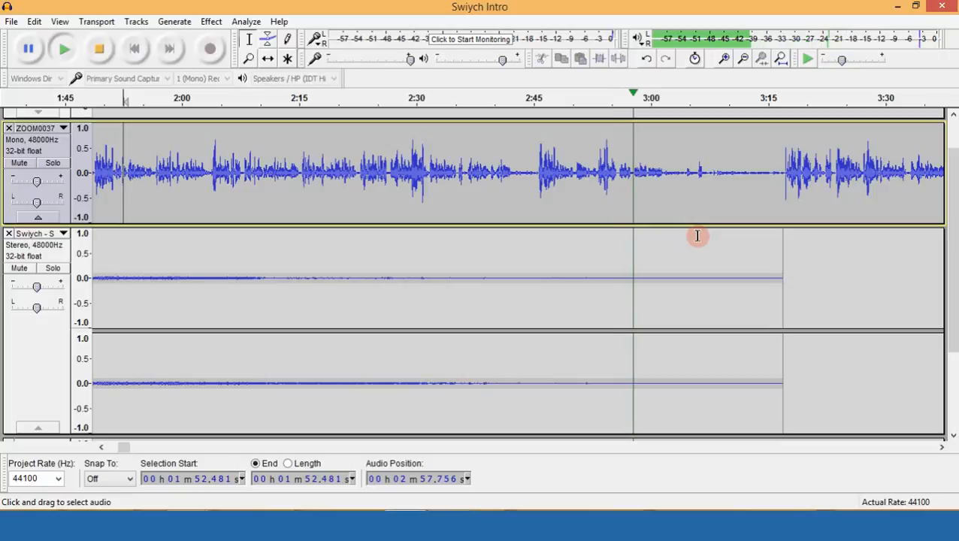
Play the mix from about 3:10 to hear the end of the Swiych music, stopping with the cursor at about 3:13.9.
left_click(681, 252)
left_click(729, 242)
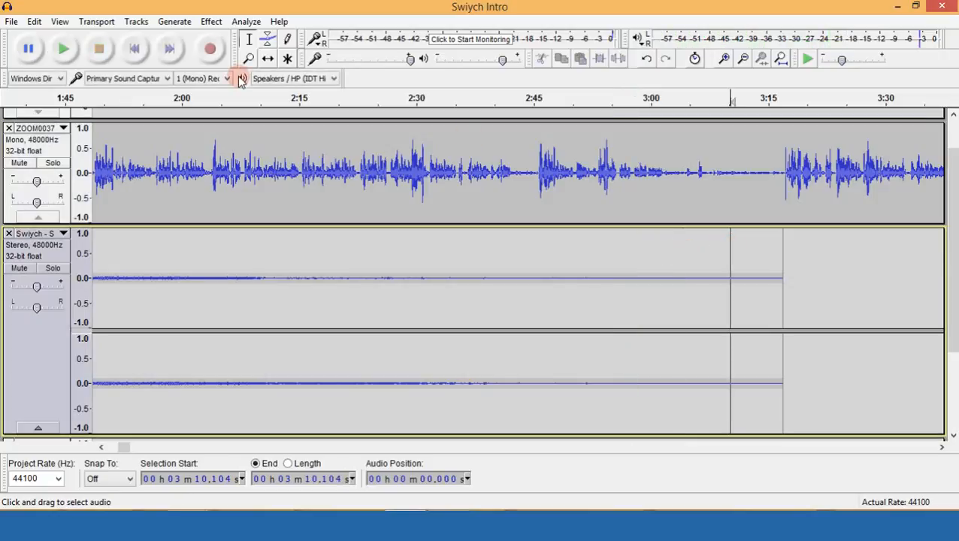
left_click(65, 52)
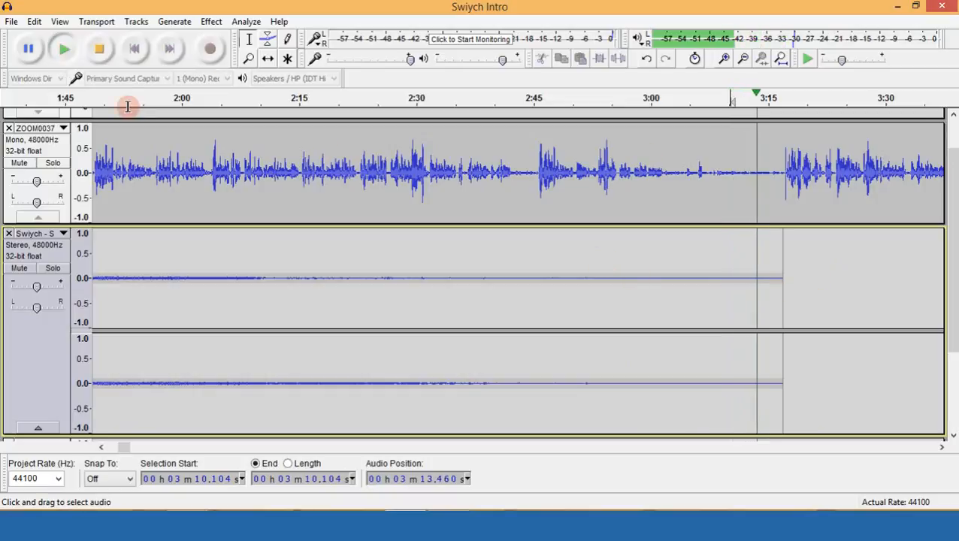
left_click(95, 50)
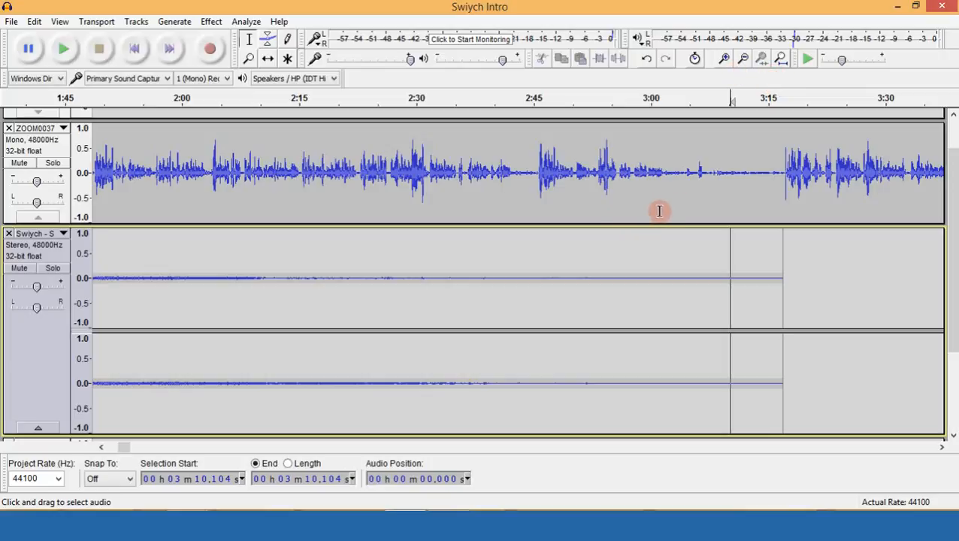
left_click(759, 250)
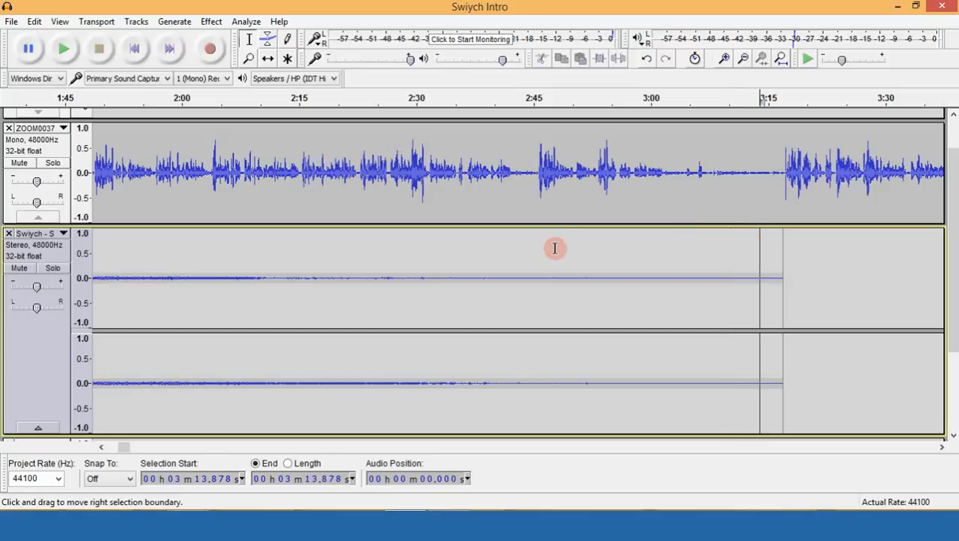
Delete the separate leftover clip between about 6:54 and 7:15 on the Swiych music track.
left_click(942, 448)
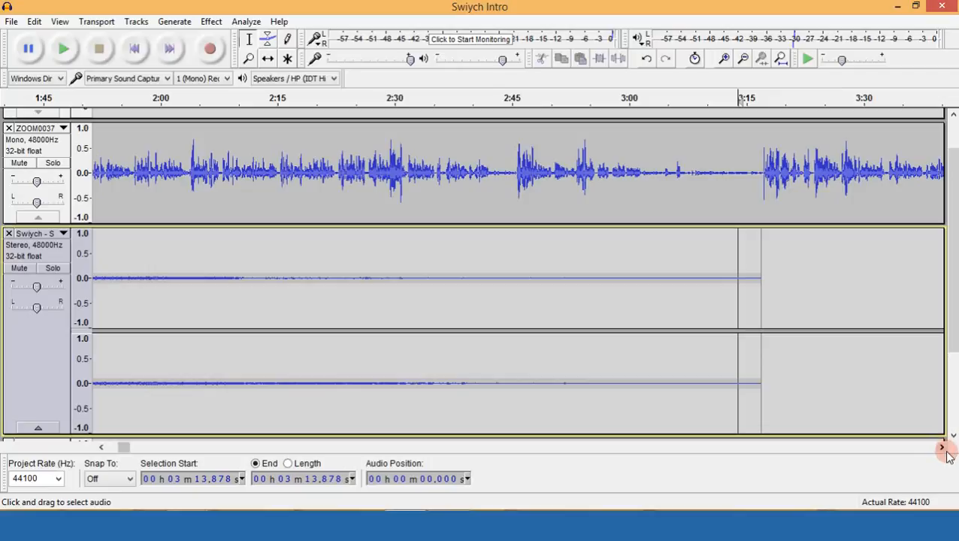
left_click_drag(944, 447, 942, 448)
scroll(452, 311, "down", 3)
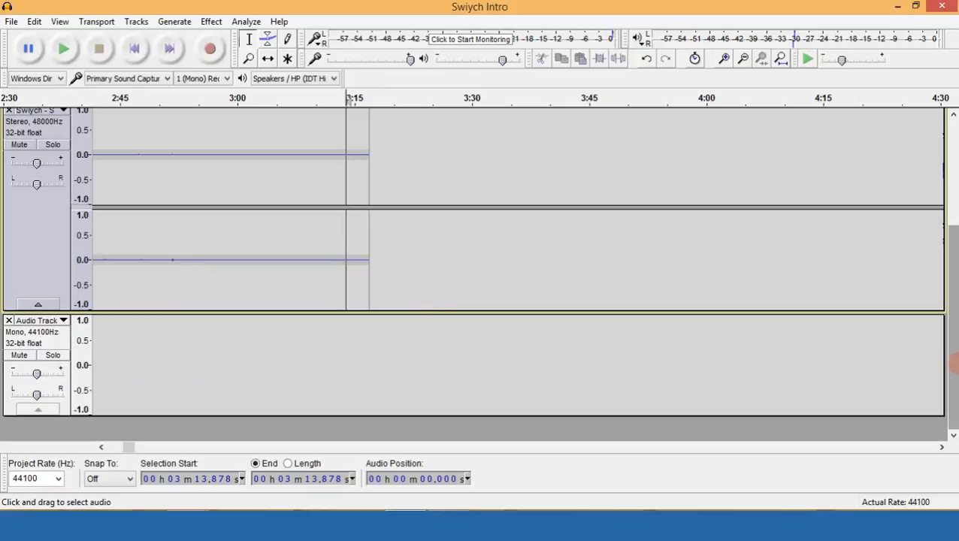
left_click(743, 59)
left_click(742, 60)
left_click(742, 59)
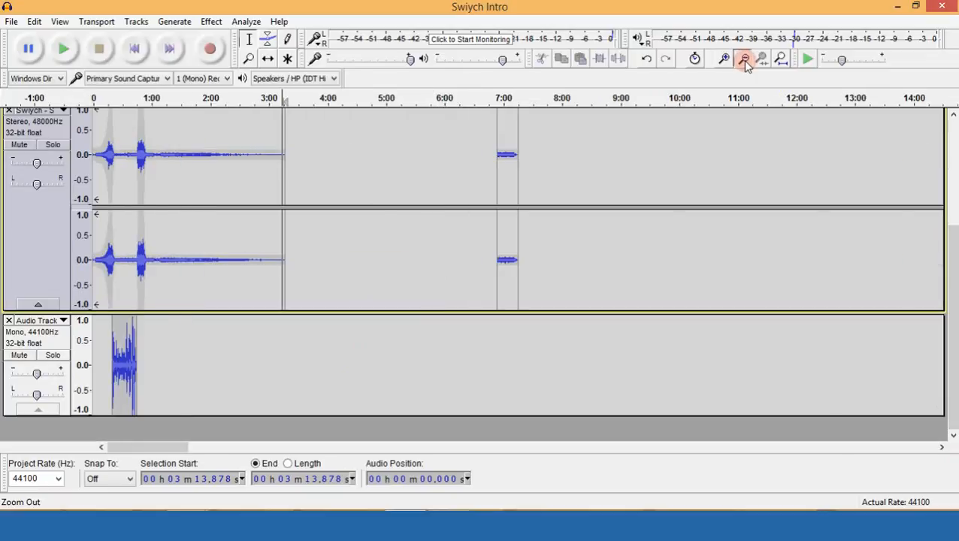
left_click(742, 59)
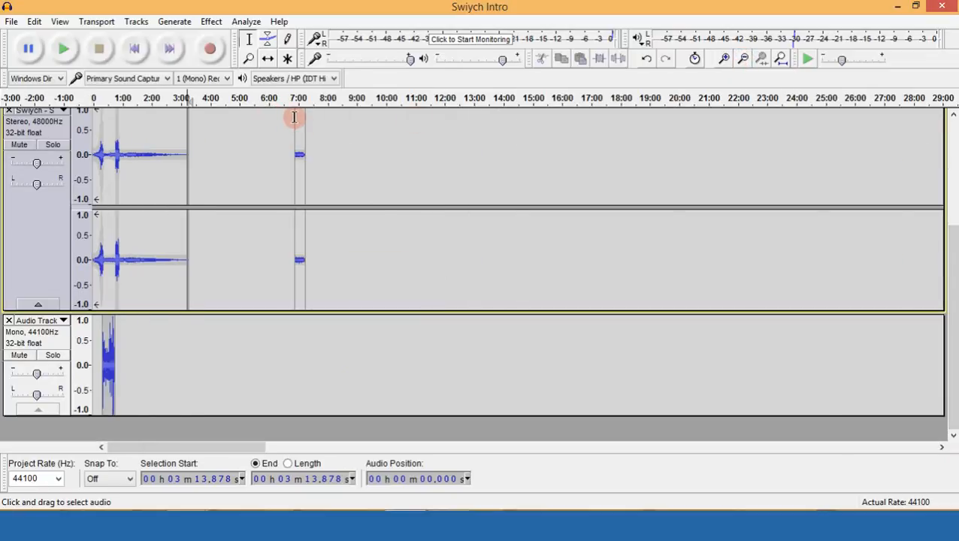
left_click_drag(294, 117, 305, 119)
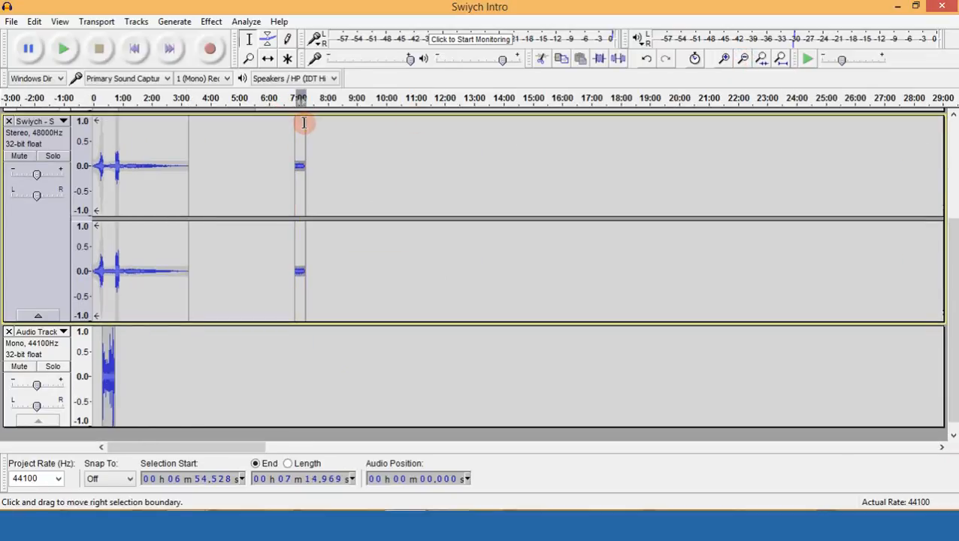
key("Delete")
left_click(166, 169)
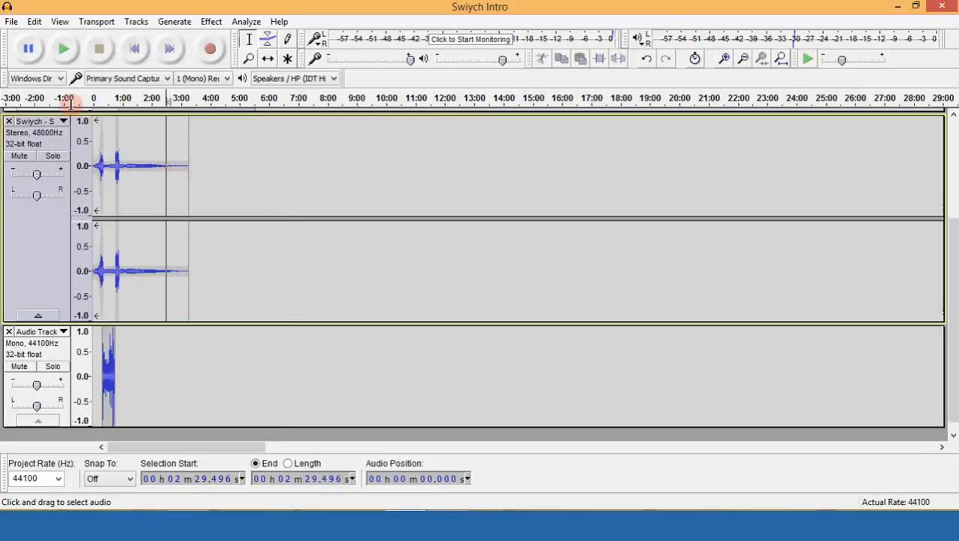
Import the Flying High audio file from Podlobe's Podcast > P001 > Recordings > Basic Sounds on the Desktop.
left_click(6, 19)
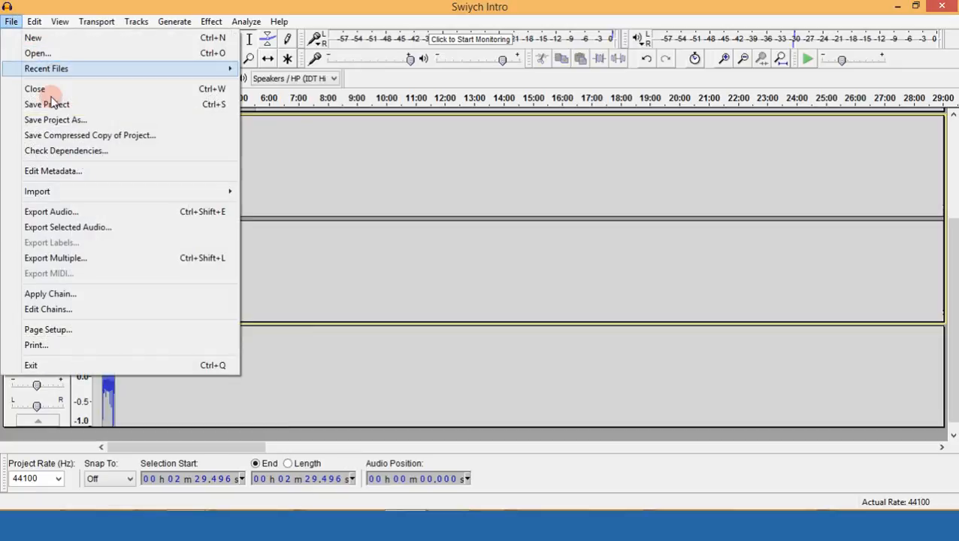
mouse_move(184, 190)
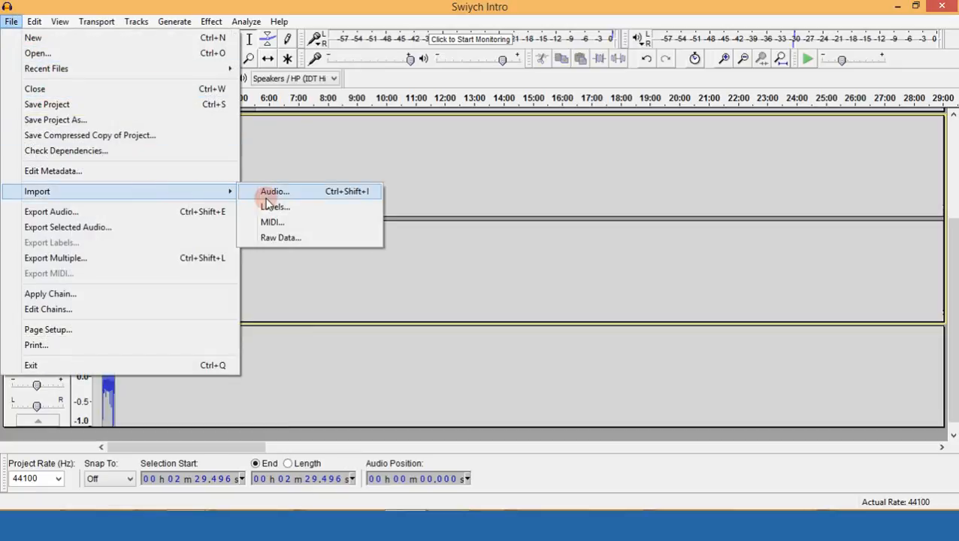
left_click(275, 194)
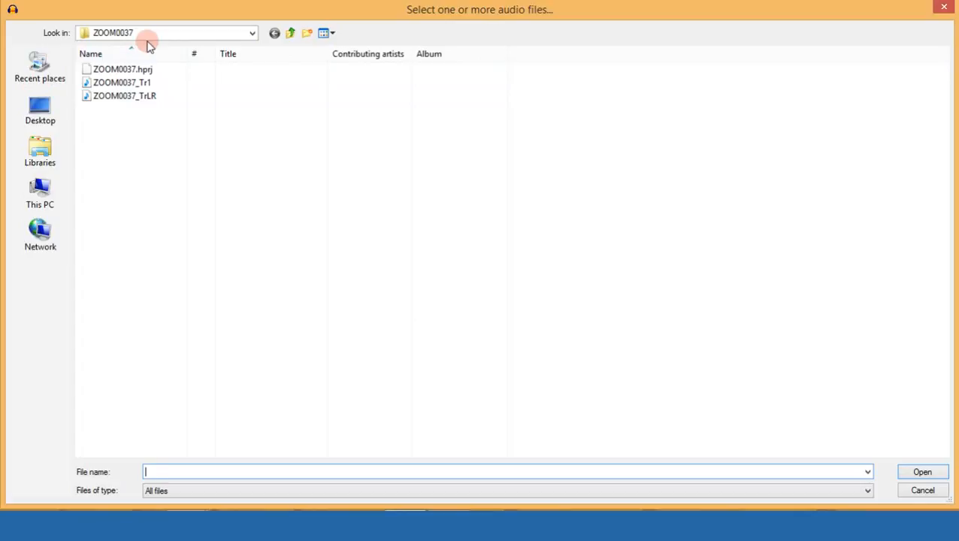
left_click(39, 112)
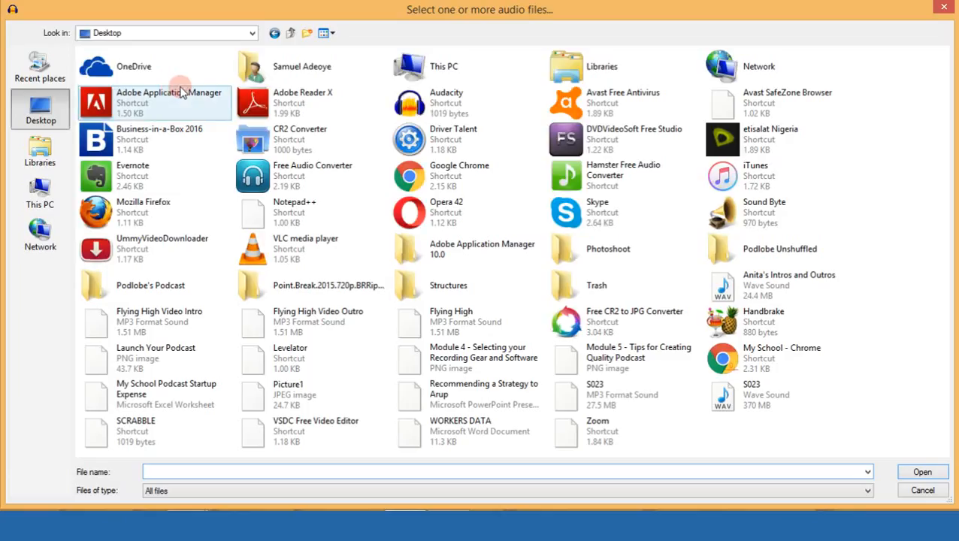
double_click(154, 282)
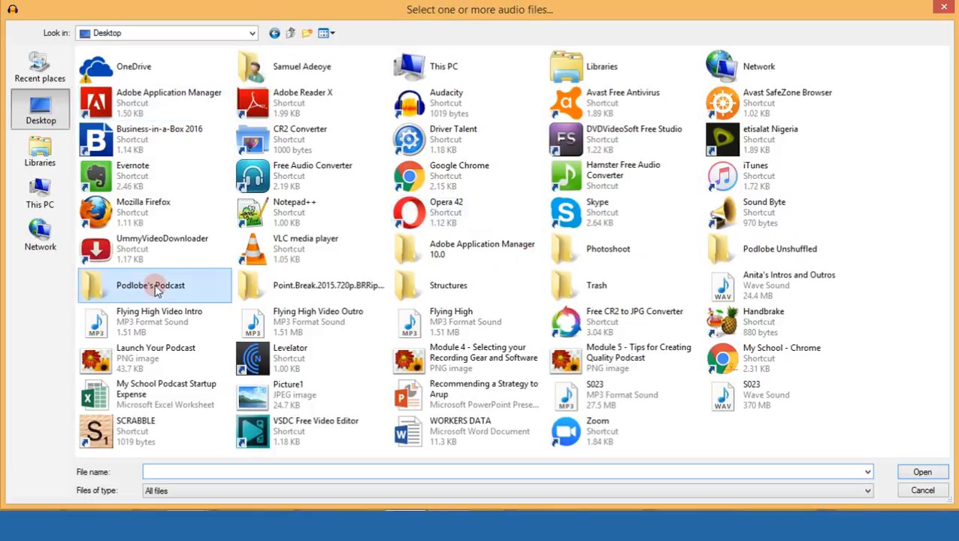
double_click(111, 95)
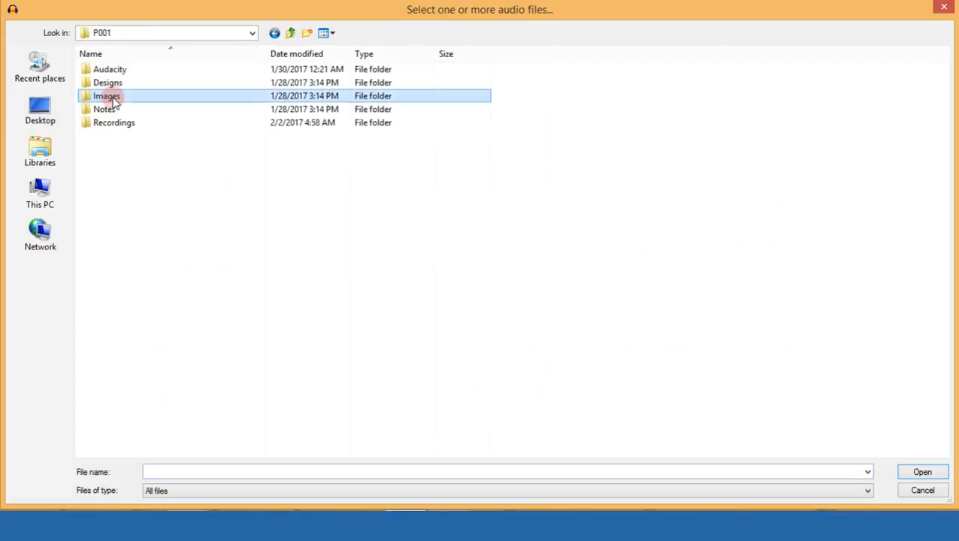
double_click(115, 122)
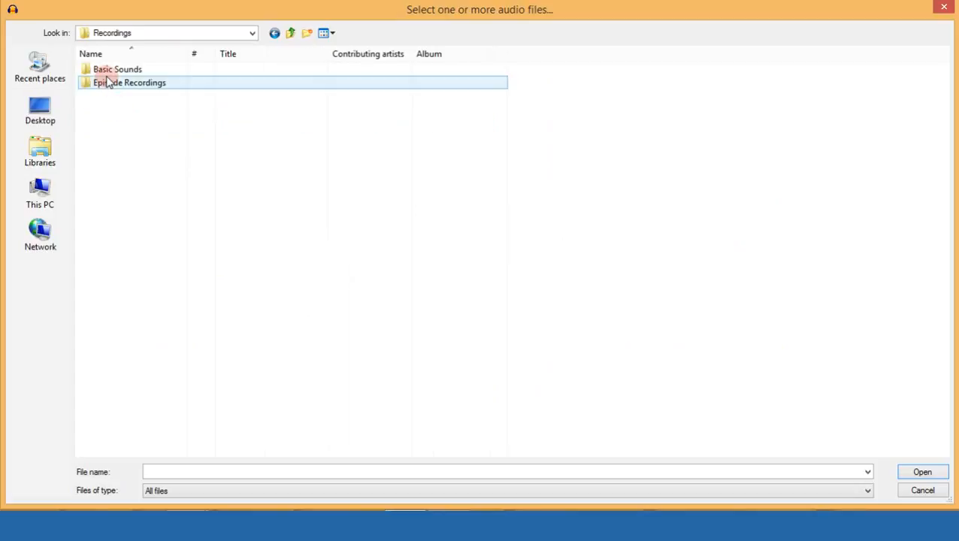
double_click(104, 72)
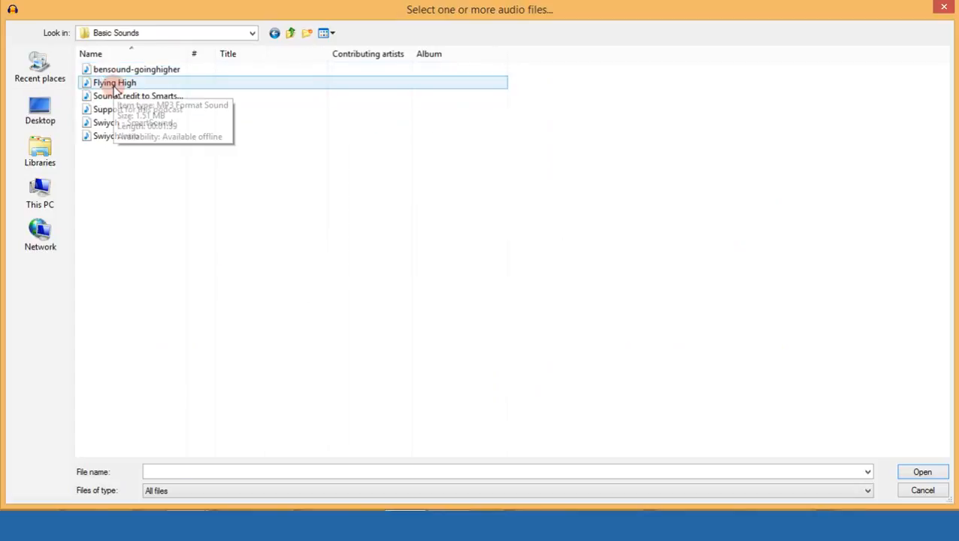
double_click(113, 84)
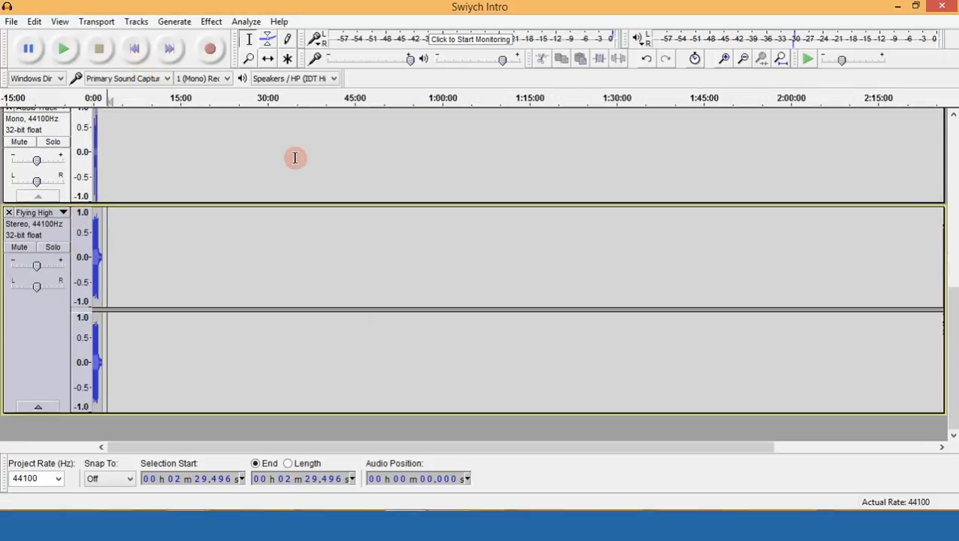
Examine the imported Flying High track against the voice and Swiych tracks at a closer time scale.
left_click(722, 62)
left_click(722, 61)
left_click(722, 61)
left_click(722, 62)
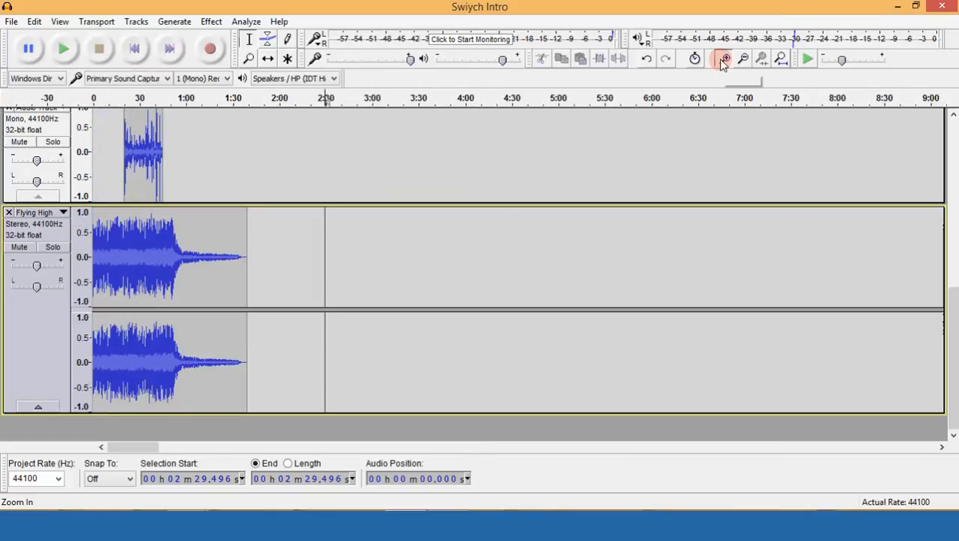
left_click(722, 61)
scroll(134, 269, "up", 5)
scroll(42, 287, "down", 5)
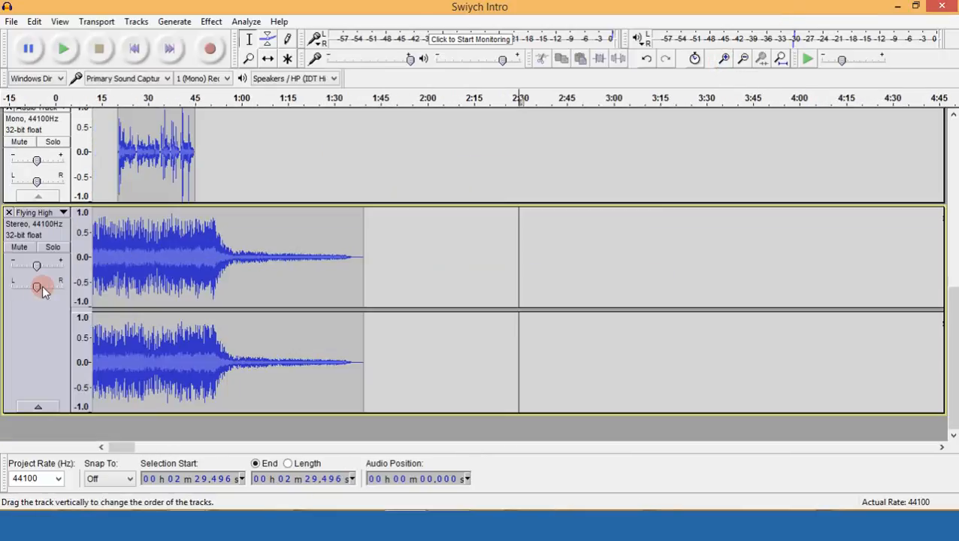
scroll(56, 269, "up", 3)
scroll(154, 222, "up", 5)
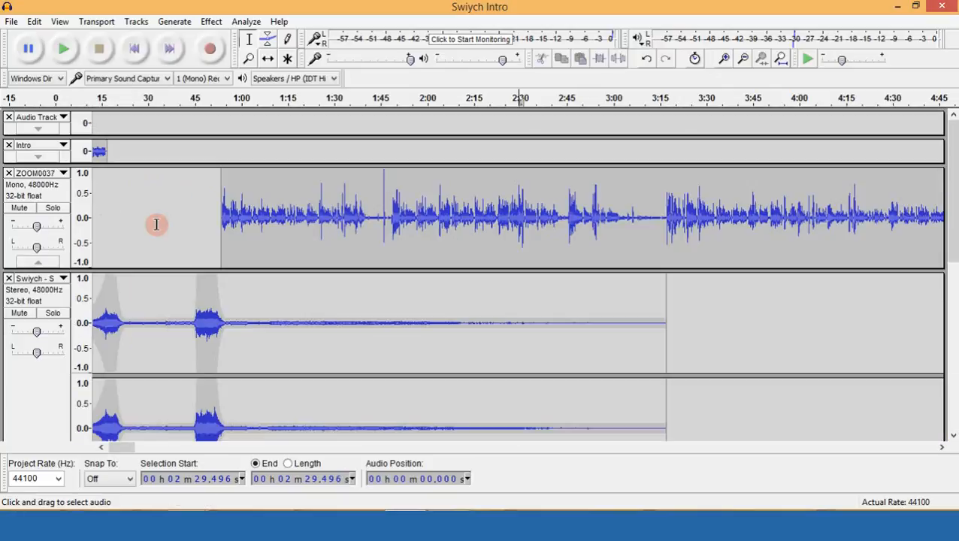
scroll(157, 224, "down", 5)
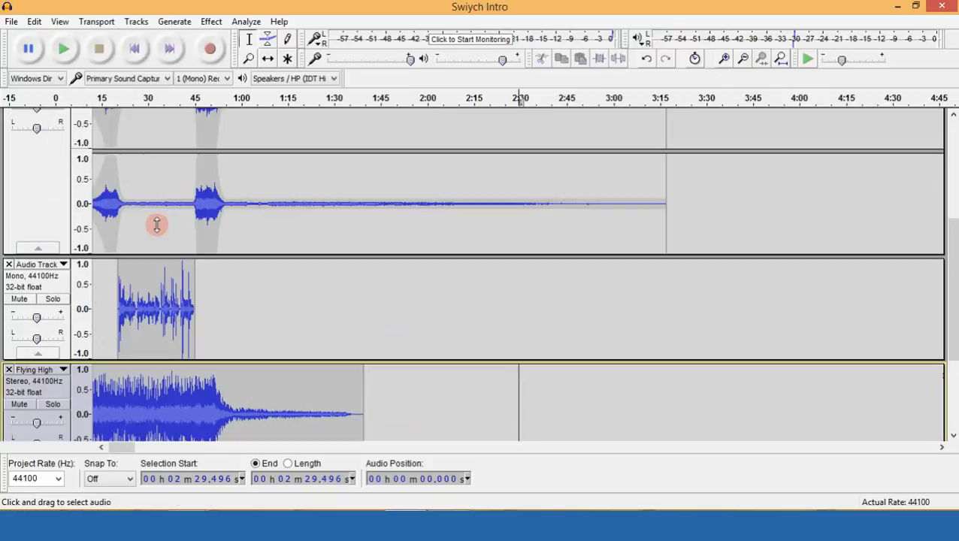
Collapse the ZOOM0037 track and move the Flying High track up to sit directly below the Swiych track.
left_click(52, 287)
scroll(54, 246, "up", 4)
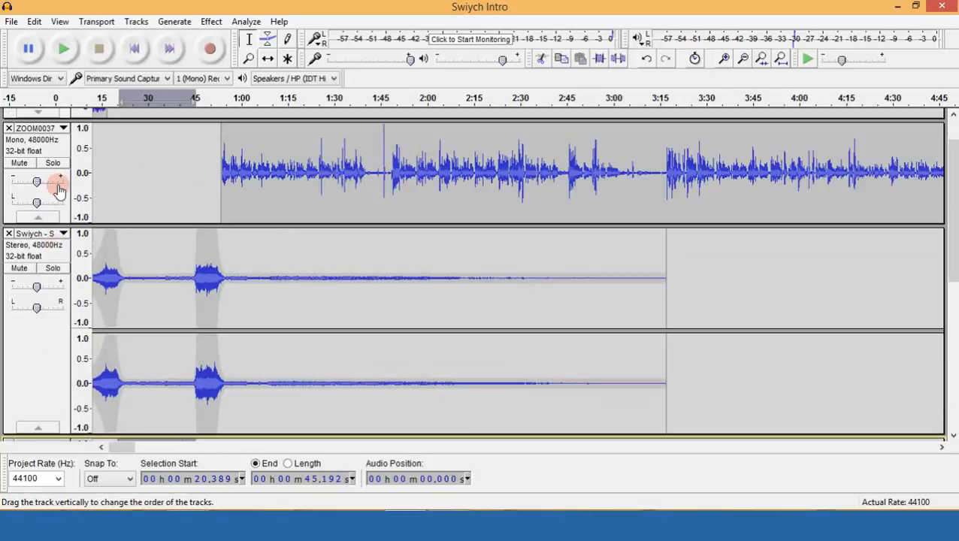
scroll(113, 211, "down", 4)
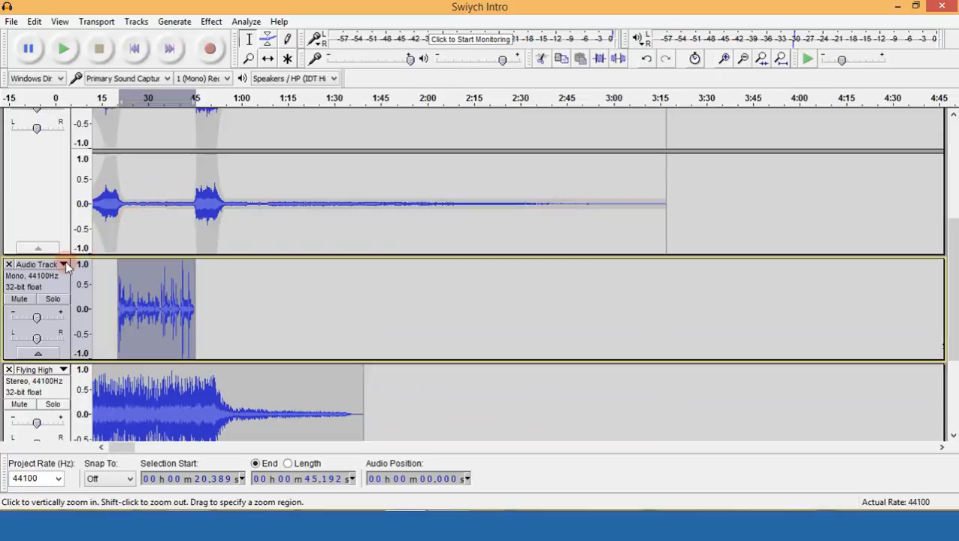
scroll(60, 166, "up", 2)
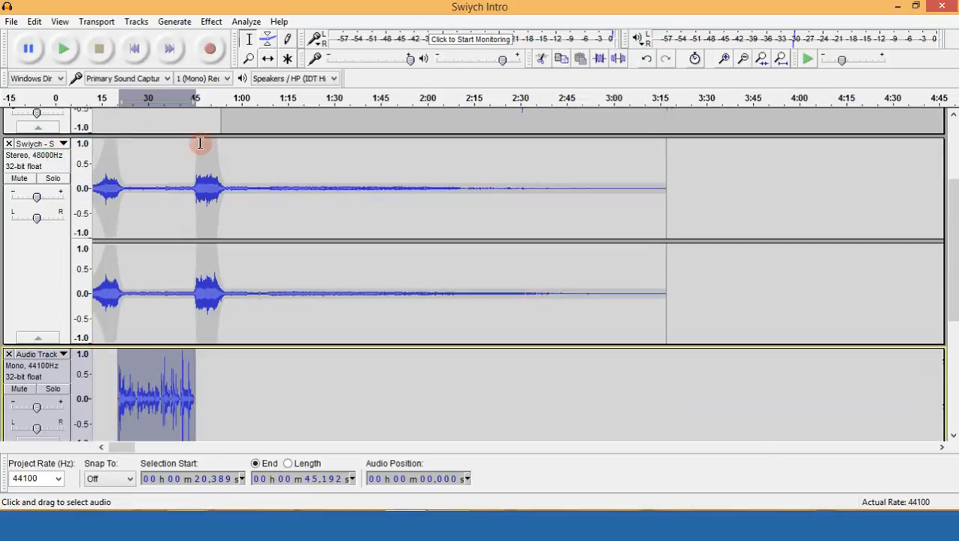
scroll(193, 231, "up", 3)
scroll(97, 266, "down", 1)
scroll(61, 281, "down", 2)
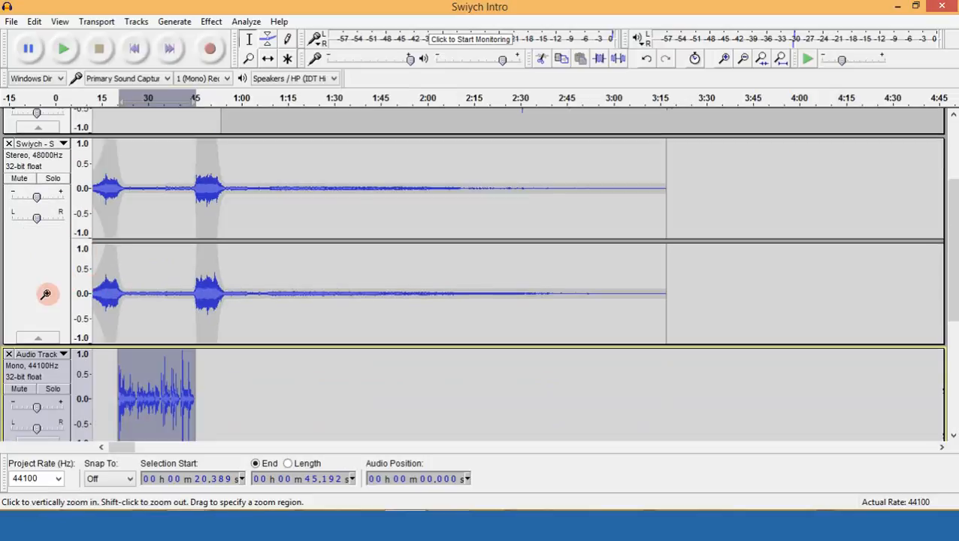
scroll(68, 289, "up", 3)
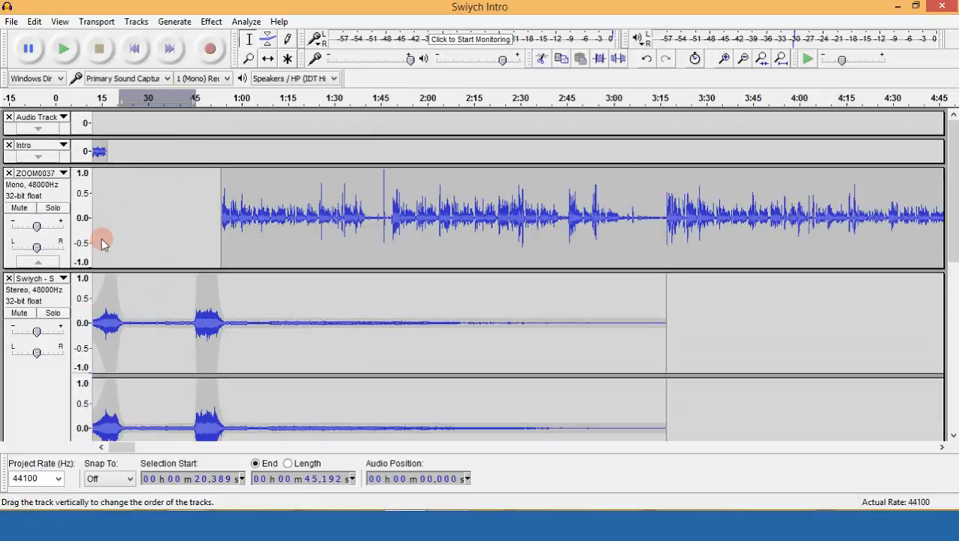
left_click(37, 262)
scroll(113, 263, "down", 4)
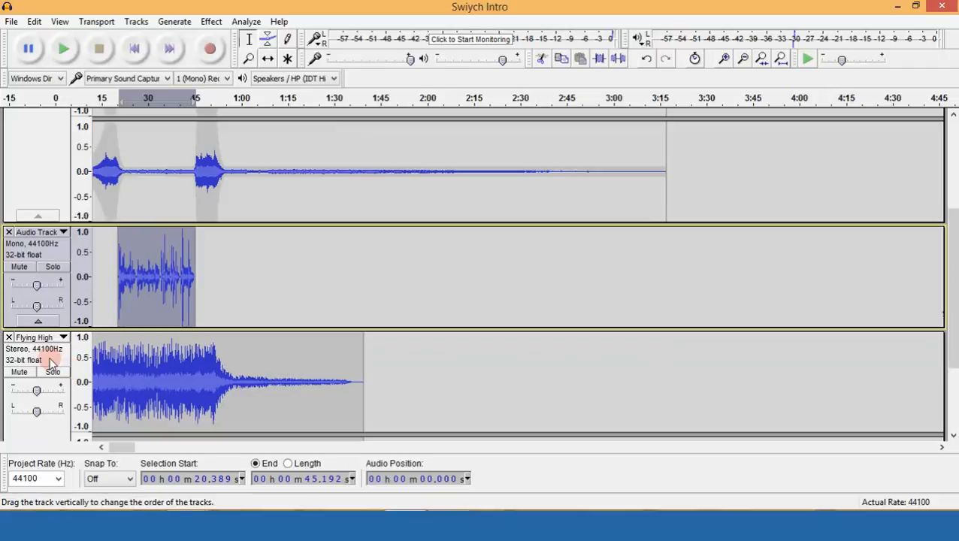
left_click_drag(87, 230, 92, 225)
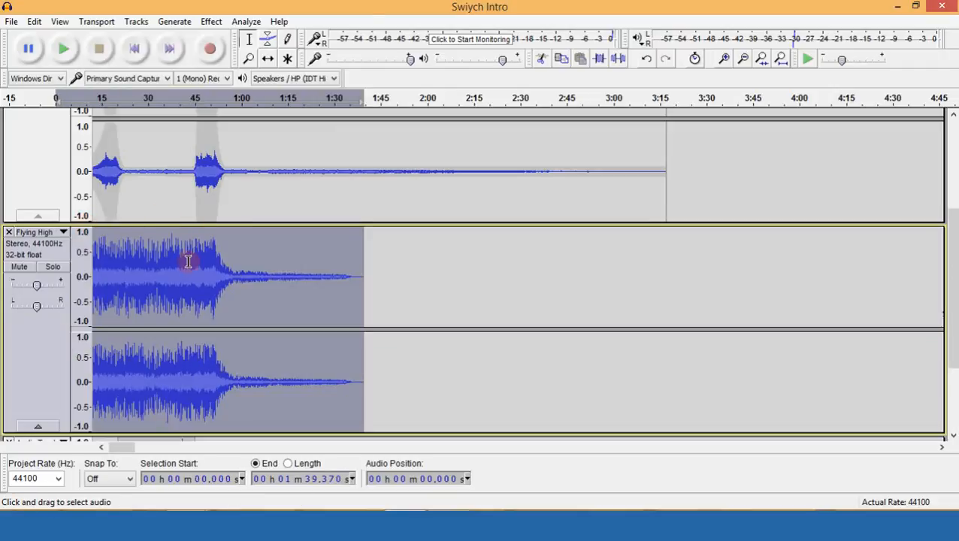
Time-shift the Flying High clip to start at about 2:46.6, overlapping the Swiych music's end, and return to the Selection tool.
left_click(266, 59)
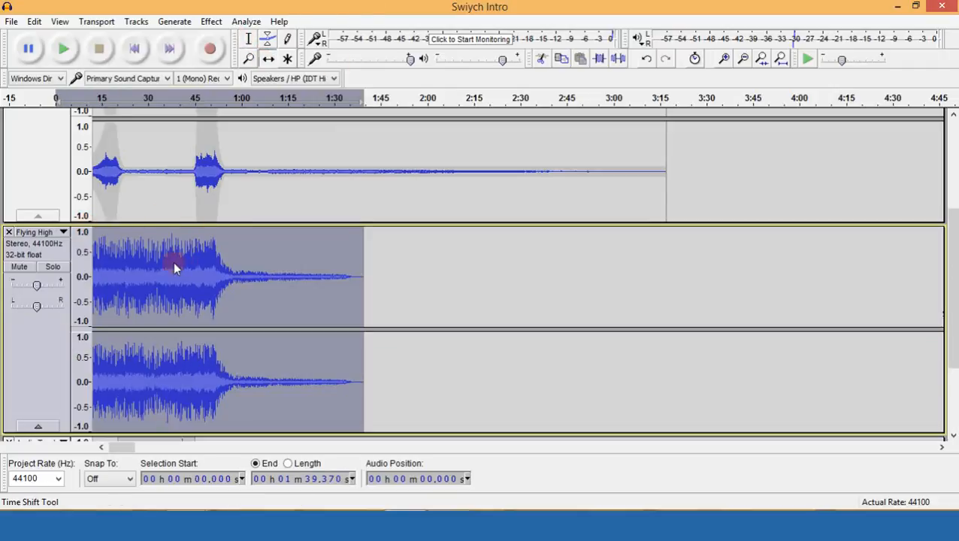
left_click_drag(176, 266, 427, 253)
left_click_drag(537, 250, 676, 247)
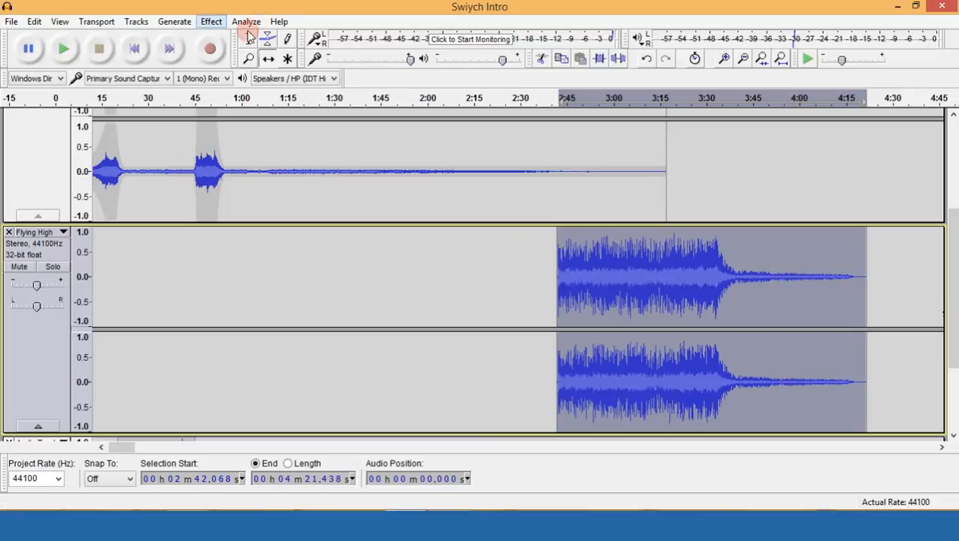
scroll(491, 169, "up", 4)
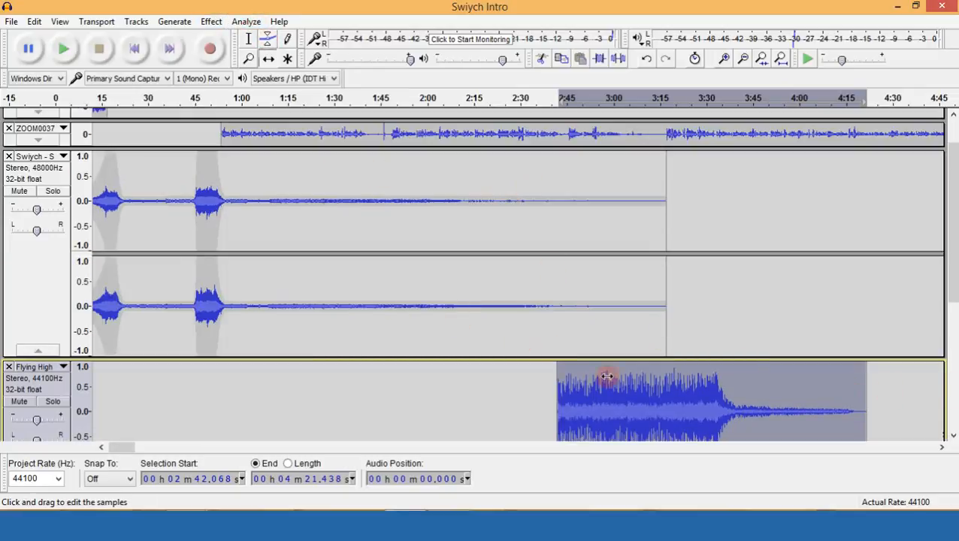
left_click_drag(607, 376, 621, 375)
scroll(618, 375, "down", 4)
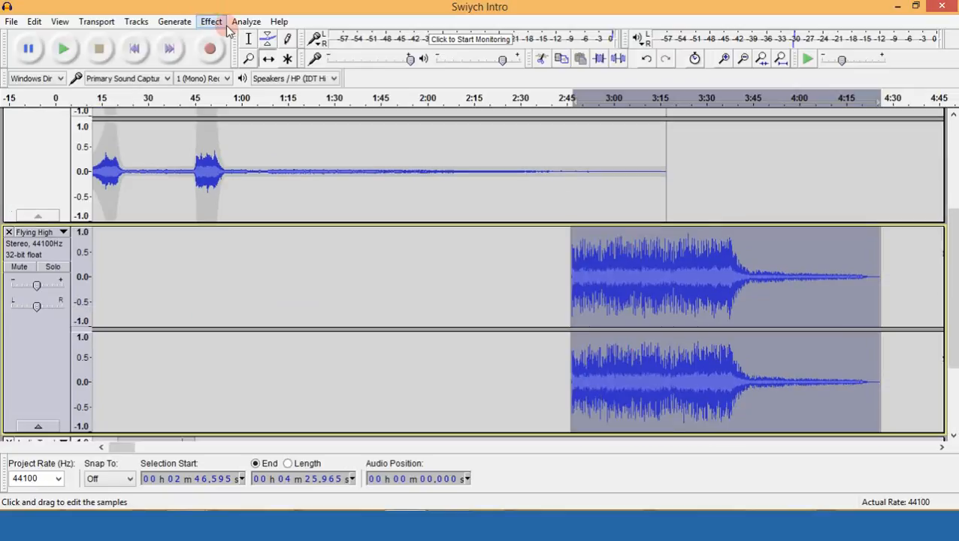
left_click(248, 39)
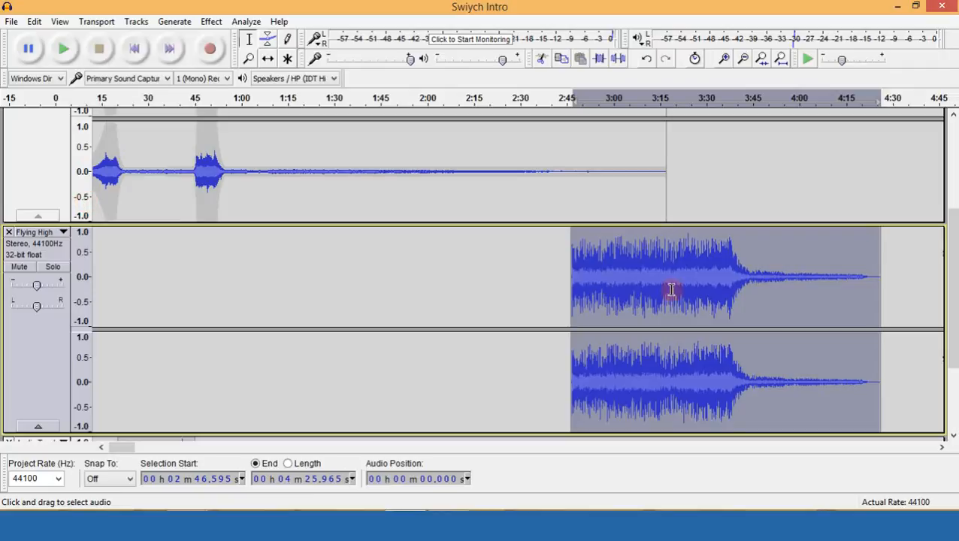
Lower the volume of the whole selected Flying High clip with the Amplify effect, using a negative amplification value.
left_click(212, 23)
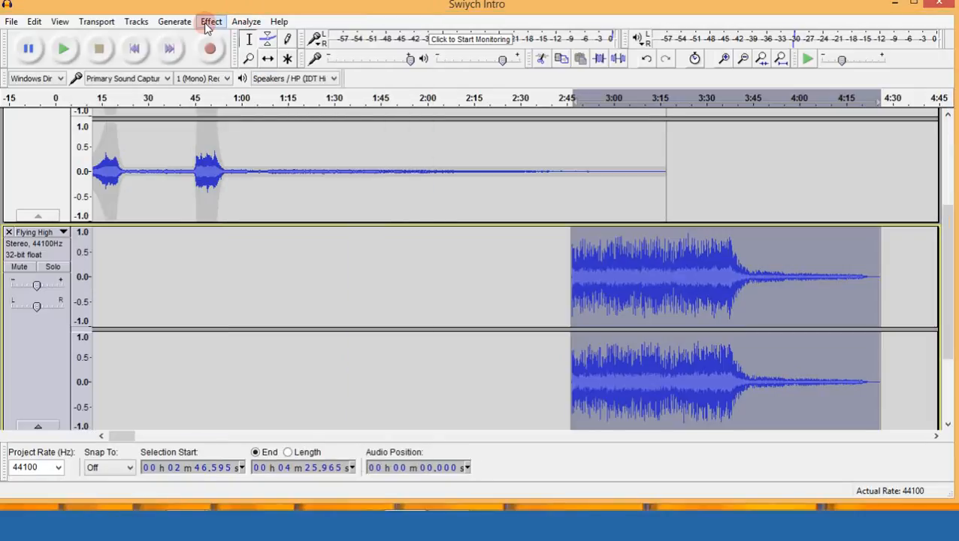
left_click(207, 26)
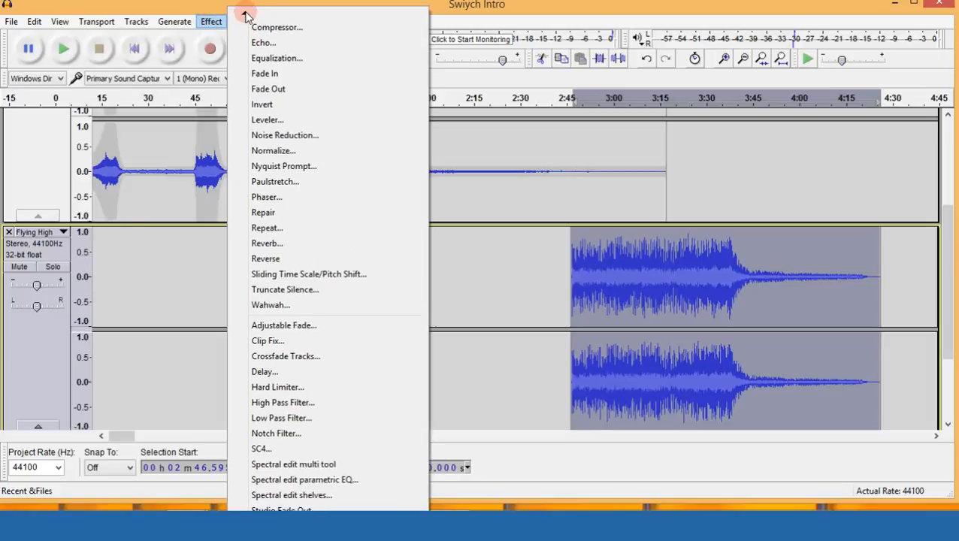
left_click(245, 13)
left_click(209, 24)
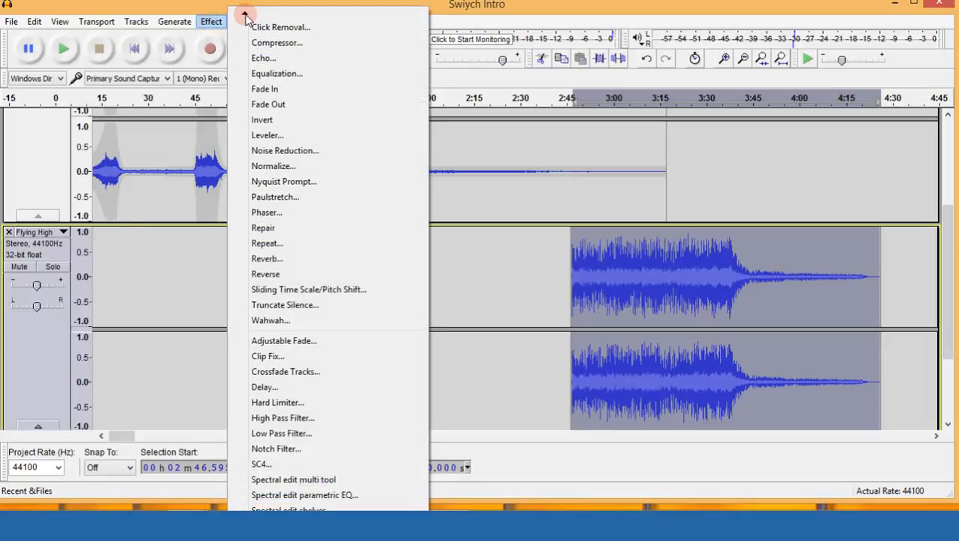
left_click(246, 17)
left_click(207, 26)
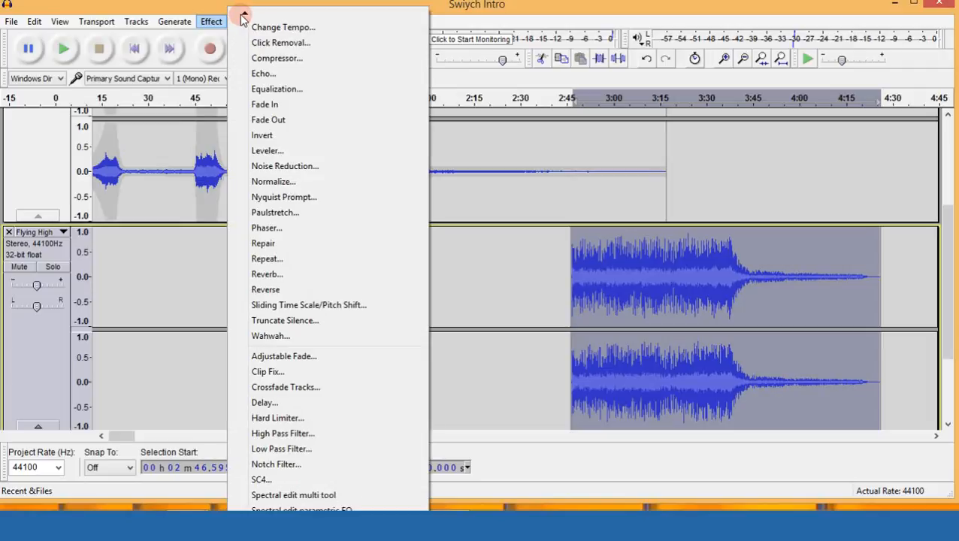
left_click(242, 20)
left_click(211, 21)
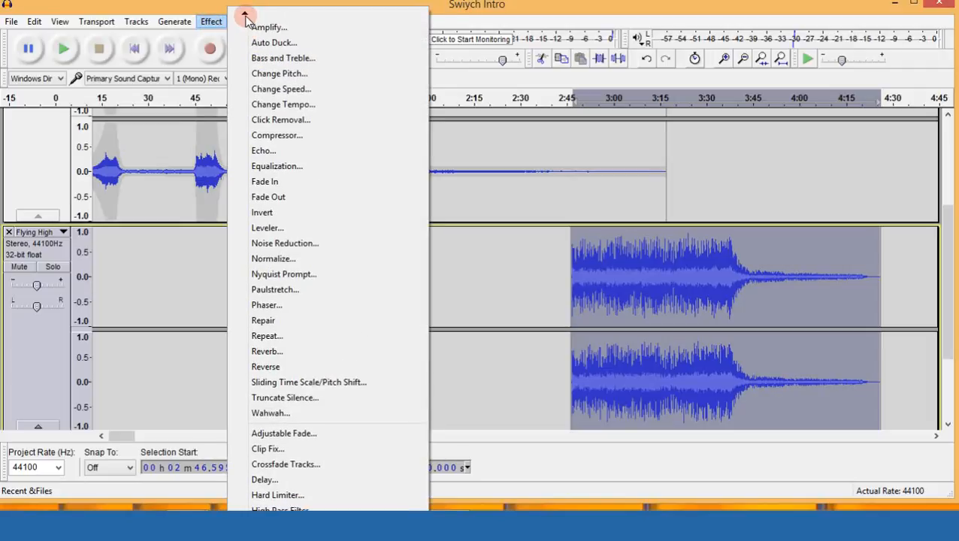
left_click(263, 27)
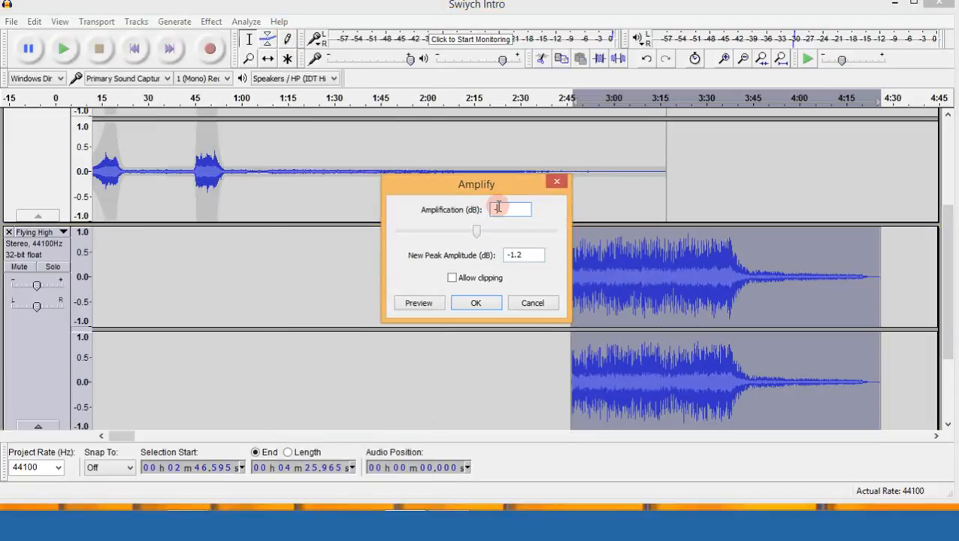
left_click(492, 305)
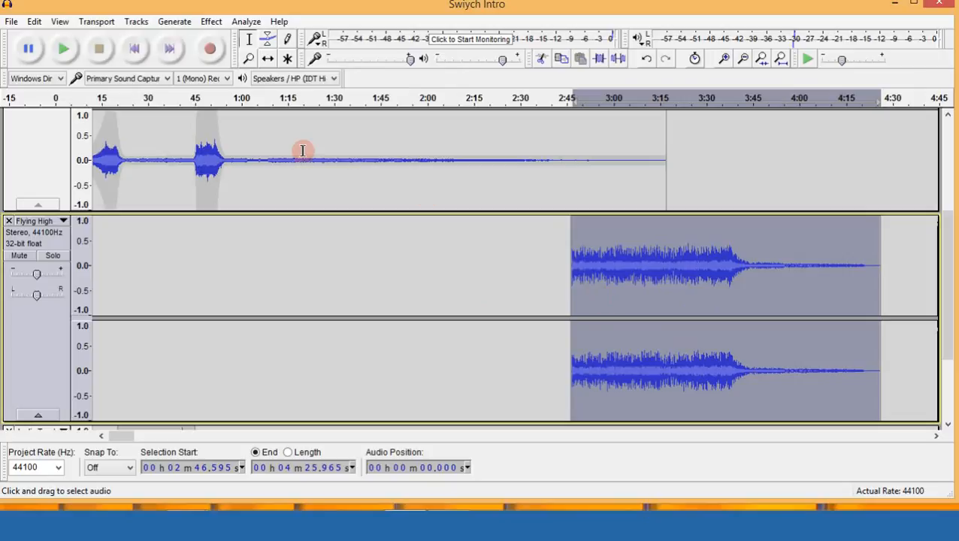
left_click(606, 229)
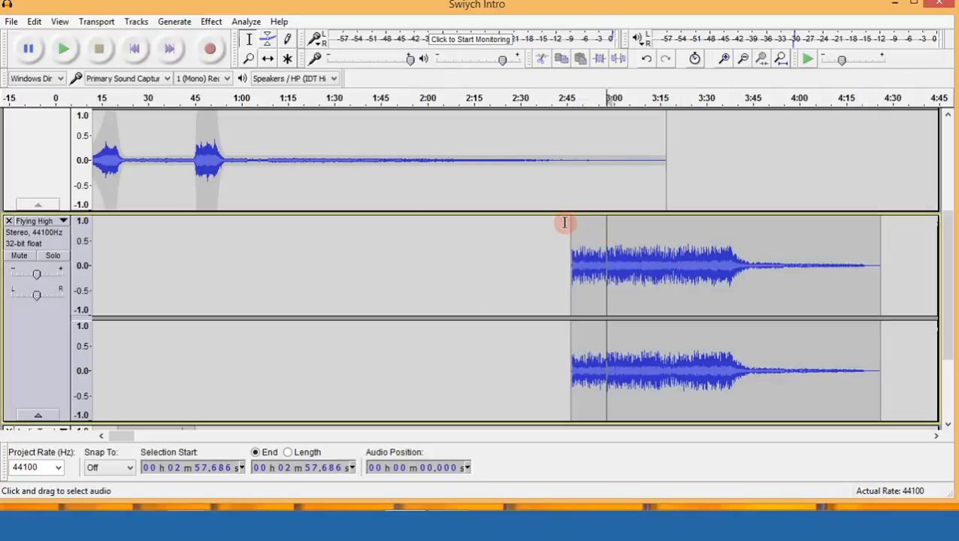
left_click(268, 39)
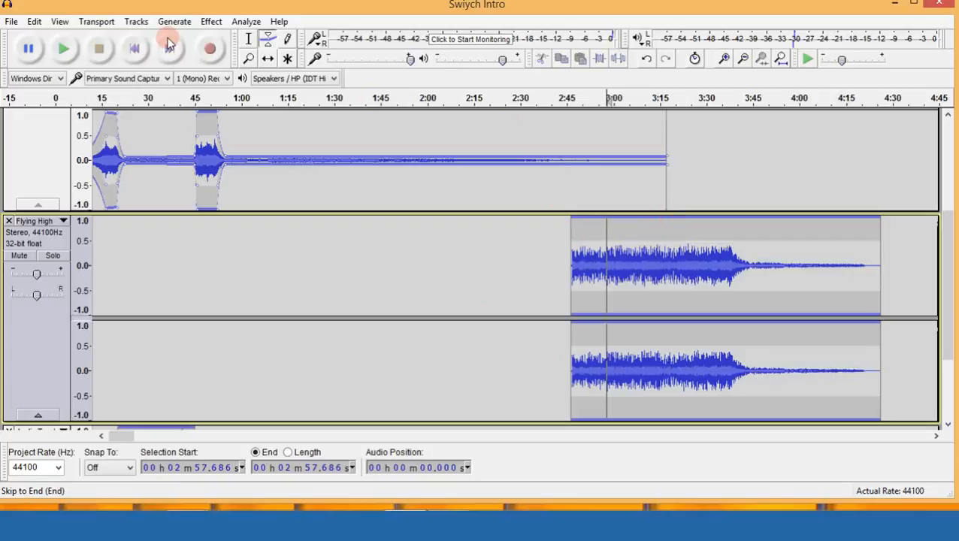
left_click(249, 40)
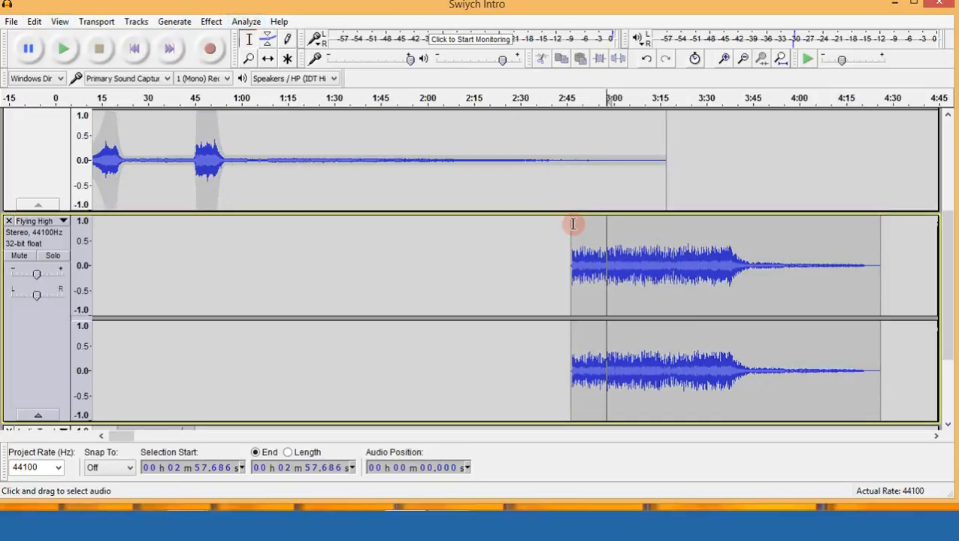
left_click_drag(572, 224, 624, 210)
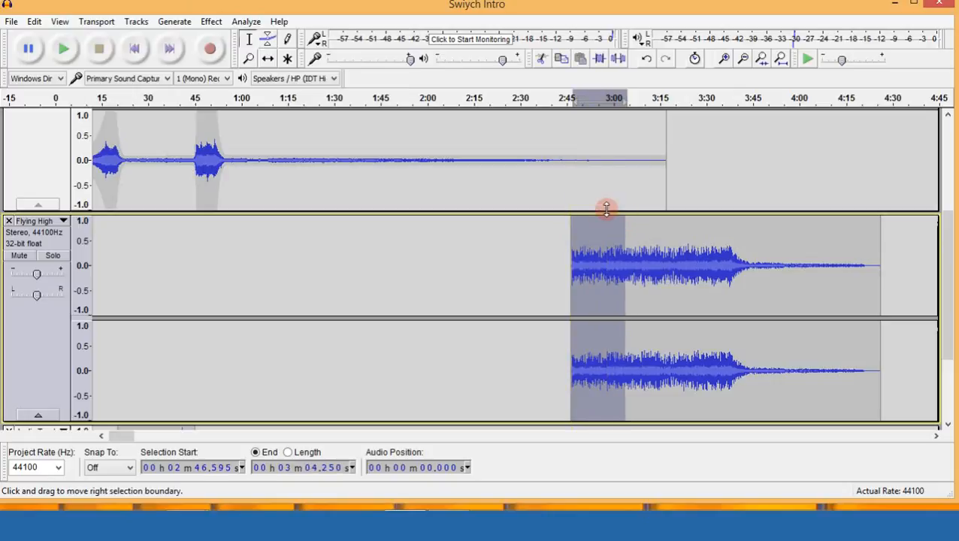
Time-shift the Flying High clip earlier to start at about 2:37.5, and return to the Selection tool.
left_click(499, 228)
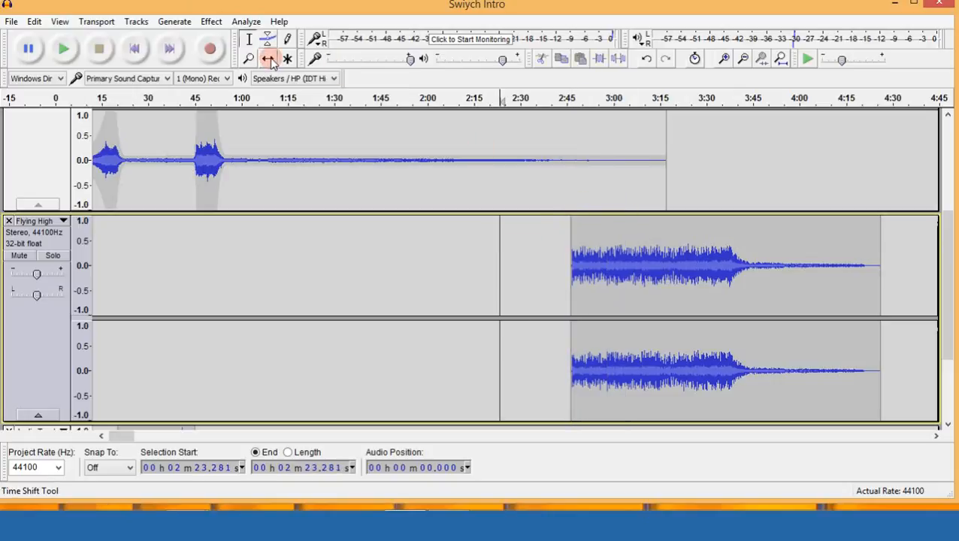
left_click_drag(678, 282, 653, 280)
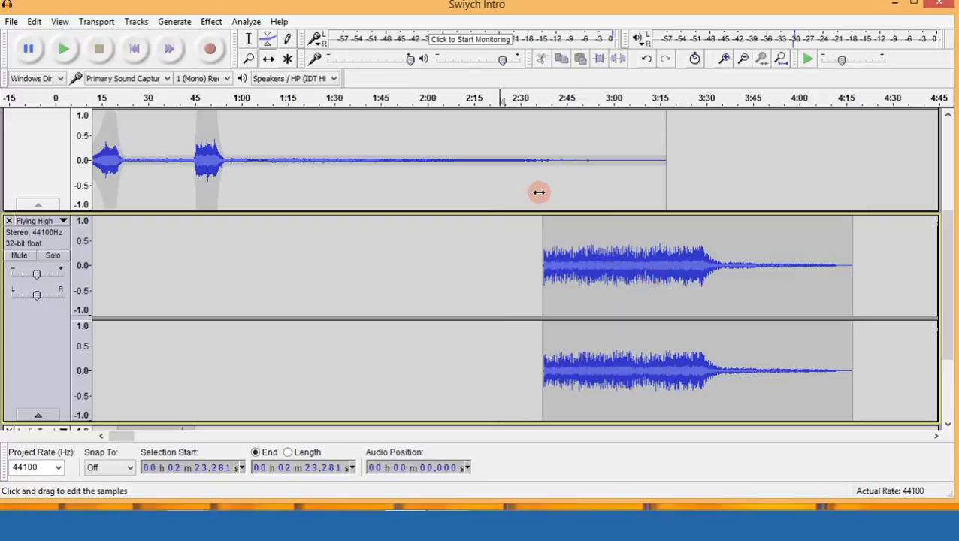
left_click(248, 39)
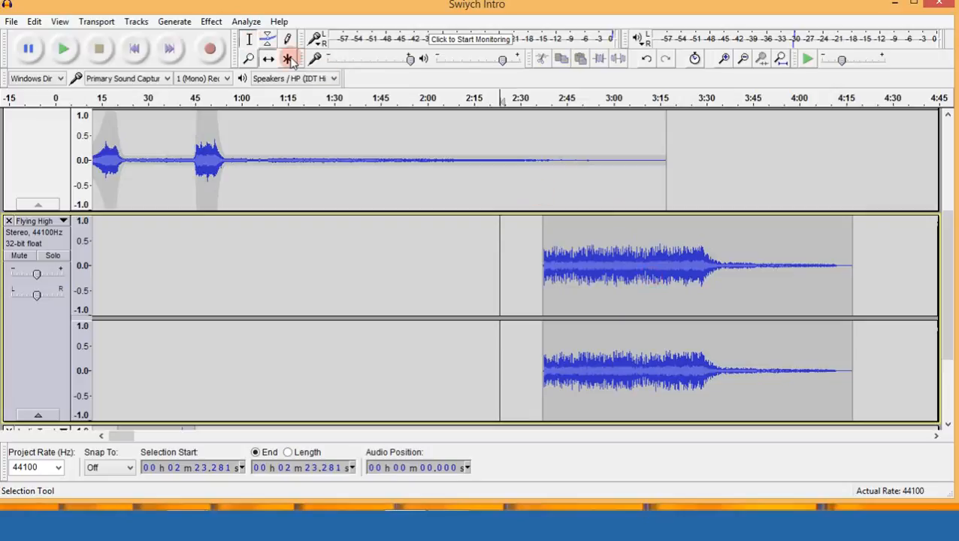
Apply a Fade In to the Flying High clip from its start at about 2:37.5 to about 3:02.4.
left_click(543, 223)
left_click_drag(569, 226, 620, 229)
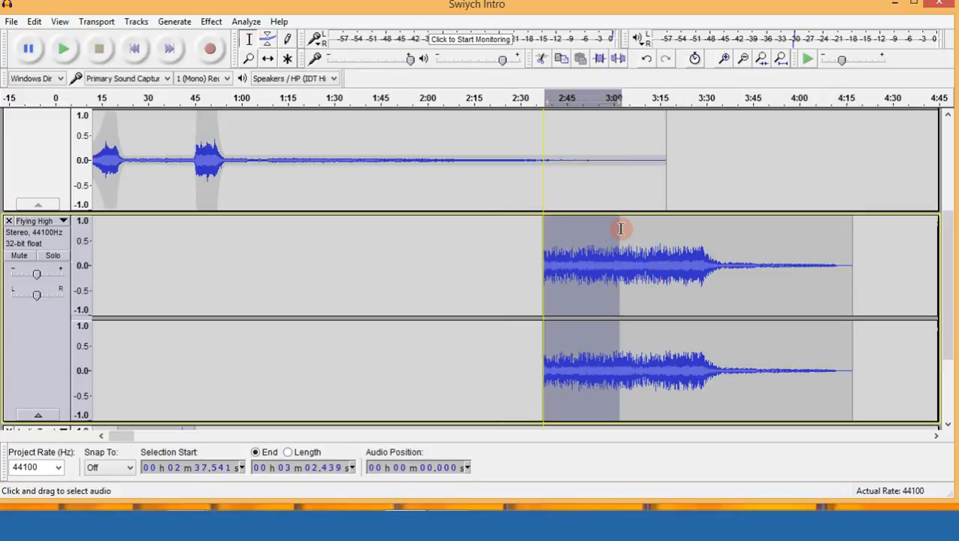
left_click(211, 21)
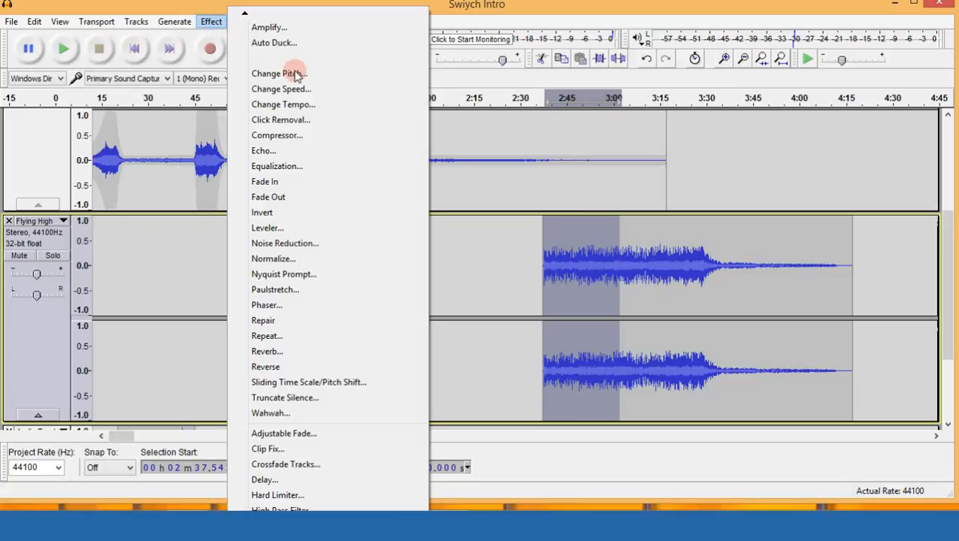
left_click(293, 183)
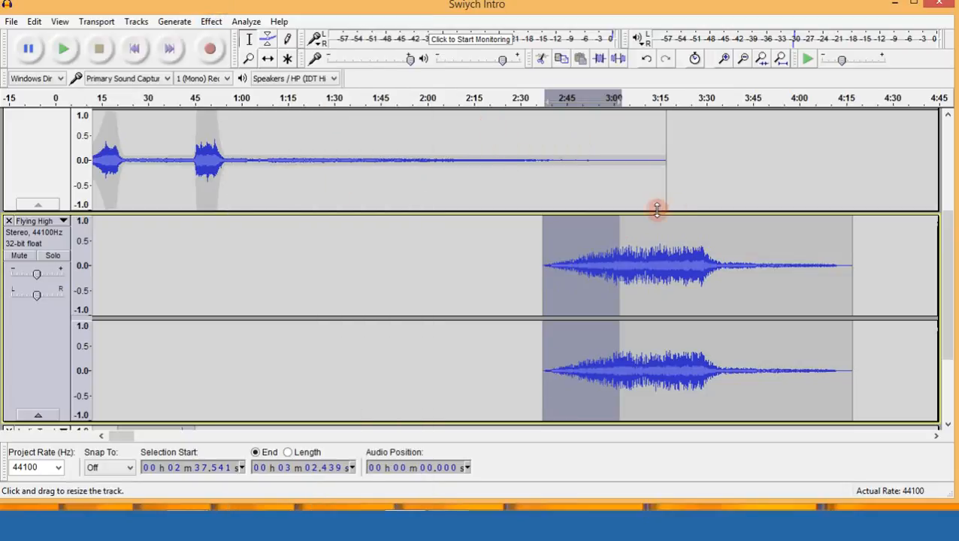
Play the mix from about 2:31 to check the transition from the Swiych music into the faded-in Flying High clip.
left_click(439, 161)
scroll(524, 164, "up", 3)
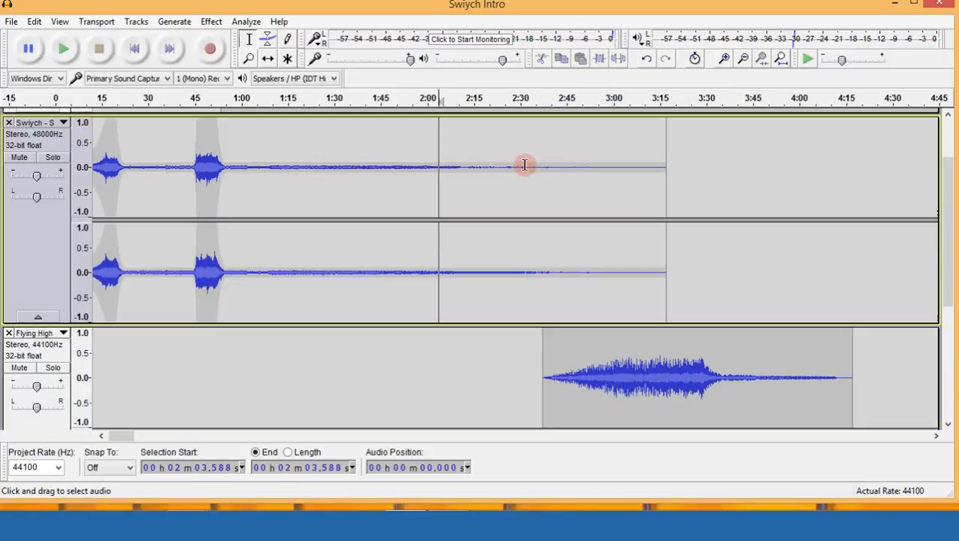
left_click(524, 263)
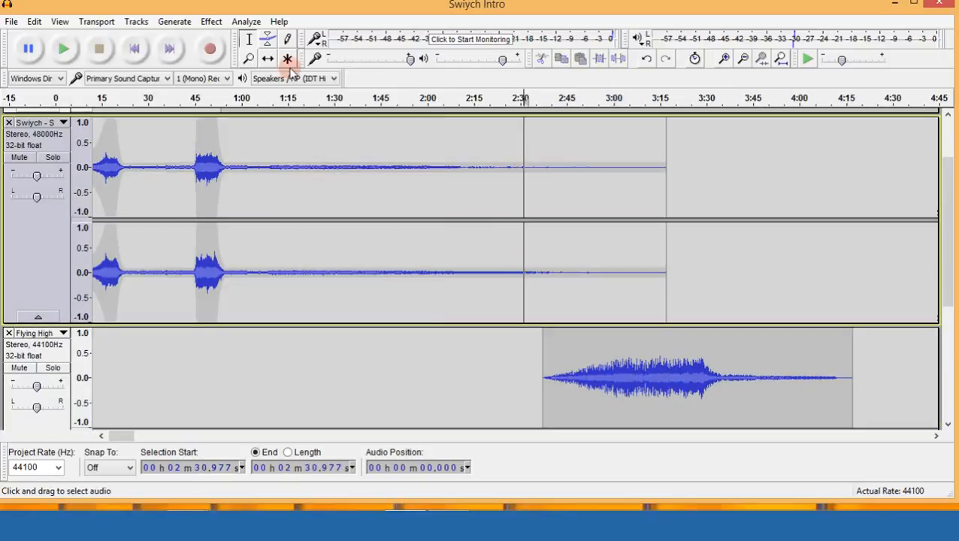
left_click(70, 53)
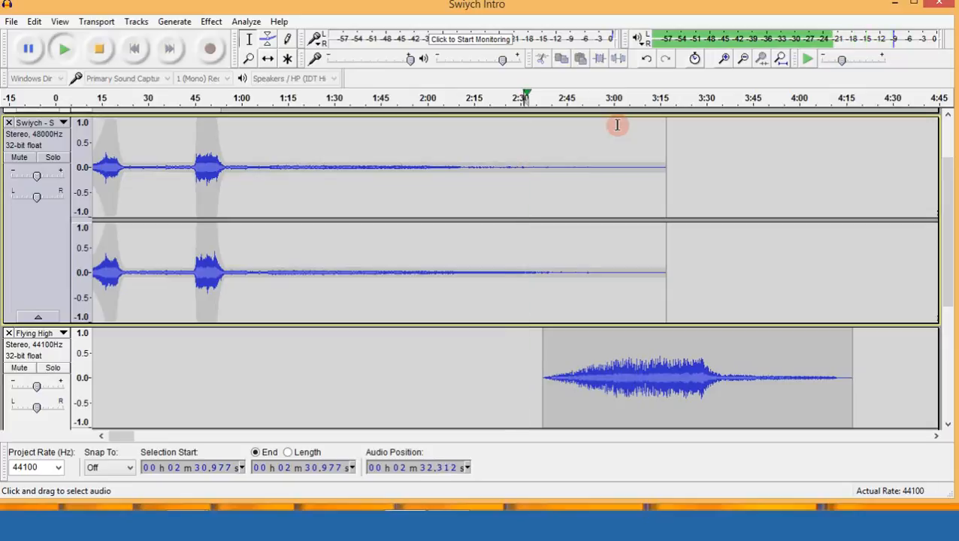
scroll(623, 151, "up", 2)
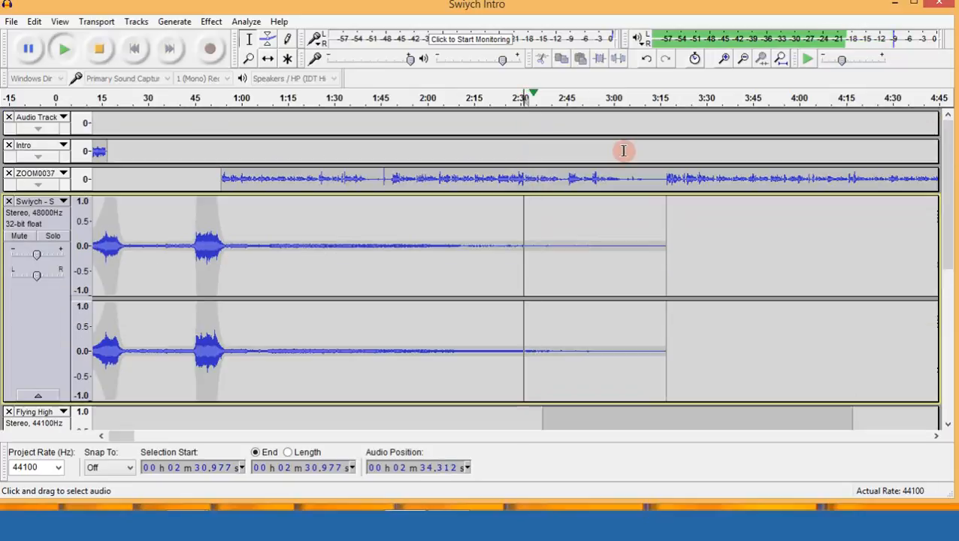
scroll(624, 152, "down", 1)
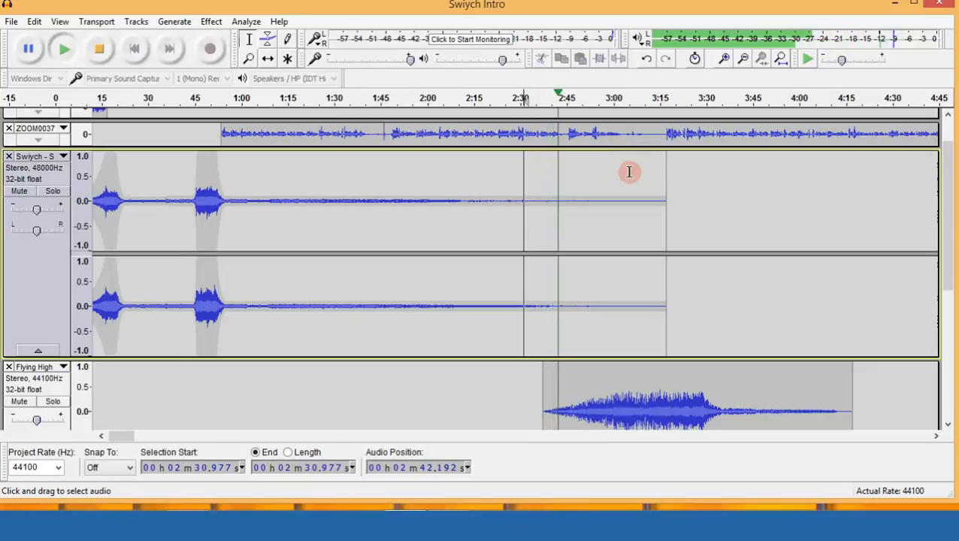
key("space")
Examine how the Swiych and Flying High tracks line up with the ZOOM0037 voice track.
scroll(597, 197, "up", 1)
scroll(652, 214, "down", 2)
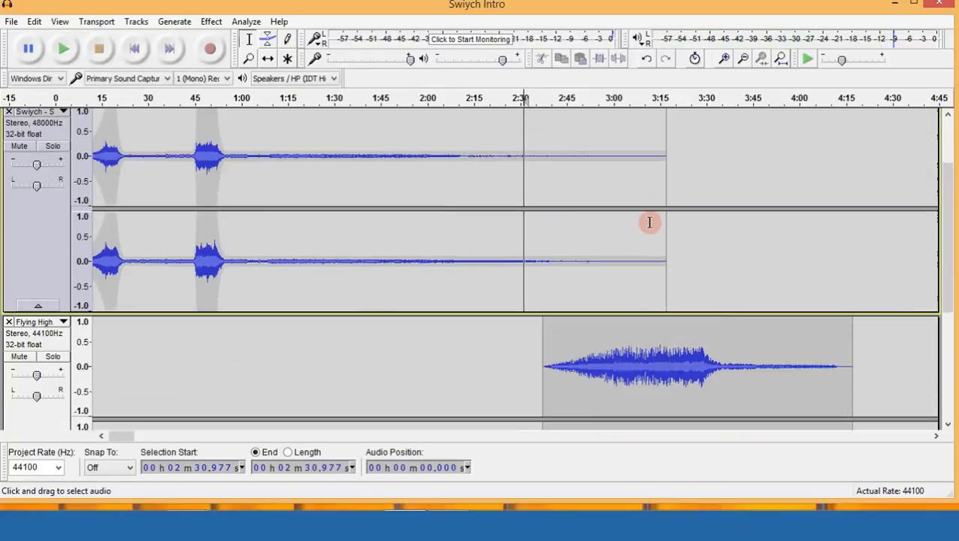
scroll(648, 218, "up", 1)
left_click(291, 233)
scroll(301, 233, "up", 2)
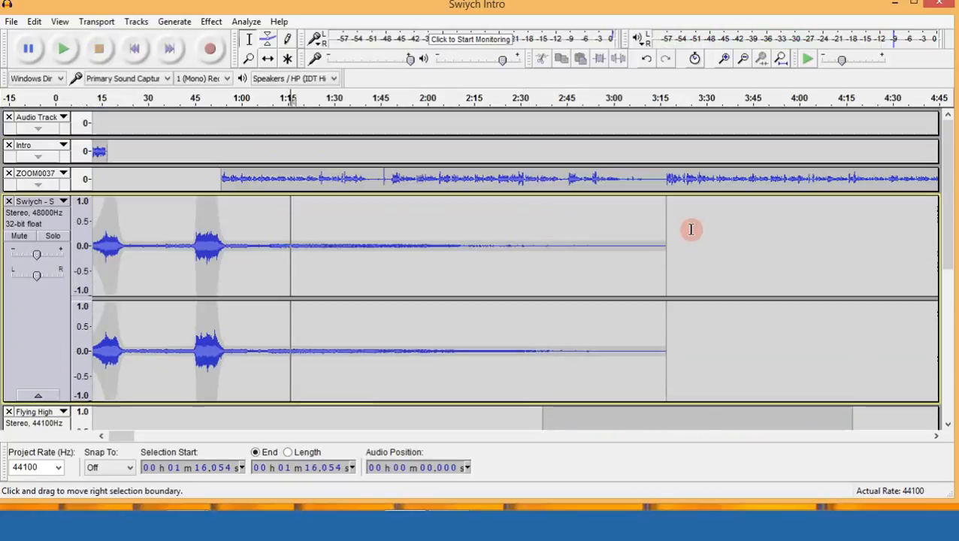
scroll(601, 226, "down", 3)
scroll(555, 182, "up", 1)
scroll(648, 223, "up", 2)
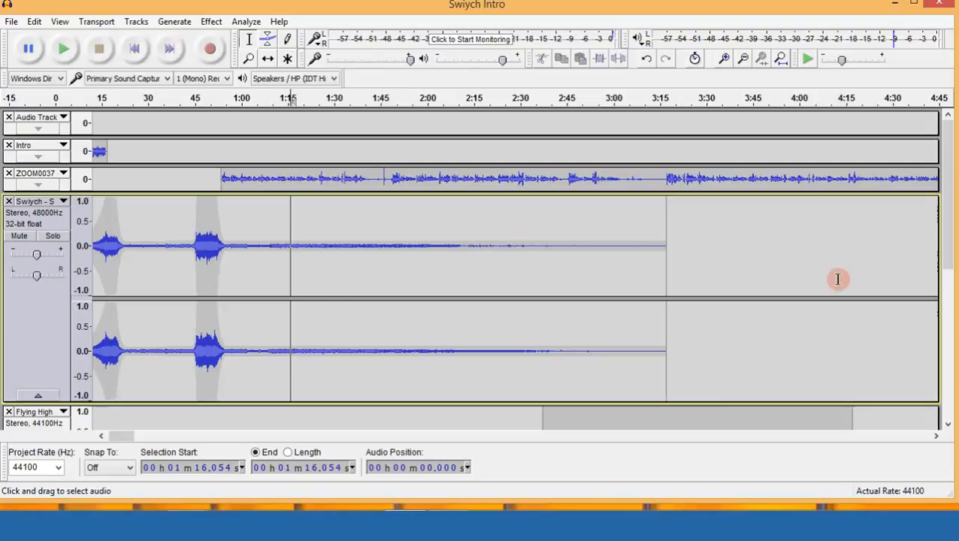
scroll(837, 279, "down", 3)
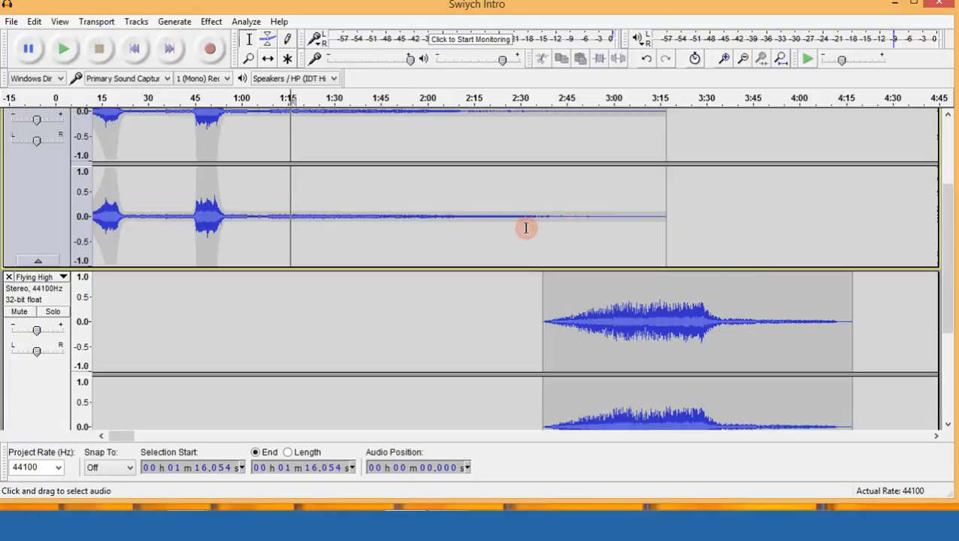
scroll(722, 211, "up", 1)
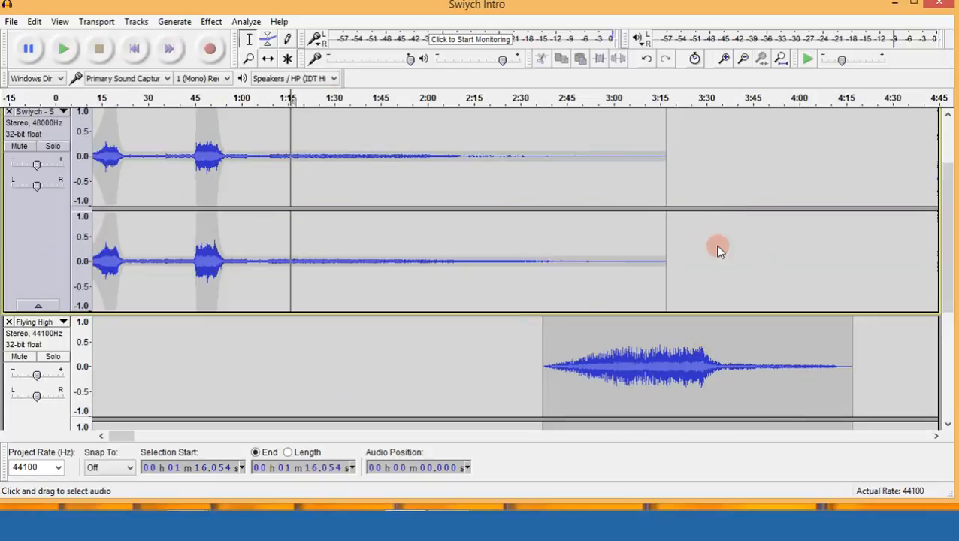
scroll(697, 258, "up", 2)
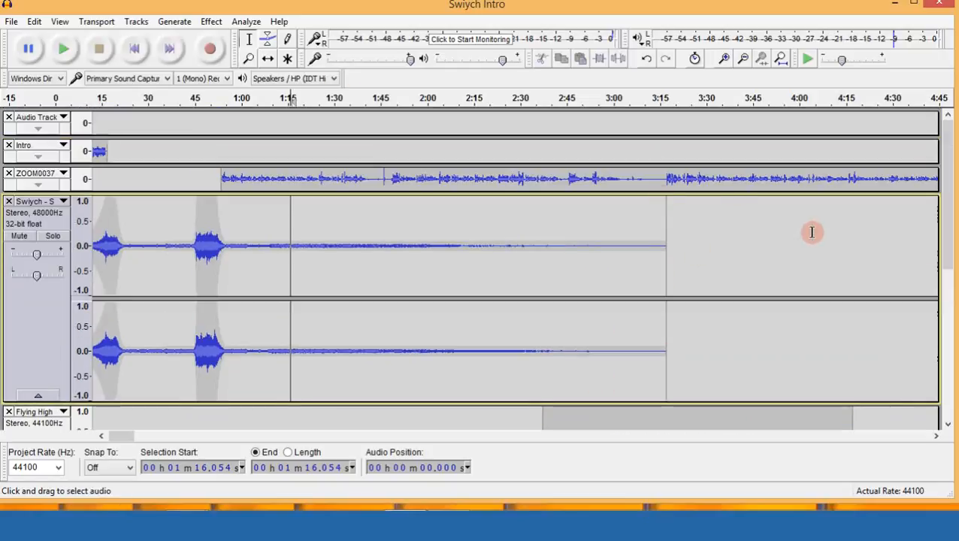
scroll(811, 232, "down", 5)
scroll(787, 205, "up", 5)
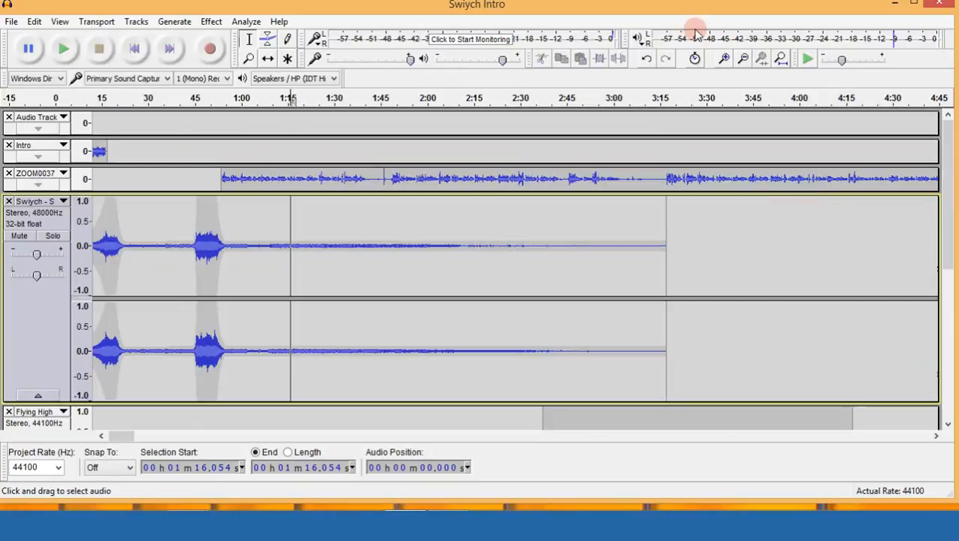
Survey the voice and music clips across the whole timeline, and return to a closer time scale around the first two minutes.
left_click(746, 61)
double_click(748, 61)
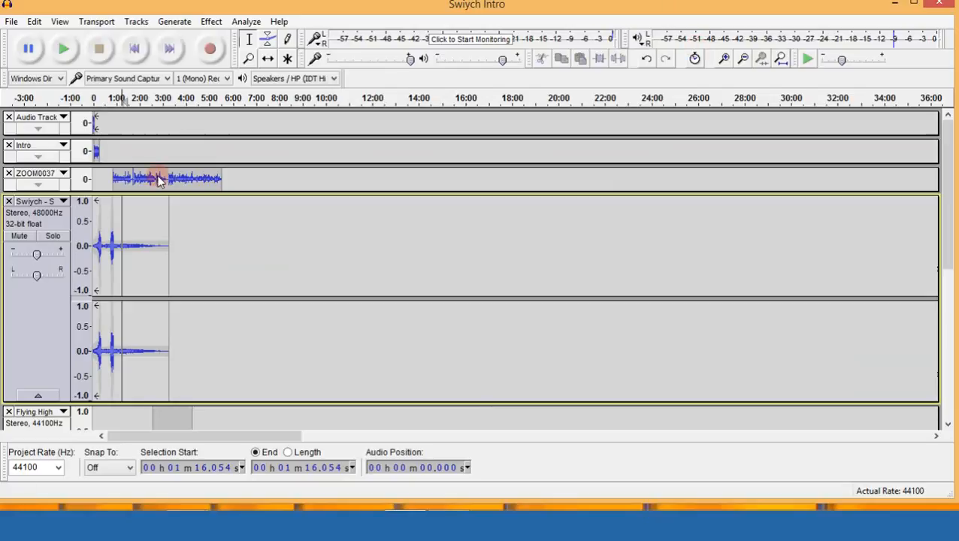
left_click(744, 61)
left_click(744, 60)
left_click(725, 60)
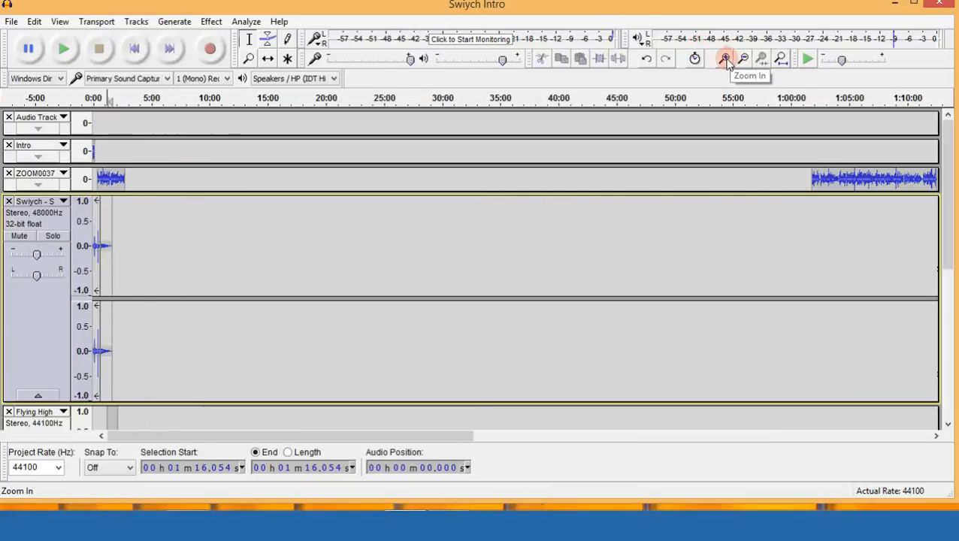
left_click(726, 60)
left_click(726, 60)
left_click(726, 60)
left_click(726, 61)
left_click(726, 60)
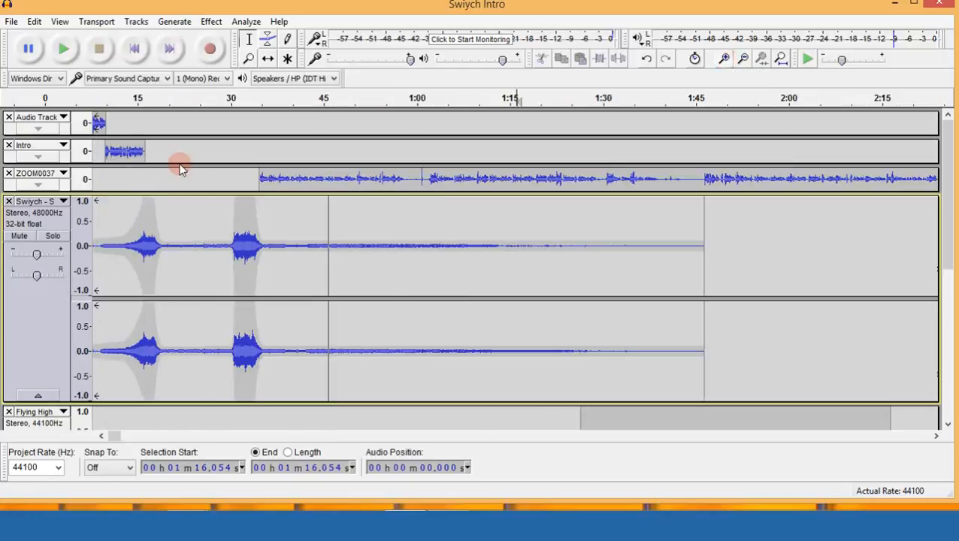
Expand the ZOOM0037 voice track, listen to its quiet gap from about 1:40.2 to 1:48.5, and try deleting that whole gap.
left_click(41, 184)
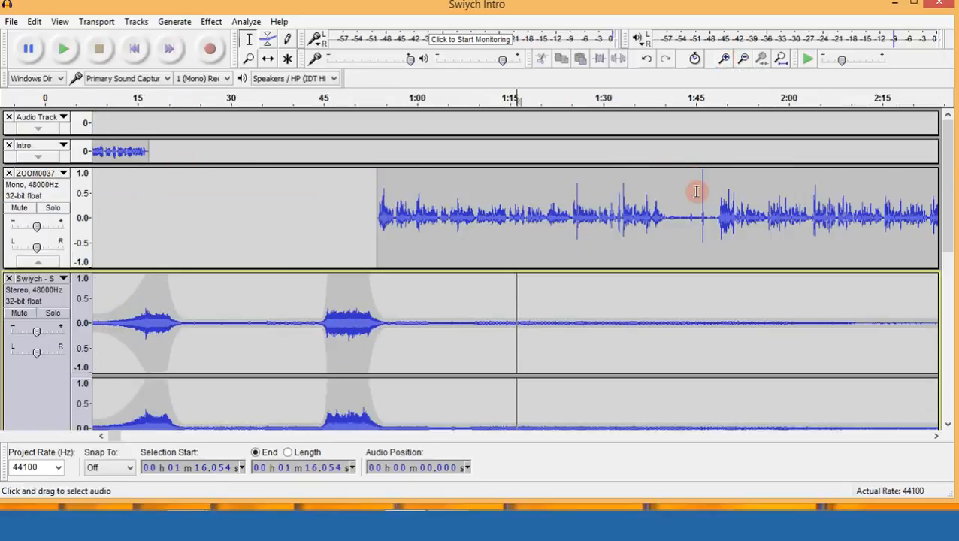
left_click_drag(665, 211, 711, 211)
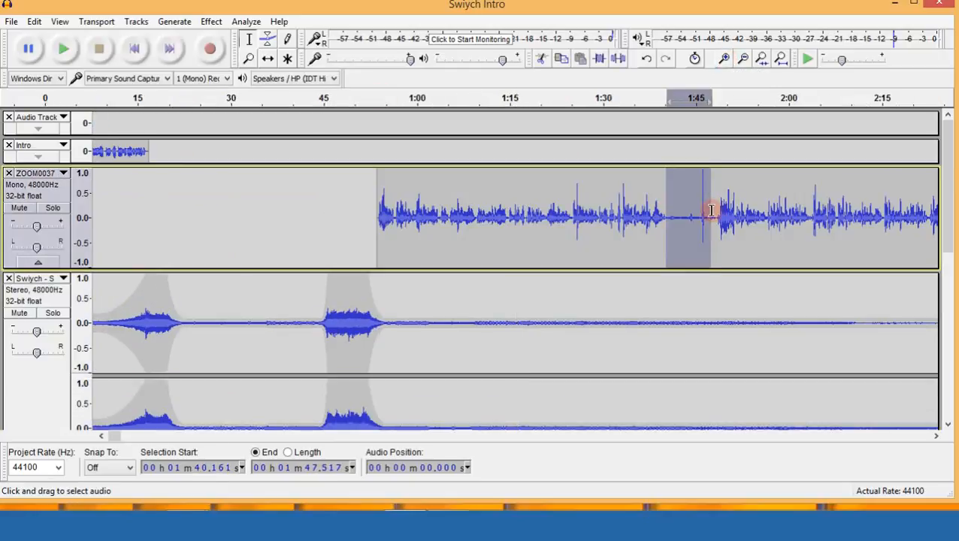
key("space")
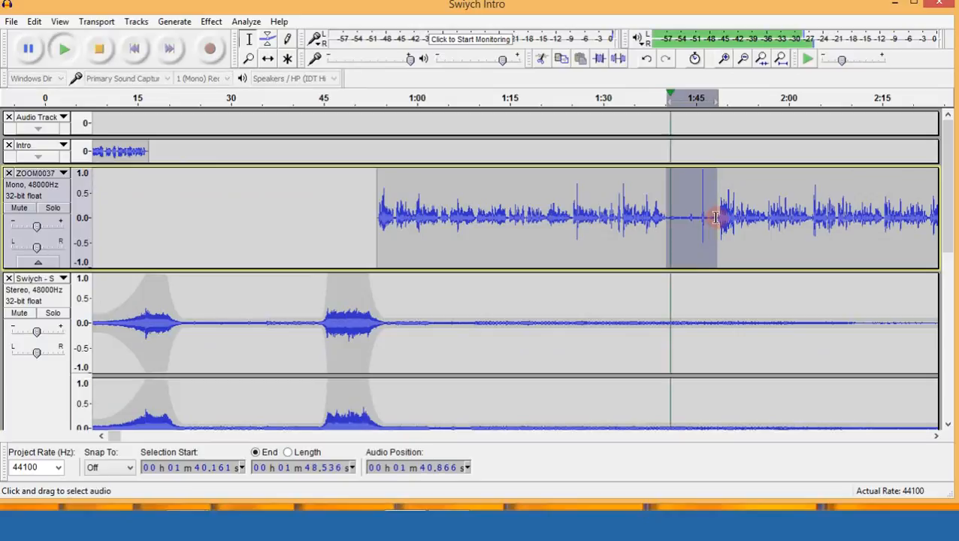
key("space")
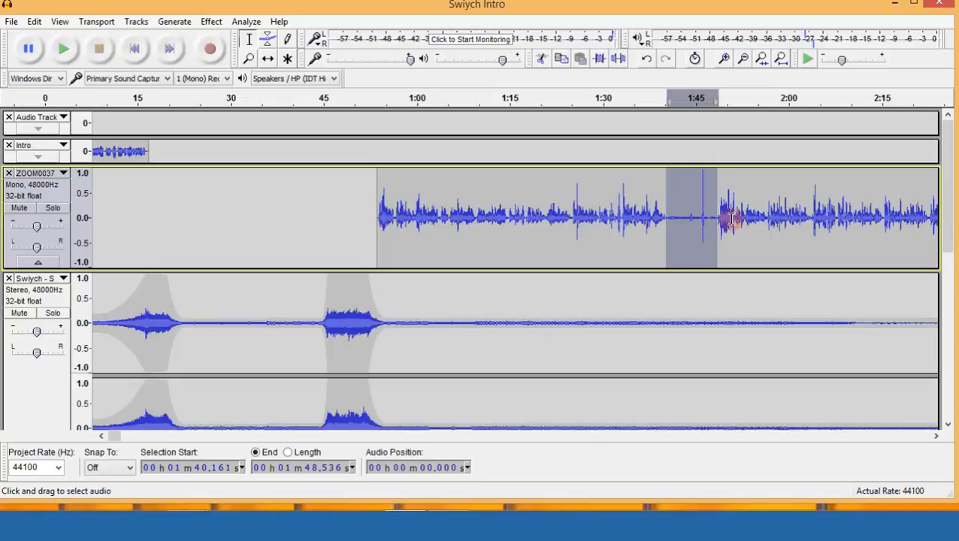
key("Delete")
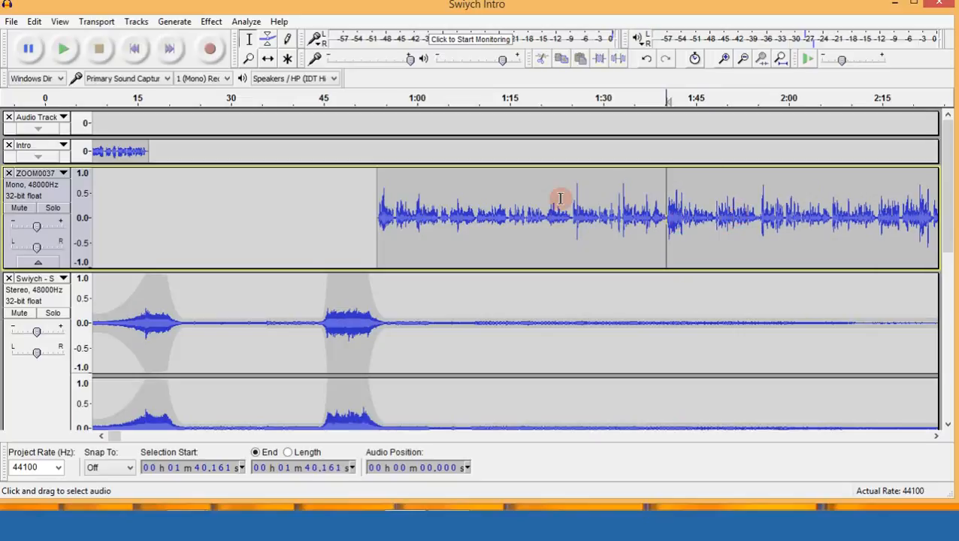
Mark the quiet gap from about 1:40.4 to 1:48.4 in the ZOOM0037 track, and narrow the selection to its loud spike near 1:46.
left_click_drag(377, 194, 678, 193)
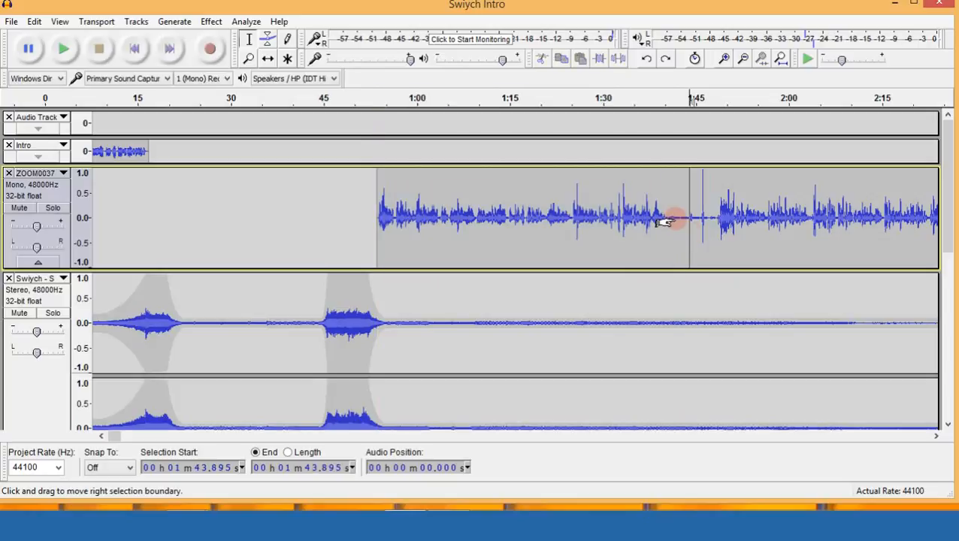
left_click(669, 215)
left_click(714, 220, "shift")
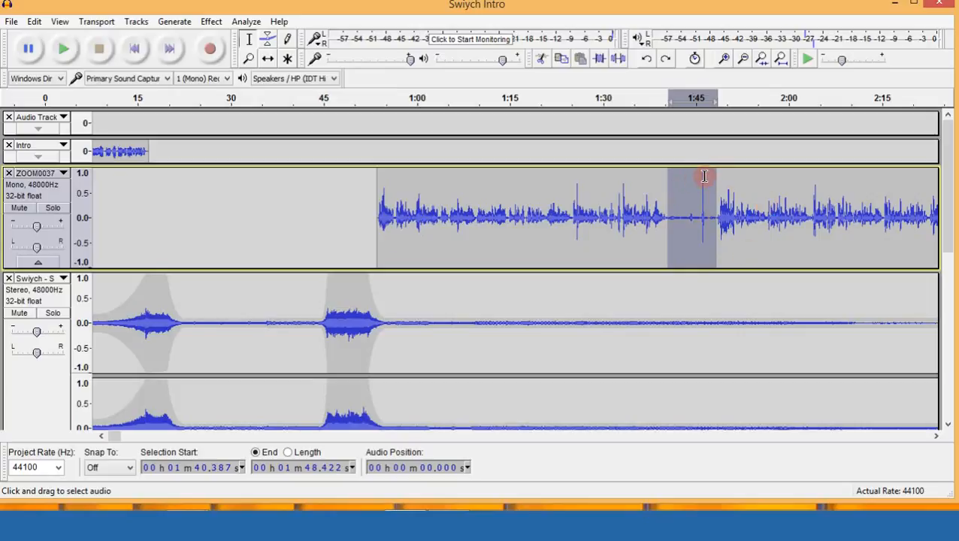
left_click(704, 178)
left_click_drag(704, 182, 700, 177)
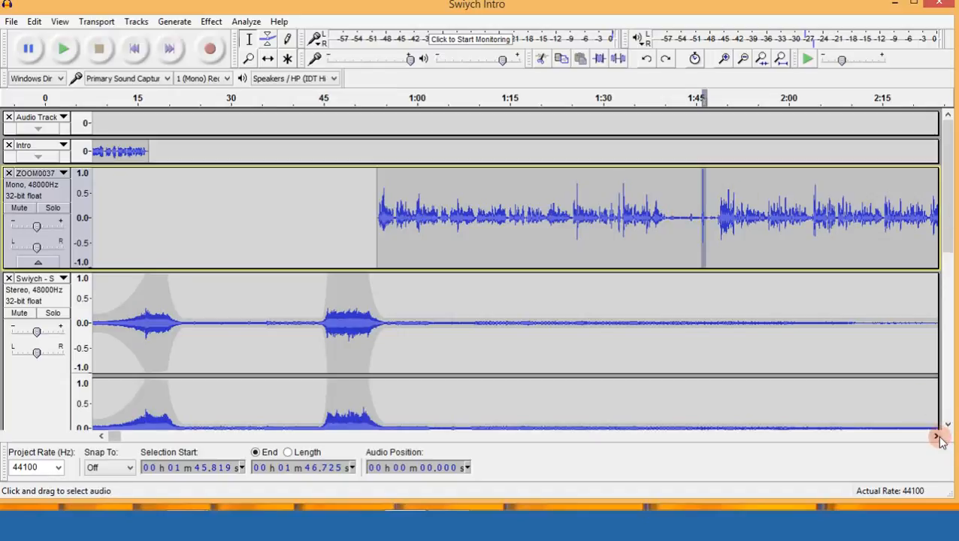
Check how much gain Amplify offers for the entire ZOOM0037 track without applying the effect.
left_click_drag(937, 436, 937, 436)
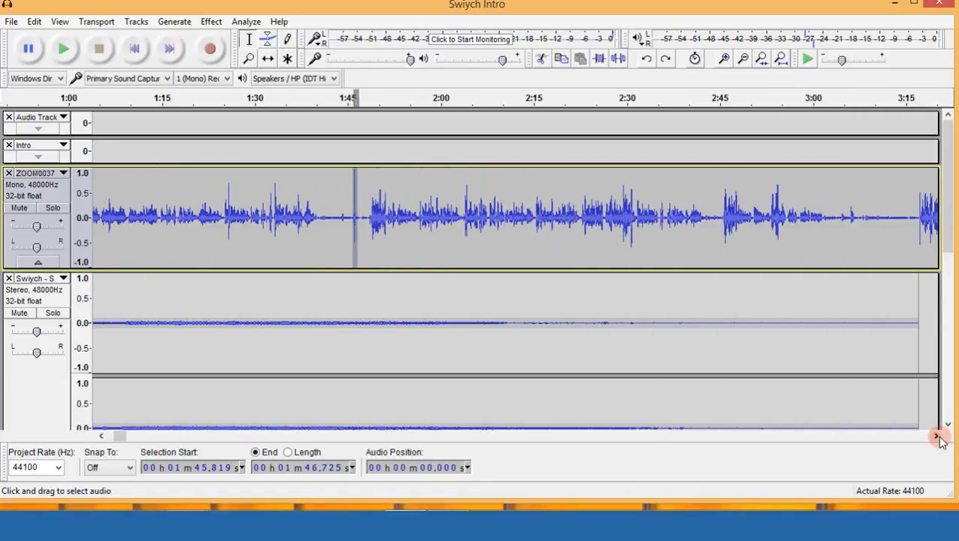
left_click(742, 58)
left_click(742, 58)
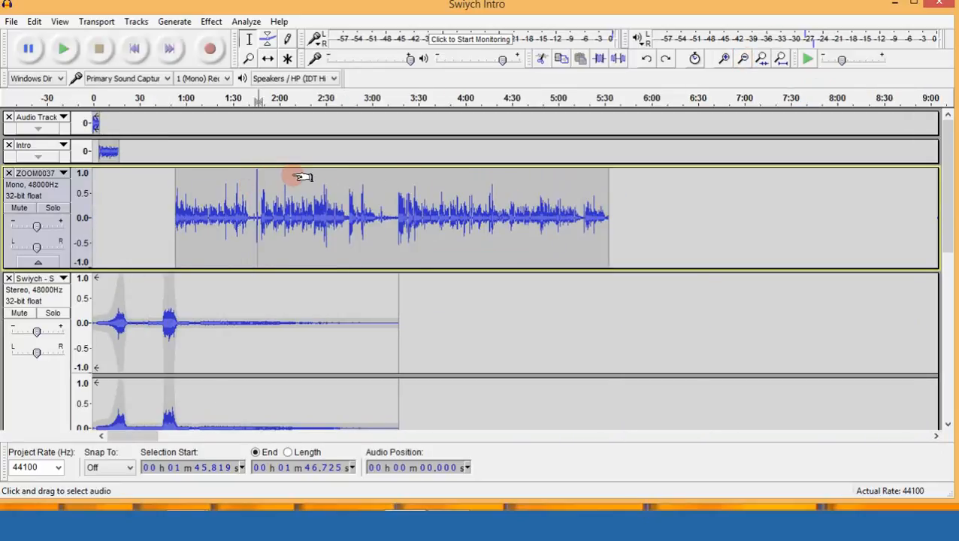
left_click(726, 60)
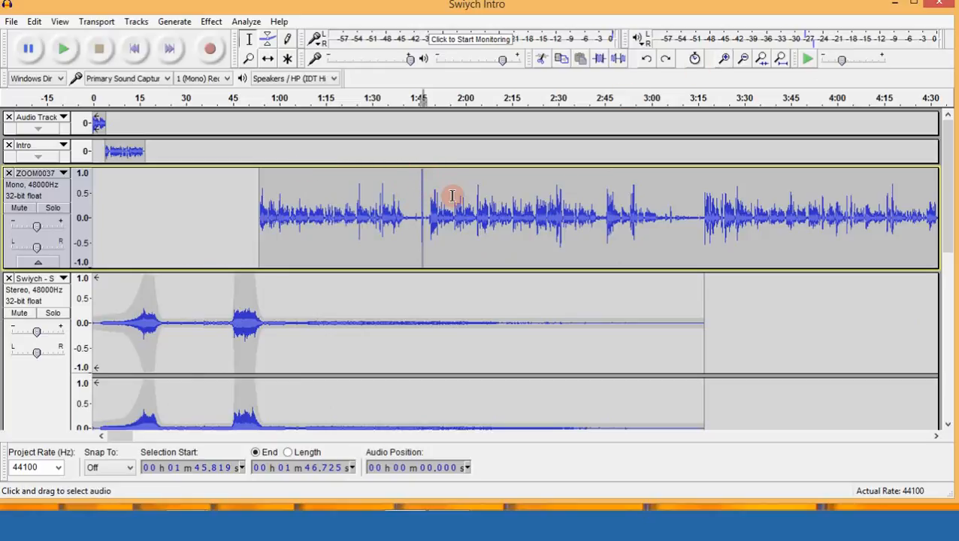
left_click(459, 203)
left_click(32, 188)
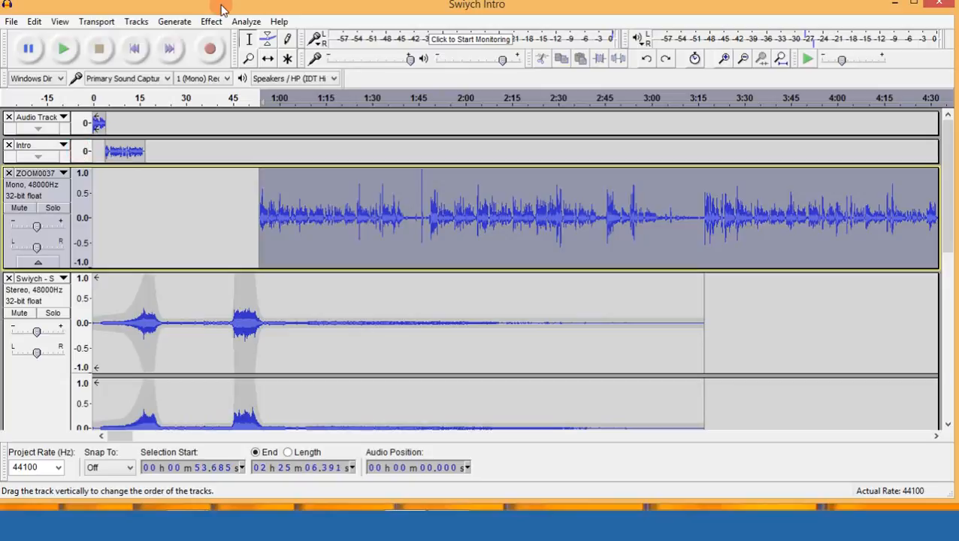
left_click(212, 21)
left_click(248, 25)
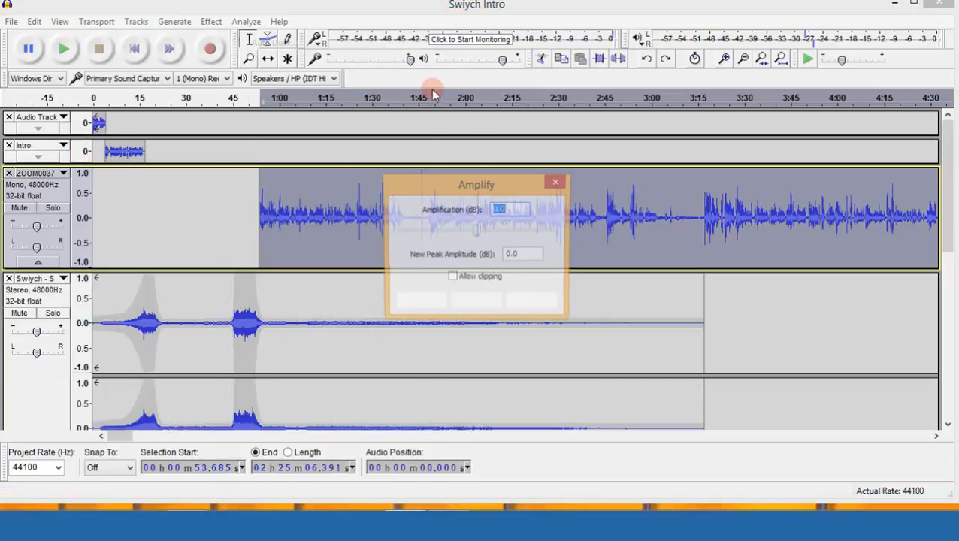
left_click(557, 182)
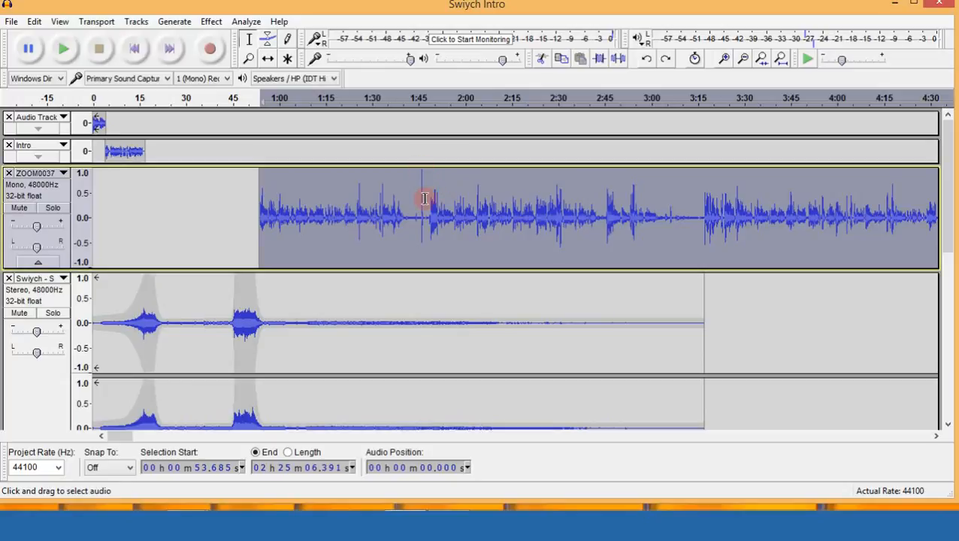
Check Amplify's available gain for only the ZOOM0037 section from its start to about 1:45.5, without applying it.
left_click(420, 202)
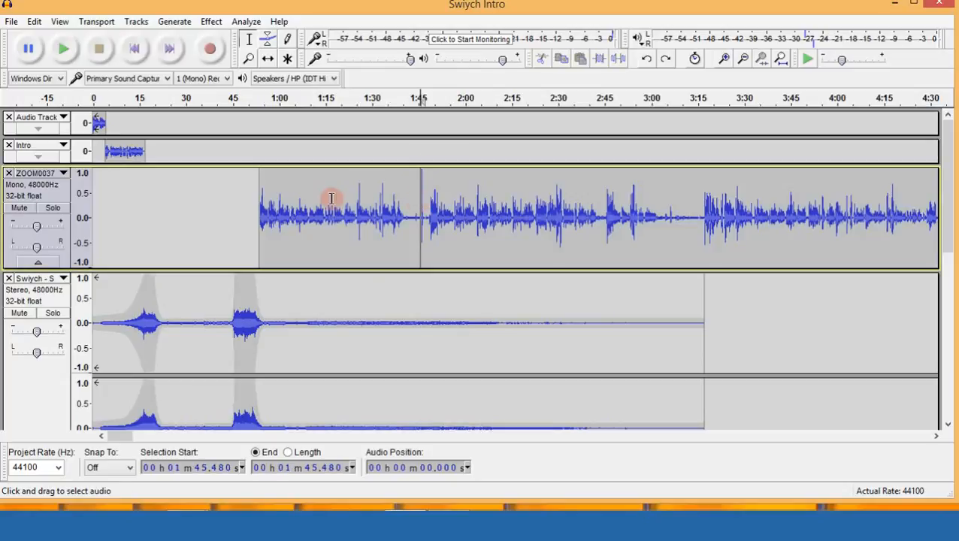
left_click(259, 209, "shift")
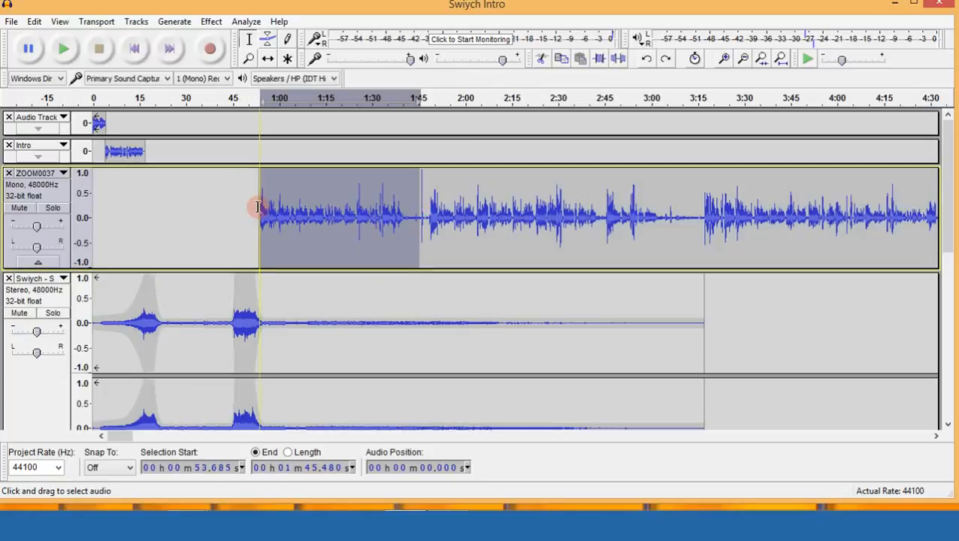
left_click(211, 21)
left_click(259, 27)
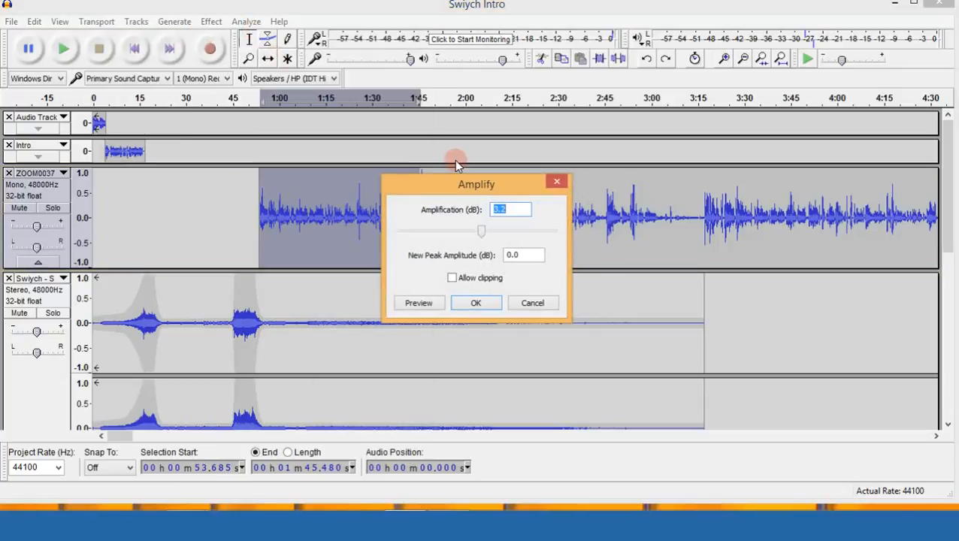
left_click(556, 184)
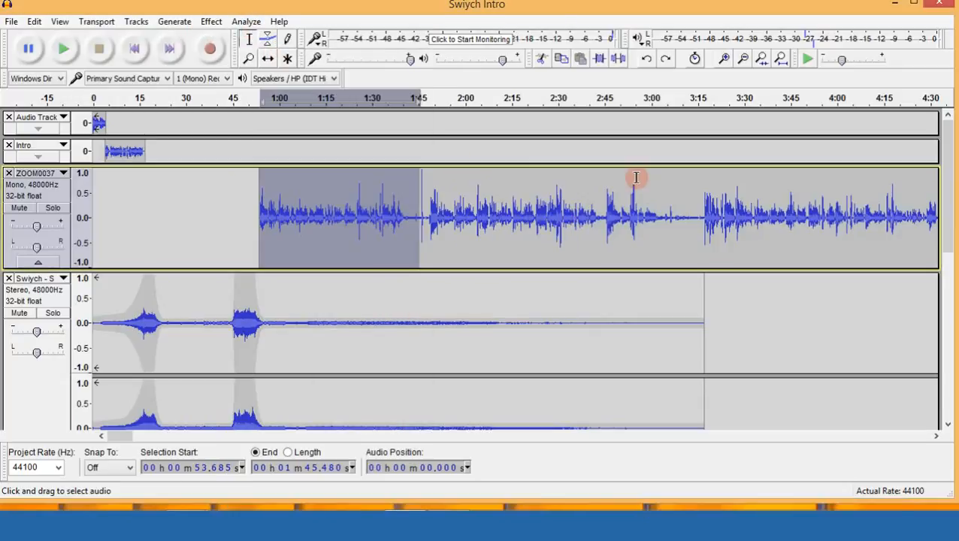
Listen to the loud spike near 1:46 in the ZOOM0037 track, and delete the stretch from about 1:46.0 to 1:46.5.
left_click_drag(423, 188, 420, 184)
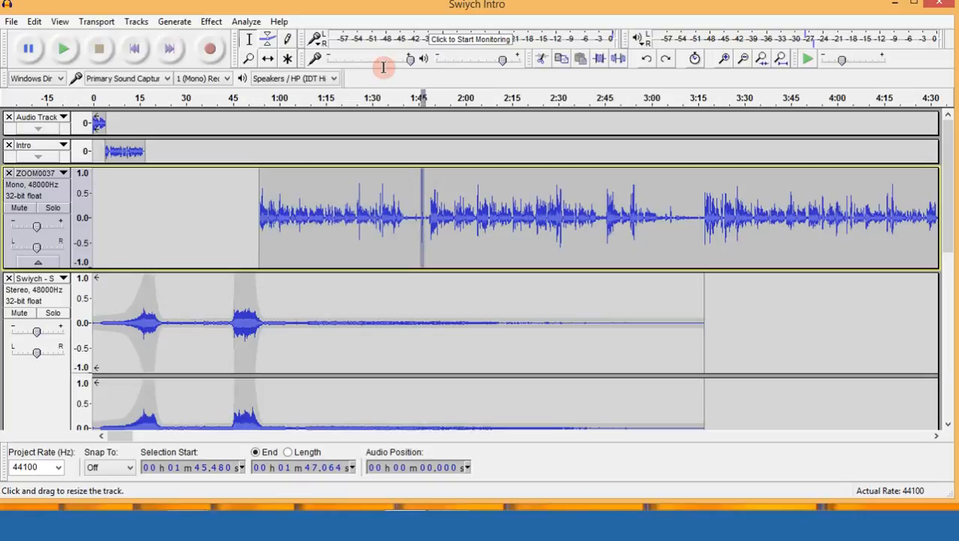
left_click(66, 51)
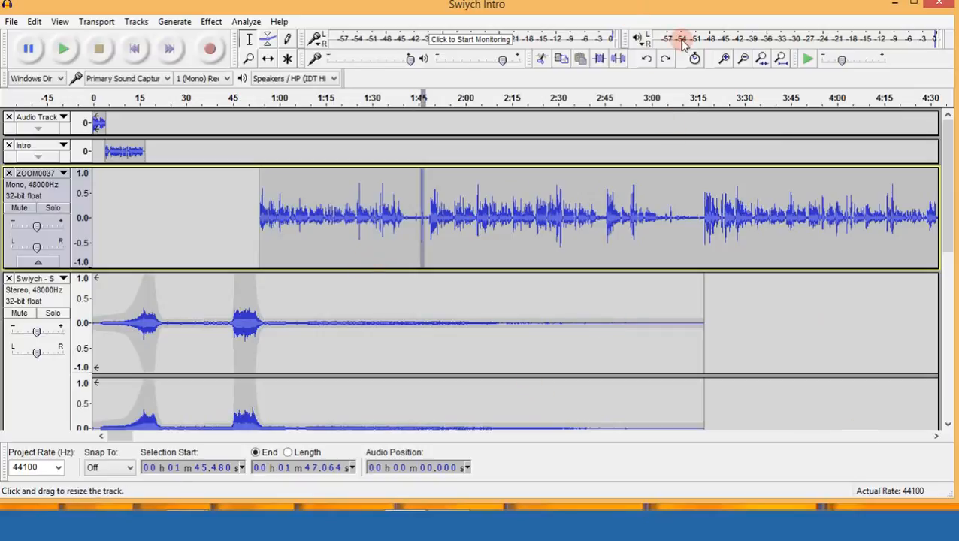
left_click(725, 58)
left_click(725, 59)
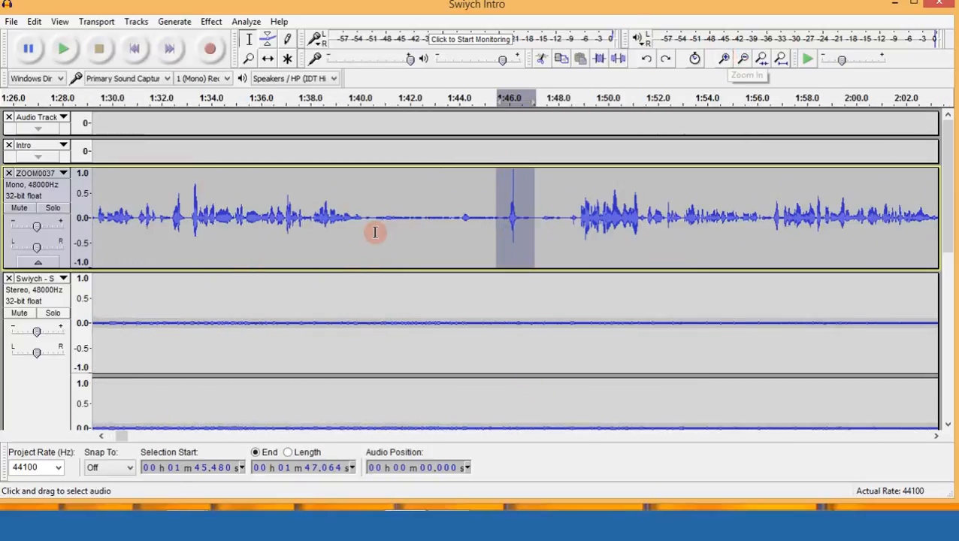
left_click(510, 191)
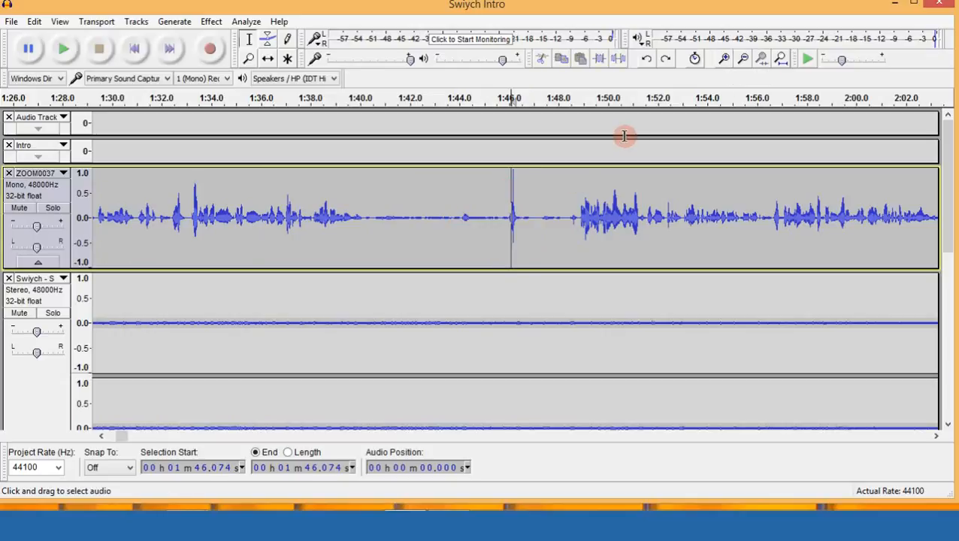
left_click(725, 59)
left_click(725, 59)
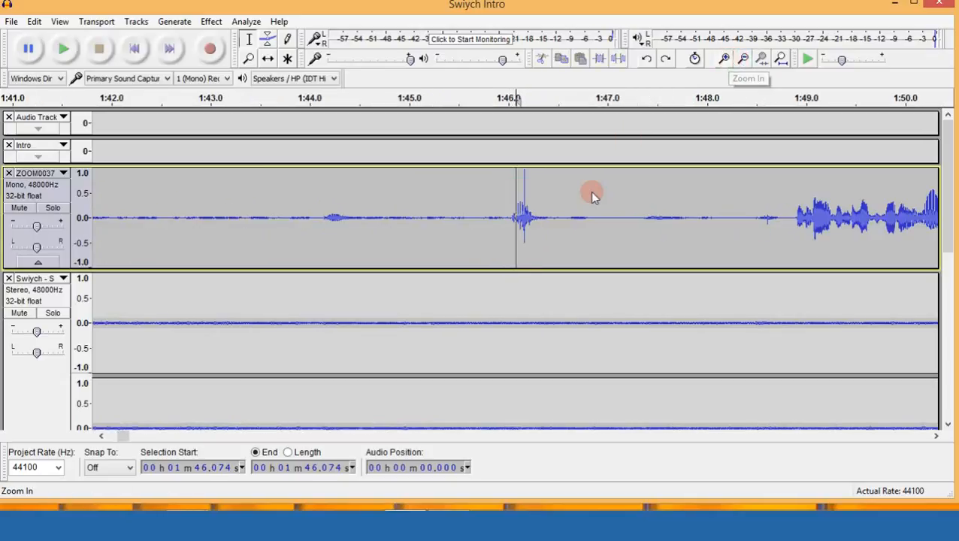
left_click_drag(508, 193, 554, 214)
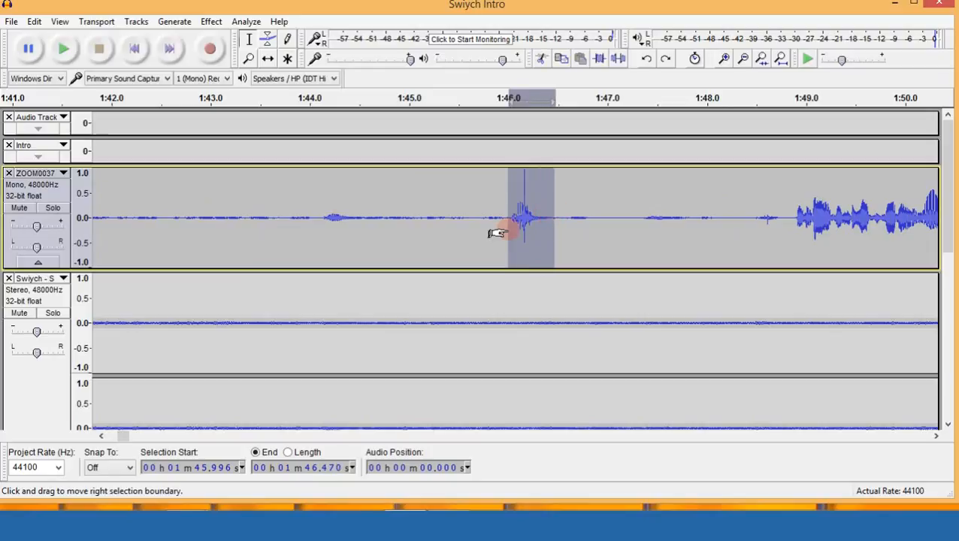
key("Delete")
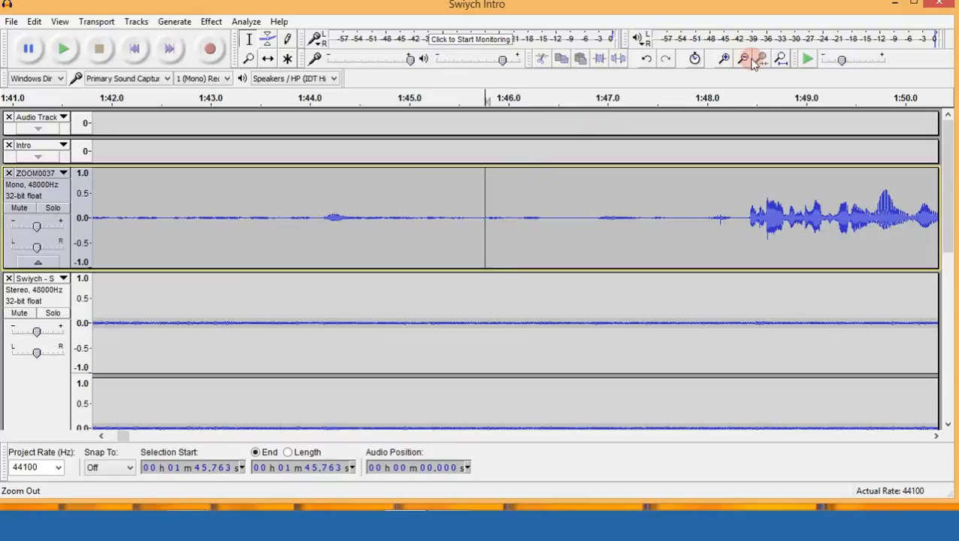
Play the mix from about 1:44.3 to check the voice gap where the spike was cut.
left_click(748, 60)
left_click(423, 214)
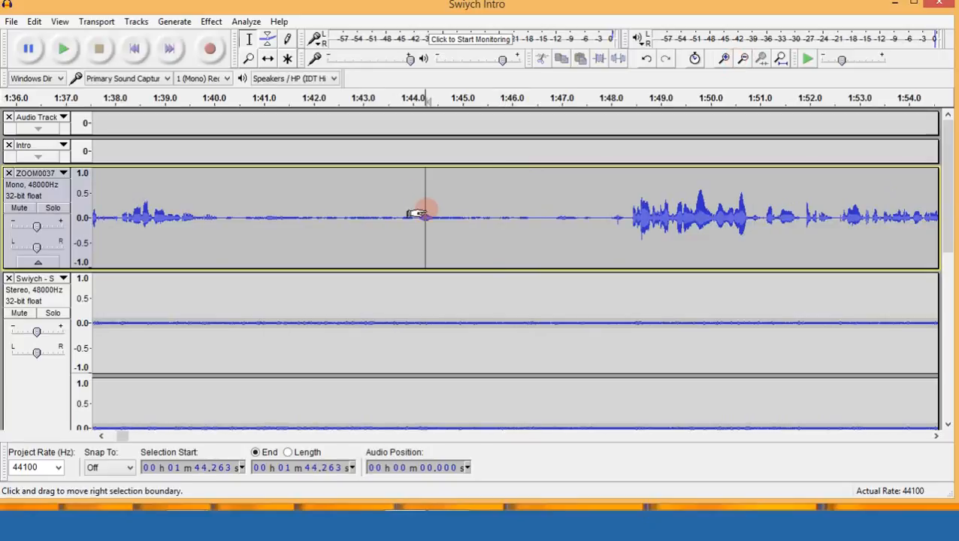
key("space")
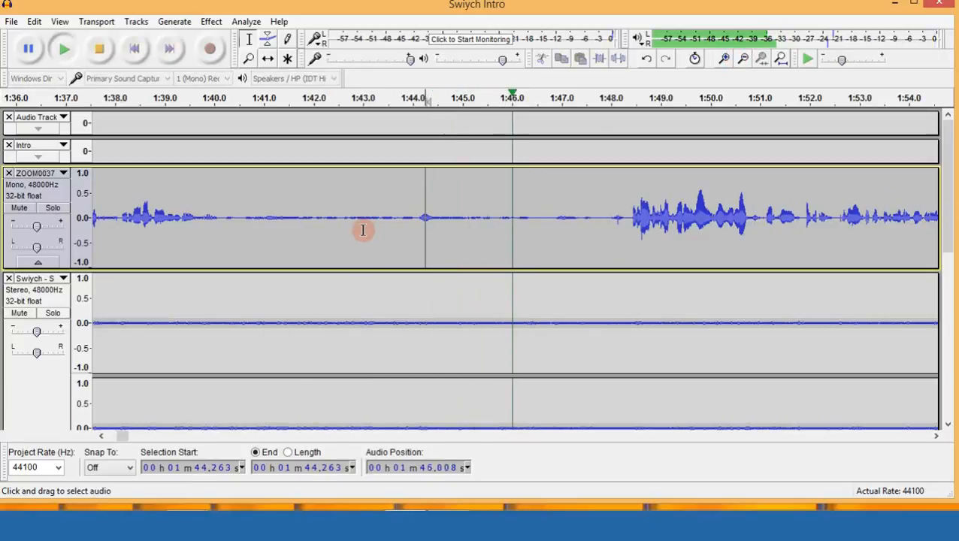
key("space")
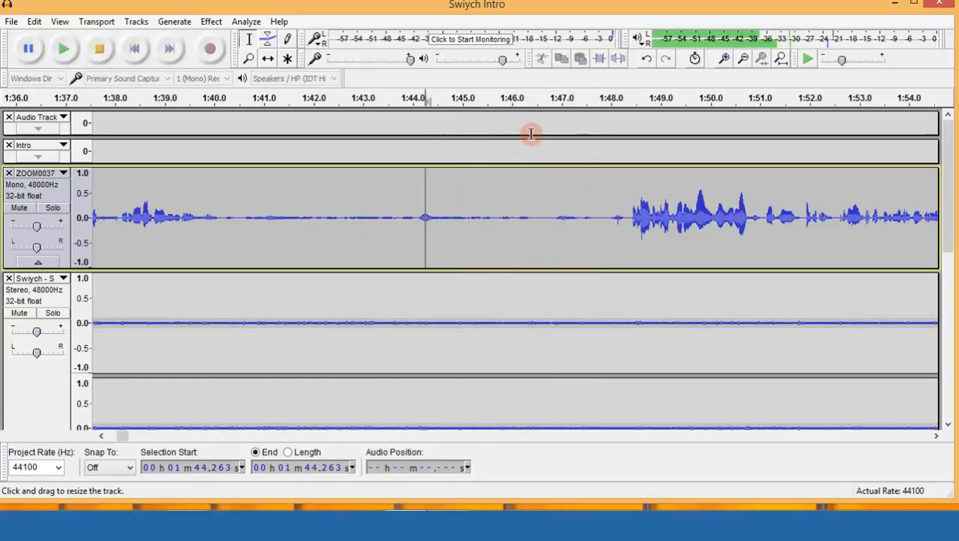
Examine the rest of the voice recording across the whole timeline, and select the entire Flying High clip for comparison.
scroll(530, 134, "down", 3)
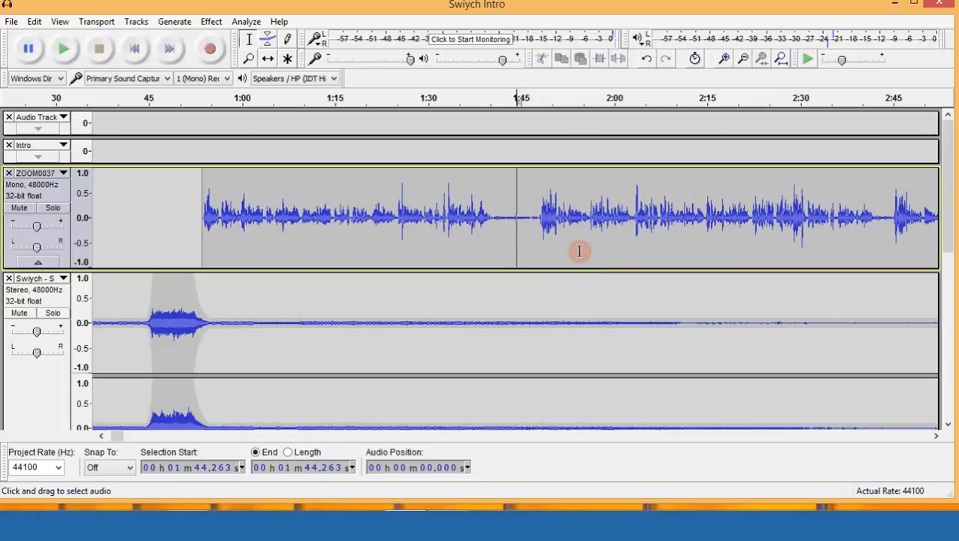
left_click(744, 60)
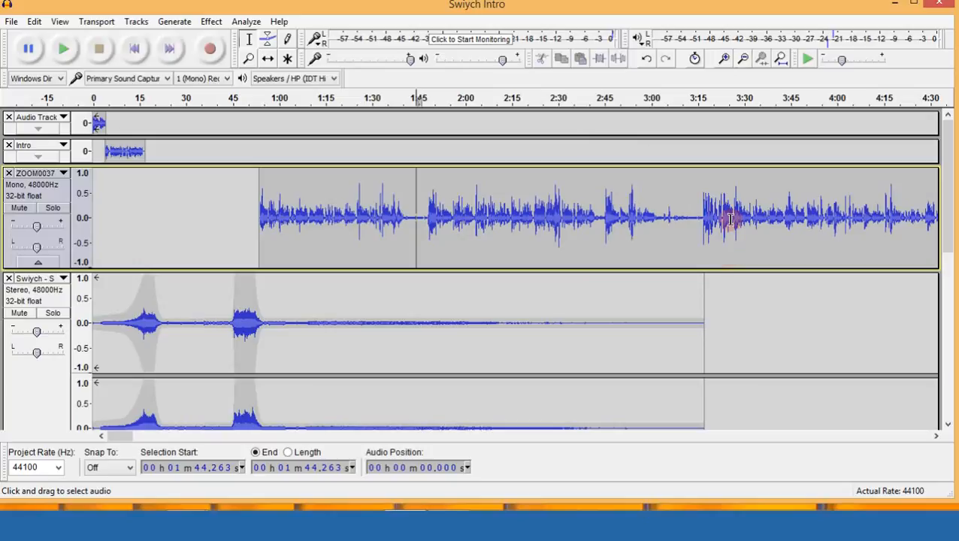
left_click(936, 436)
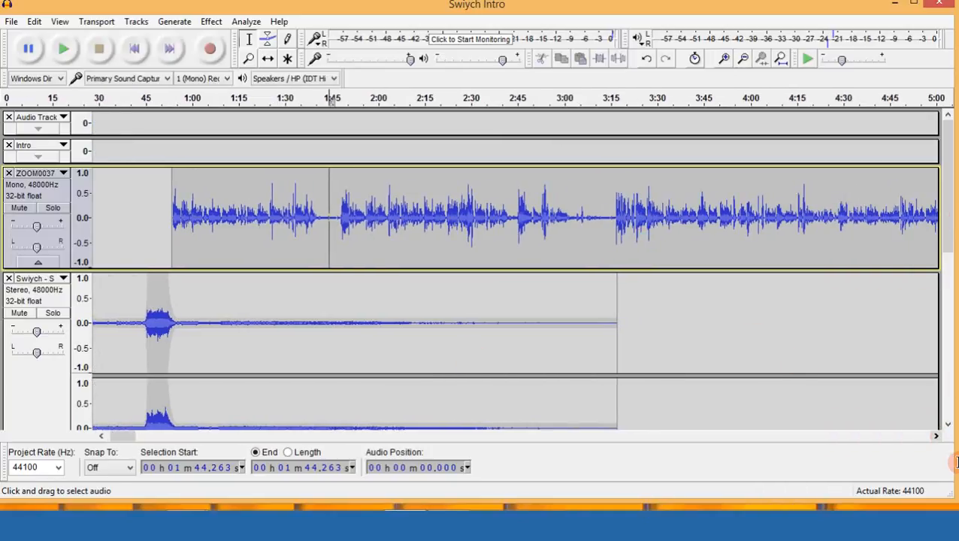
left_click(744, 59)
left_click(744, 59)
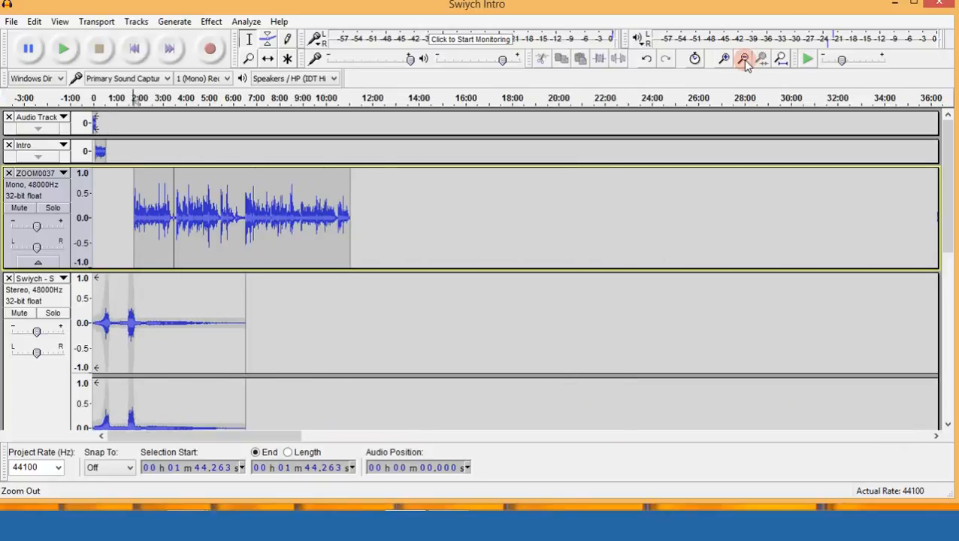
left_click(743, 59)
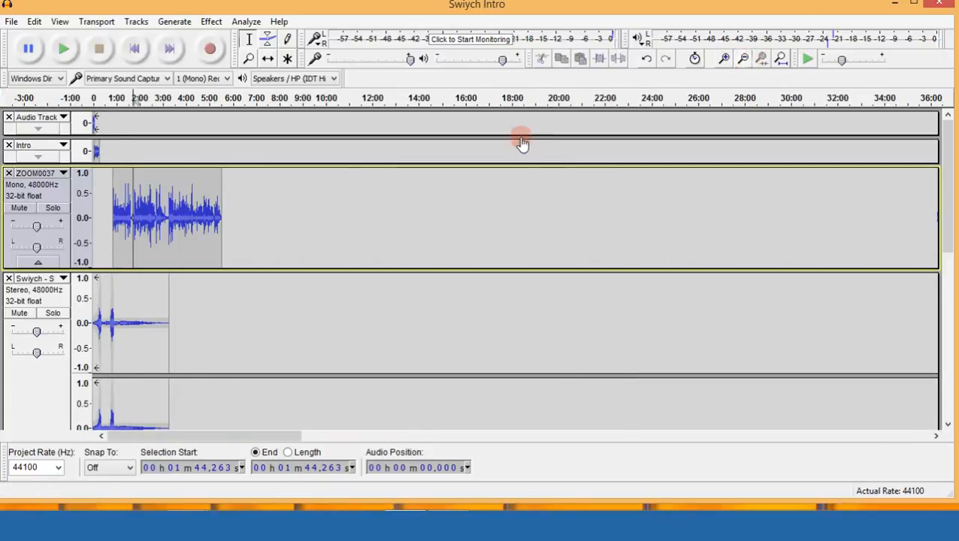
left_click(215, 187)
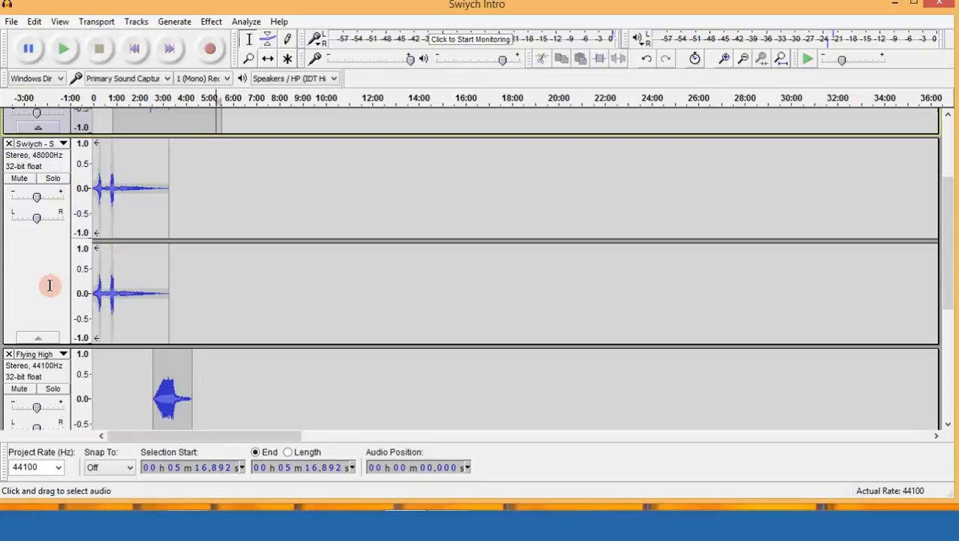
left_click(50, 358)
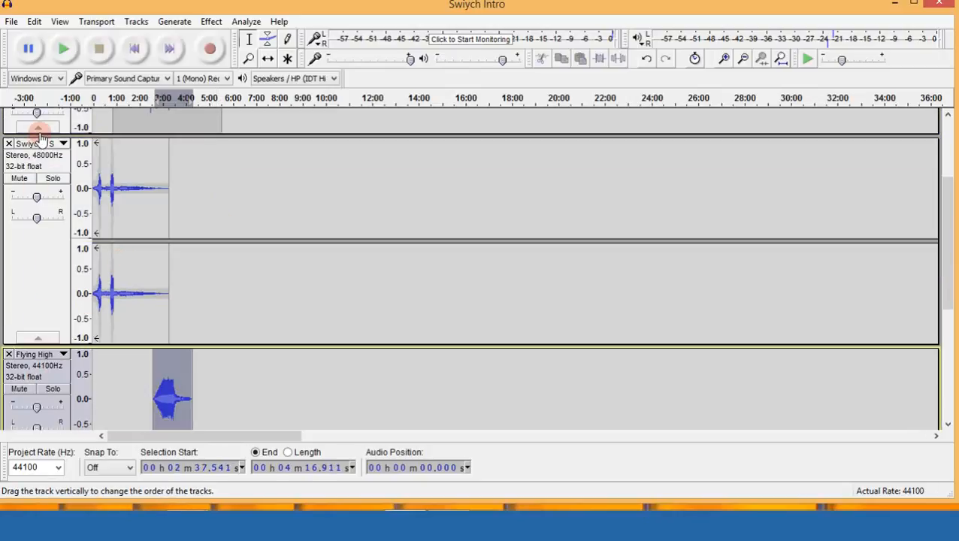
Move the Flying High track directly below ZOOM0037 and shift its clip to start at about 6:23.9.
left_click_drag(40, 134, 39, 133)
scroll(169, 171, "up", 2)
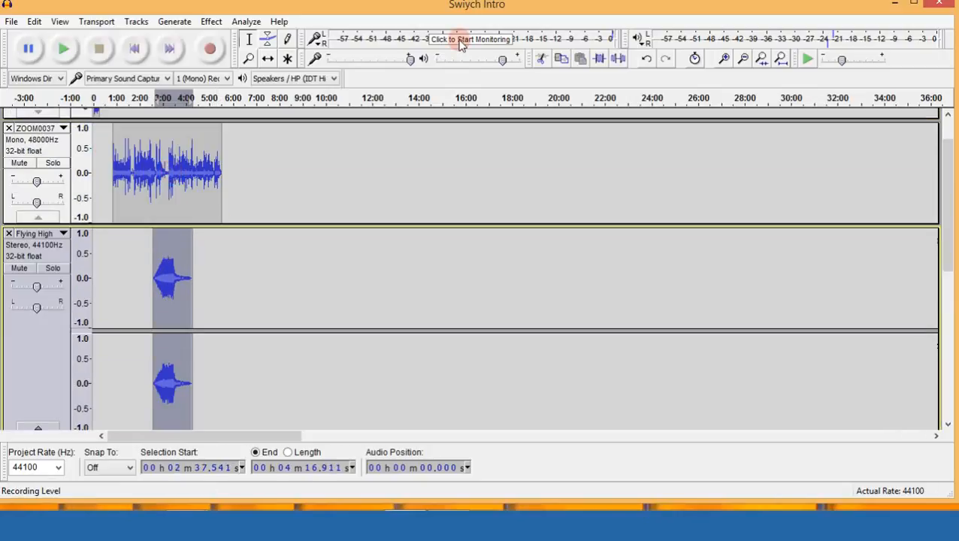
left_click(268, 59)
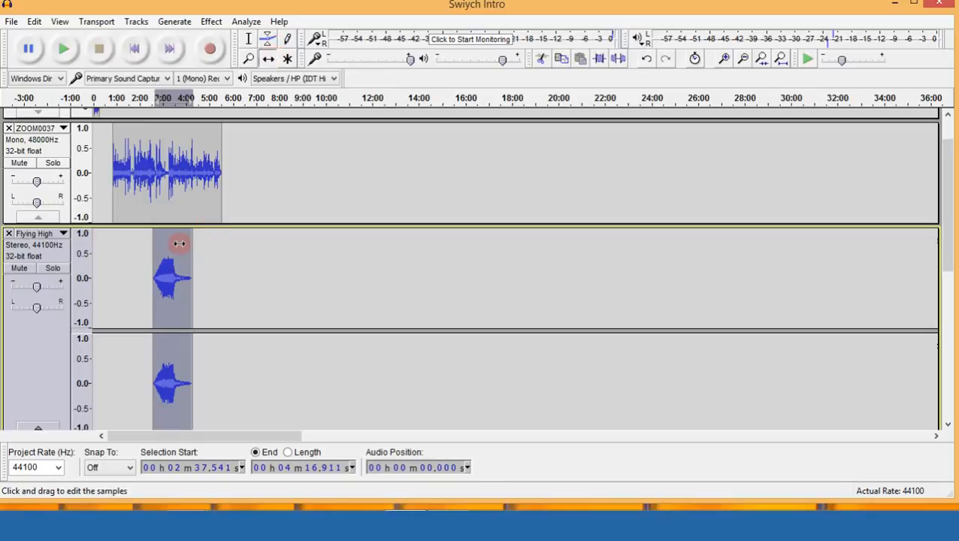
left_click_drag(193, 245, 266, 245)
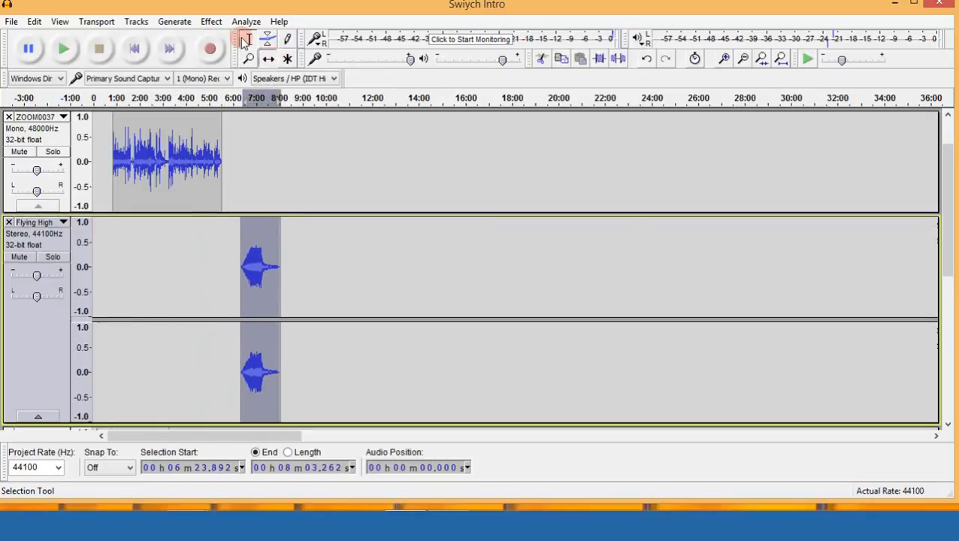
Record a closing voice clip of about 9.5 seconds on a new track, starting where the ZOOM0037 recording ends.
left_click(248, 39)
left_click(222, 121)
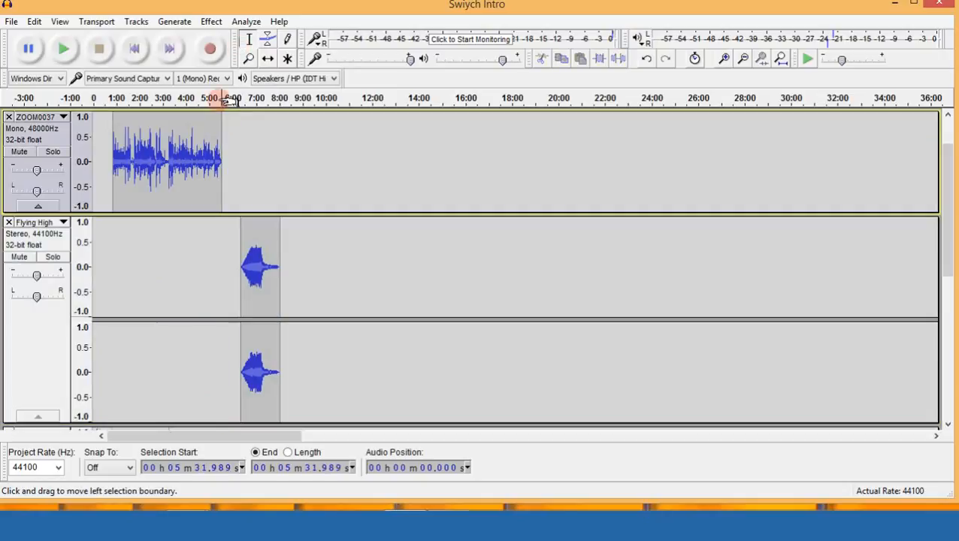
left_click(211, 52)
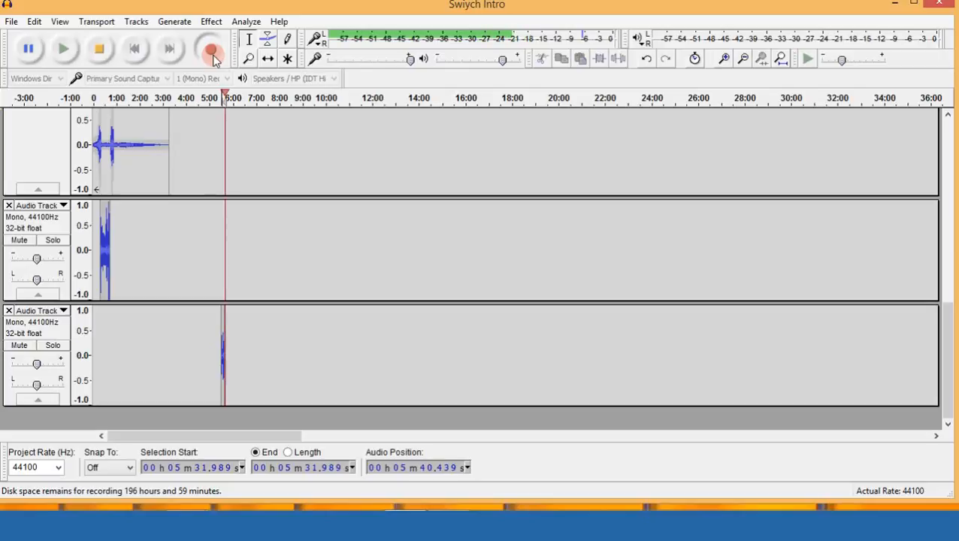
left_click(101, 49)
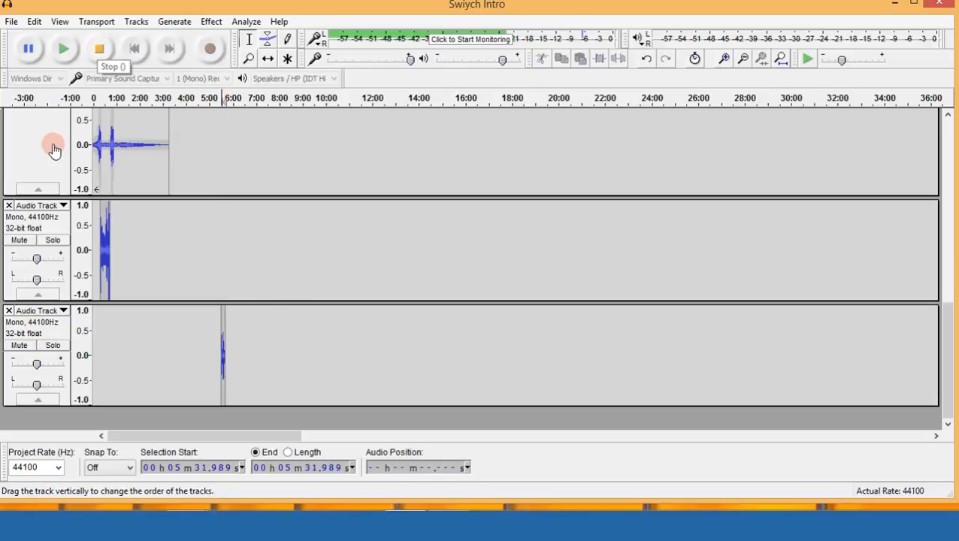
Collapse the Swiych - S track and move the newly recorded voice track directly below ZOOM0037.
scroll(55, 150, "up", 5)
scroll(77, 215, "down", 3)
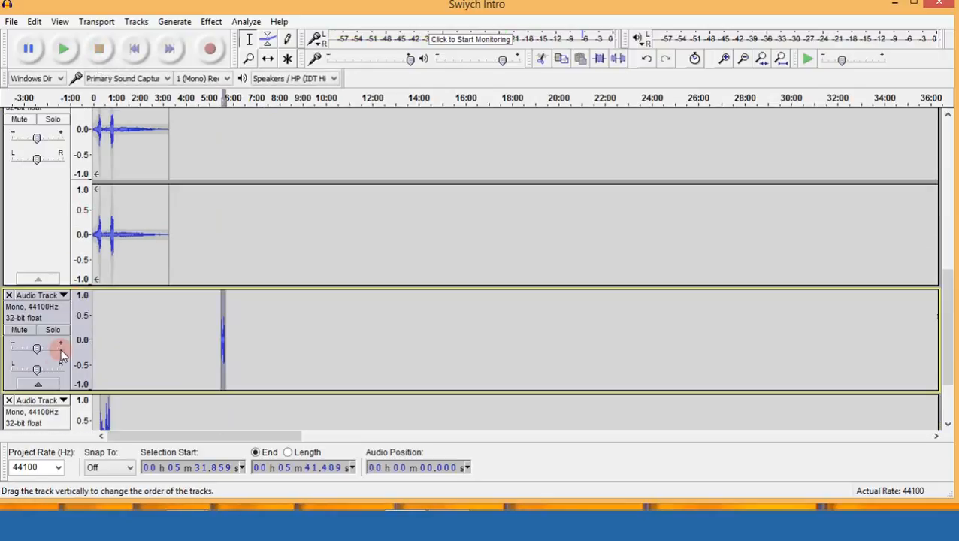
scroll(56, 351, "down", 2)
scroll(40, 281, "up", 1)
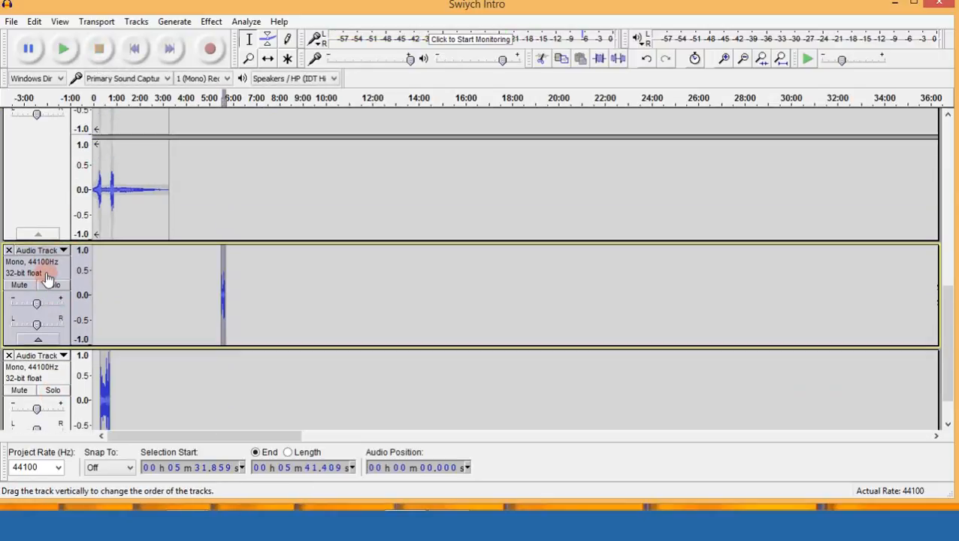
scroll(47, 132, "up", 1)
scroll(30, 331, "up", 2)
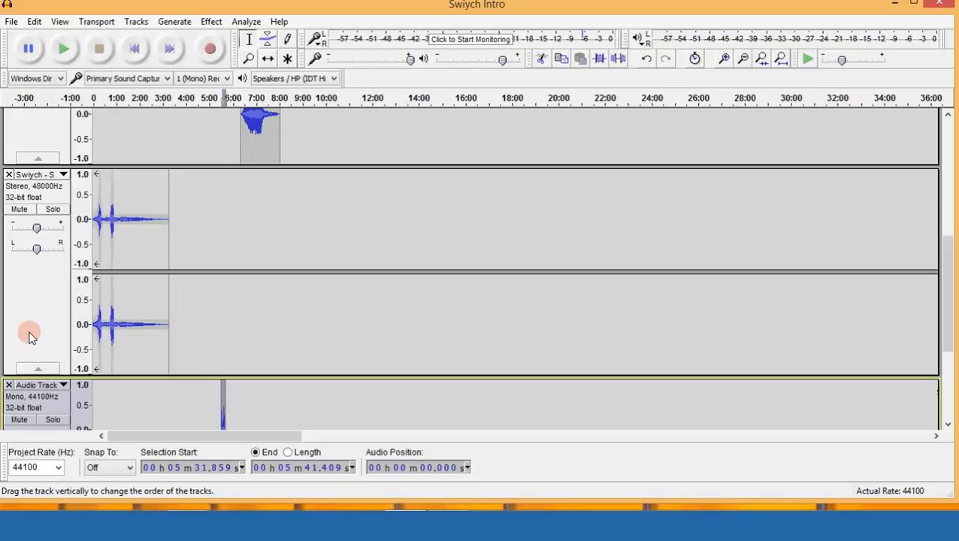
left_click(39, 368)
scroll(63, 267, "up", 1)
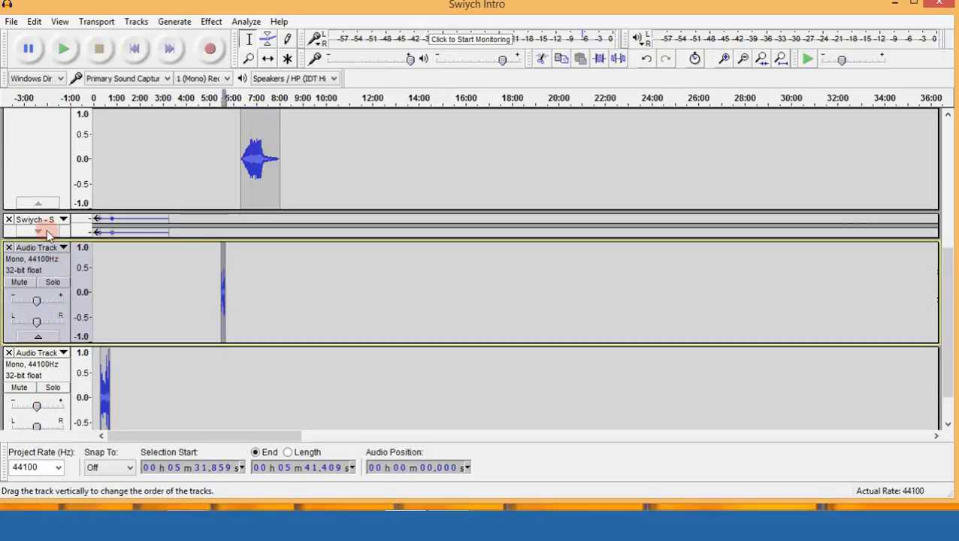
left_click_drag(46, 229, 77, 141)
scroll(187, 175, "up", 3)
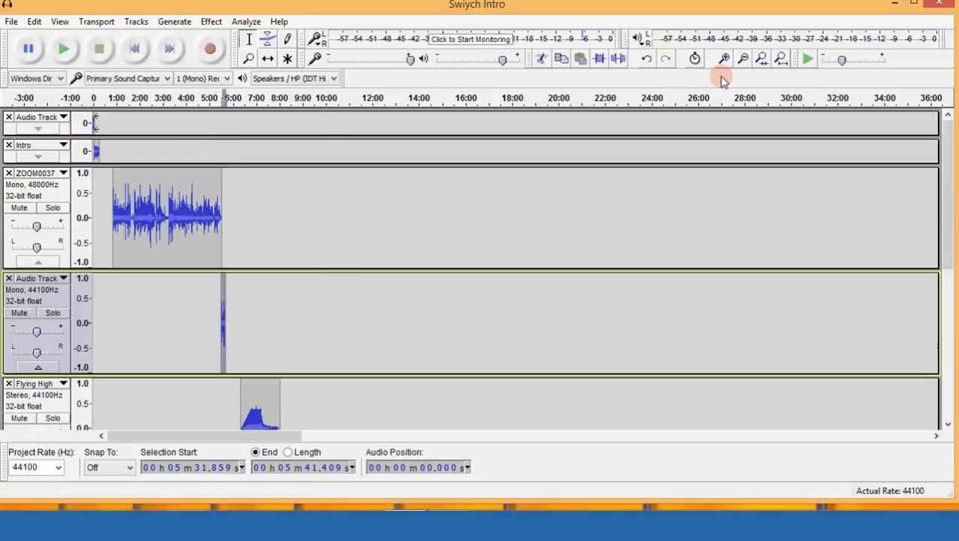
Raise the volume of the newly recorded closing voice clip with the Amplify effect.
left_click(726, 59)
left_click(725, 59)
left_click(726, 59)
left_click(726, 59)
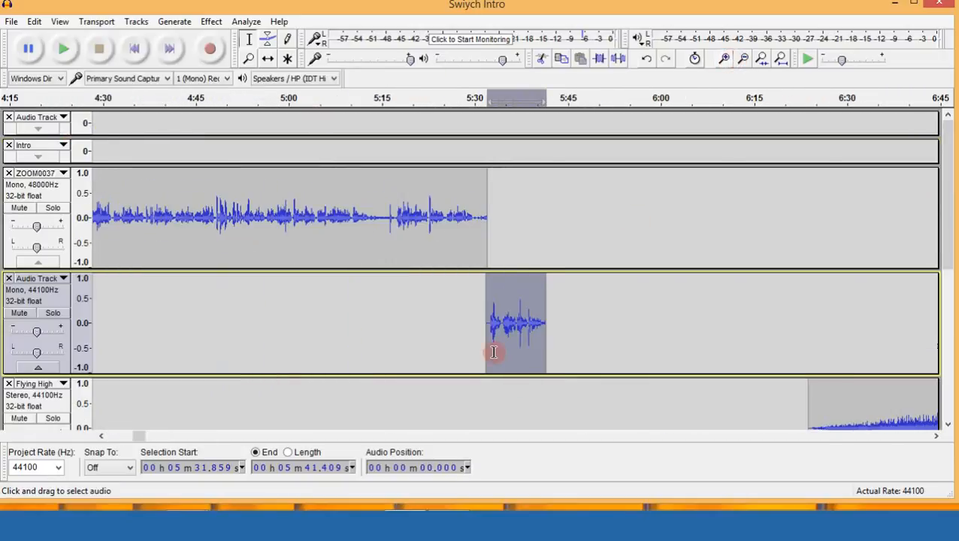
left_click(721, 66)
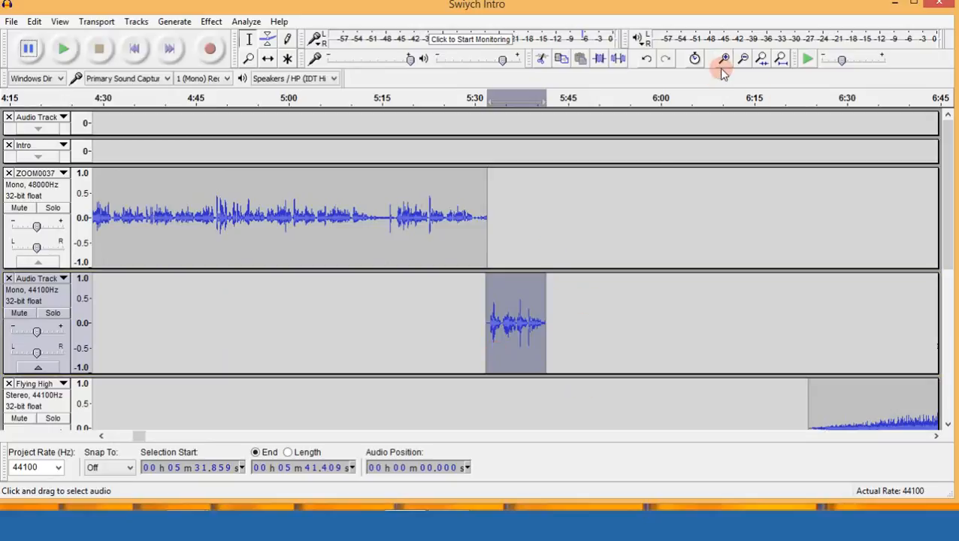
left_click(207, 22)
left_click(262, 24)
double_click(500, 209)
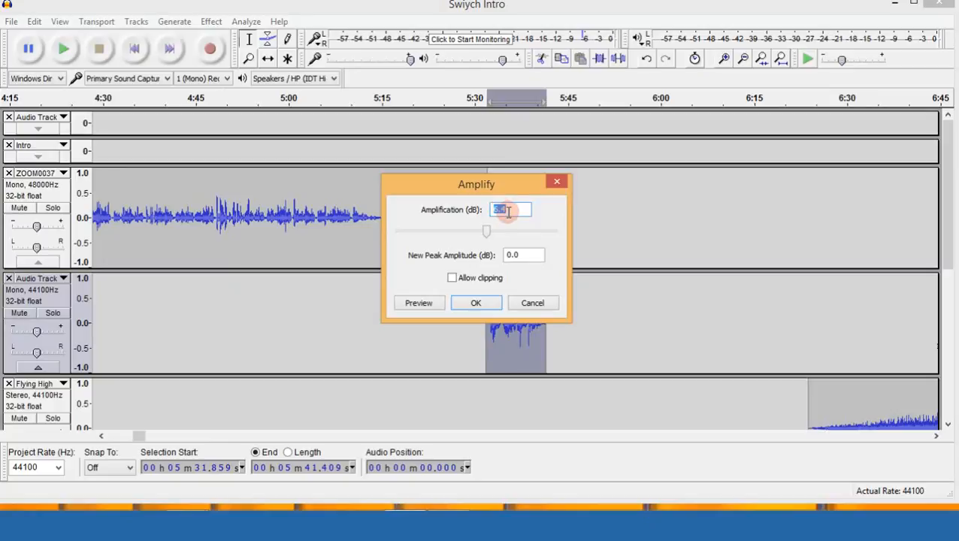
key("Return")
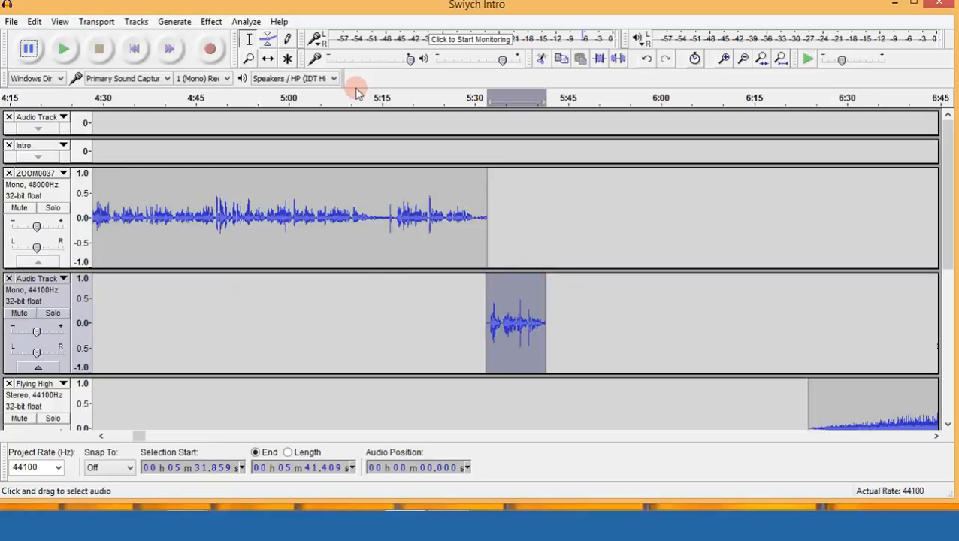
Align the closing voice clip's start with the end of ZOOM0037, and play the transition from about 5:25.3.
left_click(268, 58)
left_click_drag(501, 283, 503, 282)
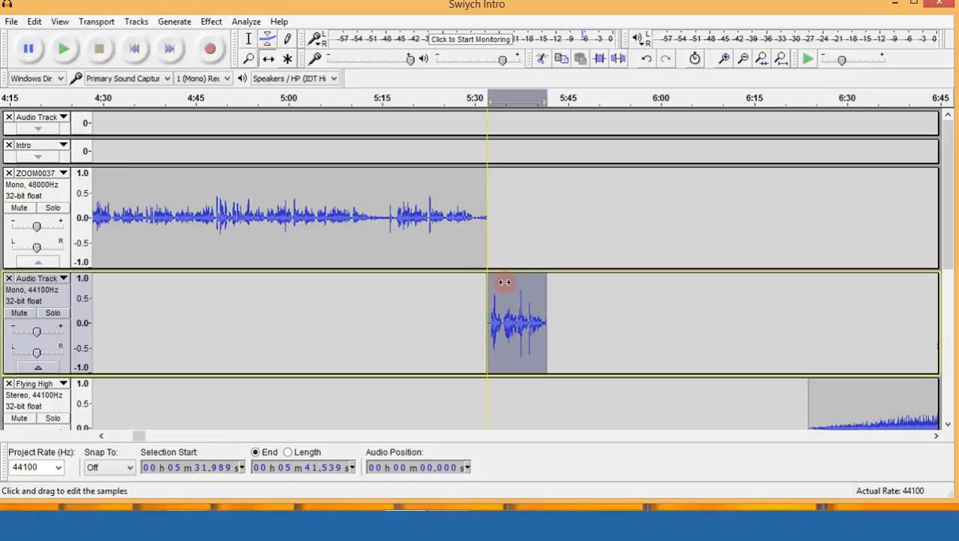
left_click(249, 38)
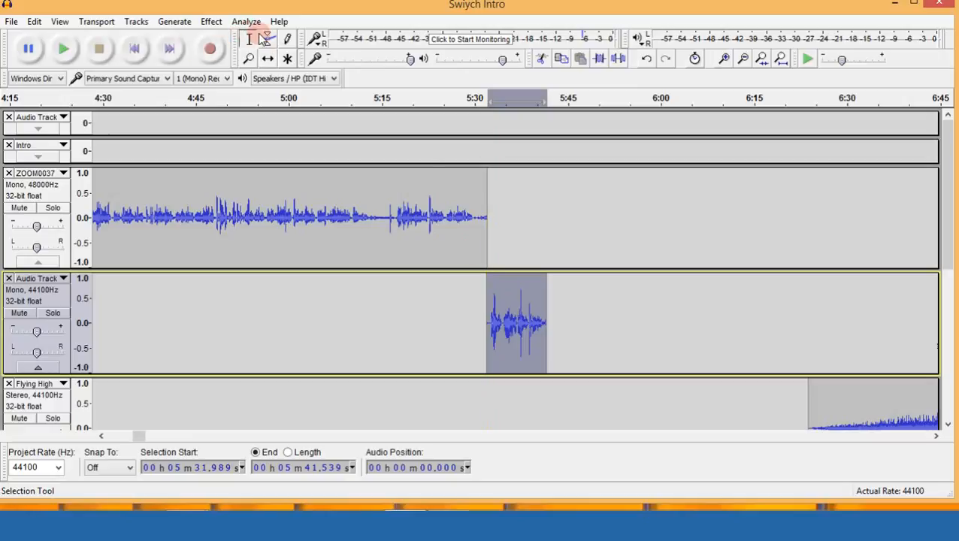
left_click(446, 191)
key("space")
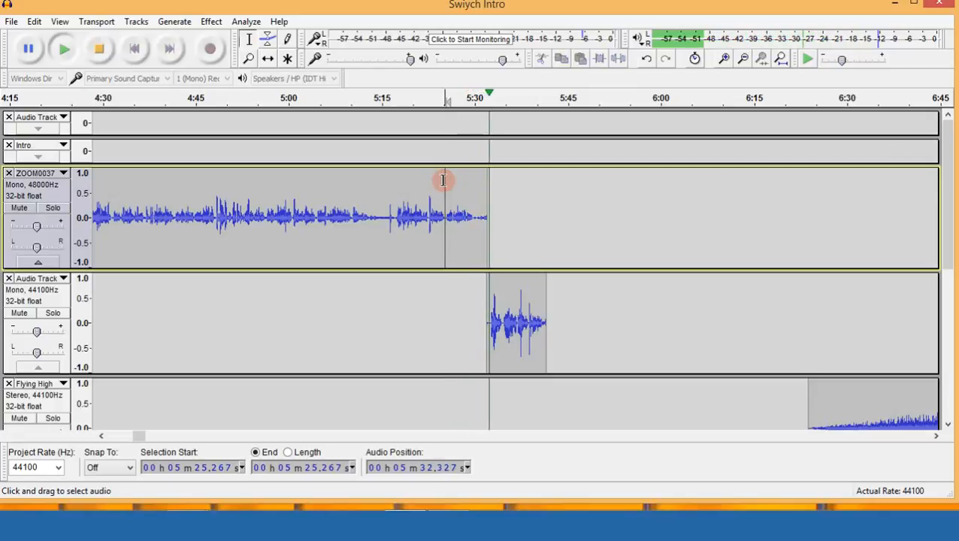
key("space")
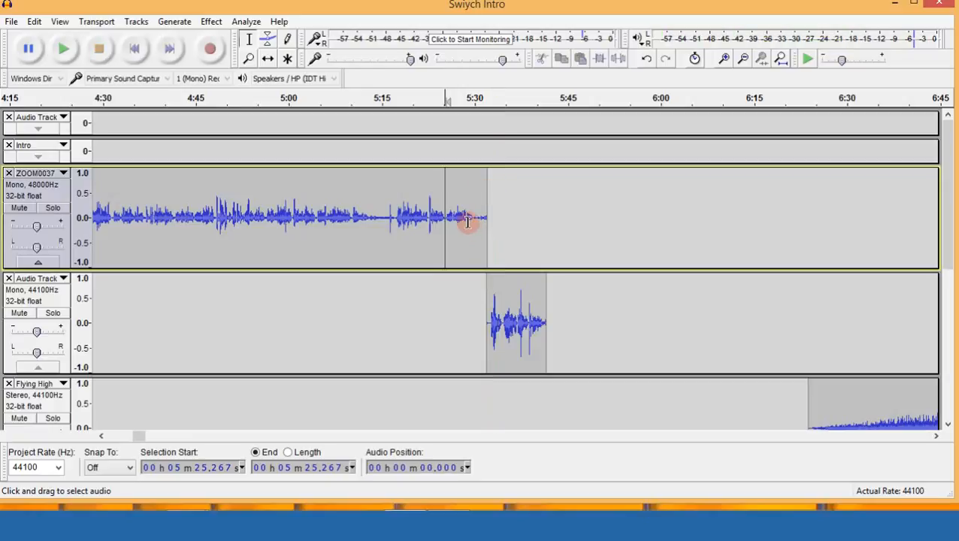
Delete the ZOOM0037 tail from about 5:29.8 to 5:32.0, and shift the closing voice clip to the new end.
left_click_drag(476, 219, 487, 223)
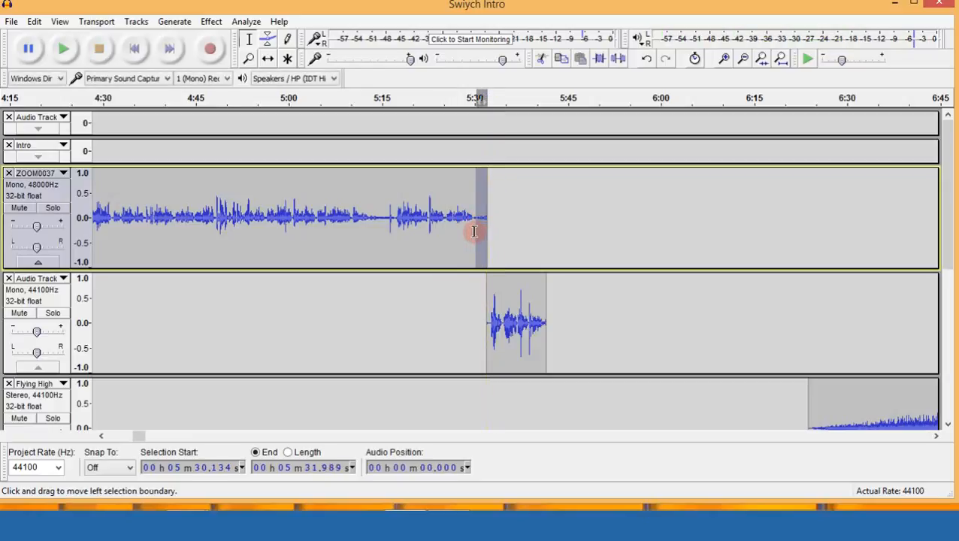
left_click_drag(474, 232, 471, 232)
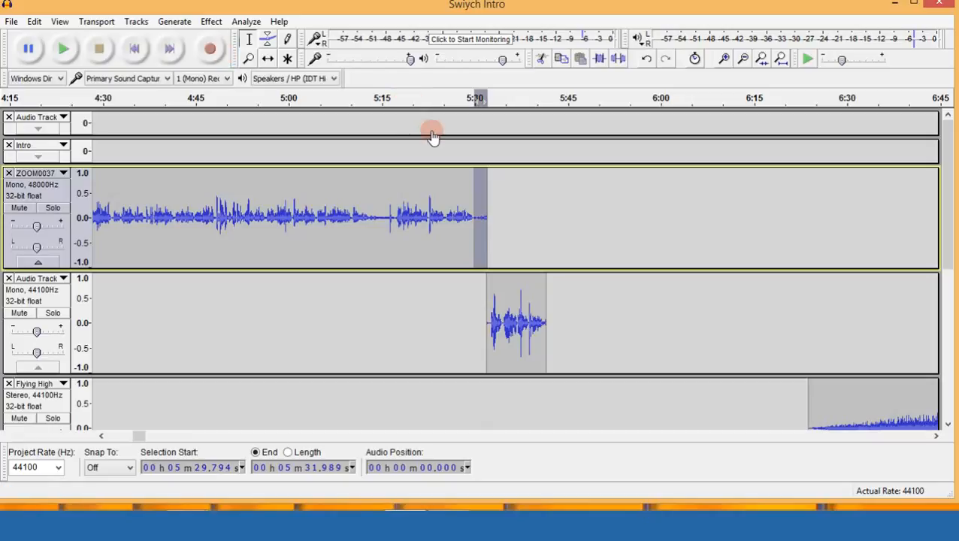
left_click(268, 59)
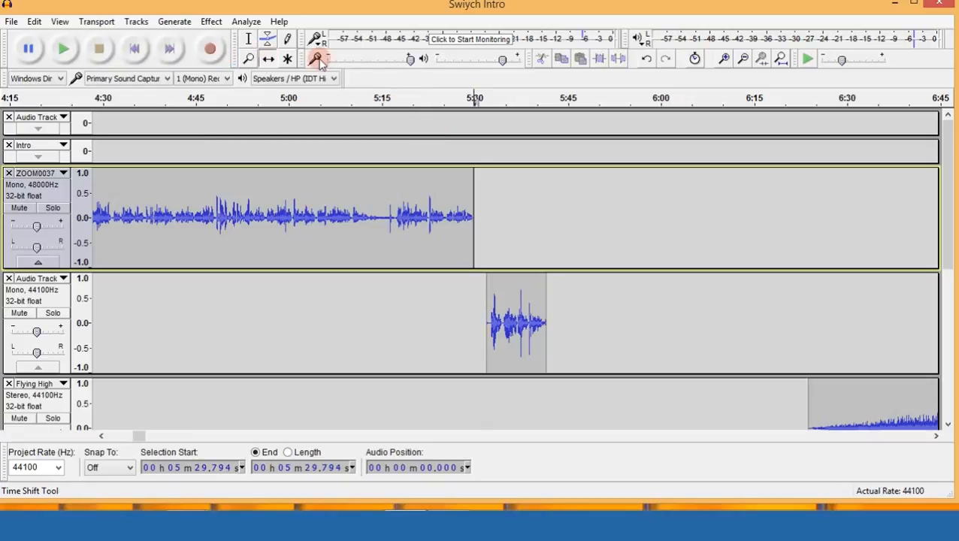
left_click_drag(516, 299, 503, 297)
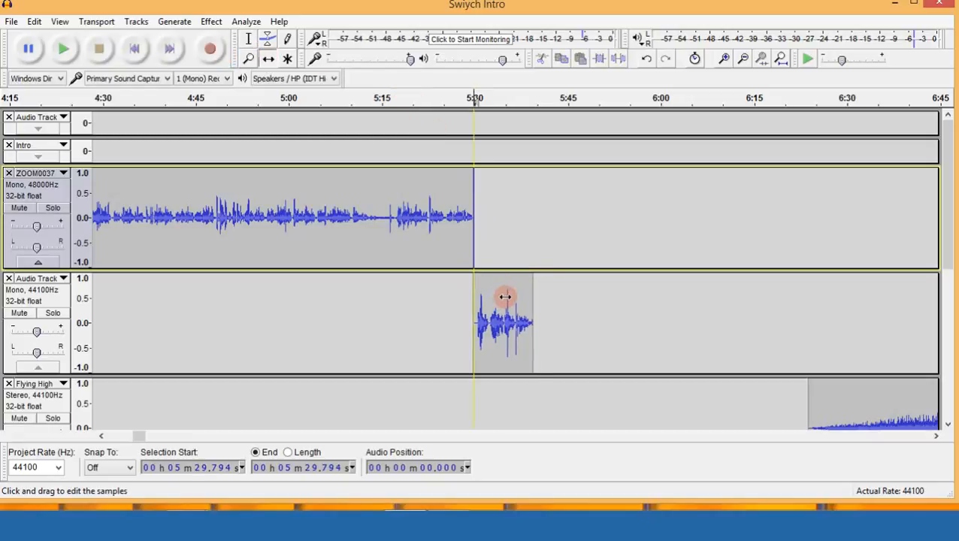
Shift the Flying High music clip to start at about 5:31, beneath the closing voice clip.
scroll(620, 182, "down", 3)
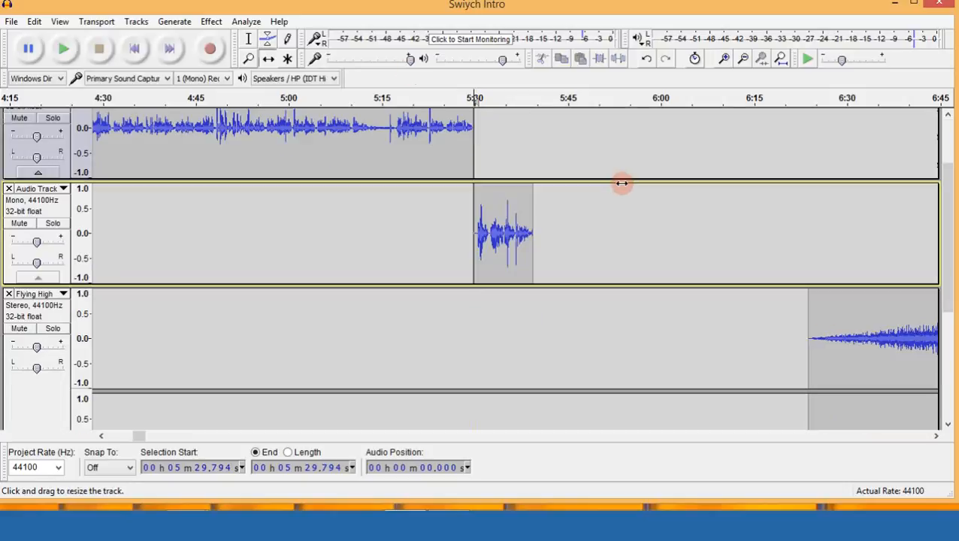
left_click_drag(752, 313, 510, 296)
scroll(510, 297, "down", 2)
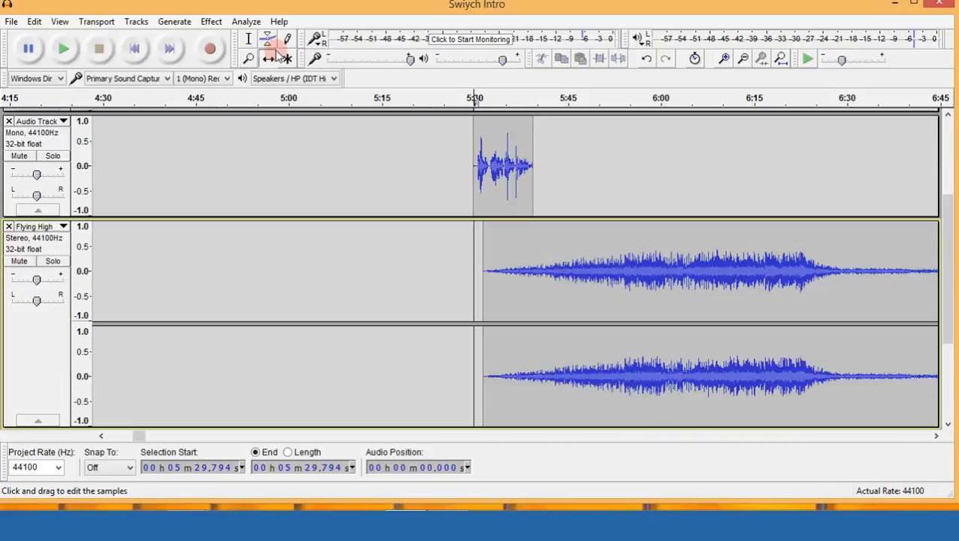
Shape the Flying High volume envelope to stay full until about 5:46 and drop to a low level by about 5:50.
left_click(267, 39)
left_click(531, 227)
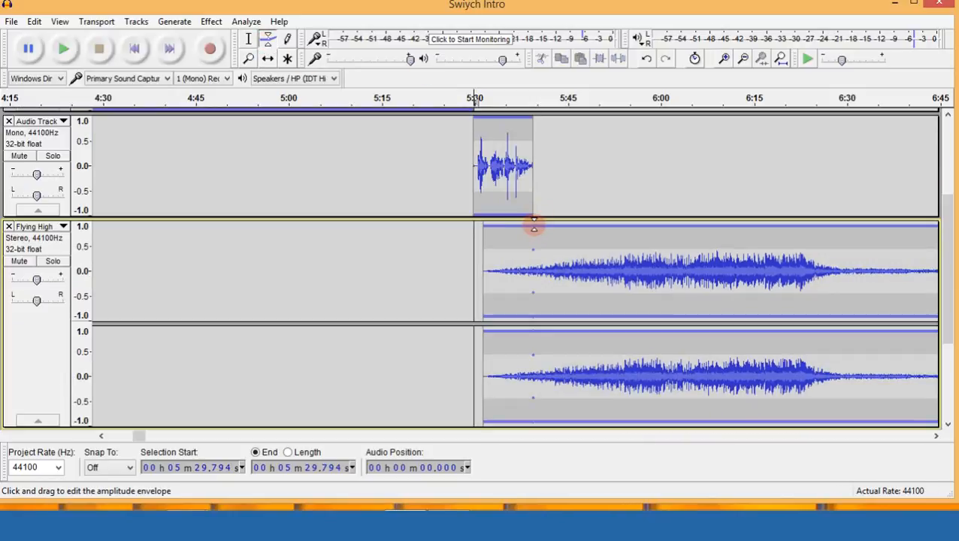
left_click(571, 228)
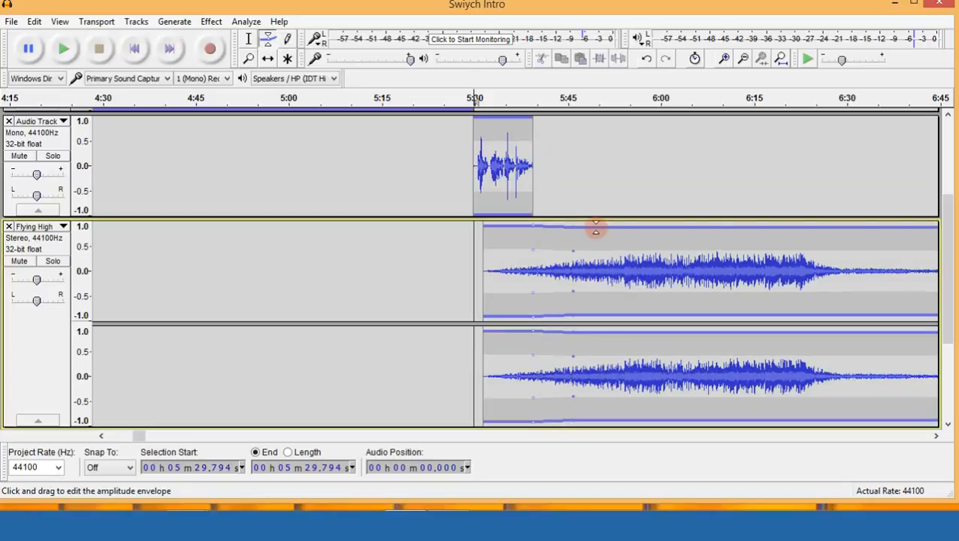
left_click_drag(595, 233, 597, 261)
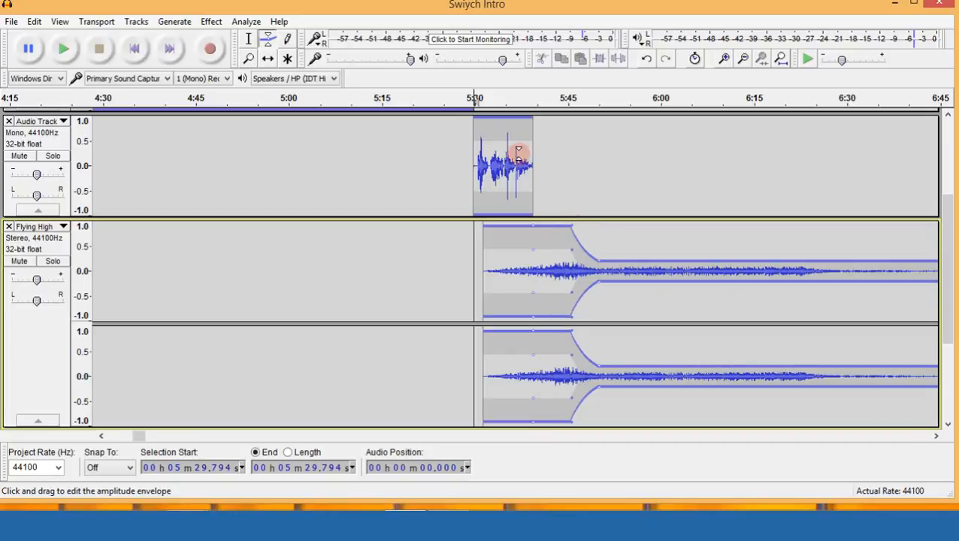
Import the audio file Support for this podcast from the Basic Sounds folder.
left_click(12, 22)
left_click(20, 22)
left_click(17, 24)
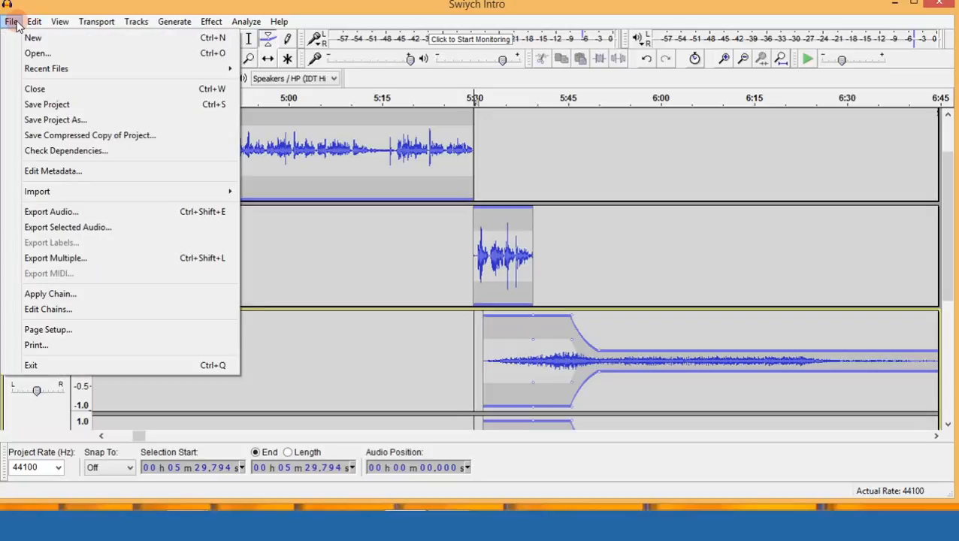
mouse_move(225, 191)
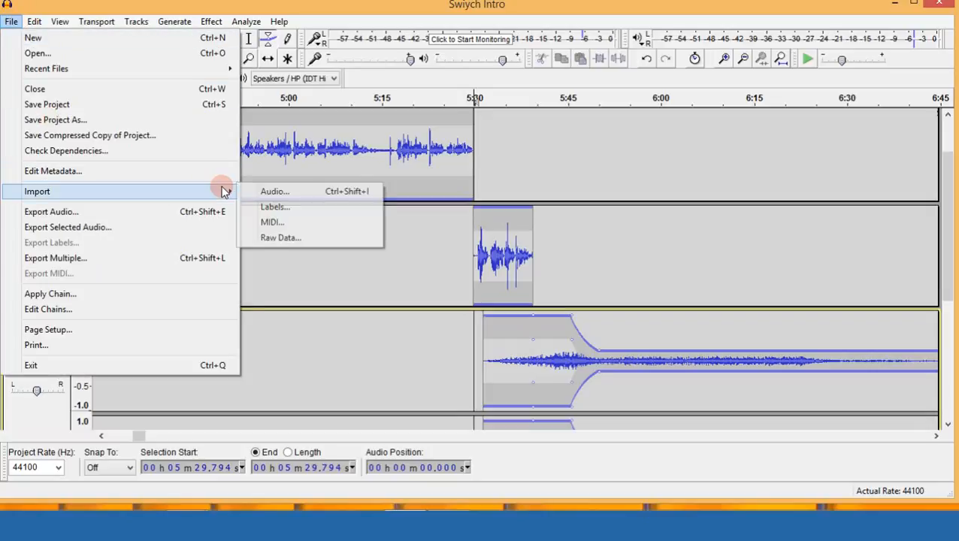
left_click(289, 192)
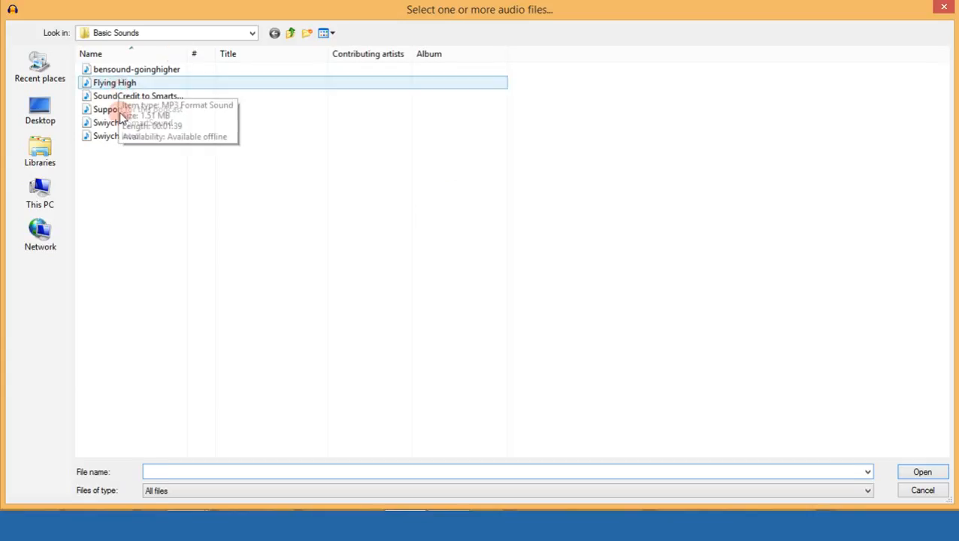
left_click(120, 113)
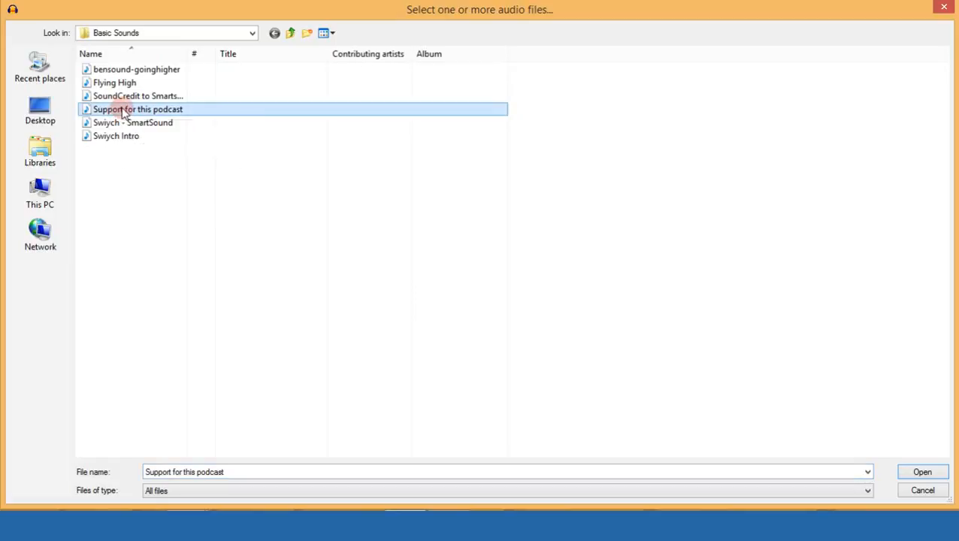
double_click(123, 110)
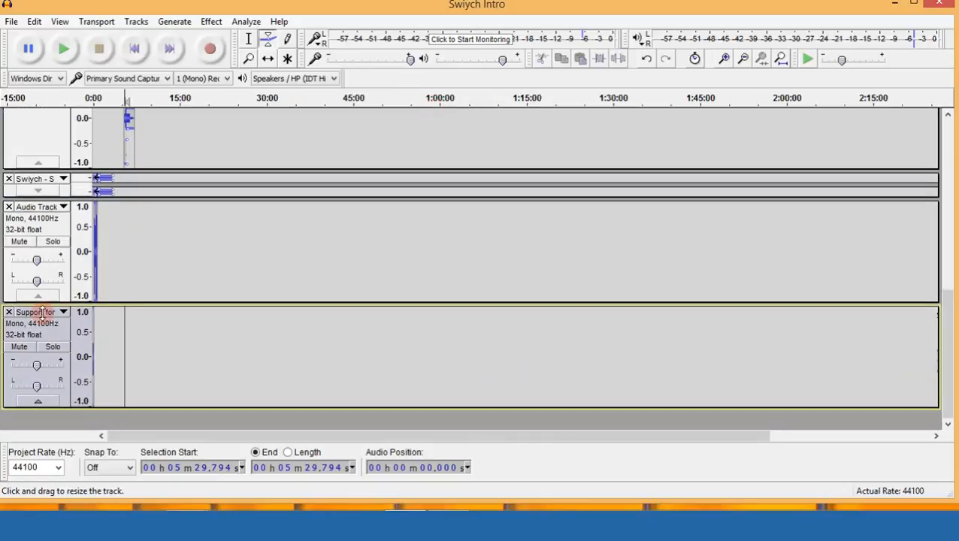
Move the Support for this podcast track above the collapsed Swiych - S track.
scroll(55, 337, "up", 2)
scroll(55, 336, "down", 2)
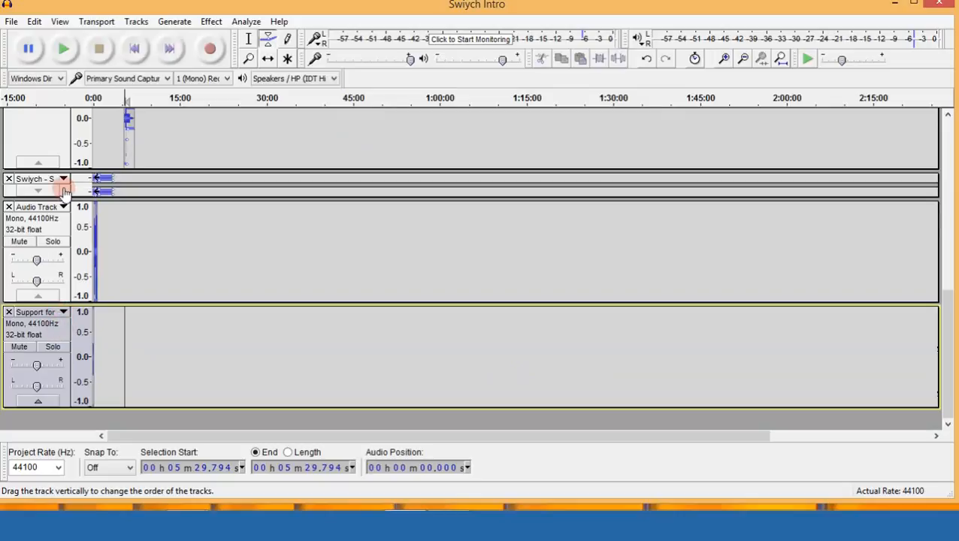
left_click_drag(64, 191, 64, 193)
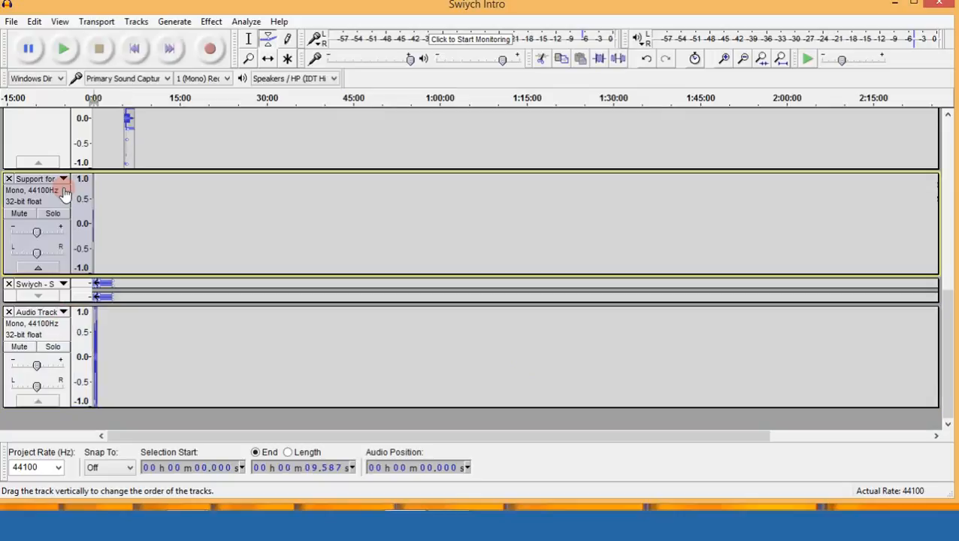
Shift the Support for this podcast clip to start at about 5:58, over the quiet part of the Flying High music.
scroll(139, 132, "up", 2)
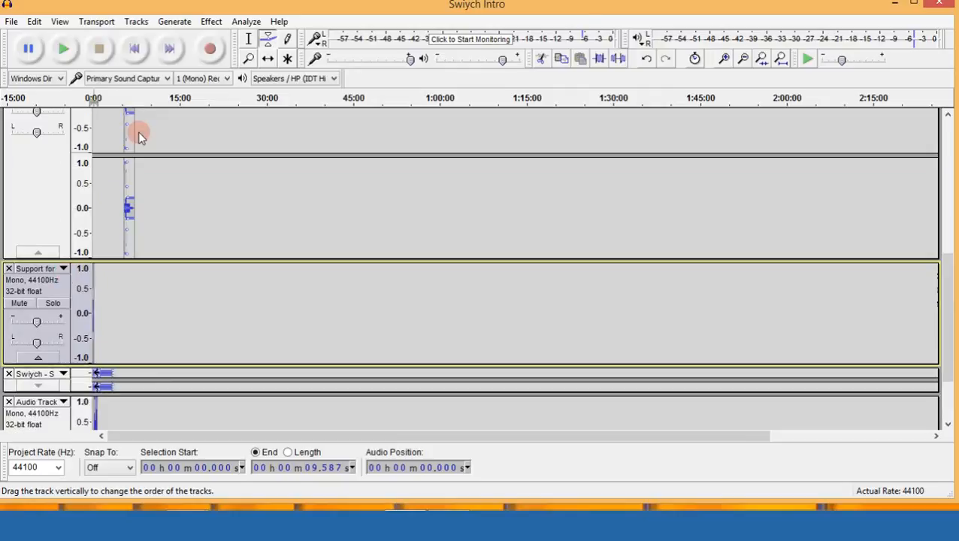
left_click(726, 60)
left_click(726, 60)
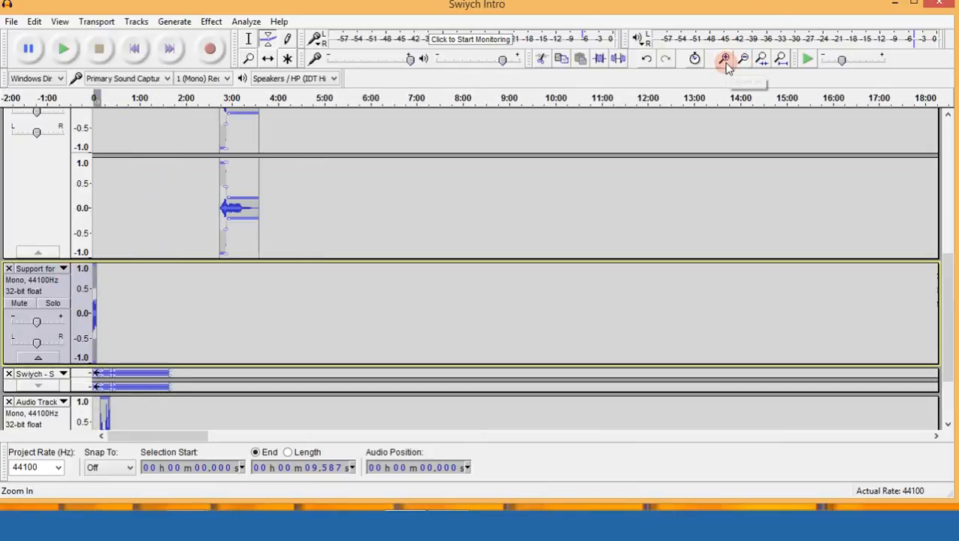
left_click(726, 60)
left_click(725, 60)
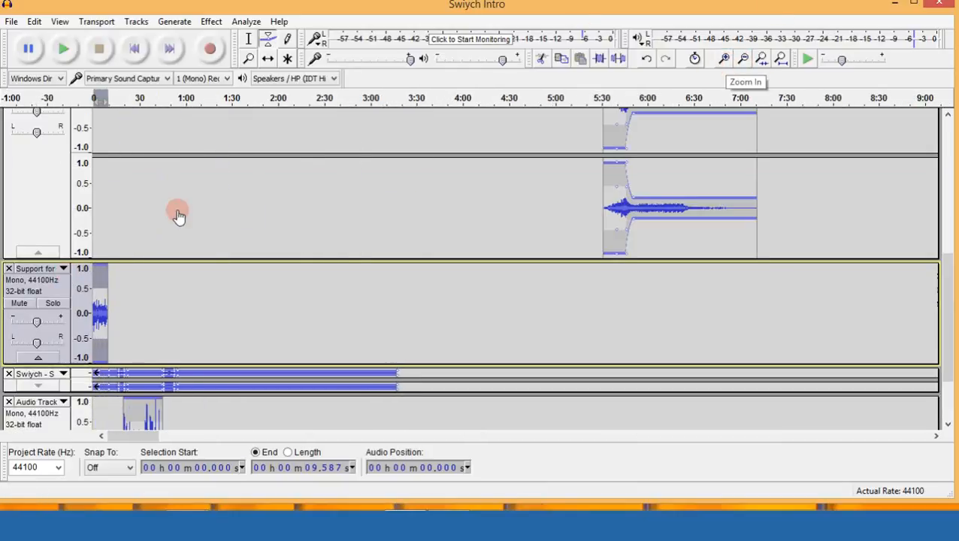
left_click(268, 58)
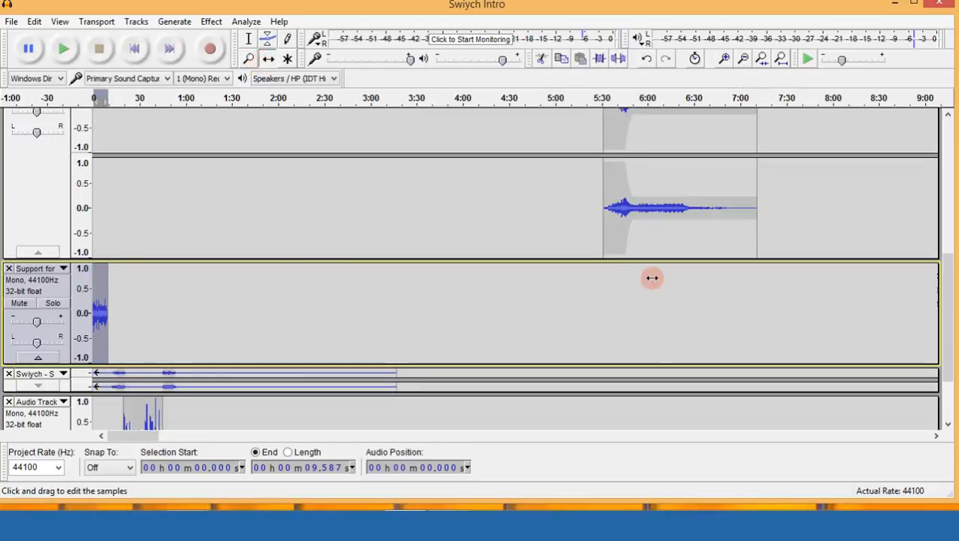
left_click_drag(101, 279, 651, 278)
Move the Support for this podcast track above the Flying High track, directly below the closing voice track.
scroll(648, 272, "up", 5)
scroll(101, 272, "down", 3)
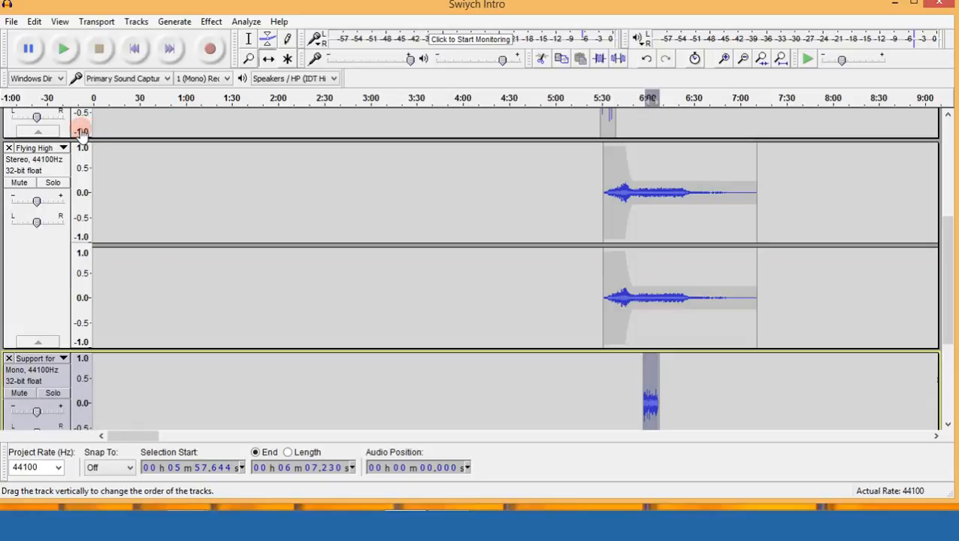
left_click_drag(82, 134, 81, 132)
scroll(661, 137, "up", 3)
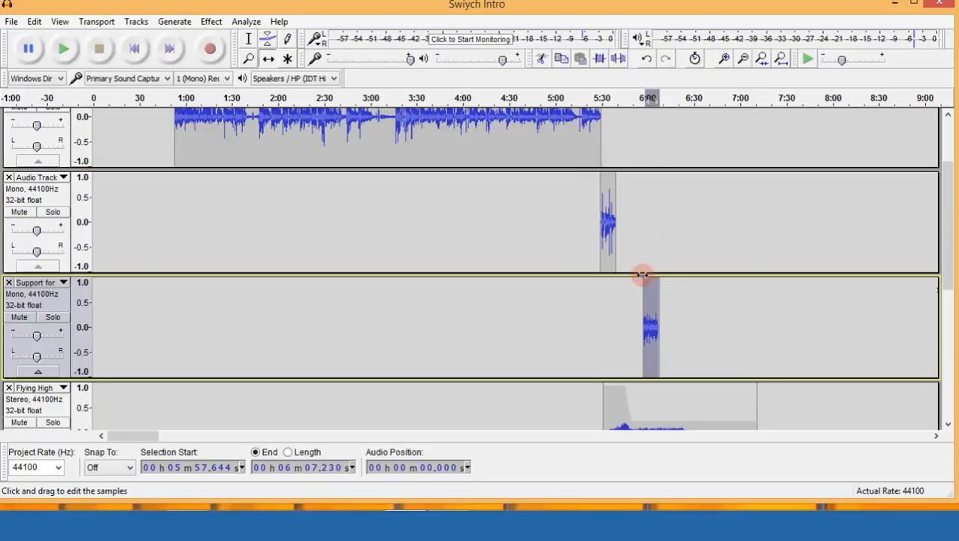
Shift the Support for this podcast clip earlier to start at about 5:47, where the Flying High music drops.
left_click(726, 62)
left_click(725, 62)
left_click(726, 61)
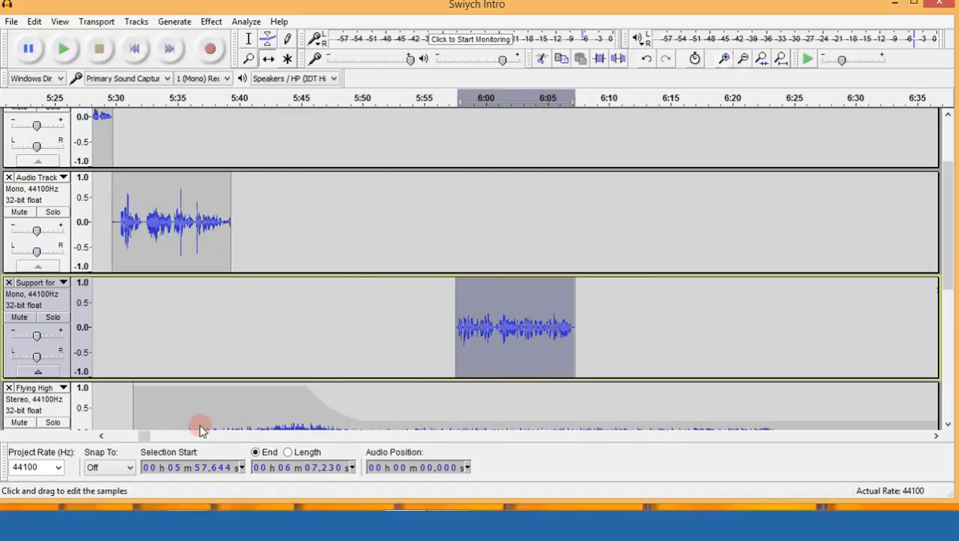
left_click_drag(100, 436, 101, 437)
scroll(150, 330, "down", 4)
scroll(556, 236, "up", 2)
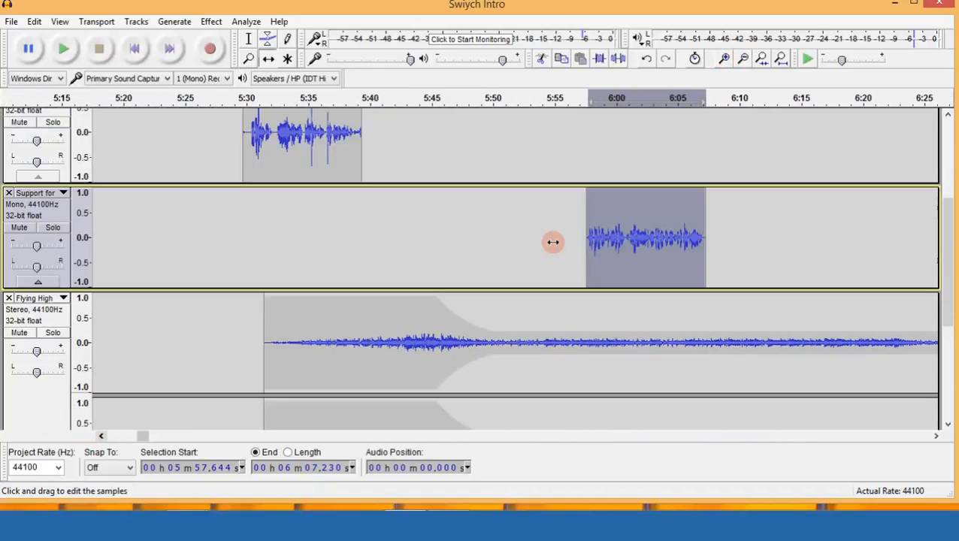
left_click_drag(679, 227, 546, 242)
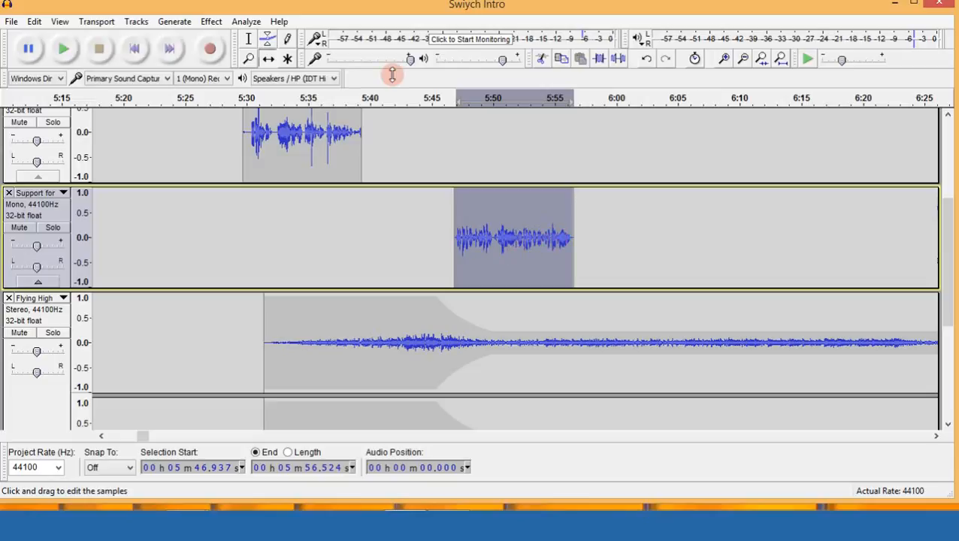
Play the mix from about 5:42 to hear how the support message sits against the music.
left_click(248, 39)
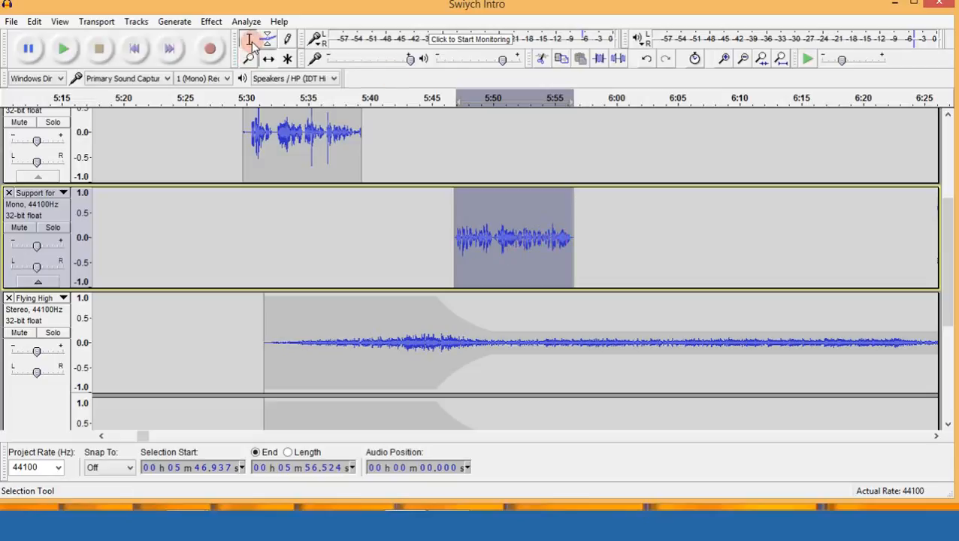
left_click(395, 139)
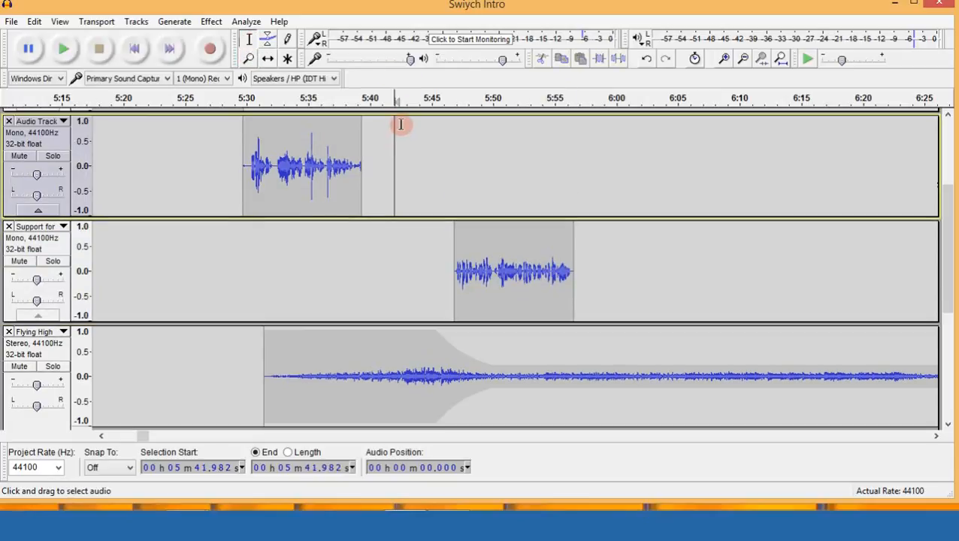
key("space")
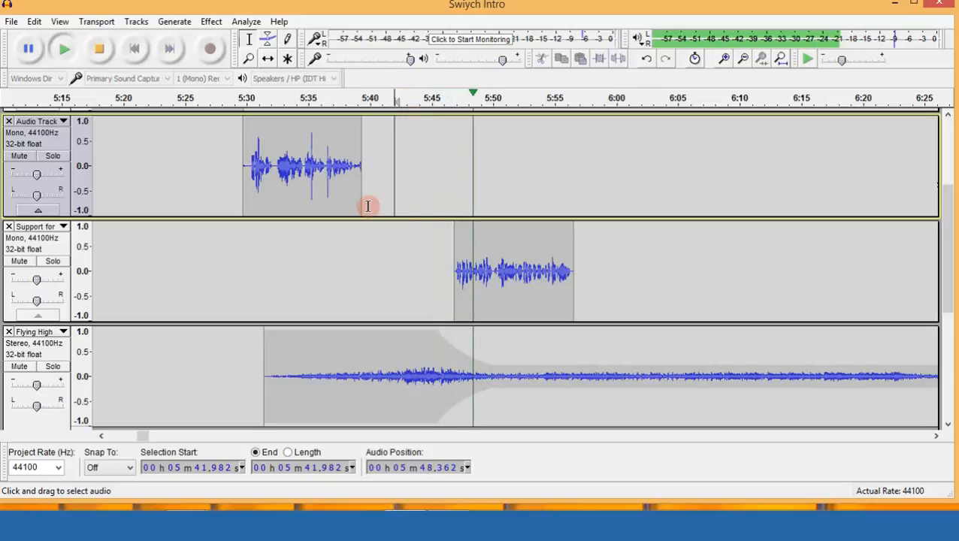
Select the whole Support for this podcast clip and amplify it by 6 dB.
left_click_drag(454, 245, 573, 245)
key("space")
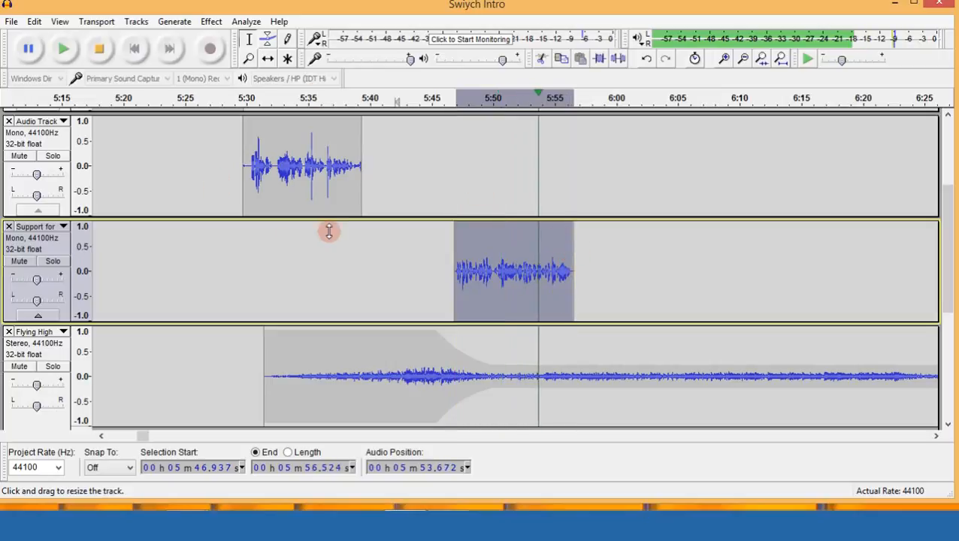
left_click(214, 23)
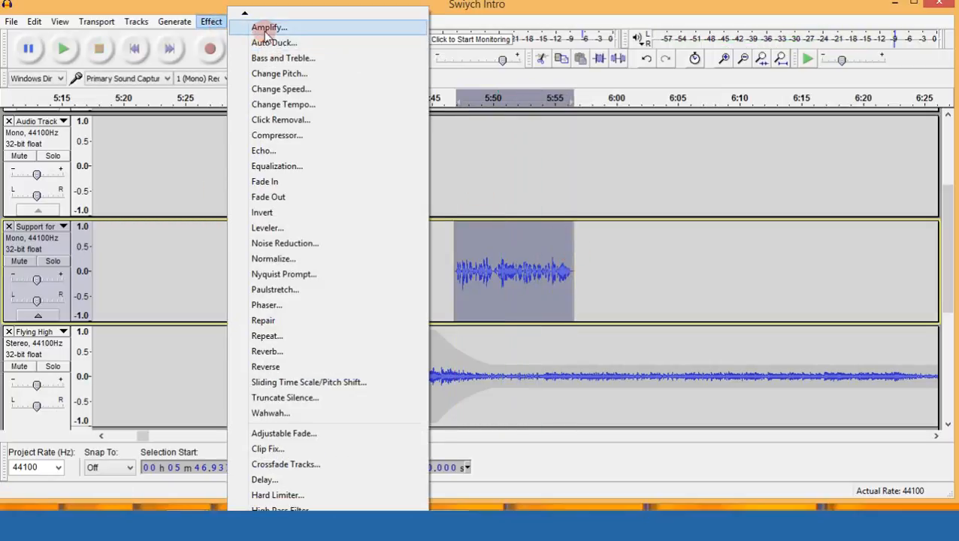
left_click(269, 27)
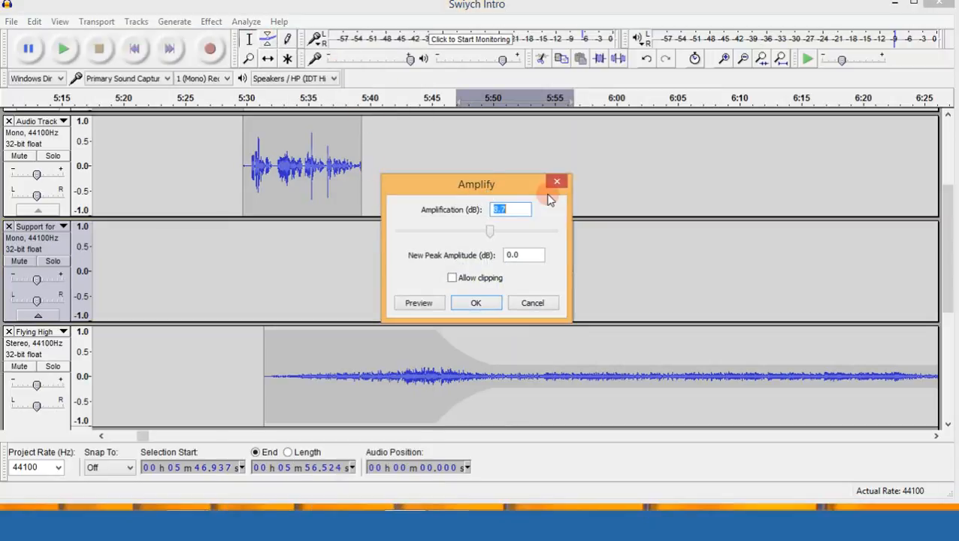
left_click(501, 214)
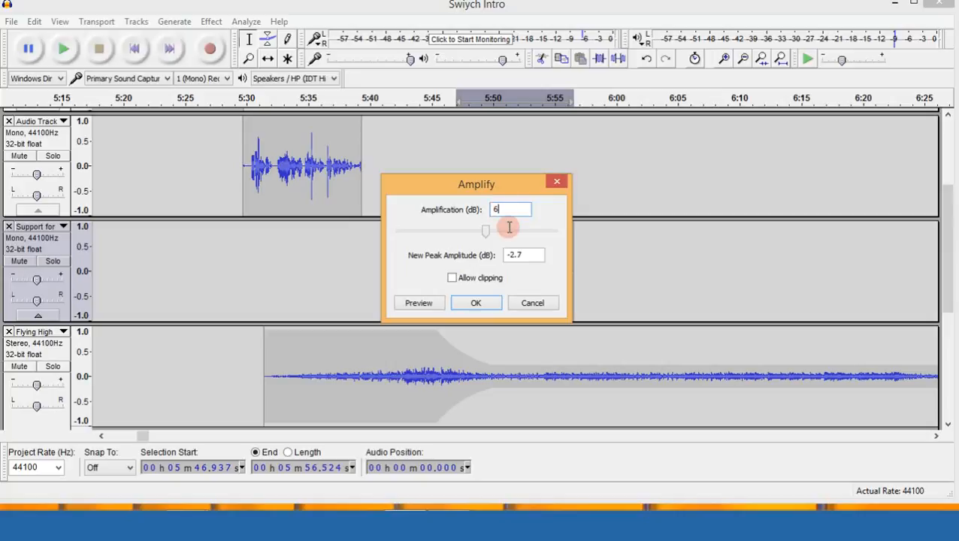
key("Return")
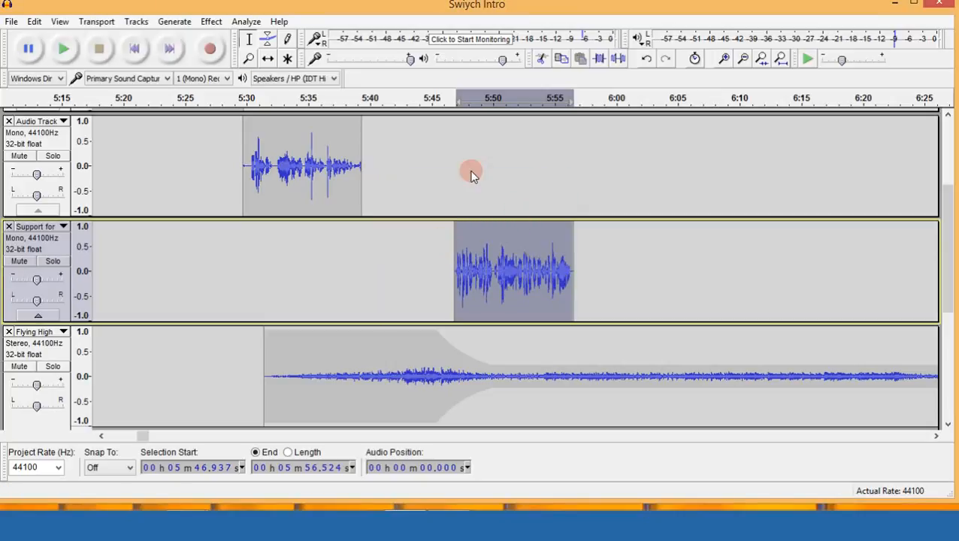
Reshape the Flying High envelope to start dropping at about 5:42 and reach a lower level by about 5:46.
left_click(267, 39)
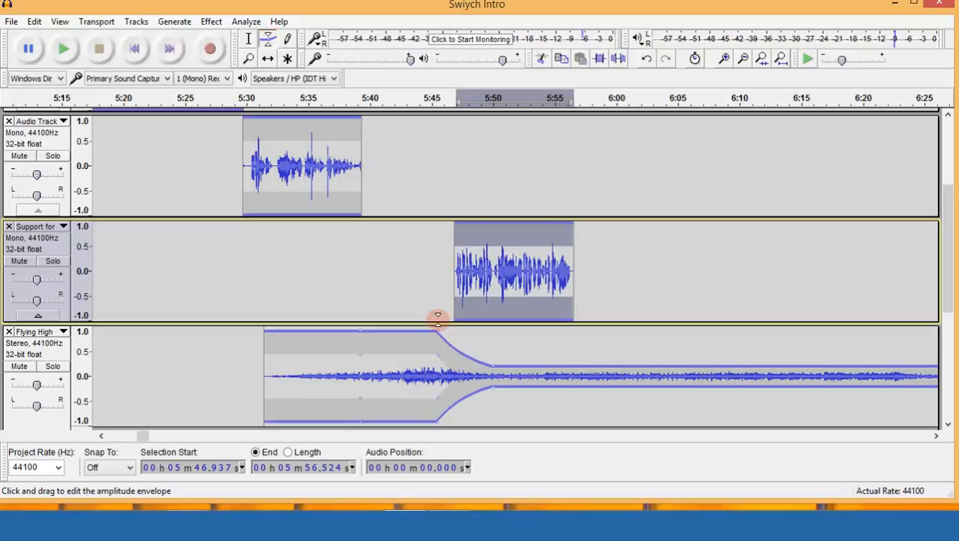
left_click_drag(434, 324, 399, 320)
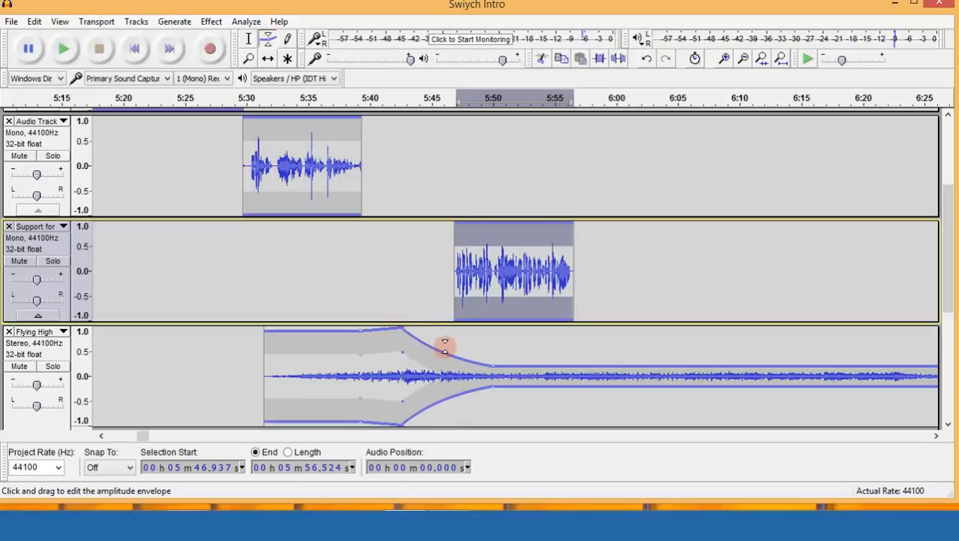
mouse_move(450, 371)
left_mouse_down()
mouse_move(434, 367)
mouse_move(443, 368)
left_mouse_up()
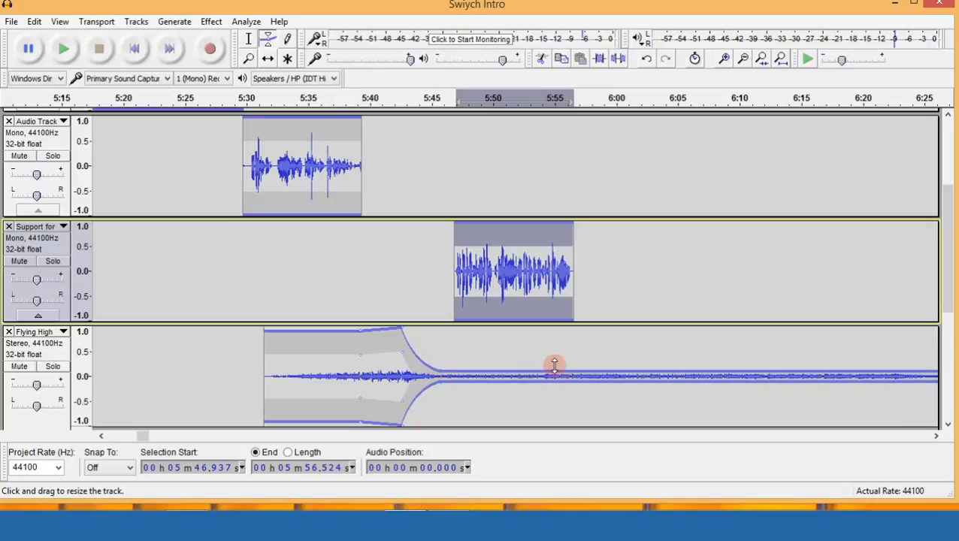
Raise the Flying High envelope back to full volume at about 5:57 and move the start of its earlier drop to about 5:44.
scroll(567, 369, "down", 3)
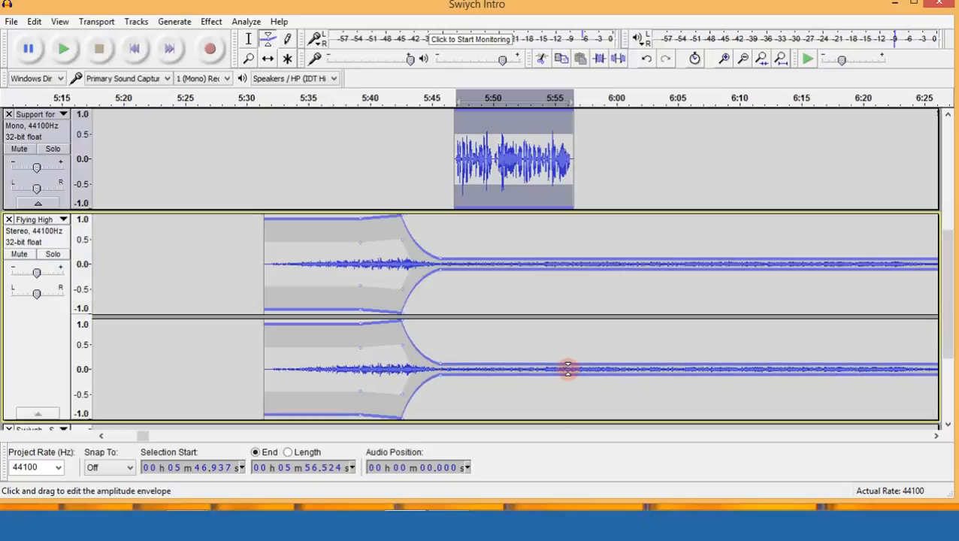
left_click(569, 259)
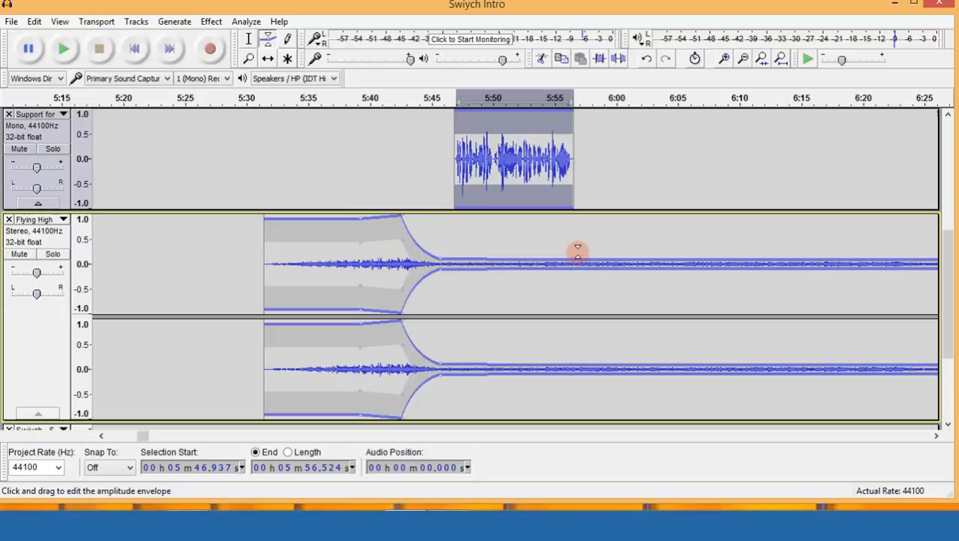
left_click_drag(578, 224, 581, 219)
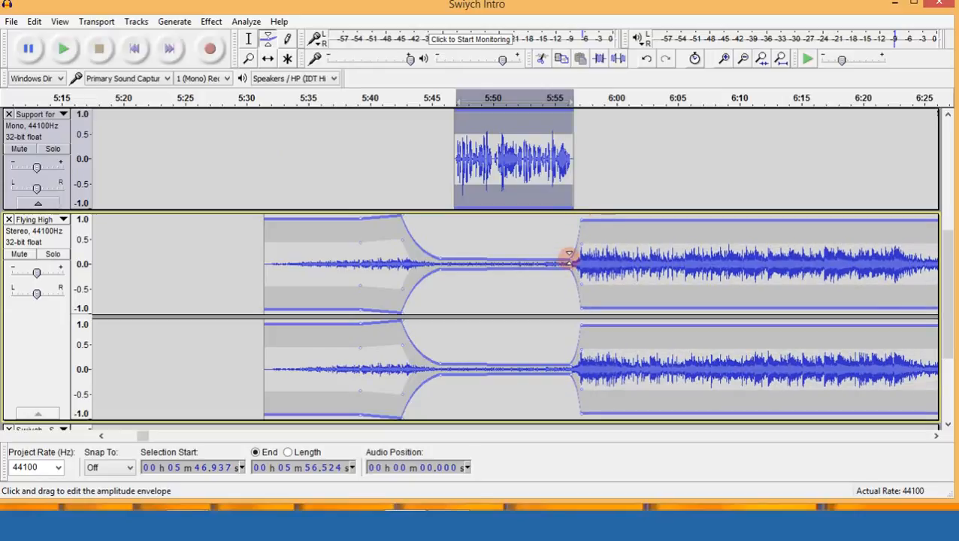
left_click_drag(581, 220, 581, 216)
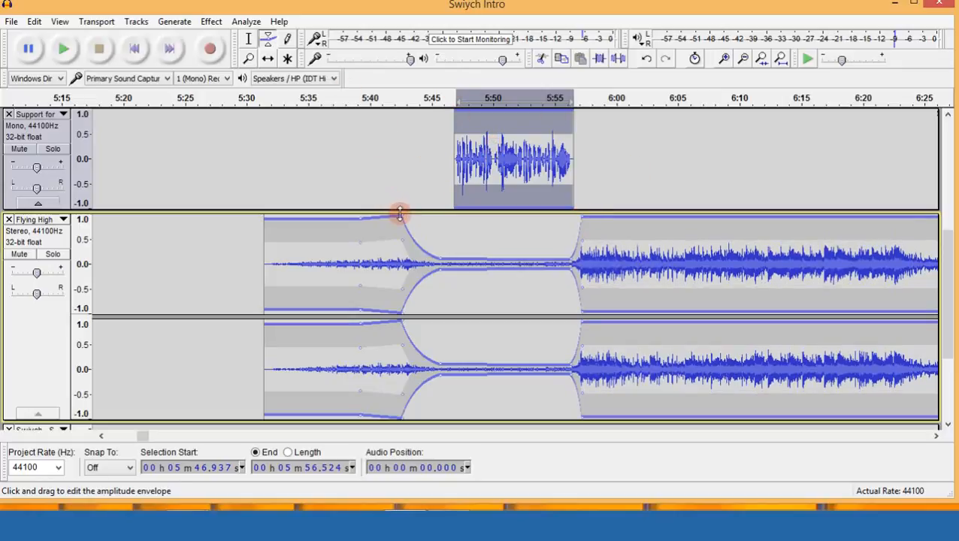
left_click_drag(402, 216, 425, 214)
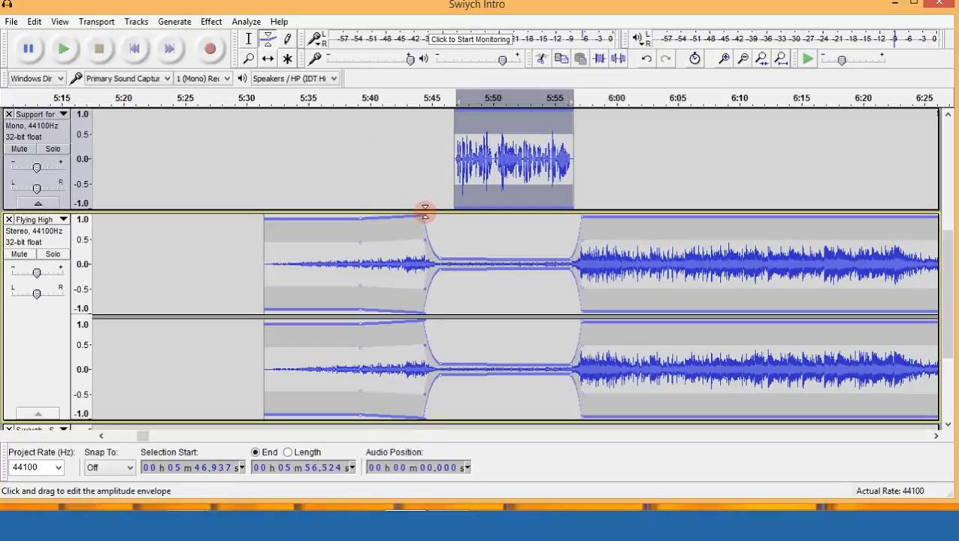
Shift the Support for this podcast clip slightly earlier to start at about 5:46.6.
key("Up")
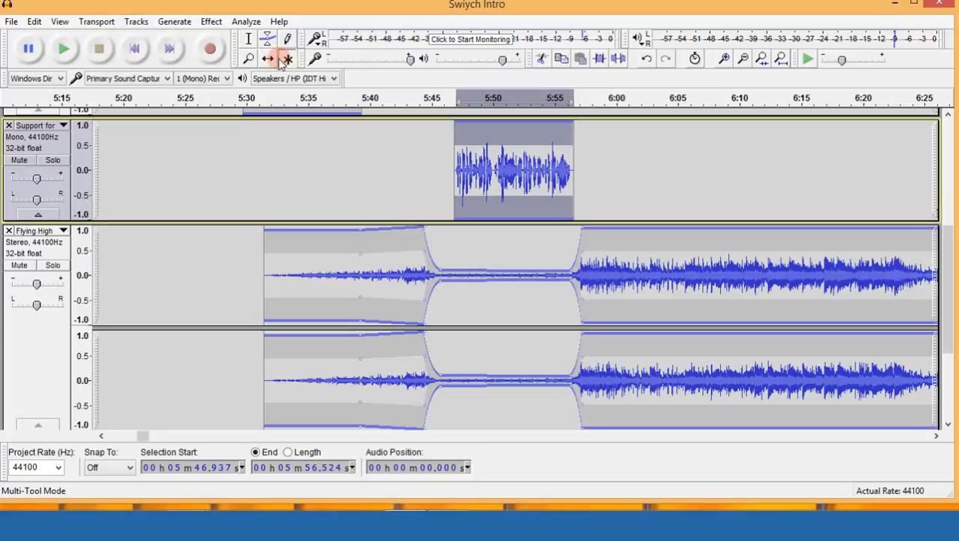
left_click(269, 59)
left_click_drag(488, 157, 484, 156)
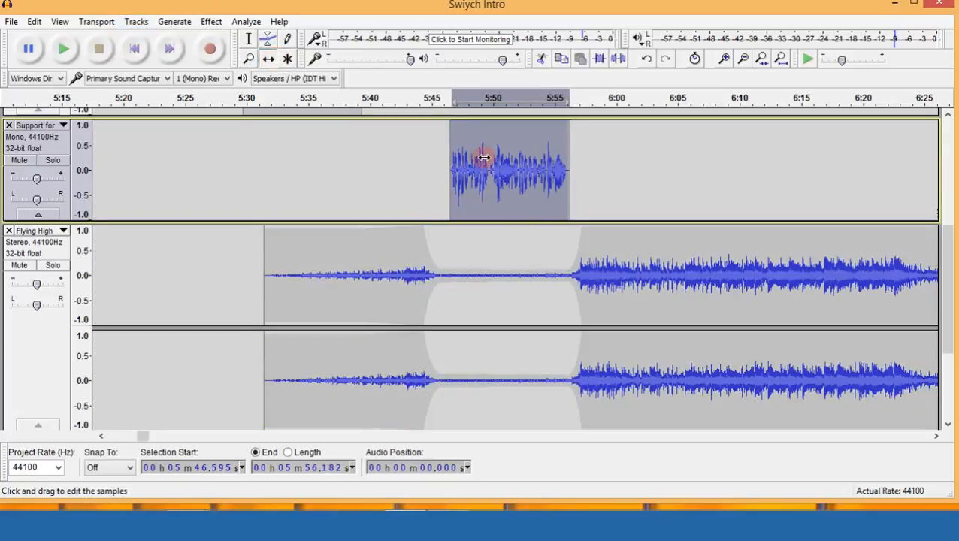
Play from about 5:28 to check the transition from the main recording into the closing voice clip and music.
left_click(250, 37)
scroll(299, 130, "up", 5)
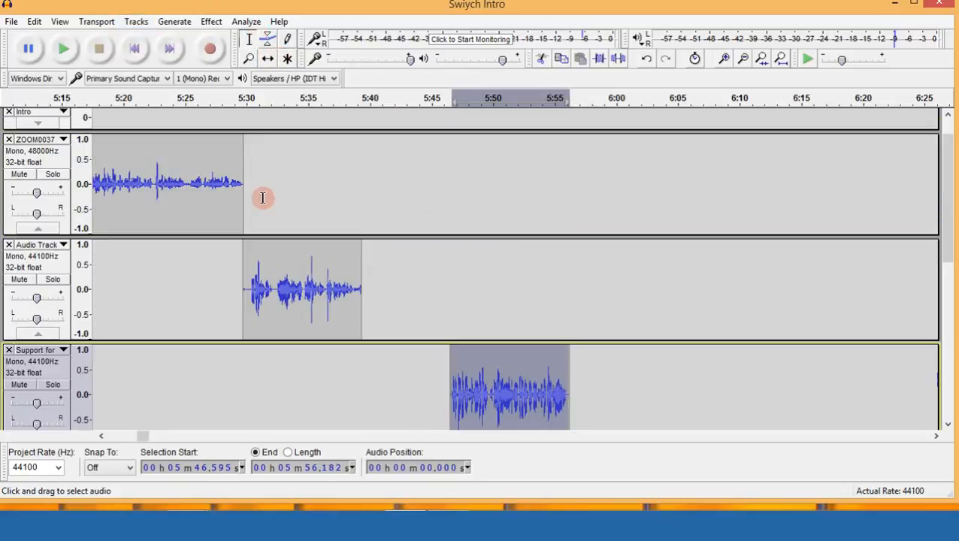
left_click(222, 198)
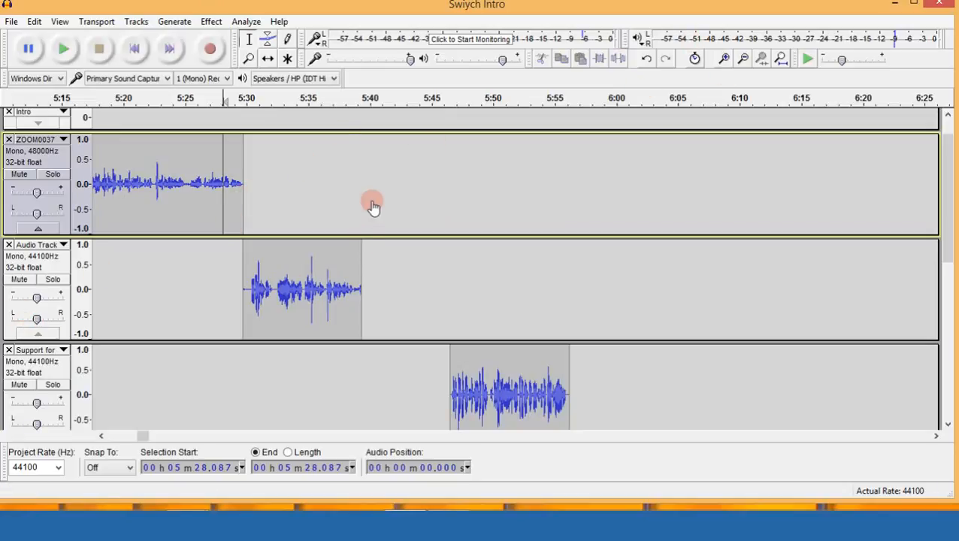
key("space")
scroll(313, 229, "down", 3)
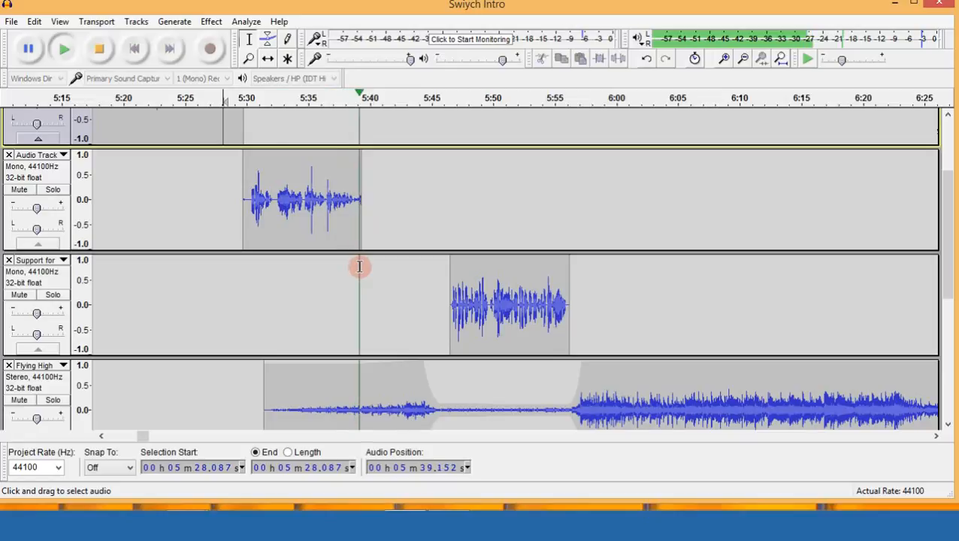
Play the closing voice clip from about 5:37.8 to check how its ending sounds.
left_click(356, 197)
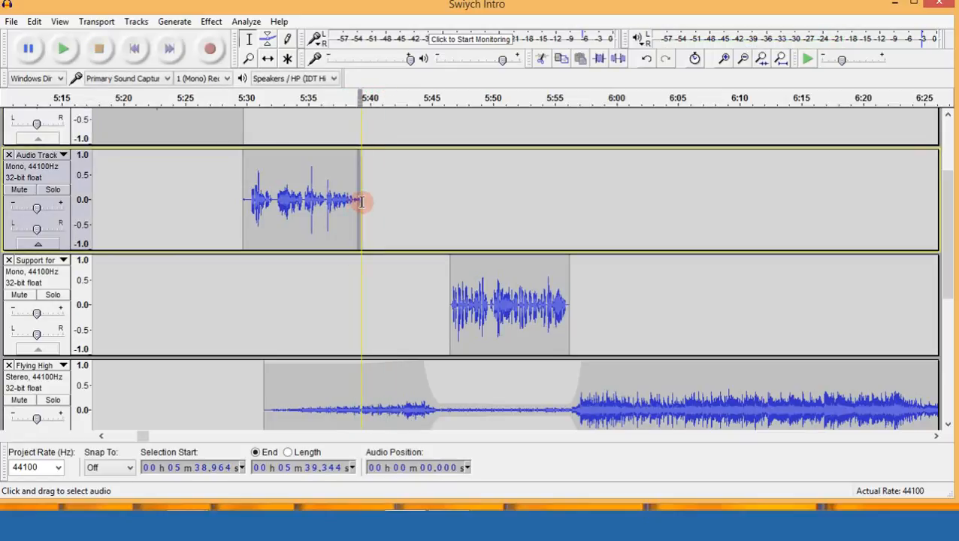
left_click(342, 180)
key("space")
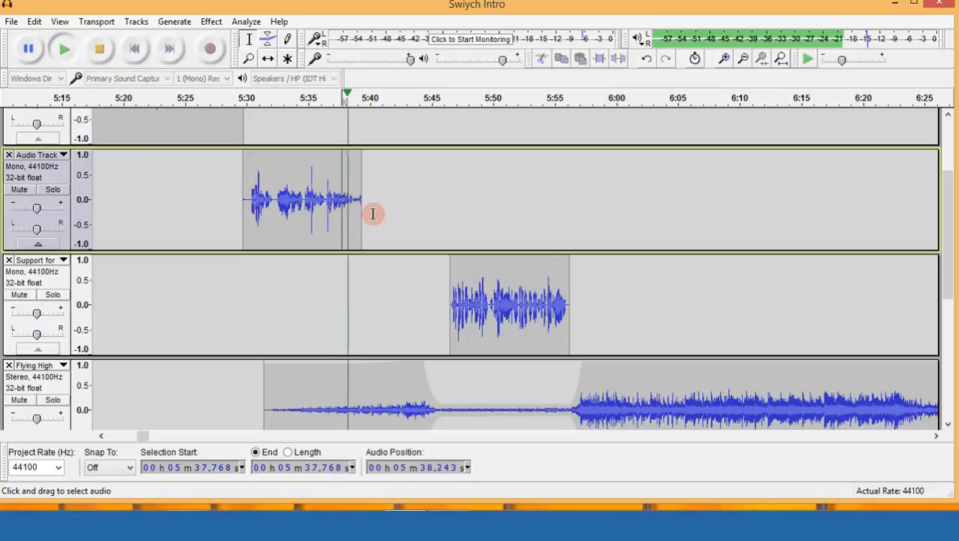
Delete the tail of the closing voice clip after about 5:39 and replay the ending from about 5:38.
left_click(353, 201)
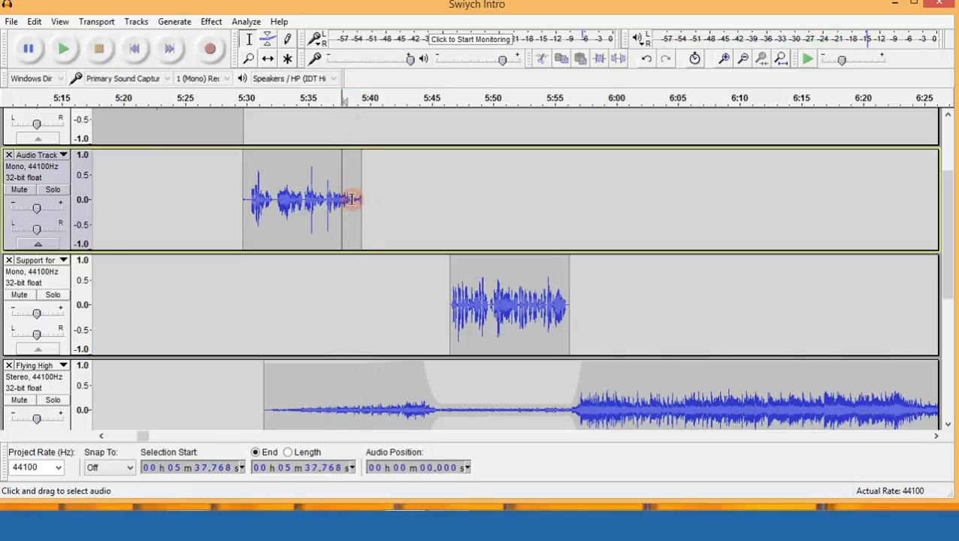
left_click_drag(360, 202, 345, 197)
key("space")
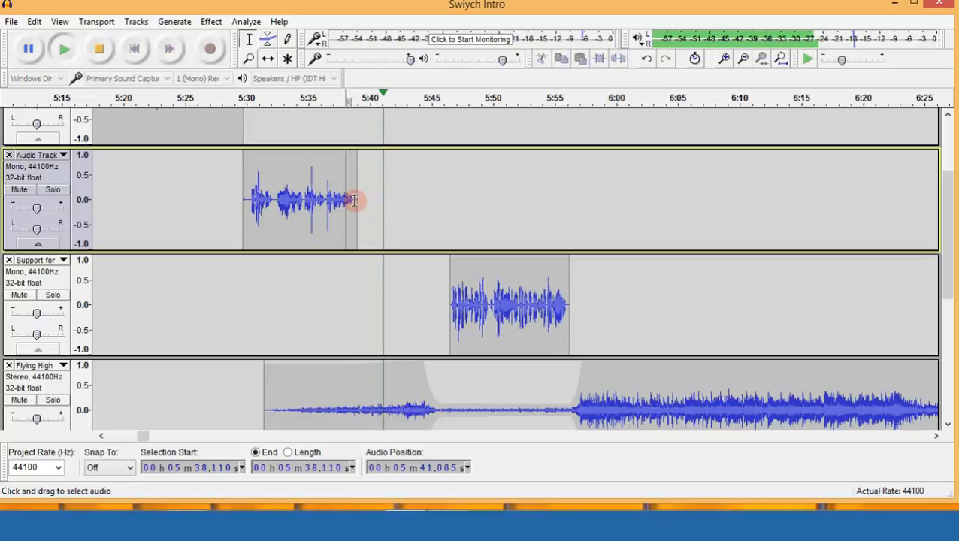
key("space")
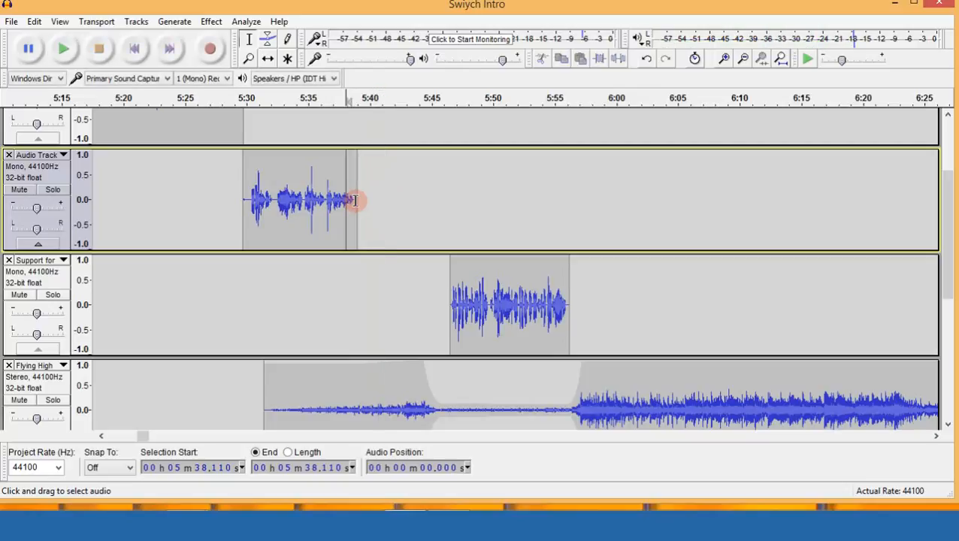
Trim the closing voice clip's end from about 5:38.7 and play from about 5:36.2 through the support message.
left_click_drag(354, 197, 360, 202)
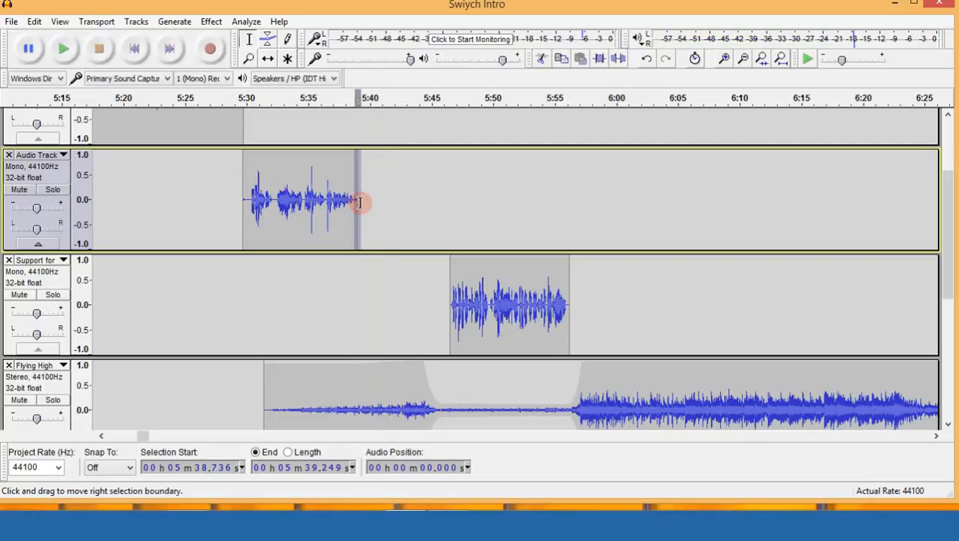
left_click(323, 203)
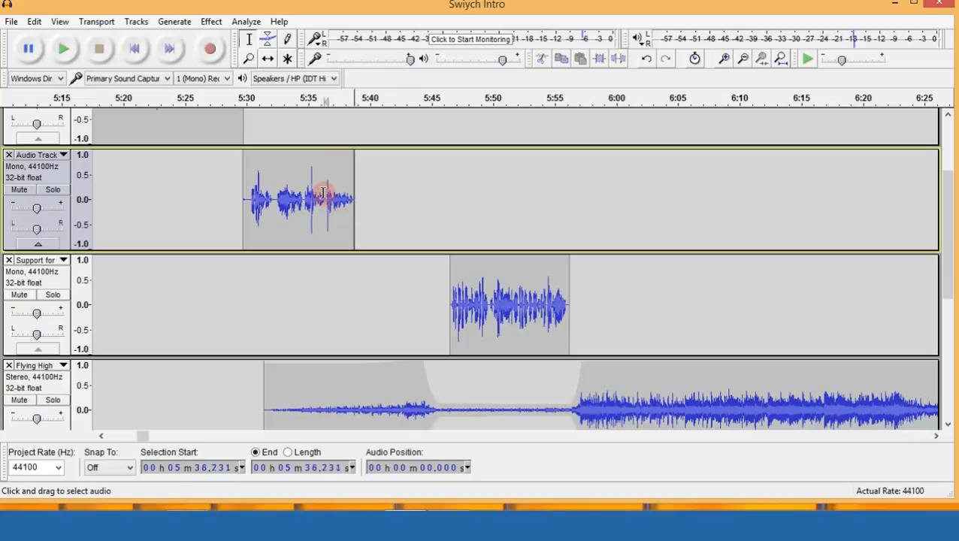
key("space")
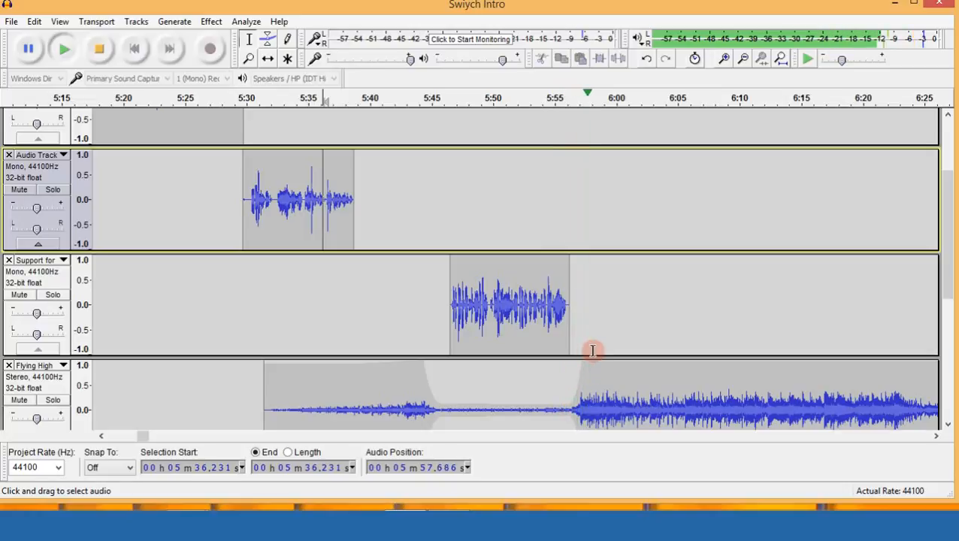
key("space")
Shape the Flying High track's volume envelope to fade from full level at about 6:04 to a low background level by about 6:06.
left_click(662, 368)
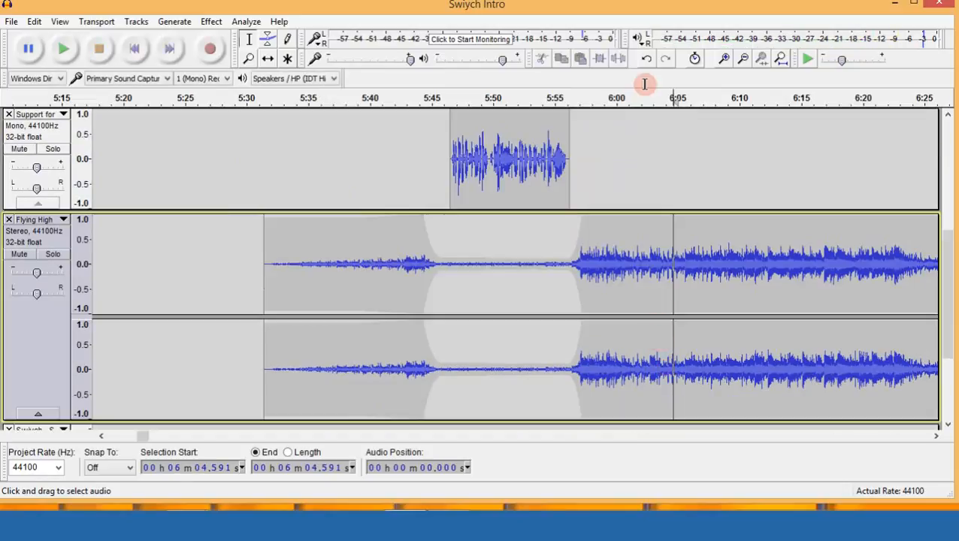
left_click(267, 39)
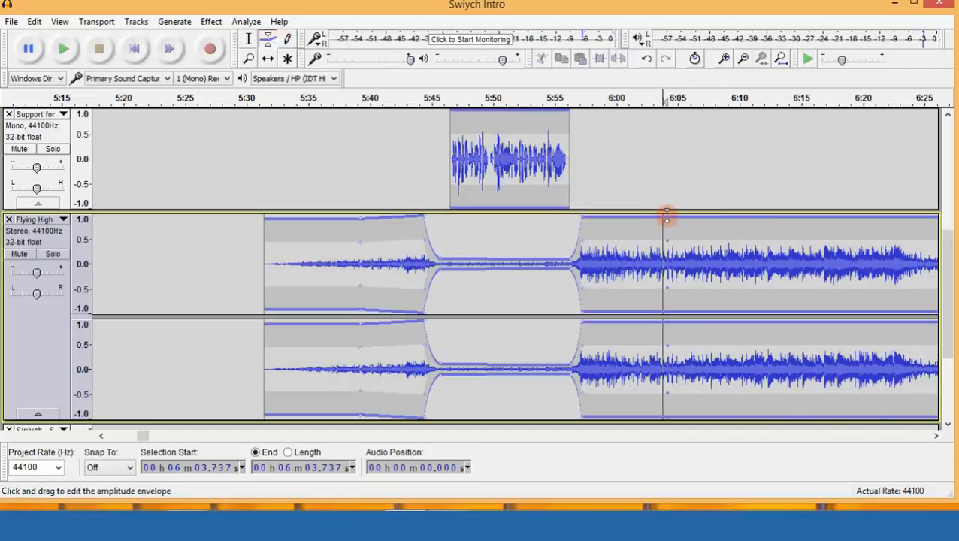
left_click_drag(681, 221, 686, 231)
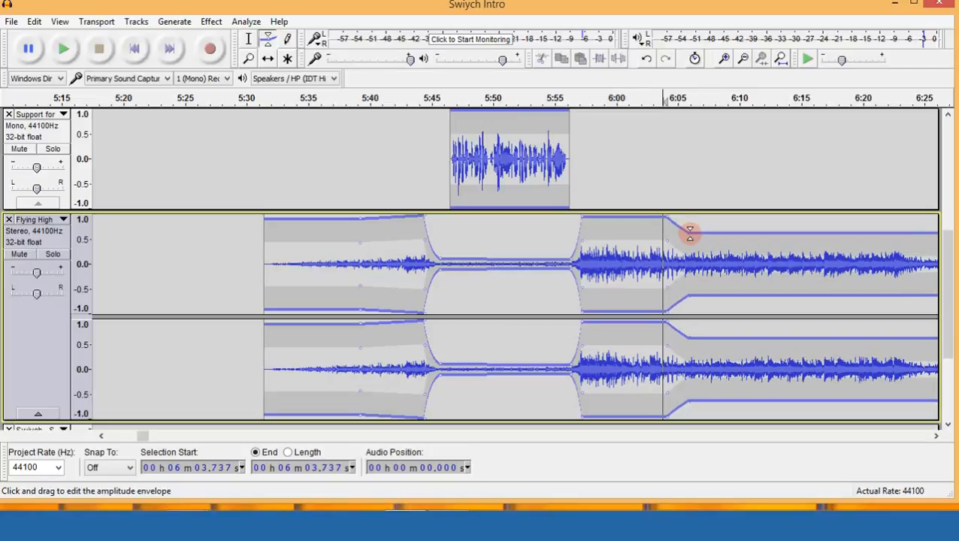
left_click_drag(689, 233, 698, 249)
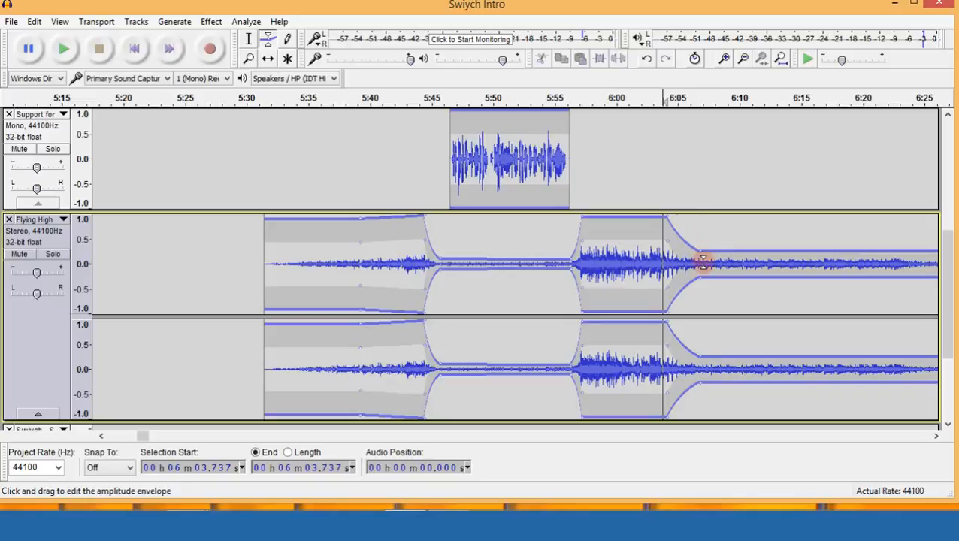
mouse_move(702, 260)
left_mouse_down()
mouse_move(702, 250)
mouse_move(699, 257)
left_mouse_up()
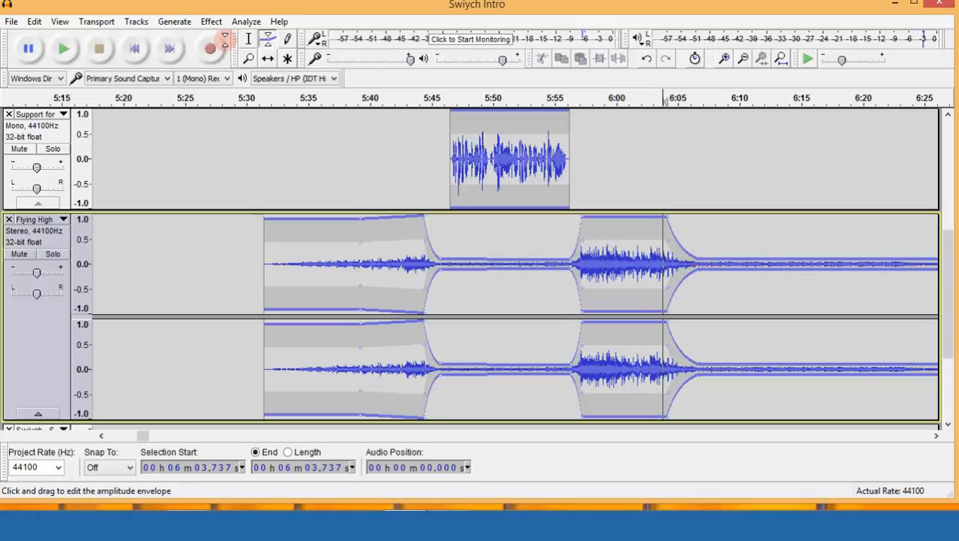
Record a new voice clip over the lowered music and delete its quiet lead-in up to about 6:07.2.
left_click(213, 53)
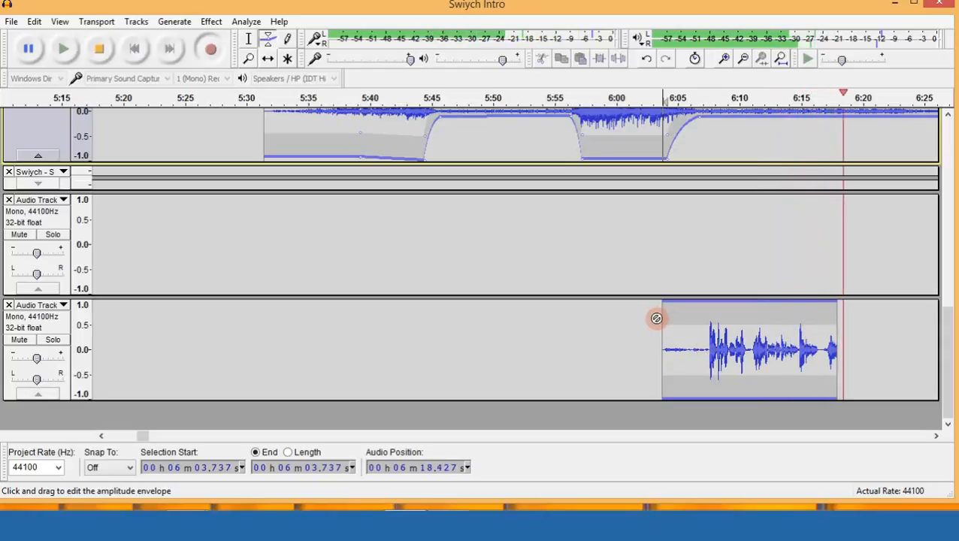
left_click(98, 48)
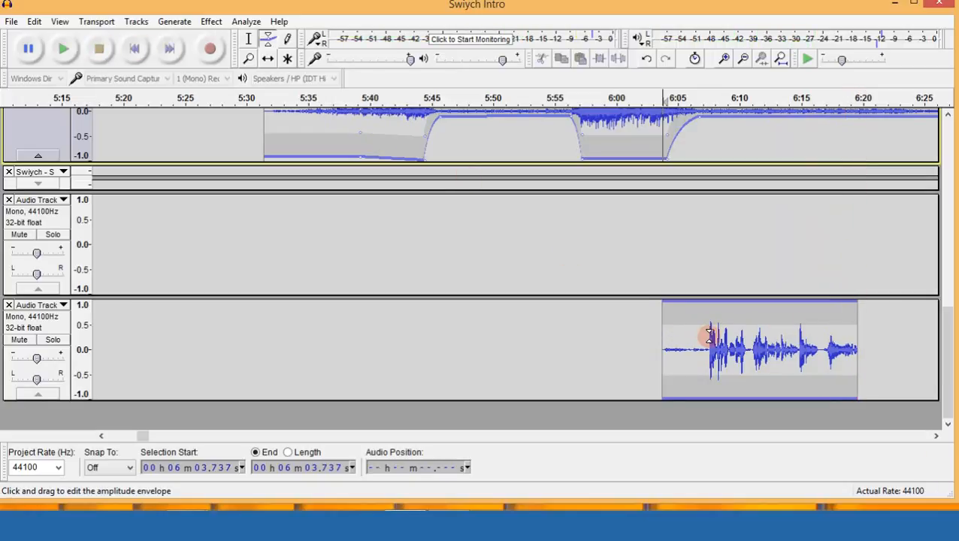
left_click(251, 42)
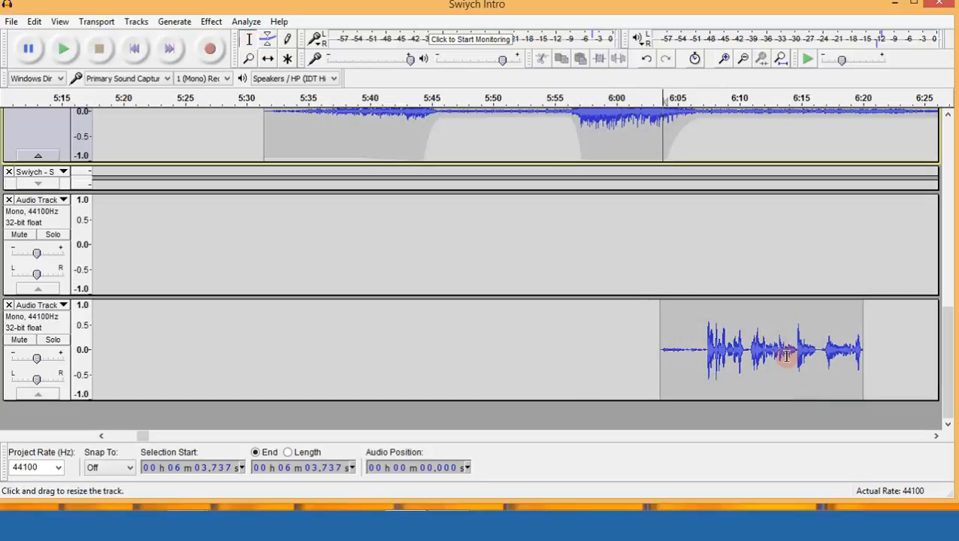
left_click_drag(705, 342, 654, 333)
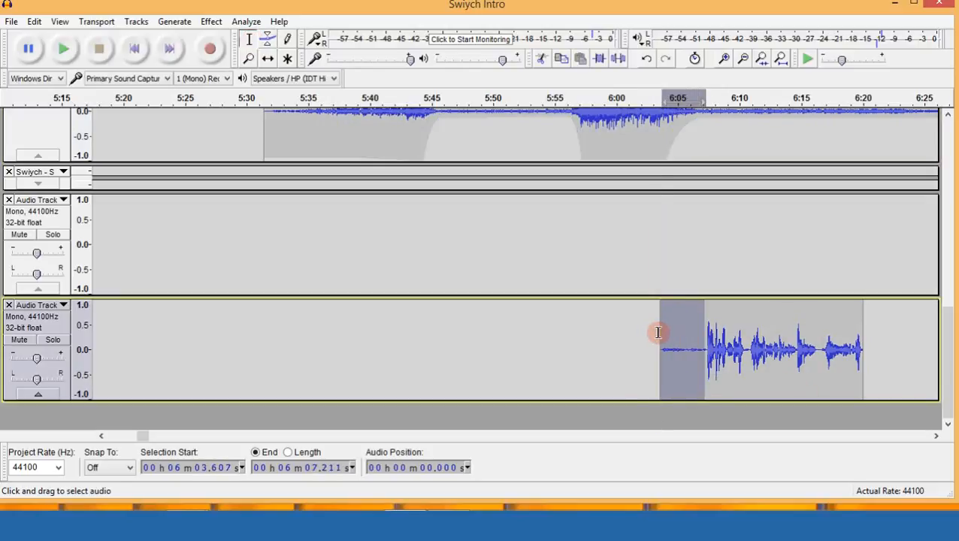
key("Delete")
Play the newly recorded voice clip and delete its unwanted ending from about 6:11 onward.
key("space")
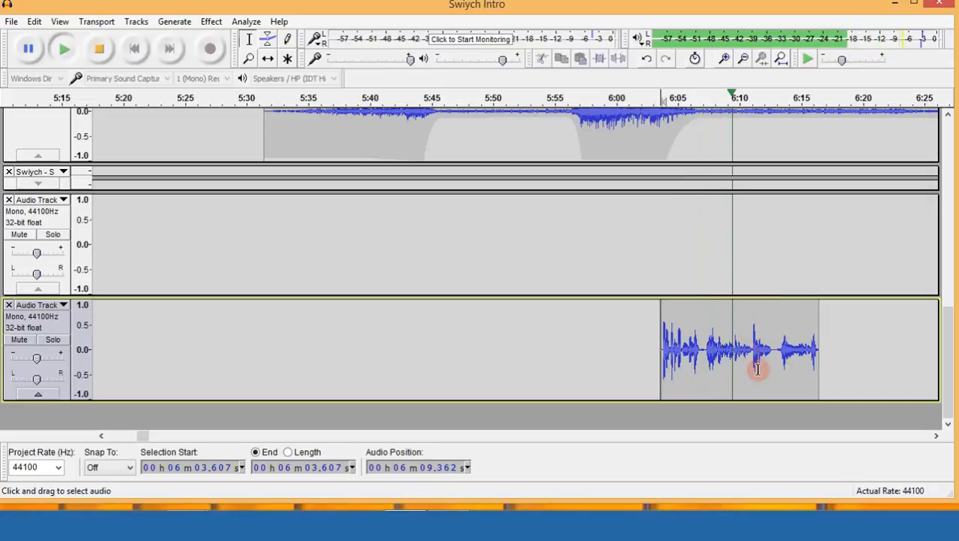
key("space")
left_click(752, 327)
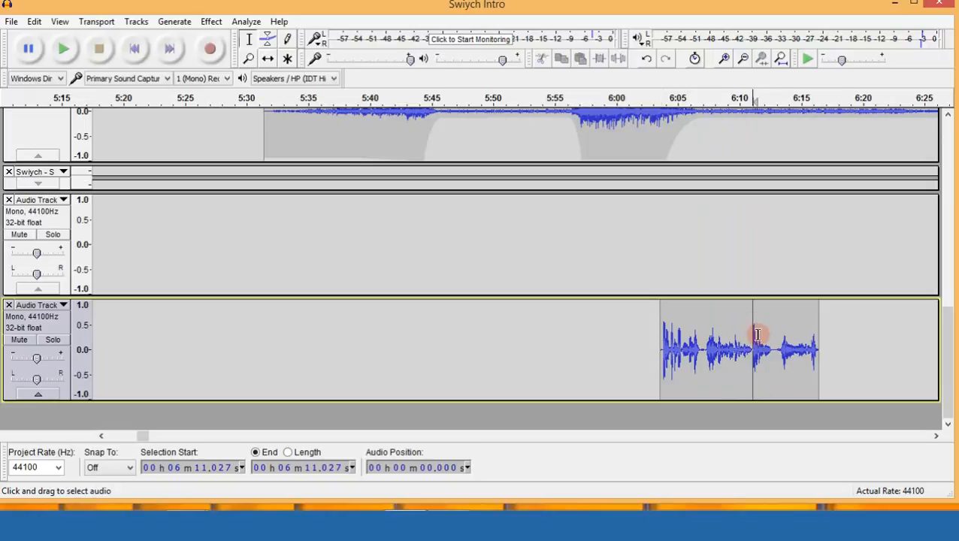
key("space")
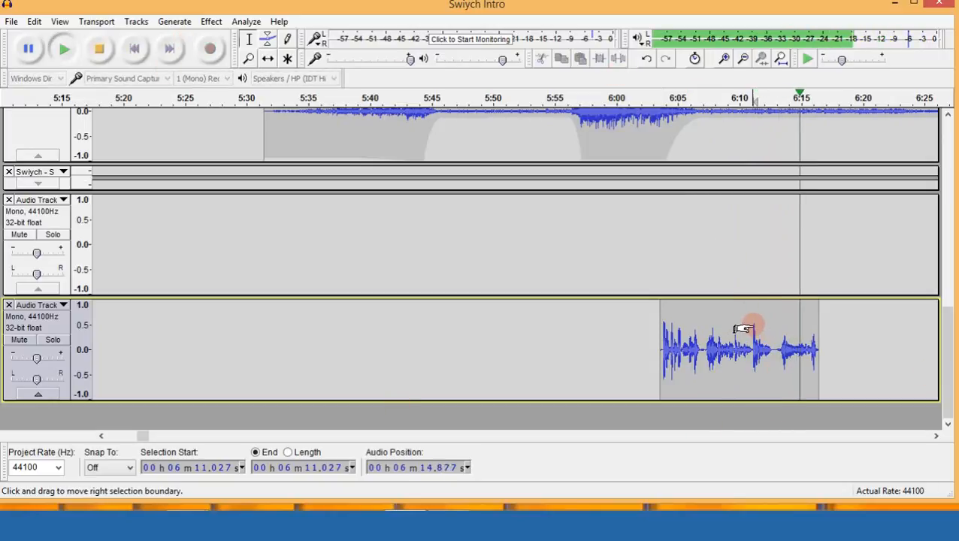
key("space")
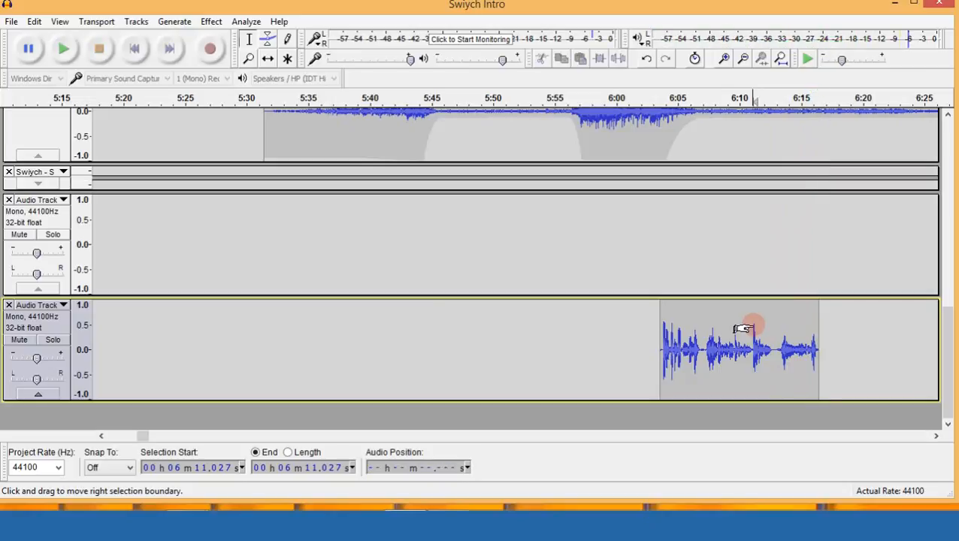
left_click_drag(753, 331, 818, 347)
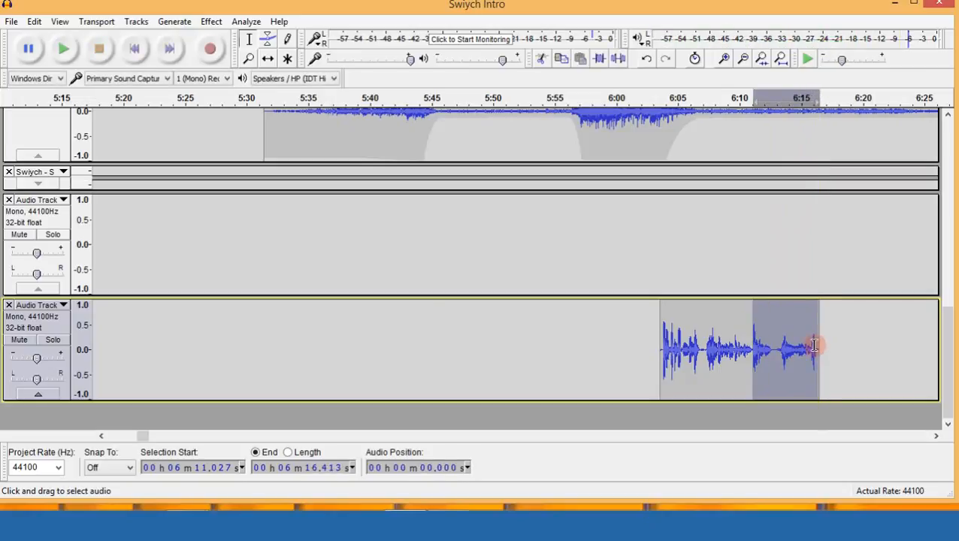
key("Delete")
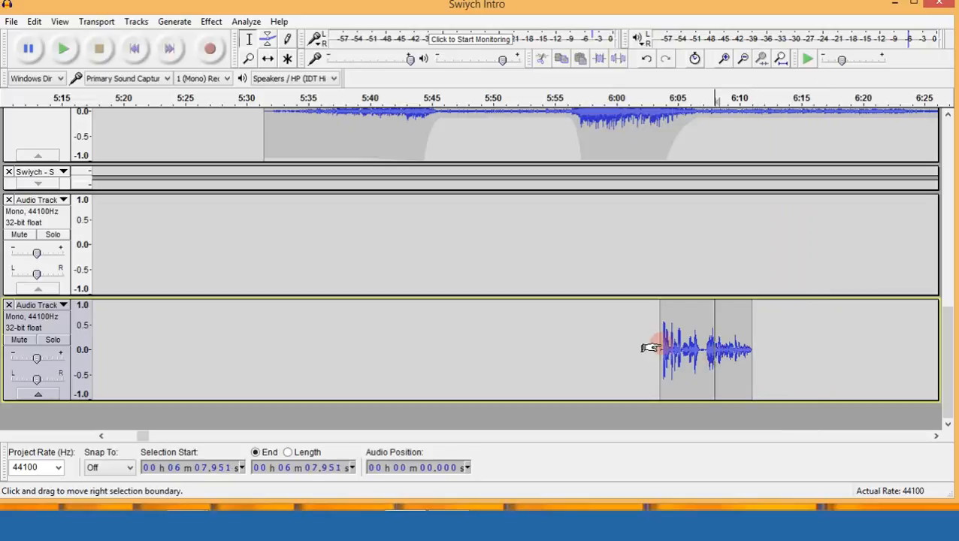
Amplify the second phrase of the new voice clip, from about 6:07.3 to 6:11.
left_click_drag(661, 330, 757, 333)
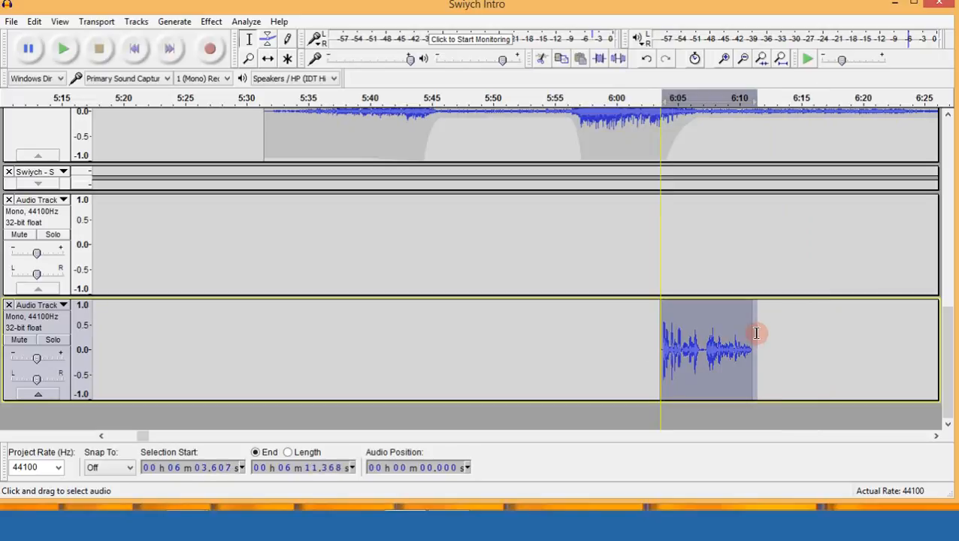
left_click(733, 343)
left_click_drag(701, 345, 753, 343)
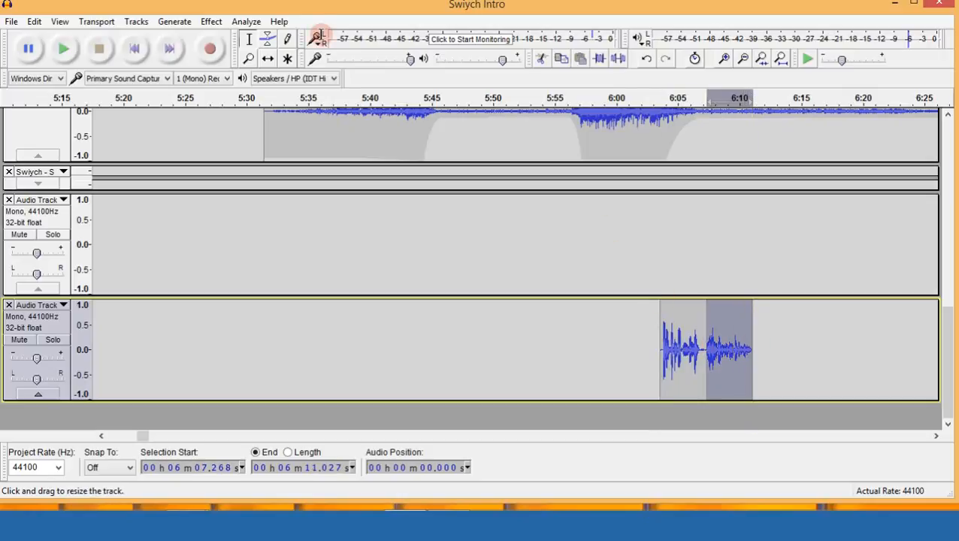
left_click(211, 21)
left_click(259, 26)
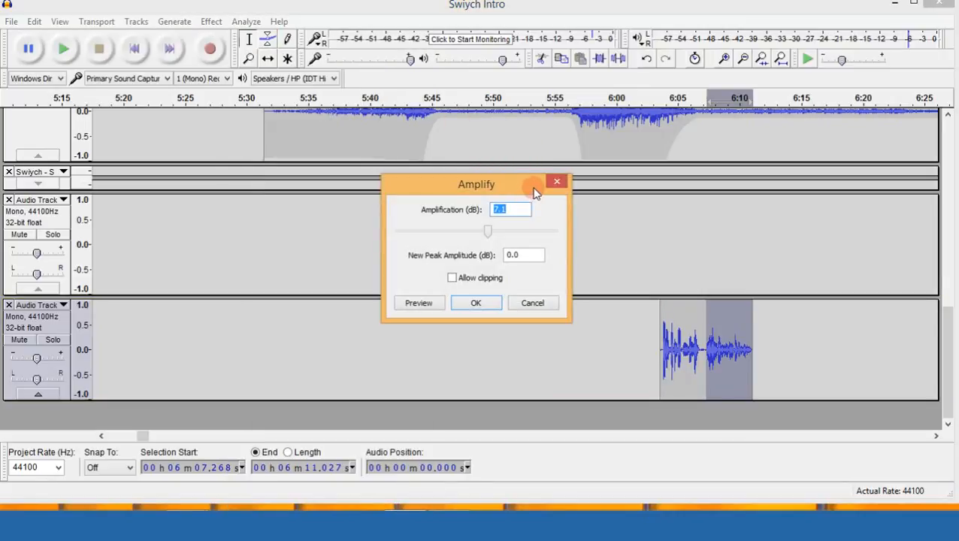
left_click(556, 182)
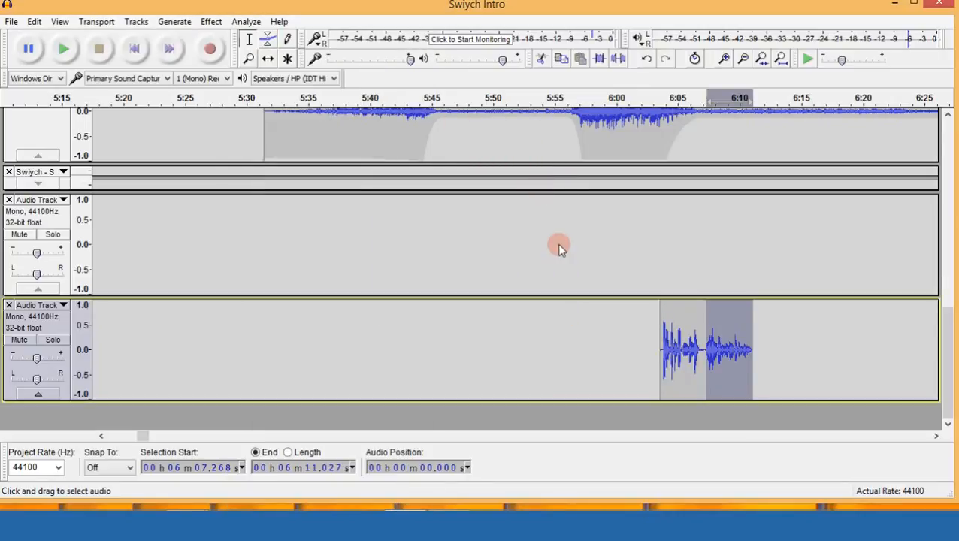
left_click(657, 307)
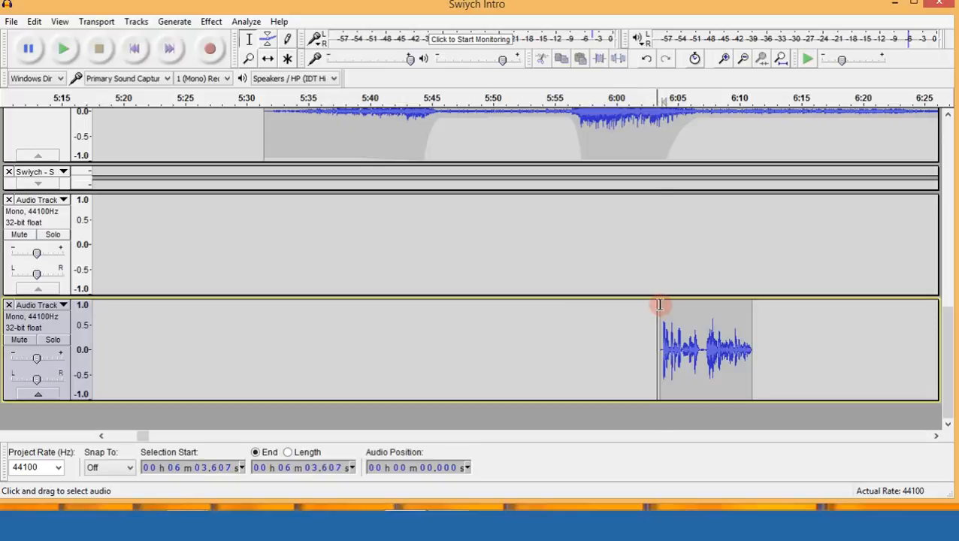
Move the new voice clip from its own track into the Support for this podcast track, starting at about 6:05.3.
double_click(732, 313)
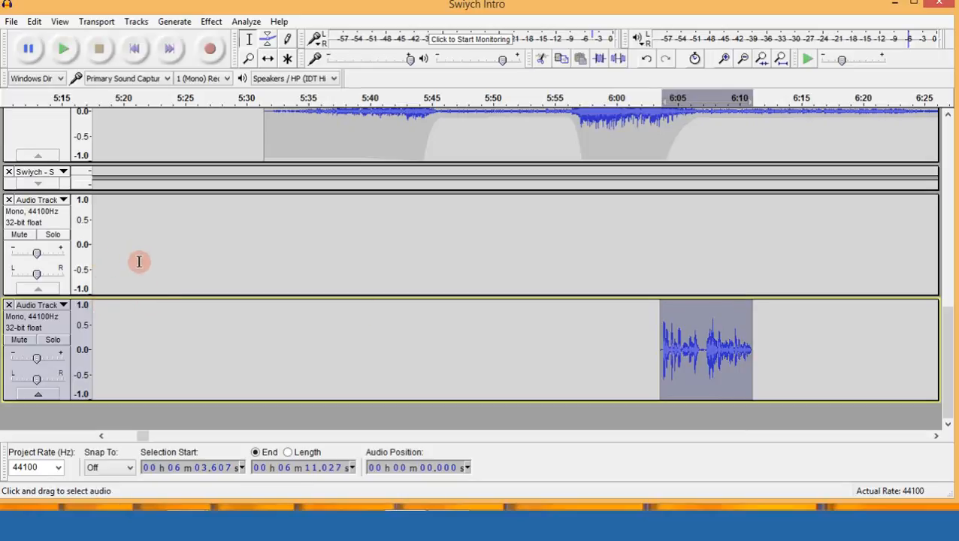
key("ctrl+x")
scroll(400, 301, "up", 6)
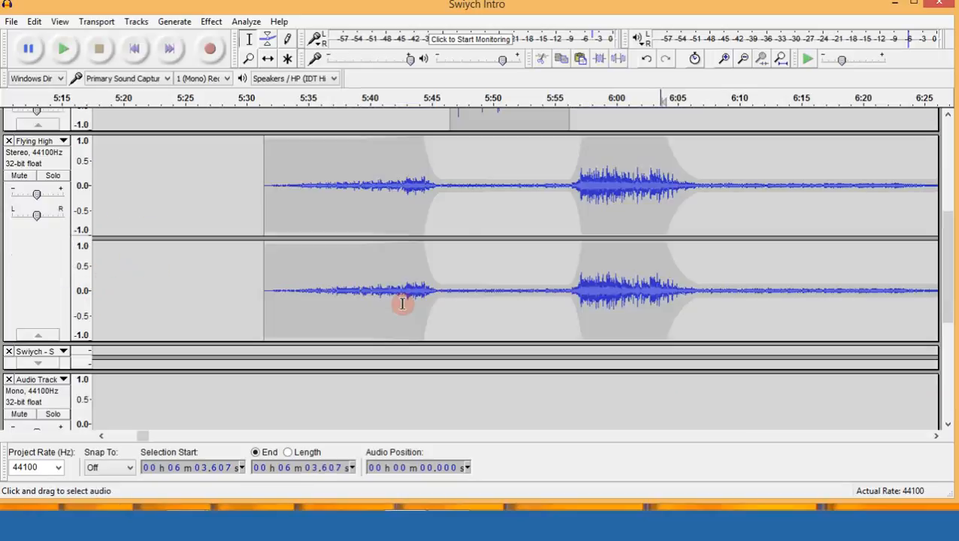
left_click(681, 147)
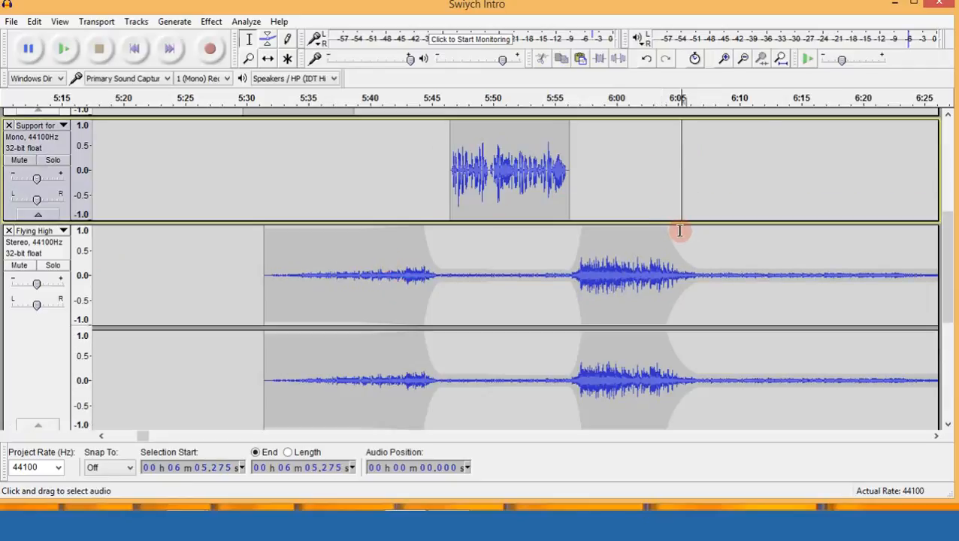
key("ctrl+v")
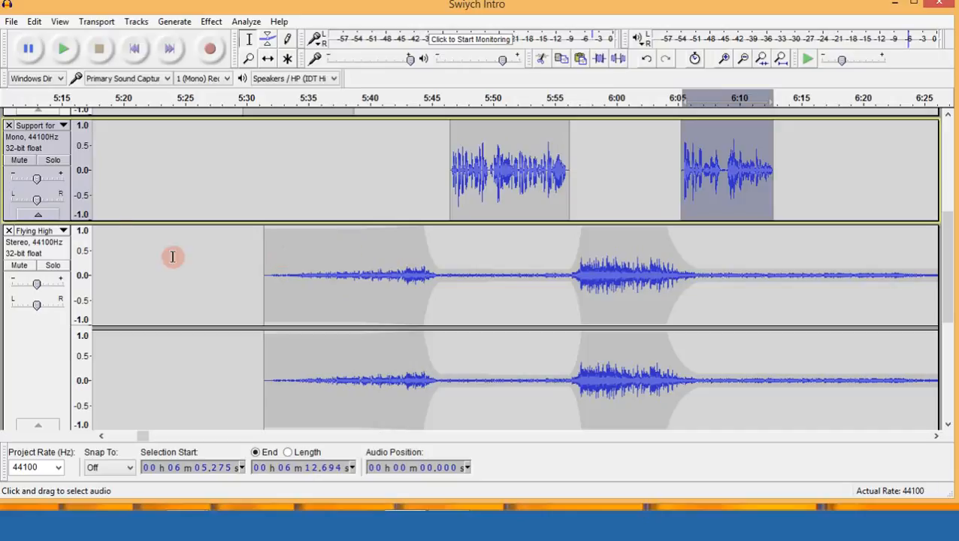
Try pasting the mono voice clip into the stereo Flying High track at about 5:19.7 and undo the paste.
left_click(119, 250)
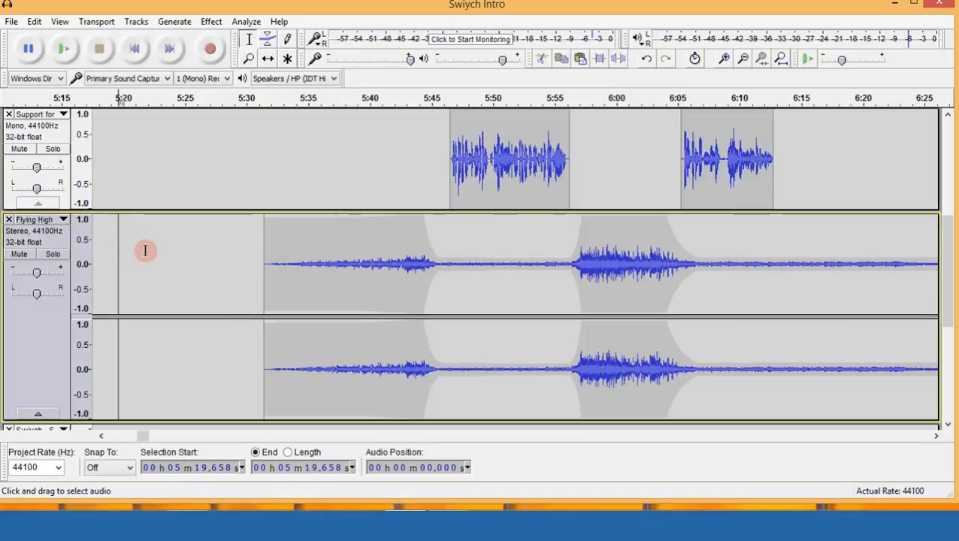
key("ctrl+v")
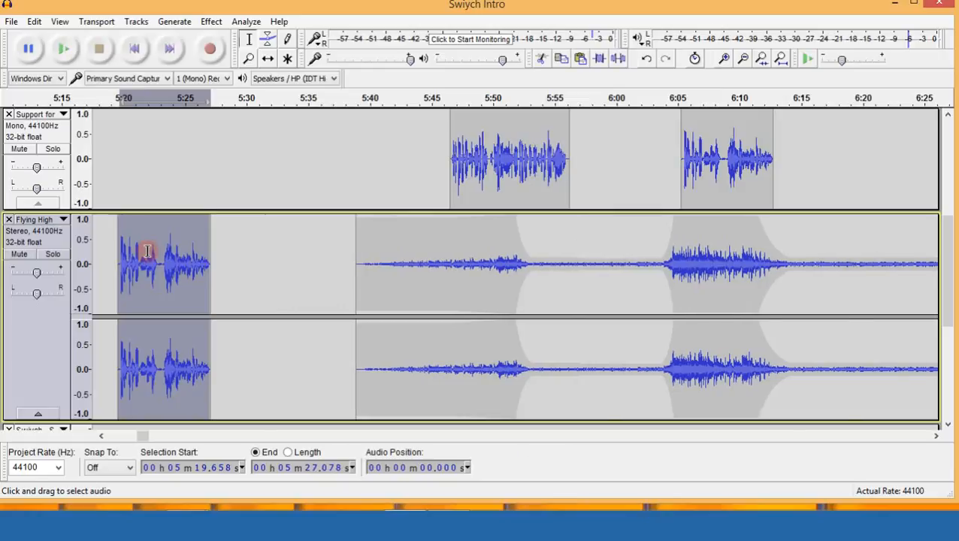
key("ctrl+z")
Try to copy the stereo music from about 5:57 to 6:04.3 into the mono Support for this podcast track at about 6:20.5.
left_click_drag(579, 225, 668, 258)
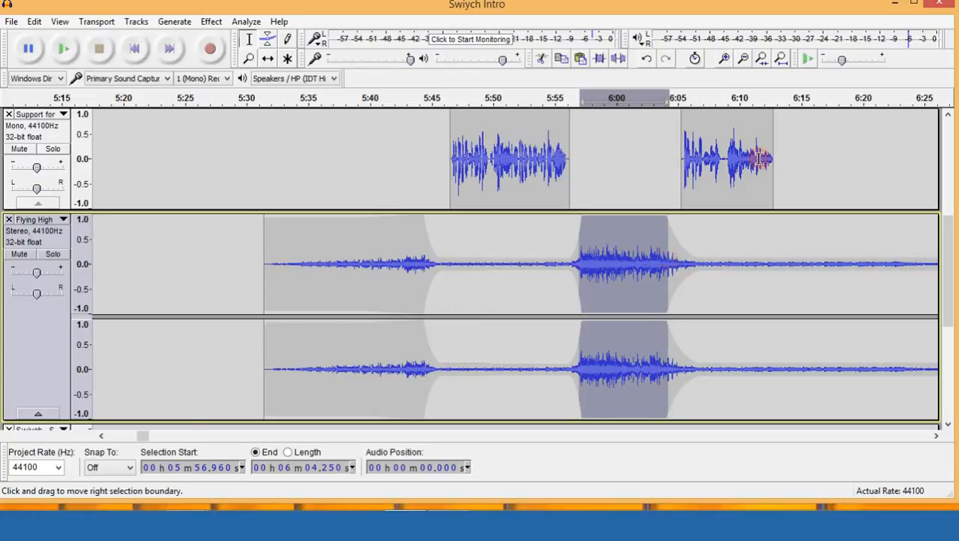
left_click(869, 159)
key("ctrl+v")
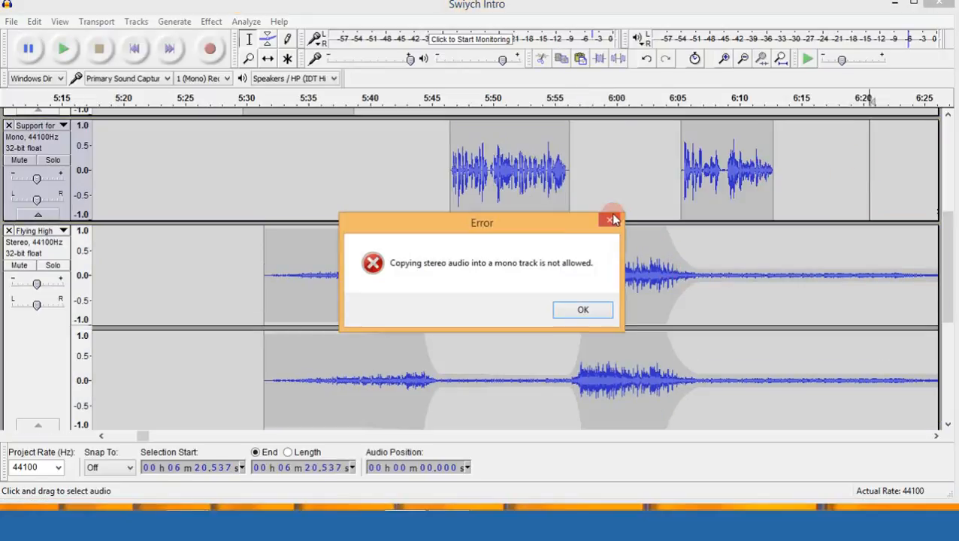
left_click(610, 220)
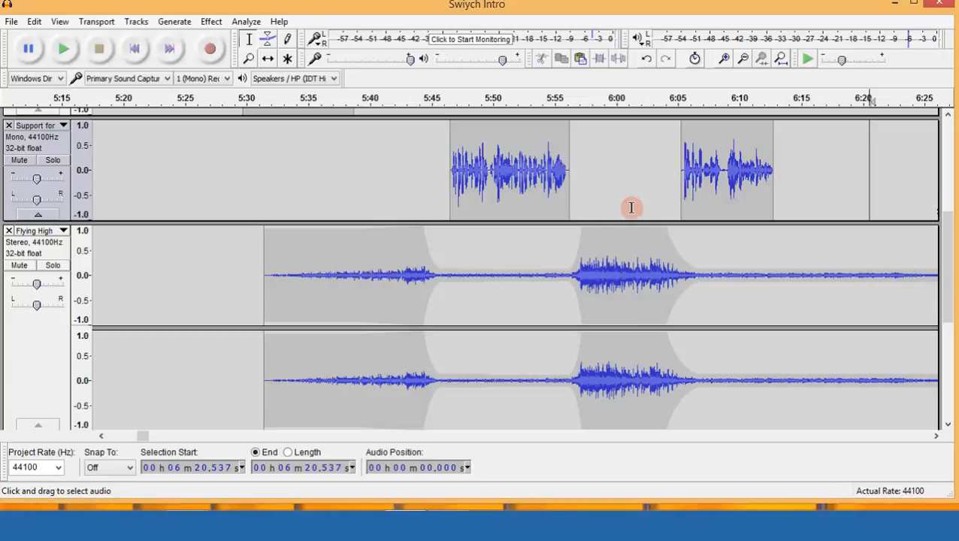
scroll(614, 372, "down", 5)
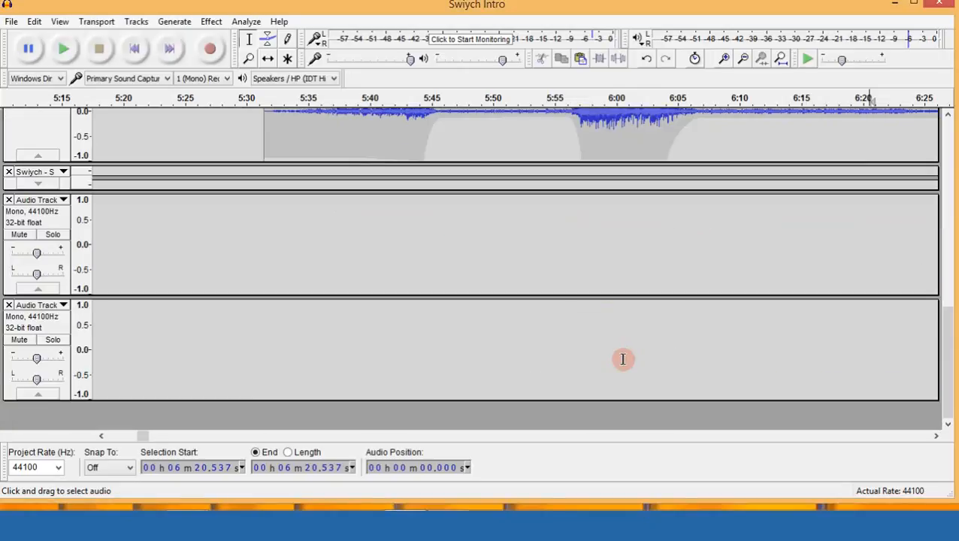
scroll(638, 242, "up", 8)
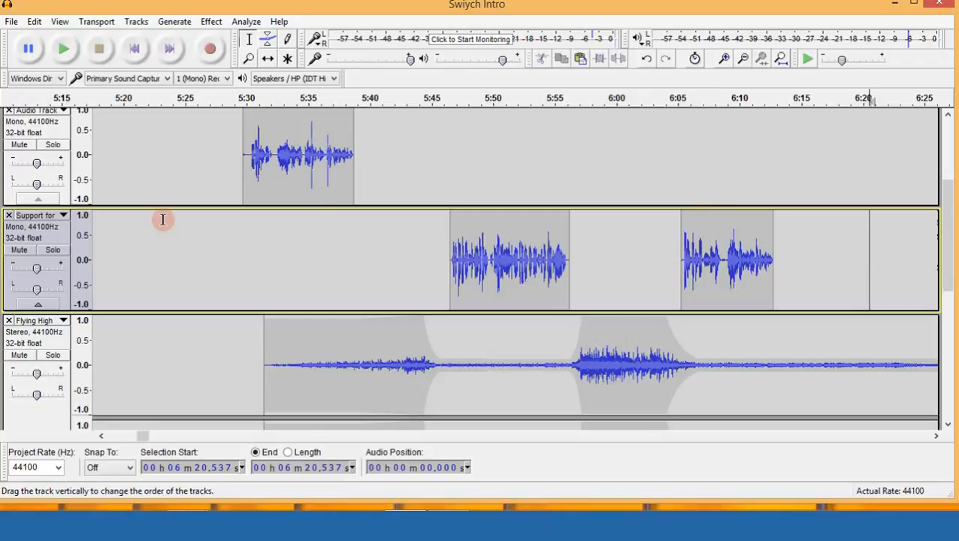
scroll(323, 270, "down", 5)
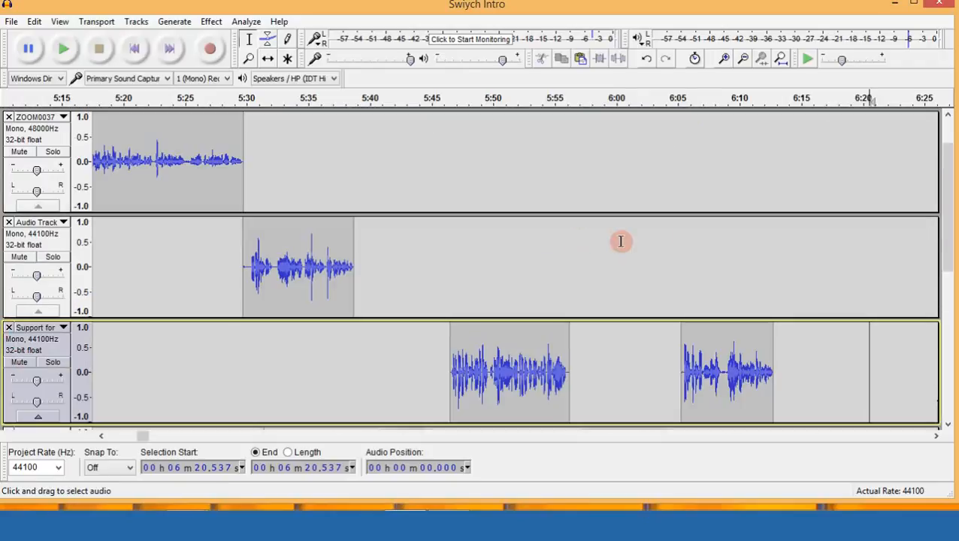
Shift the second voice clip in the Support for this podcast track slightly earlier, to start at about 6:05.
scroll(621, 240, "up", 8)
scroll(714, 338, "down", 3)
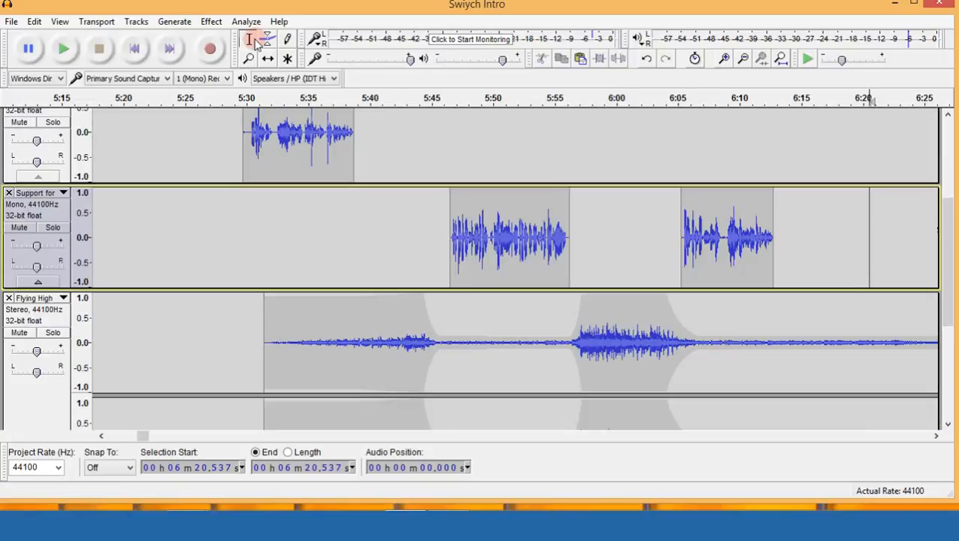
left_click(268, 59)
left_click_drag(762, 226, 757, 224)
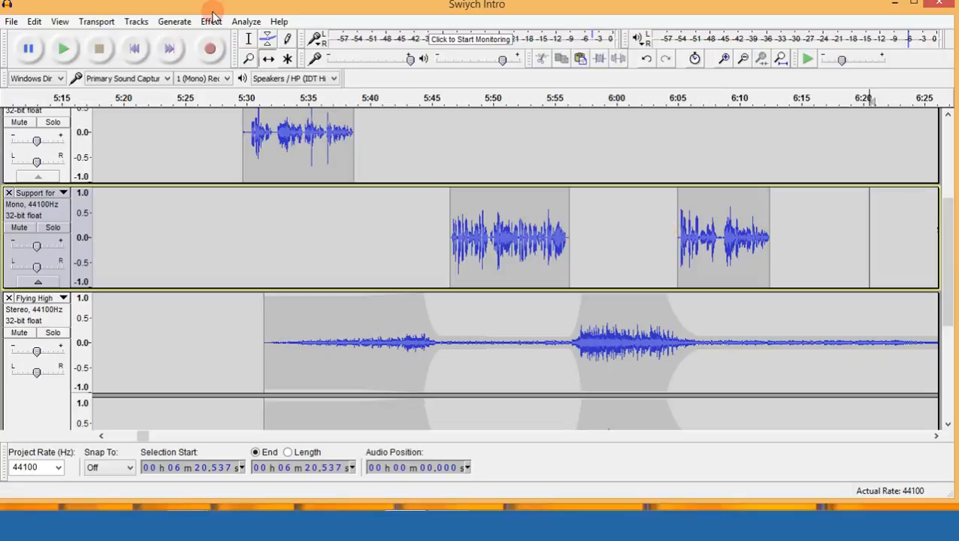
Shape the Flying High track's envelope to swell from about 6:12.6 to full volume at 6:13.5, then fade from 6:15 to a low level by 6:16.8.
left_click(268, 42)
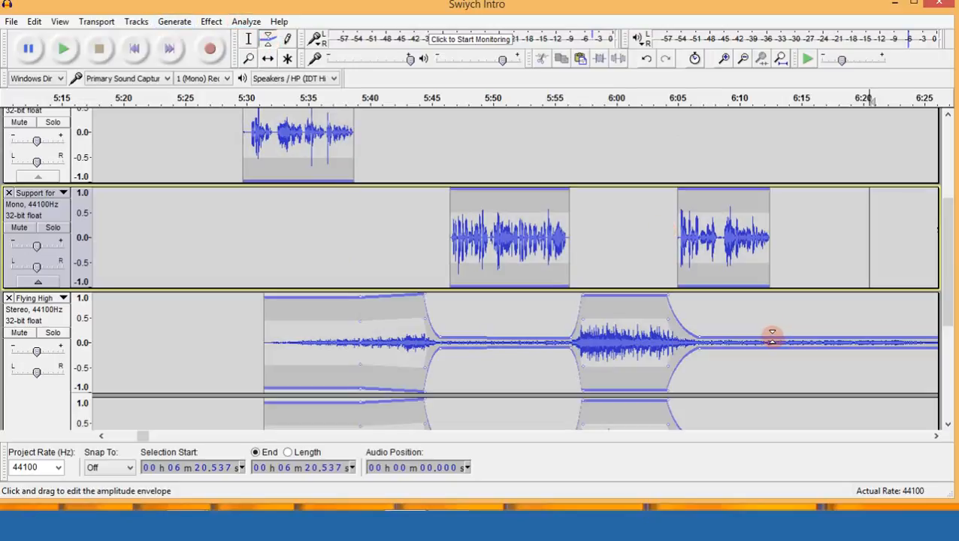
left_click(772, 336)
scroll(783, 316, "down", 2)
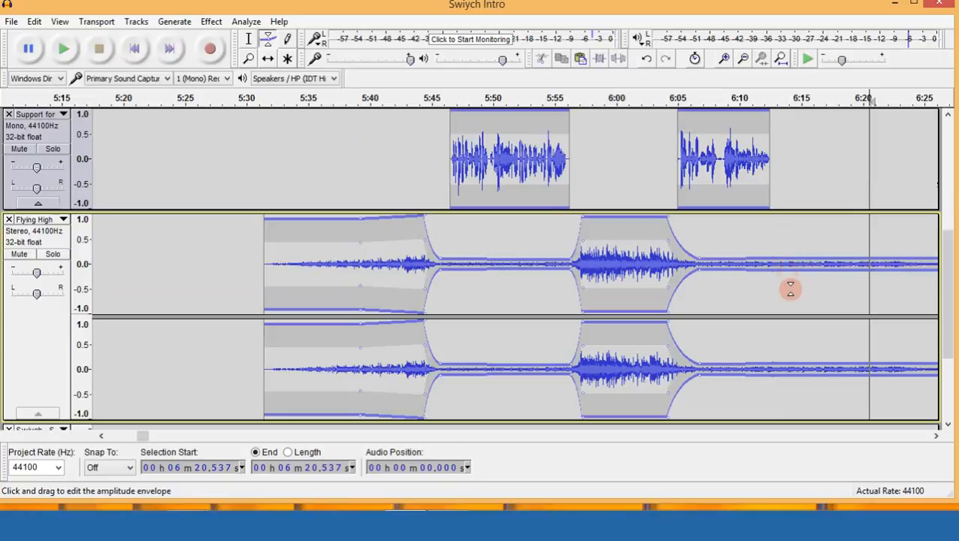
left_click_drag(785, 323, 779, 318)
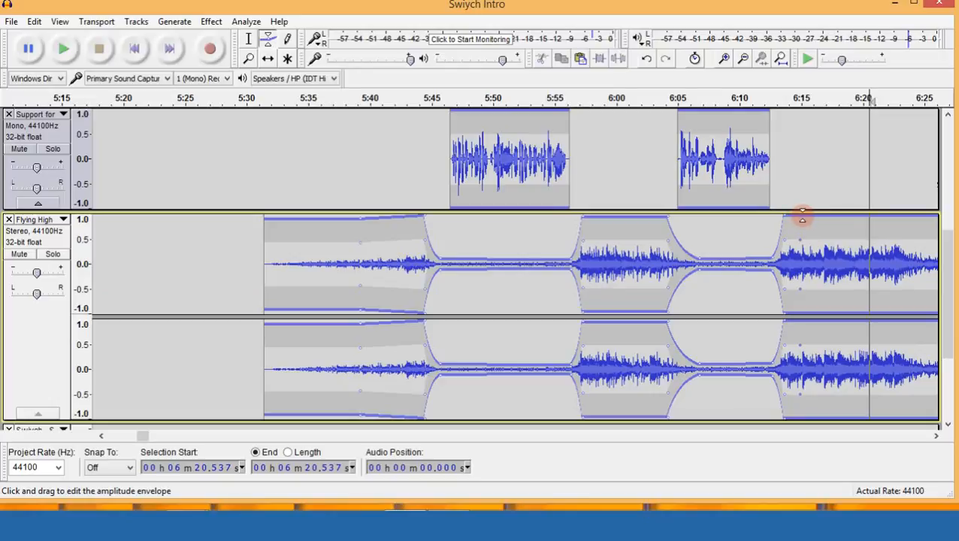
left_click_drag(813, 220, 823, 257)
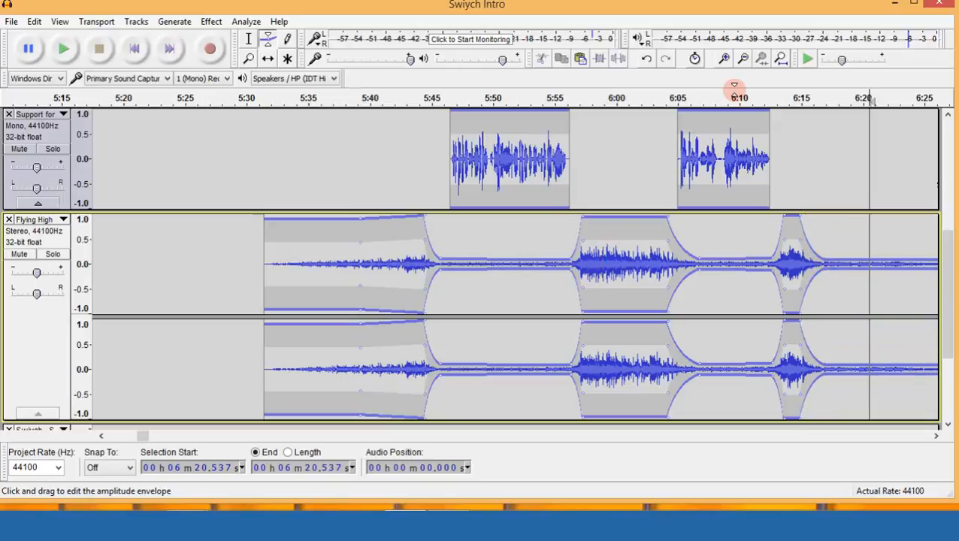
Move the distant second clip of the ZOOM0037 track much earlier, to start at about 14:35.
left_click(742, 59)
left_click(742, 59)
left_click(742, 59)
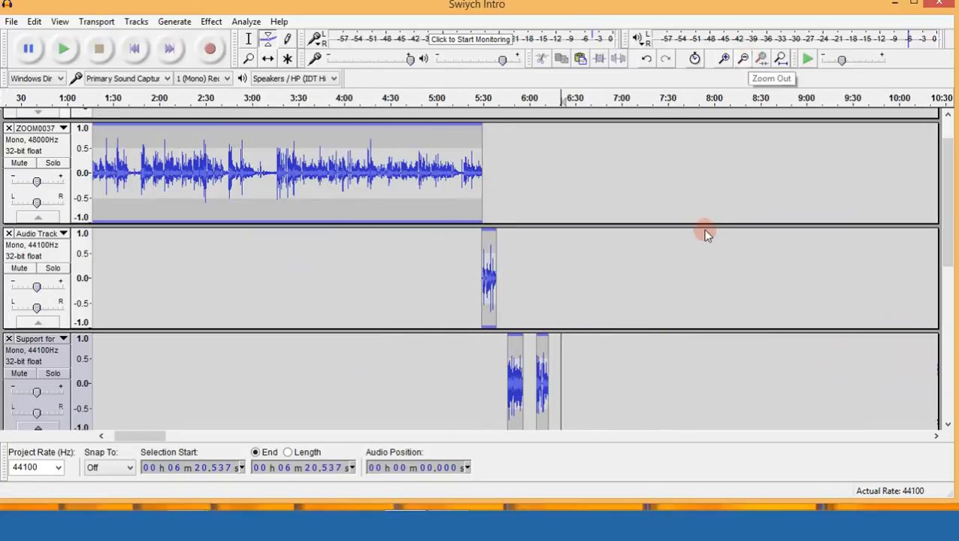
scroll(699, 233, "down", 3)
left_click(744, 59)
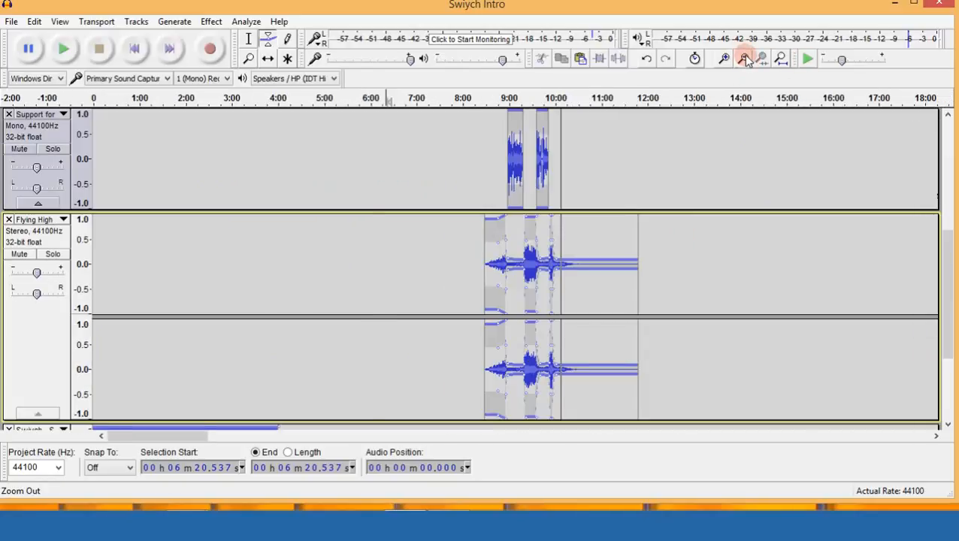
left_click(744, 59)
left_click(744, 58)
left_click(744, 58)
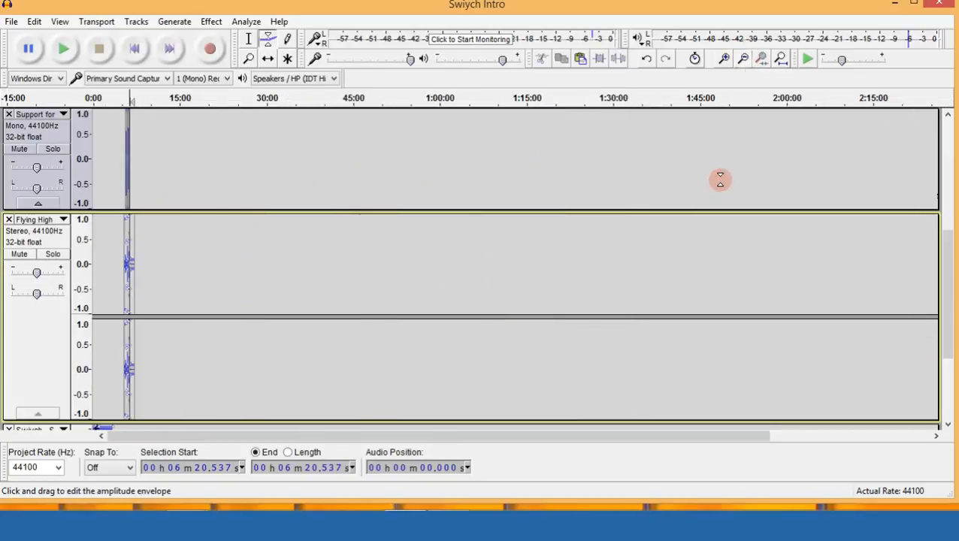
left_click(782, 58)
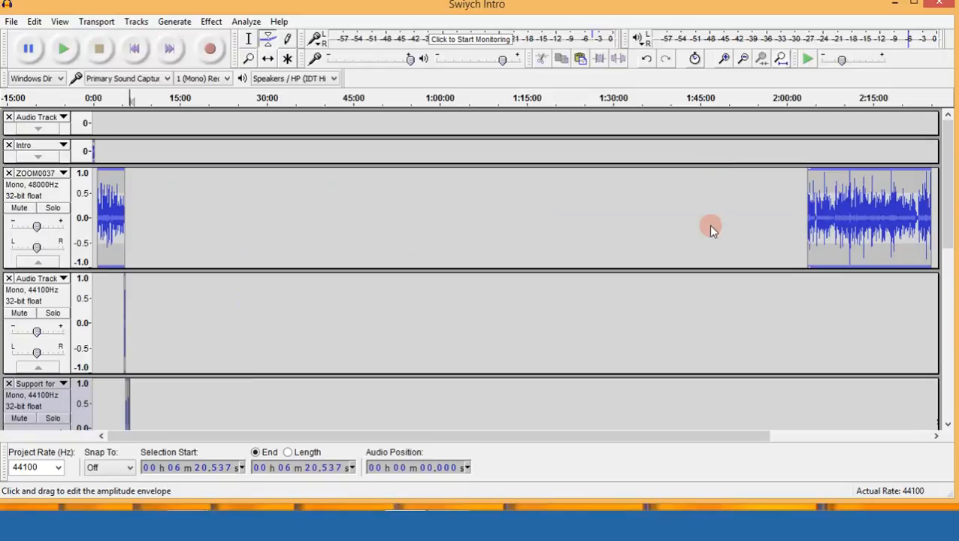
left_click(270, 62)
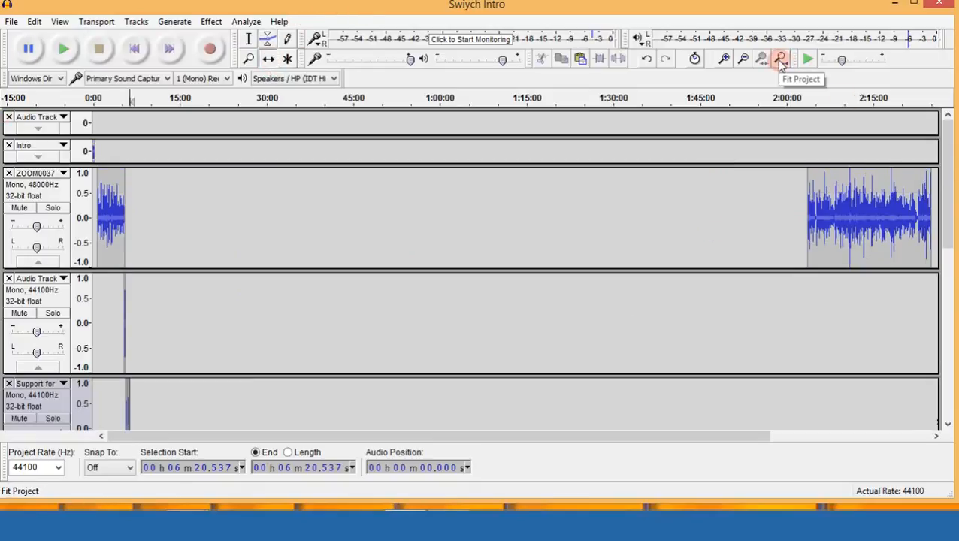
left_click(902, 197)
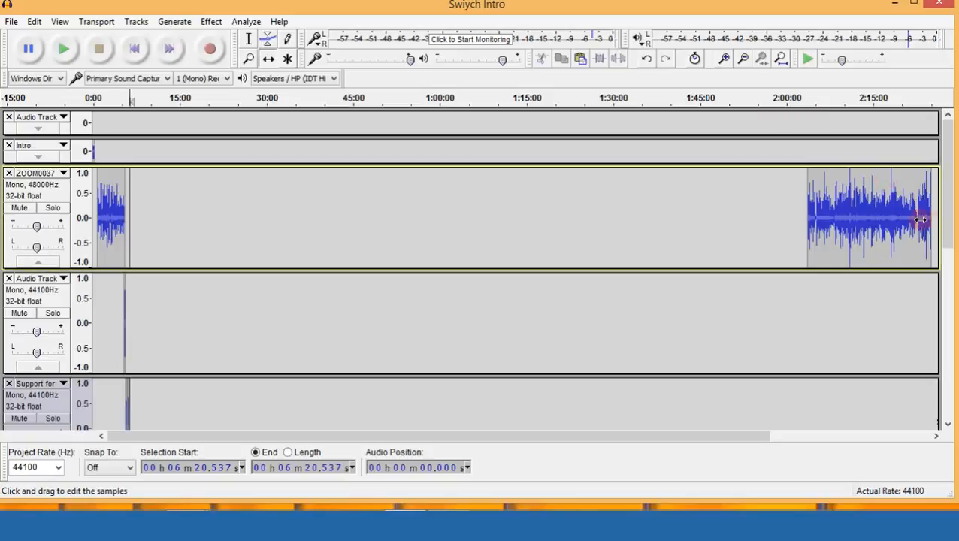
left_click_drag(679, 222, 368, 243)
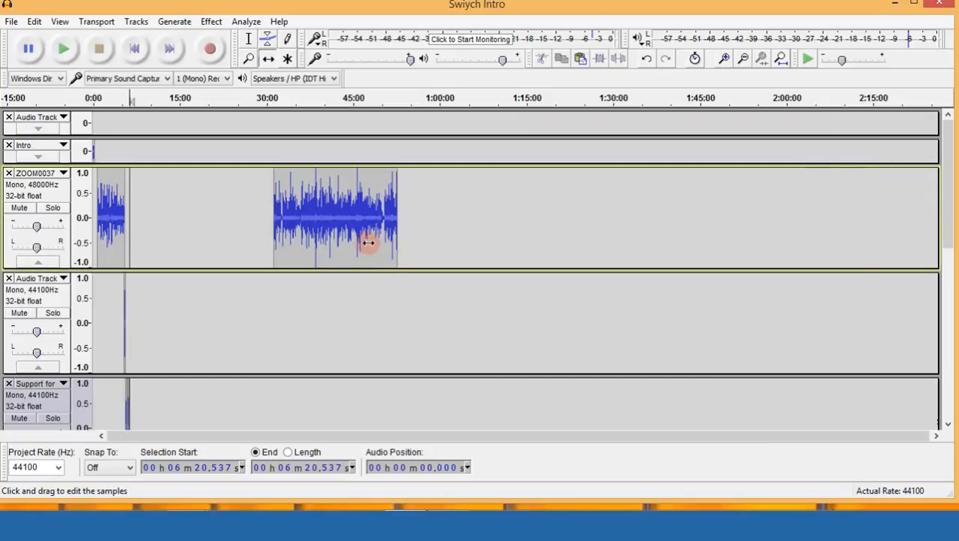
left_click_drag(280, 197, 265, 197)
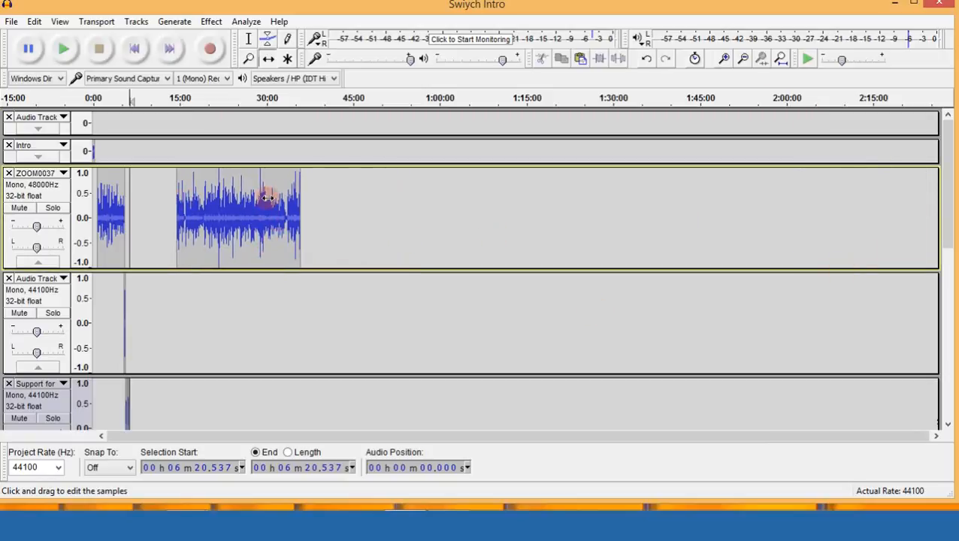
Collapse the closing voice Audio Track below ZOOM0037 and the Support for this podcast track.
scroll(389, 182, "down", 3)
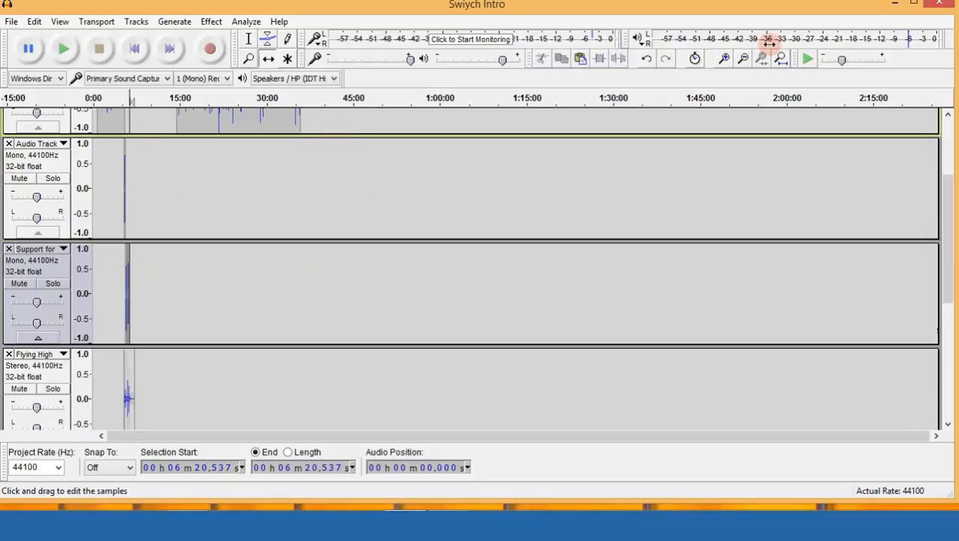
left_click(725, 59)
left_click(725, 60)
left_click(725, 59)
left_click(725, 60)
left_click(725, 60)
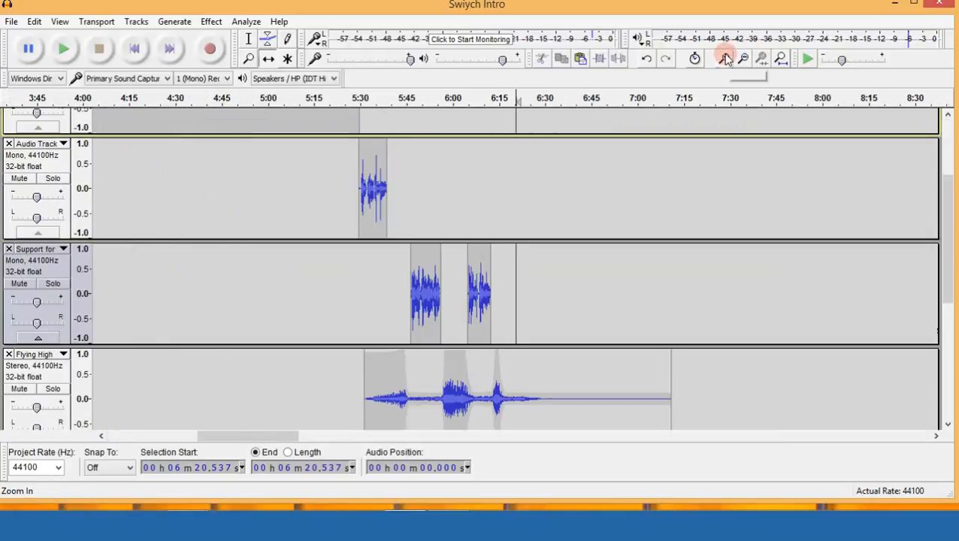
scroll(415, 205, "up", 2)
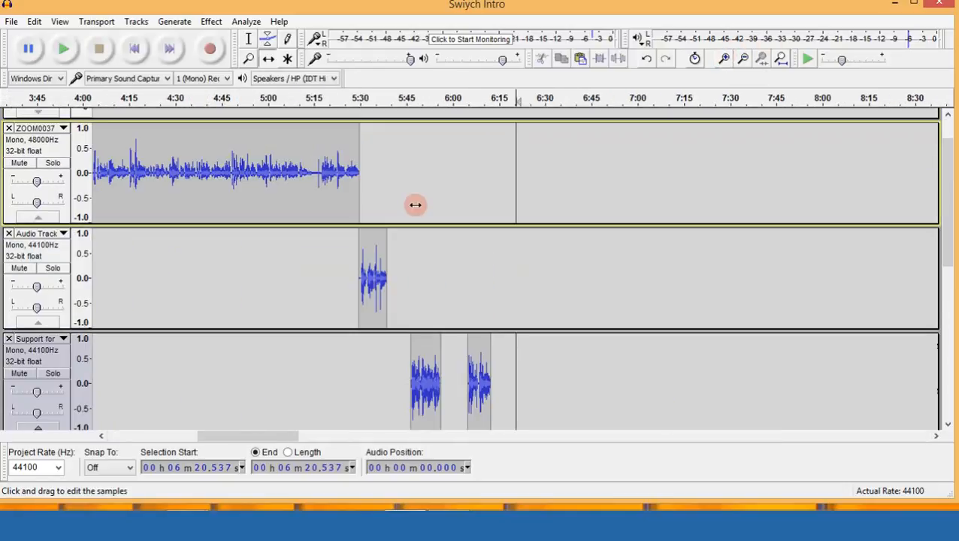
left_click(37, 321)
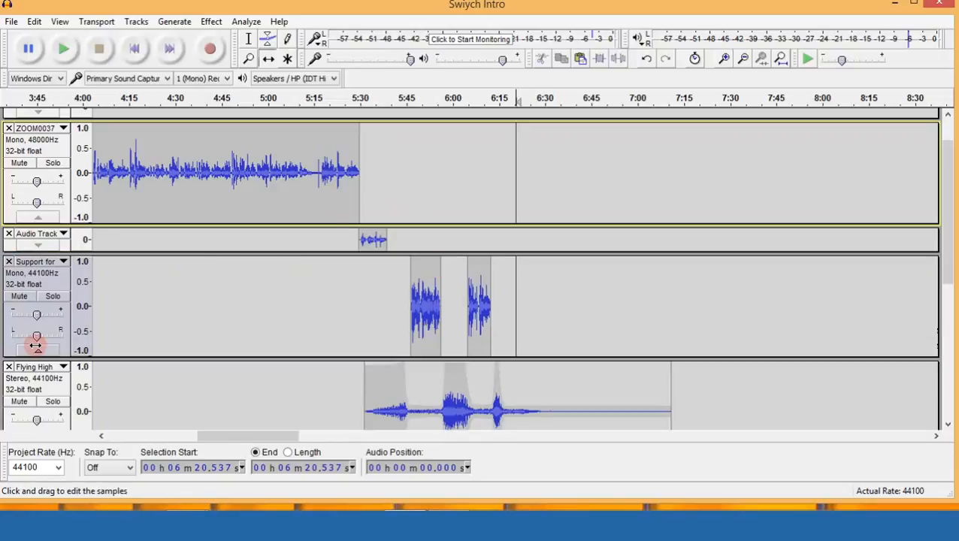
left_click(36, 347)
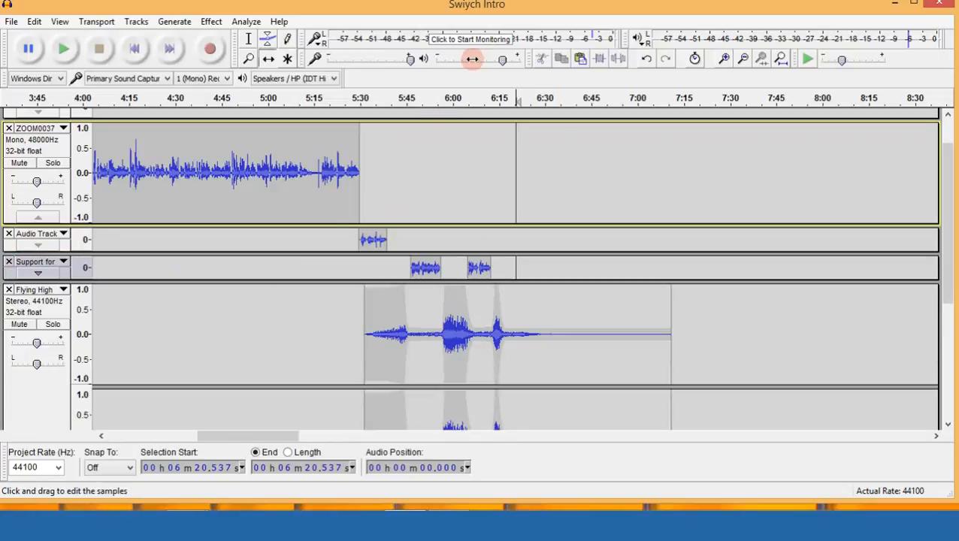
Place an alignment cursor across the voice and Flying High tracks at about 6:16.55, where the music swell has faded.
left_click(248, 39)
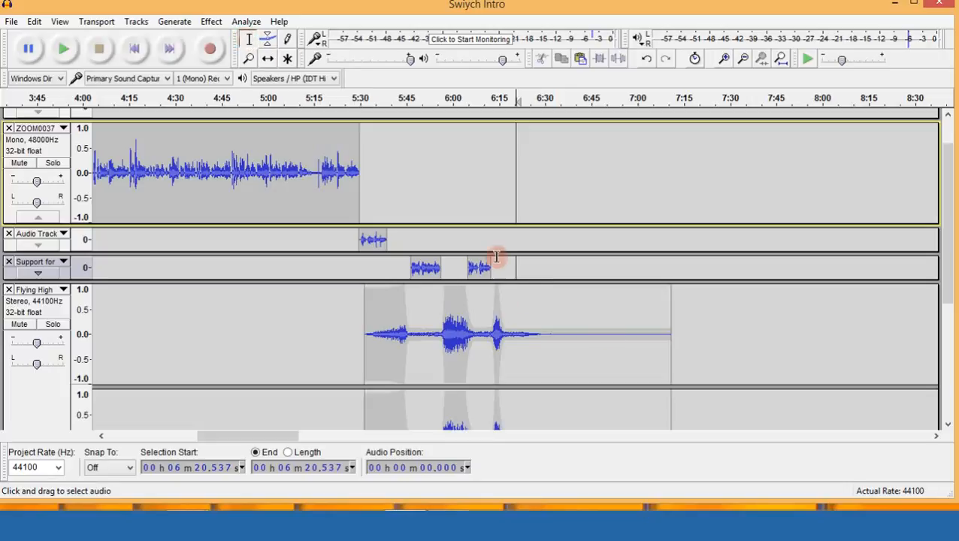
left_click(504, 266)
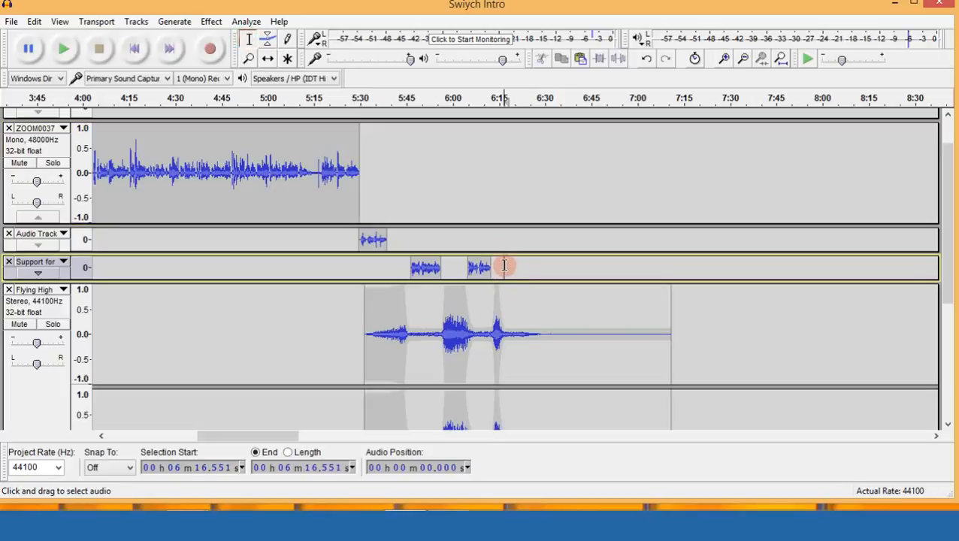
left_click_drag(511, 136, 516, 119)
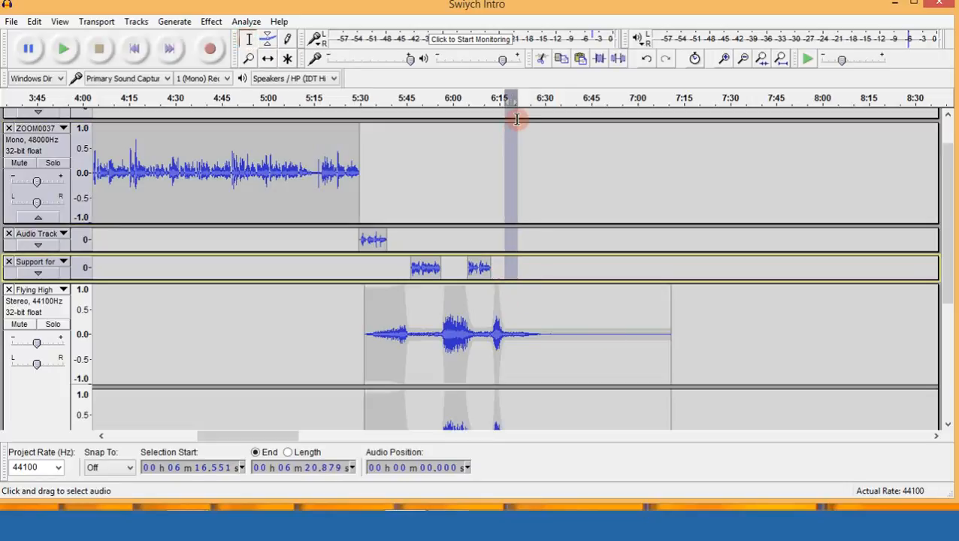
left_click_drag(573, 380, 594, 419)
scroll(574, 376, "up", 2)
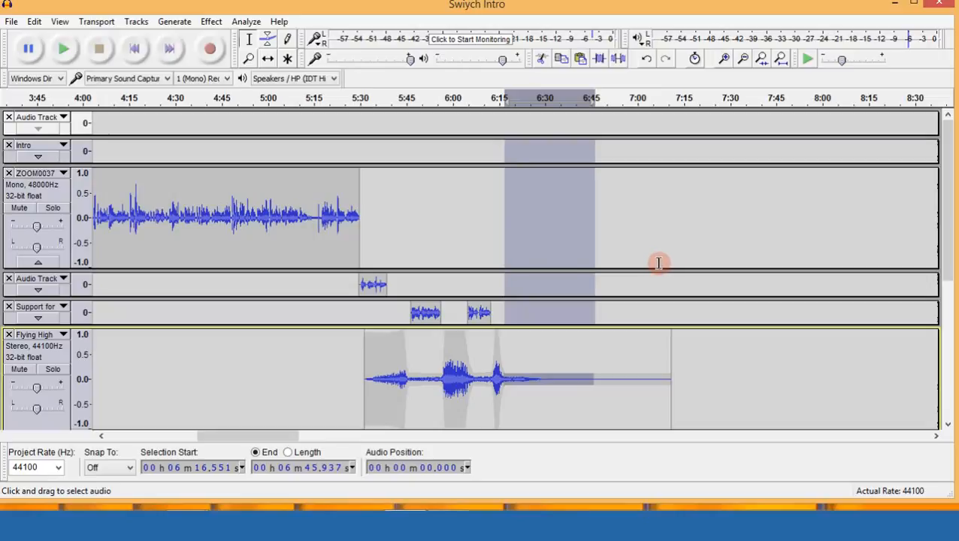
key("Left")
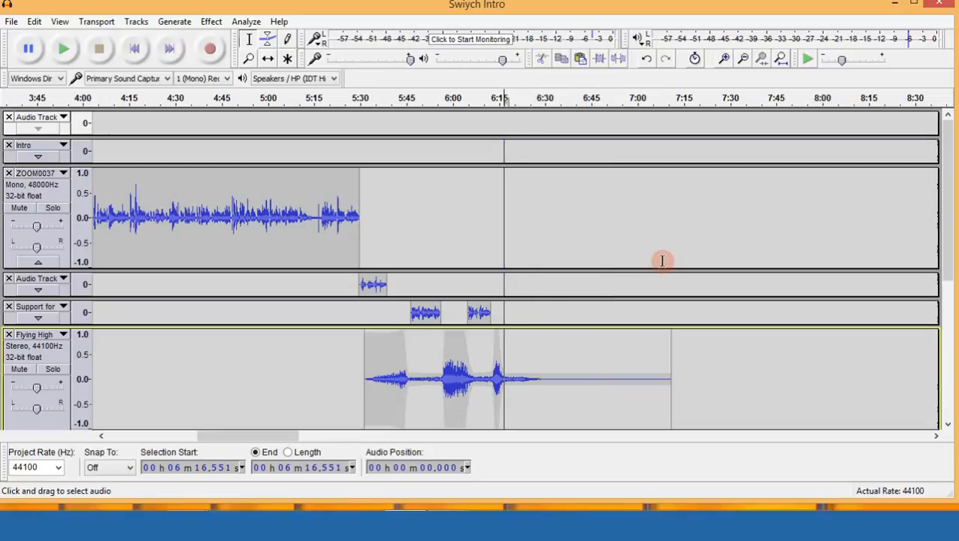
Move the second ZOOM0037 clip back towards the cursor, to start at about 6:19.
left_click(741, 60)
left_click(742, 60)
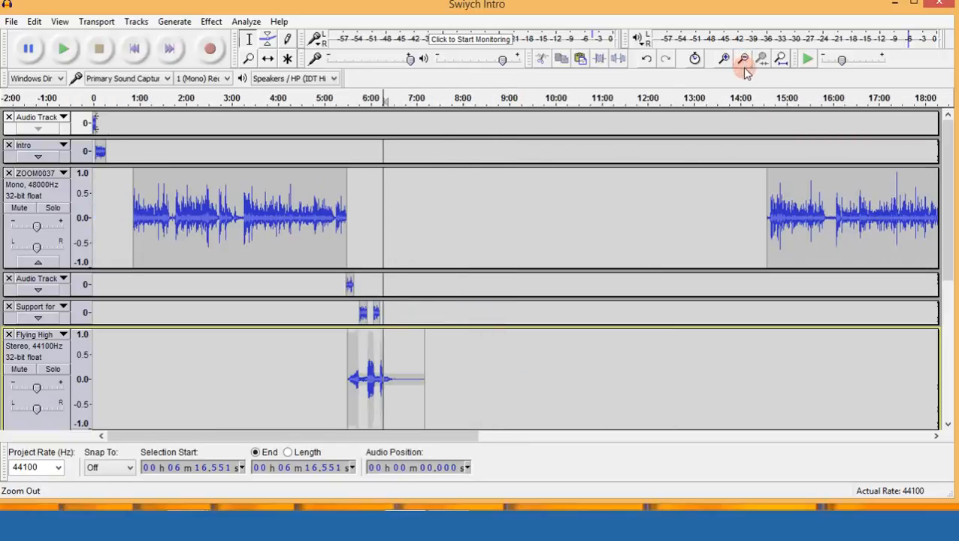
left_click(268, 59)
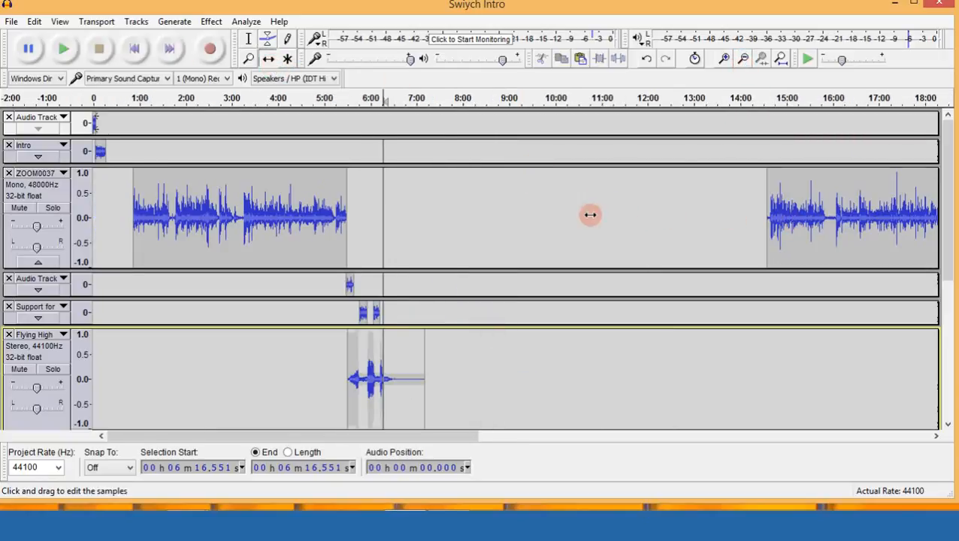
mouse_move(426, 208)
left_mouse_down()
mouse_move(393, 204)
mouse_move(408, 206)
left_mouse_up()
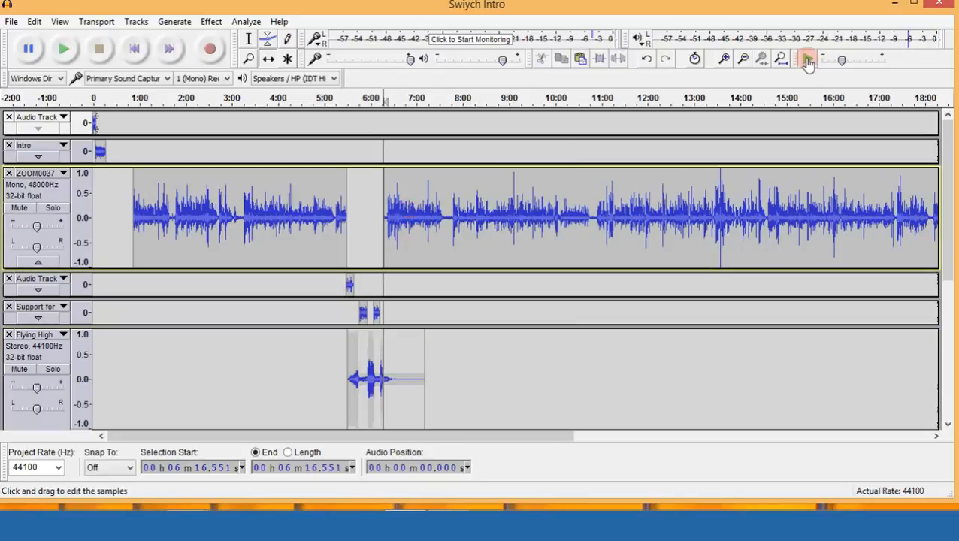
Fine-tune the second ZOOM0037 clip's position to start at about 6:17.3.
left_click(723, 59)
left_click(723, 59)
left_click(723, 60)
left_click(723, 59)
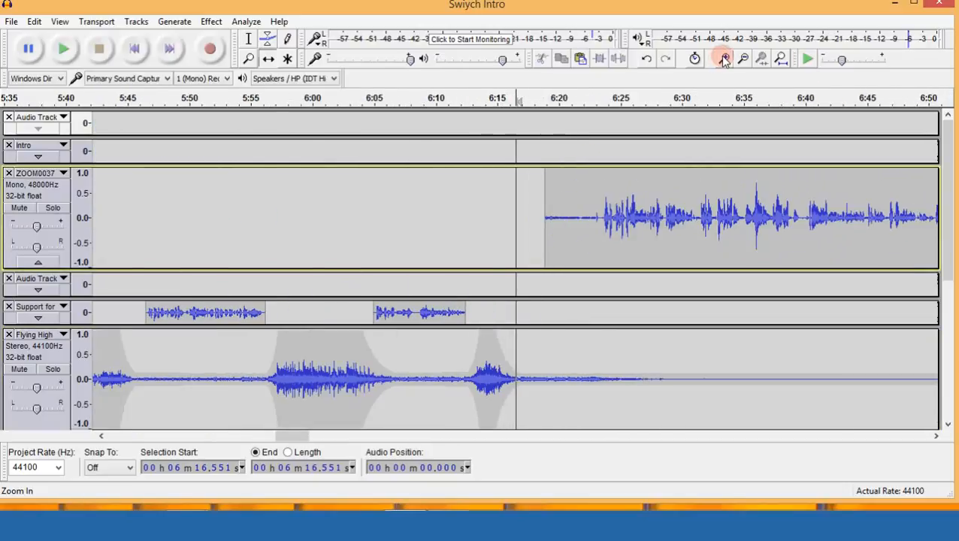
left_click(723, 60)
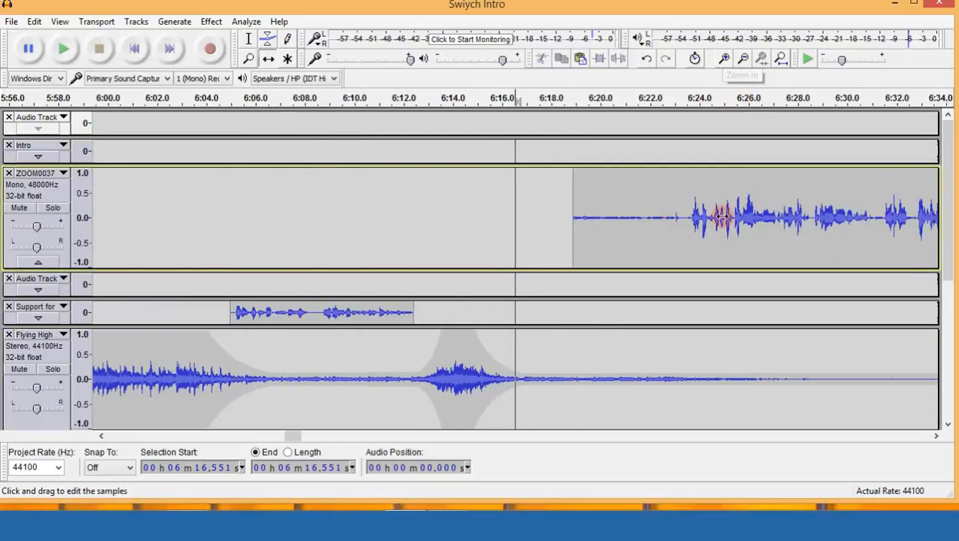
left_click_drag(721, 216, 683, 214)
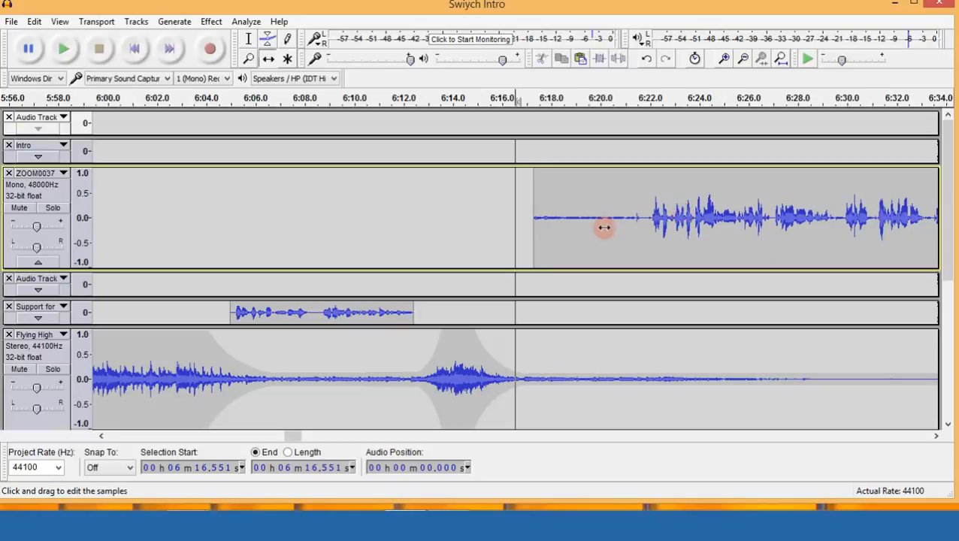
Delete the quiet lead-in of the second ZOOM0037 clip, from about 6:17.3 to 6:22.
left_click(249, 39)
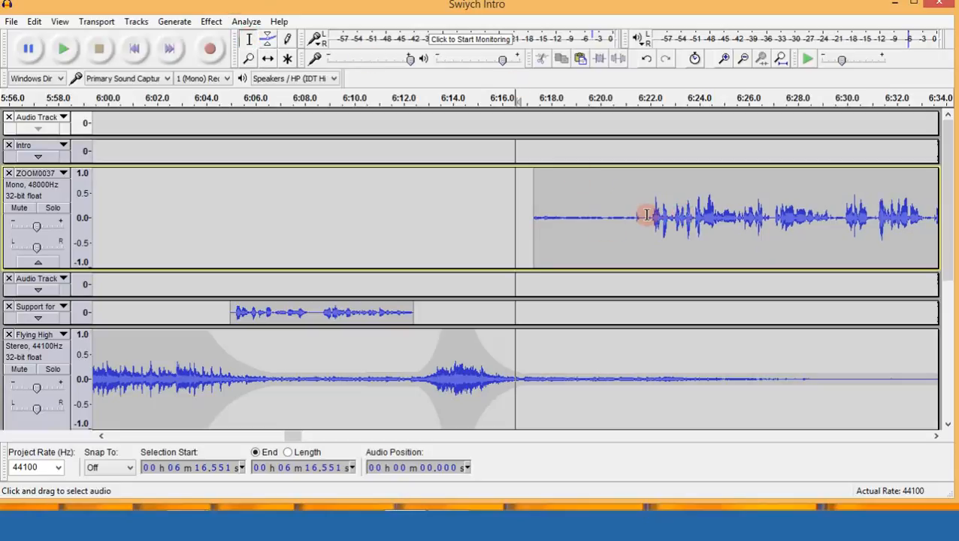
left_click_drag(648, 217, 535, 196)
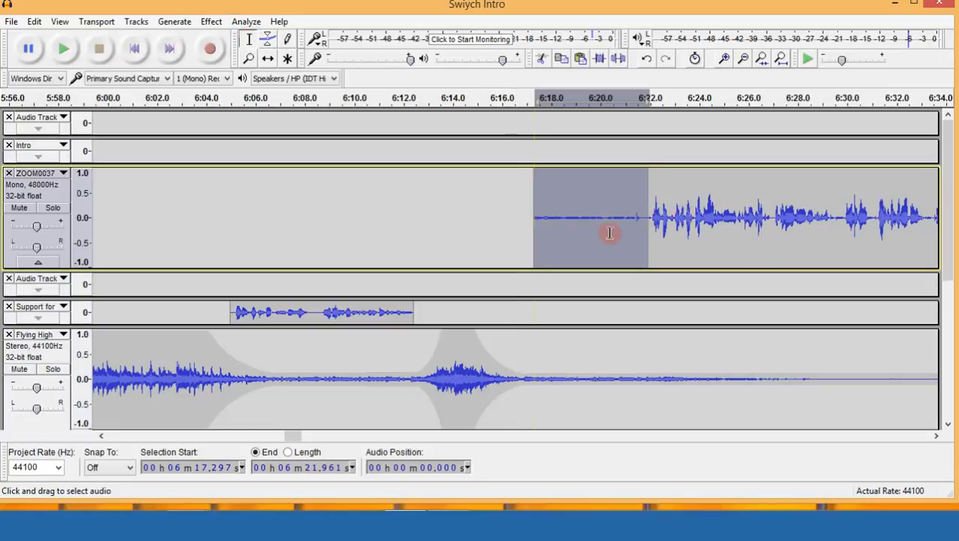
key("Delete")
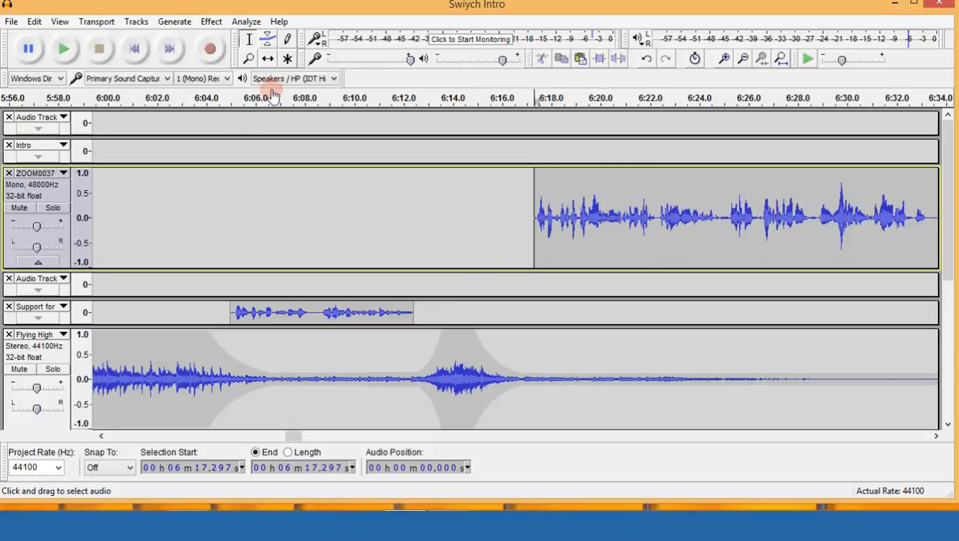
Shift the trimmed second ZOOM0037 clip slightly earlier, to start at about 6:16.7 over the faded music.
left_click(268, 59)
left_click_drag(626, 199, 614, 200)
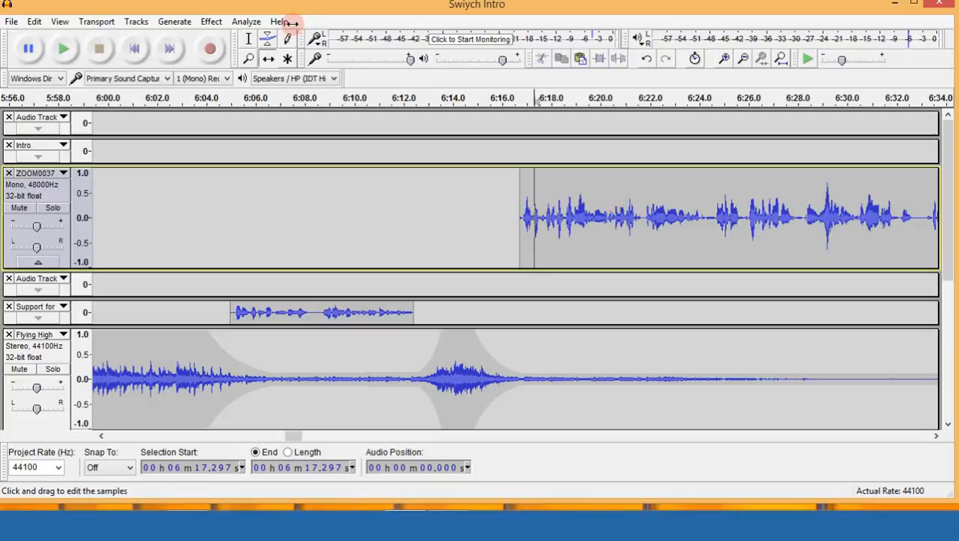
left_click(744, 59)
left_click(747, 60)
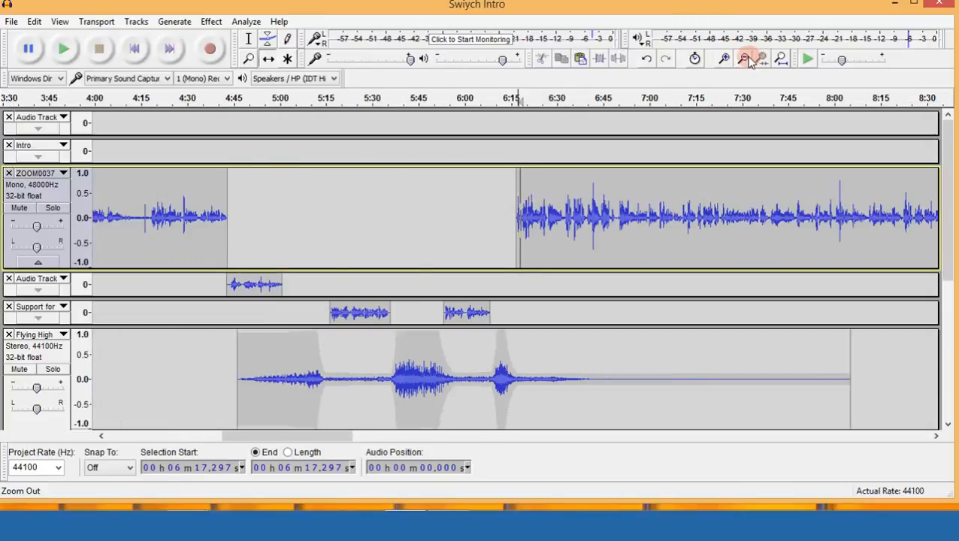
Play the mix from about 5:23 through the inserted voice clips and music until past the point where the ZOOM0037 narration resumes.
left_click(747, 61)
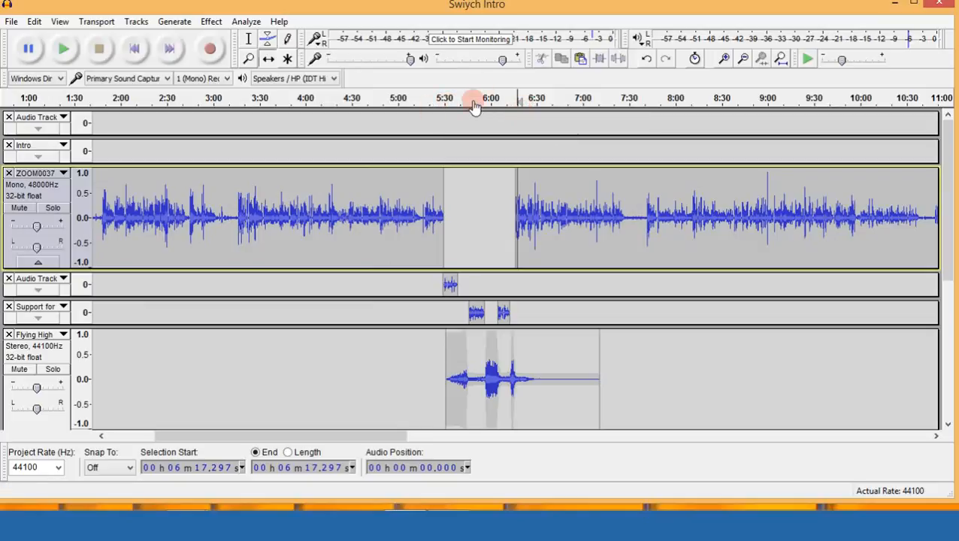
left_click(249, 38)
left_click(433, 179)
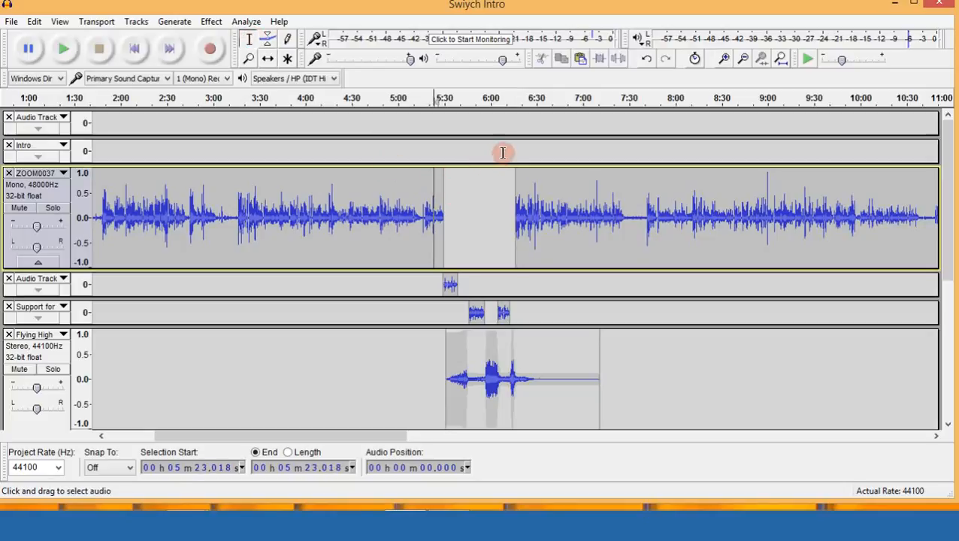
key("space")
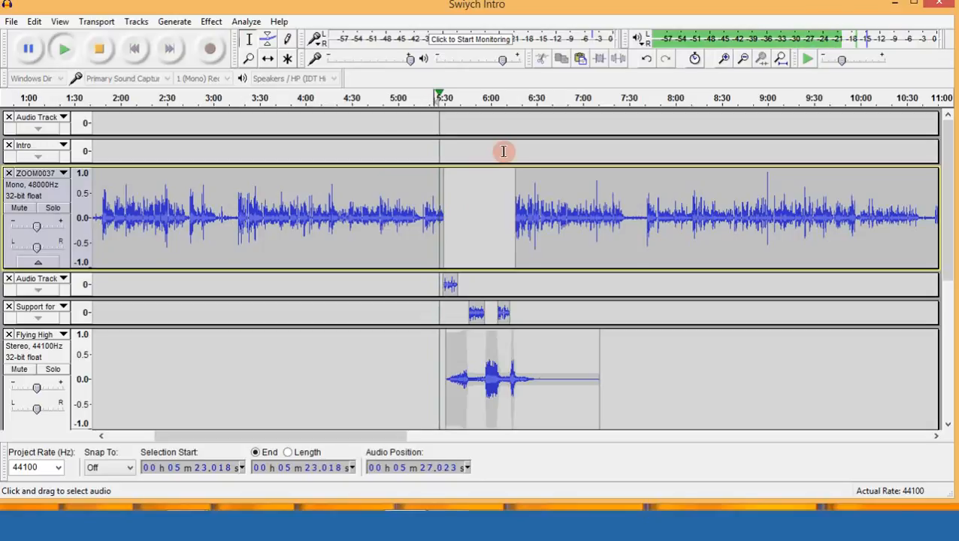
left_click(723, 59)
left_click(724, 59)
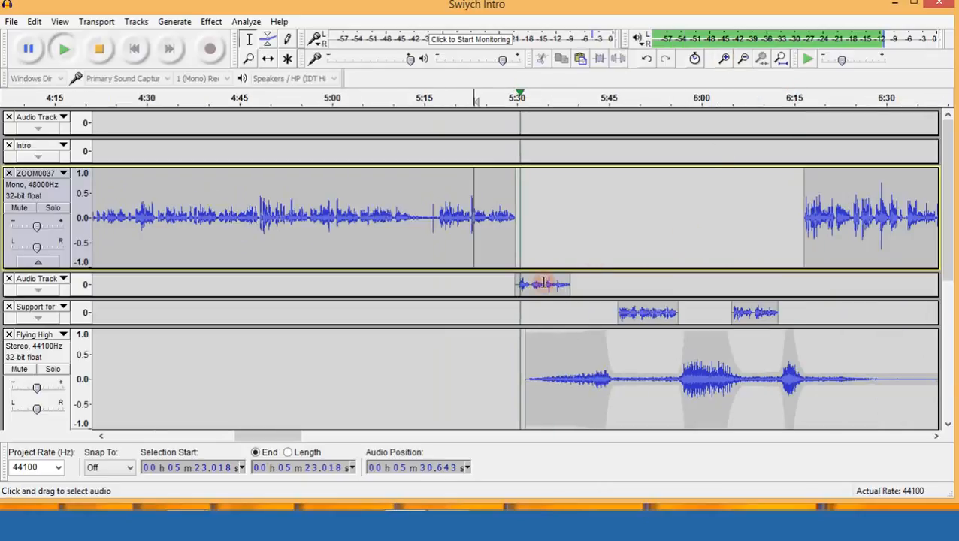
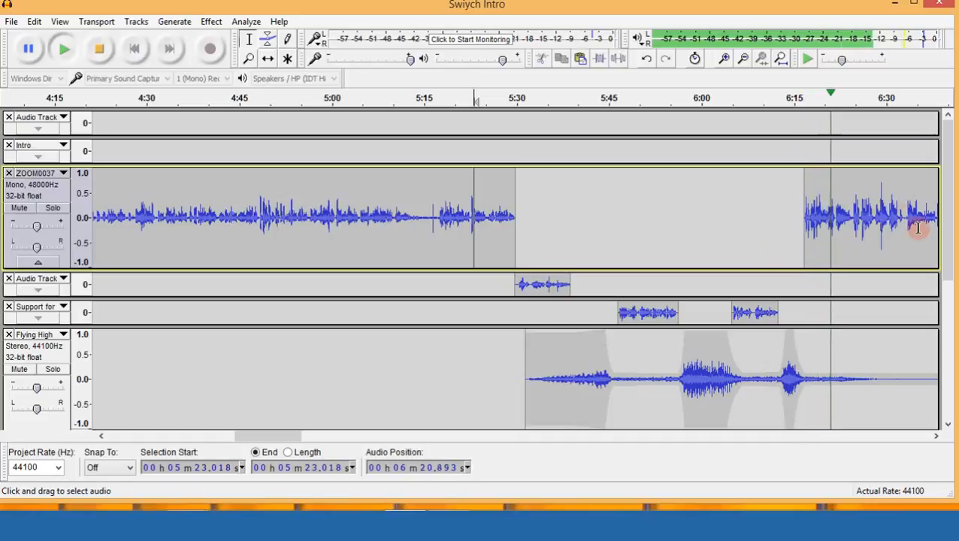
left_click(938, 437)
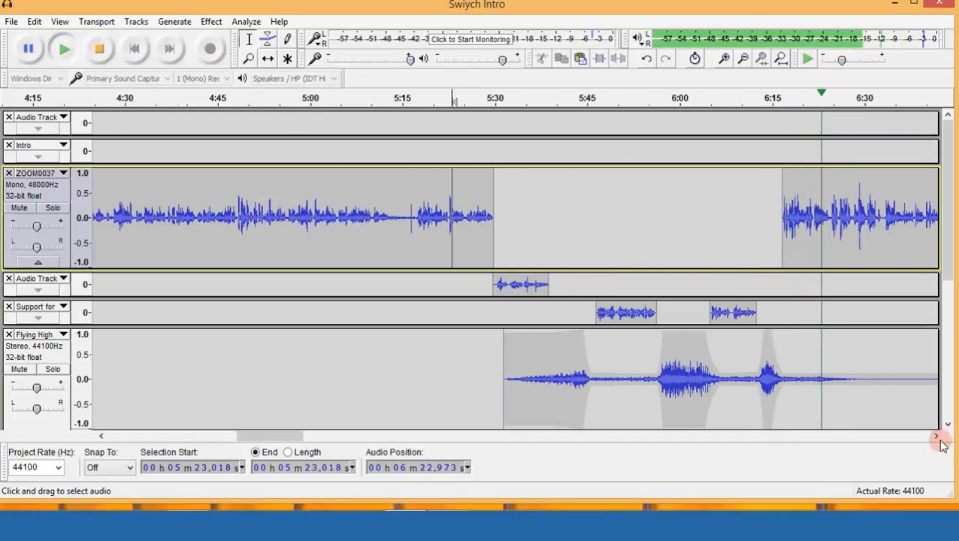
left_click(938, 436)
left_click(938, 437)
left_click(938, 436)
left_click(938, 437)
left_click(937, 436)
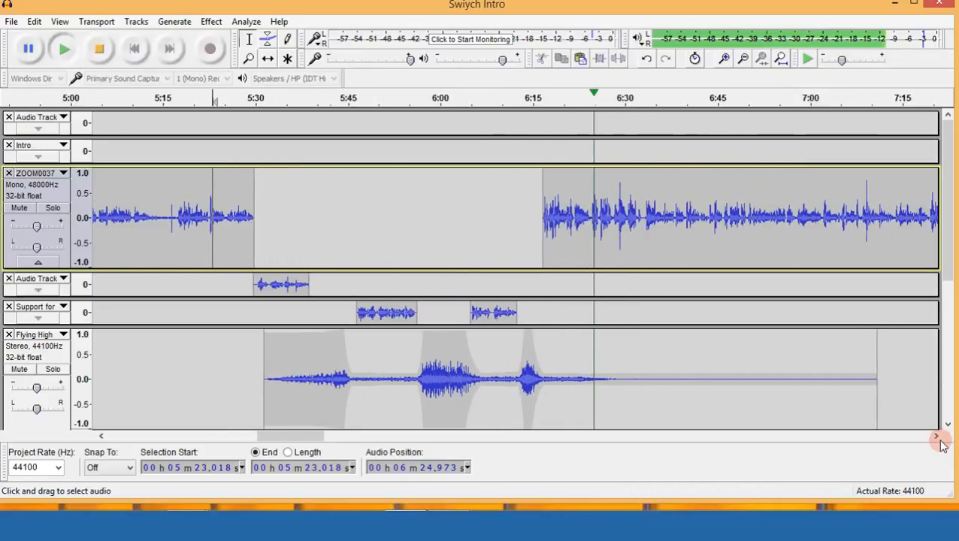
left_click(938, 437)
left_click(938, 437)
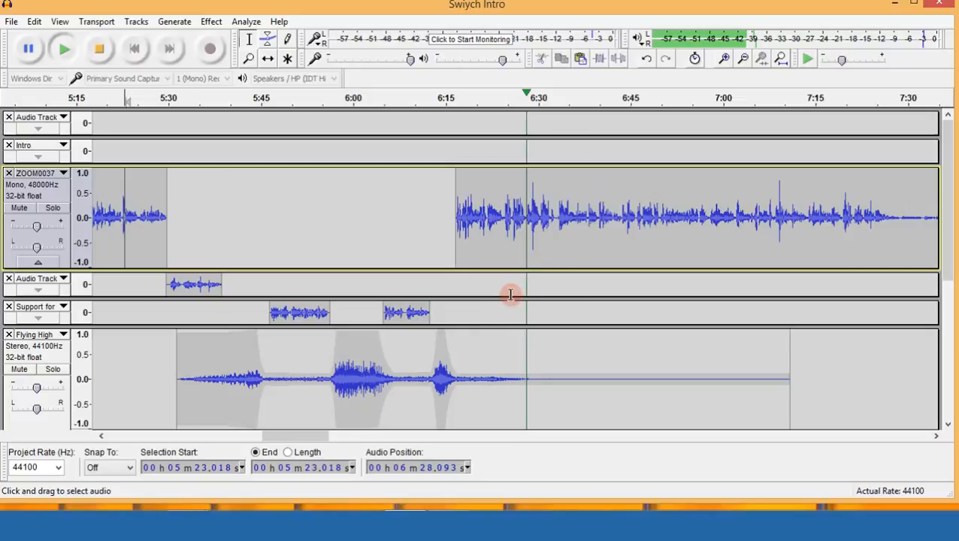
key("space")
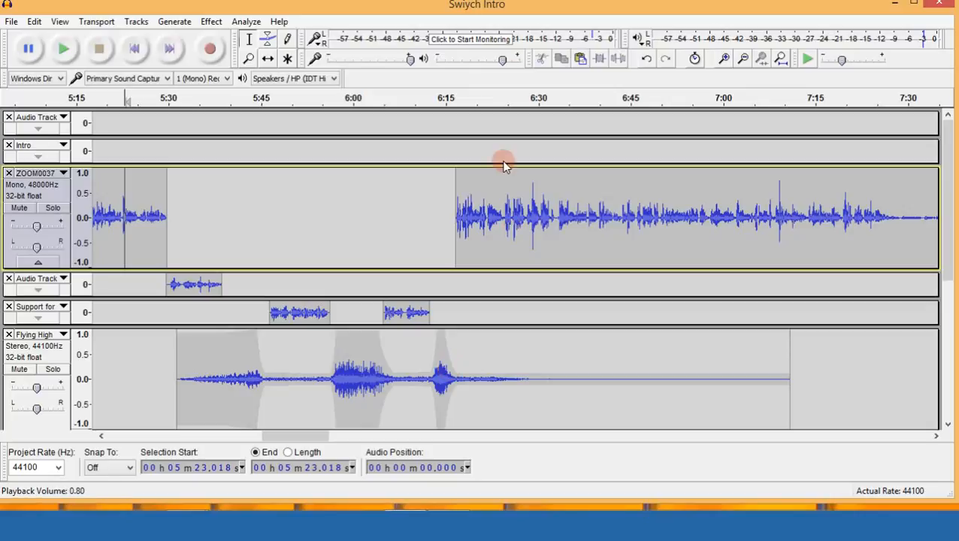
Split the Flying High music at about 6:16.7 and shift its tail to start at about 7:05.
left_click_drag(456, 379, 474, 380)
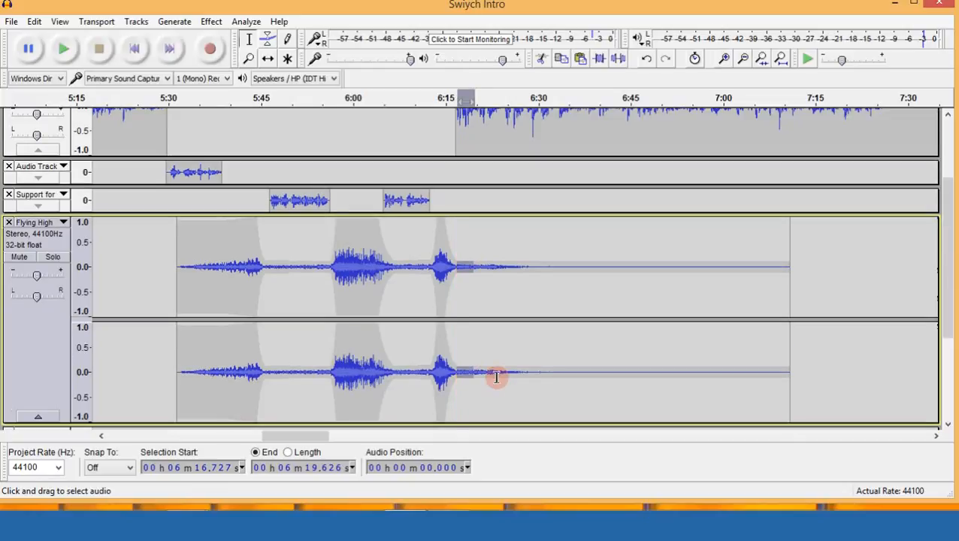
key("Left")
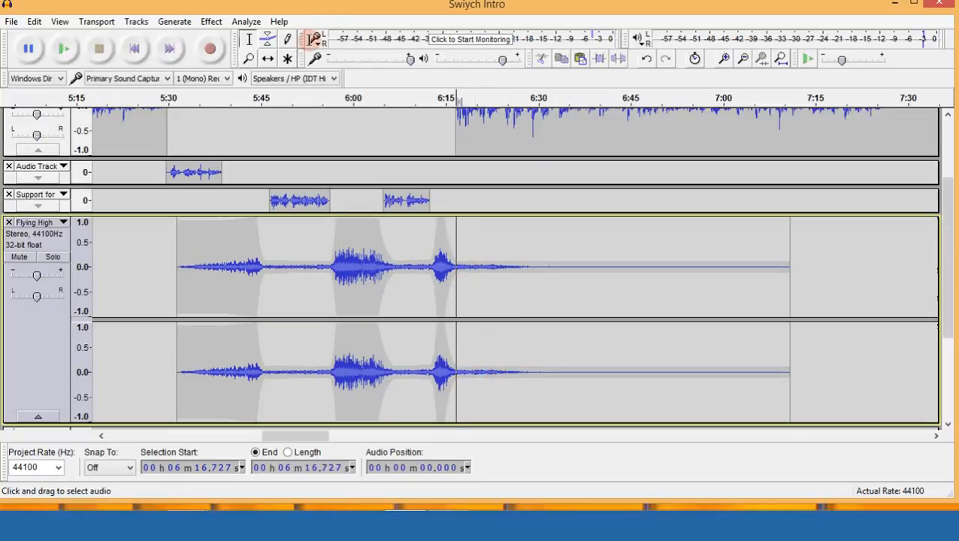
key("F5")
left_click_drag(500, 238, 798, 265)
left_click(245, 41)
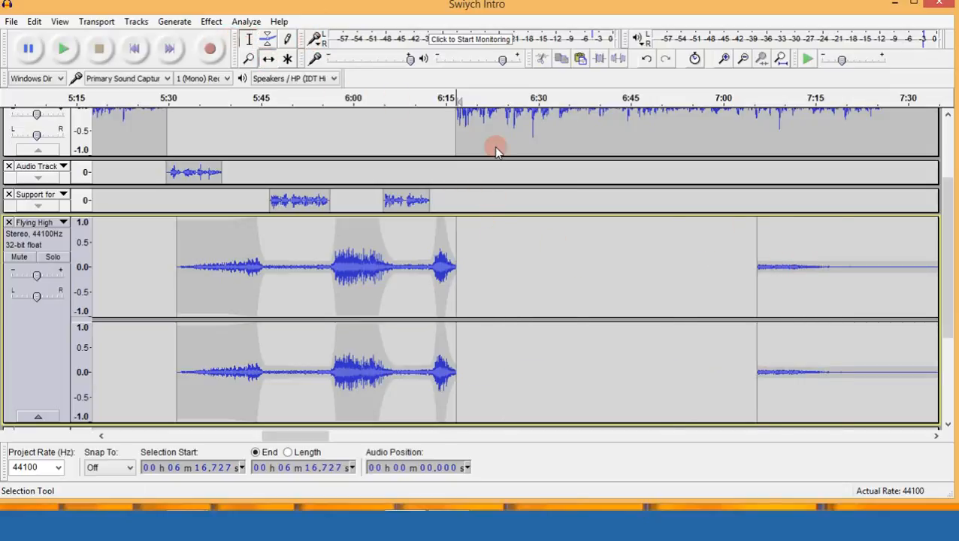
Play the transition from about 6:14.8, and undo the split and shift of the Flying High music tail.
left_click(446, 133)
key("space")
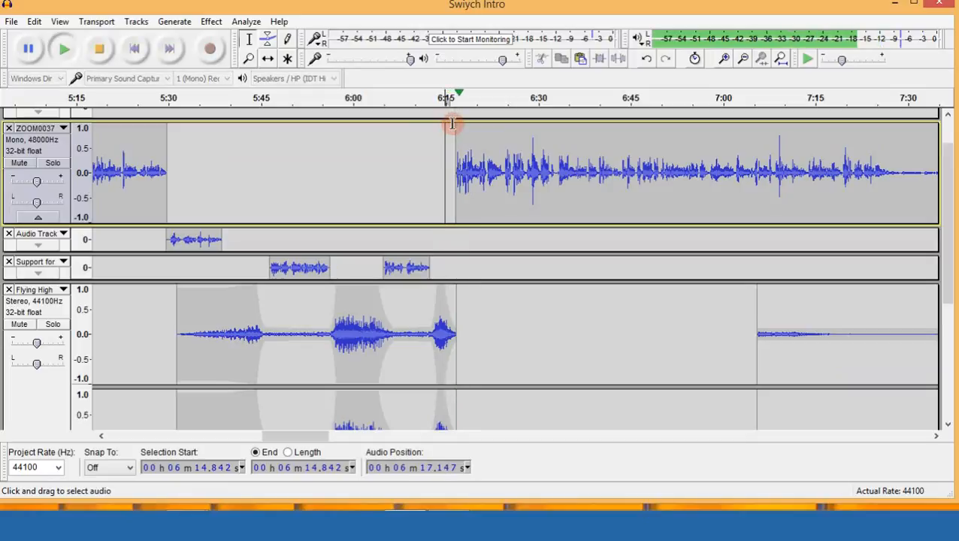
key("space")
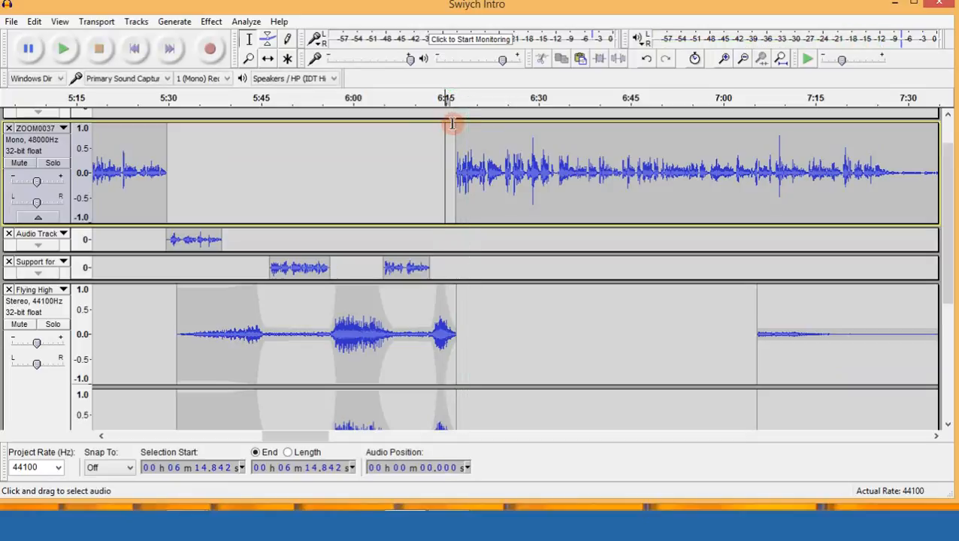
key("ctrl+z")
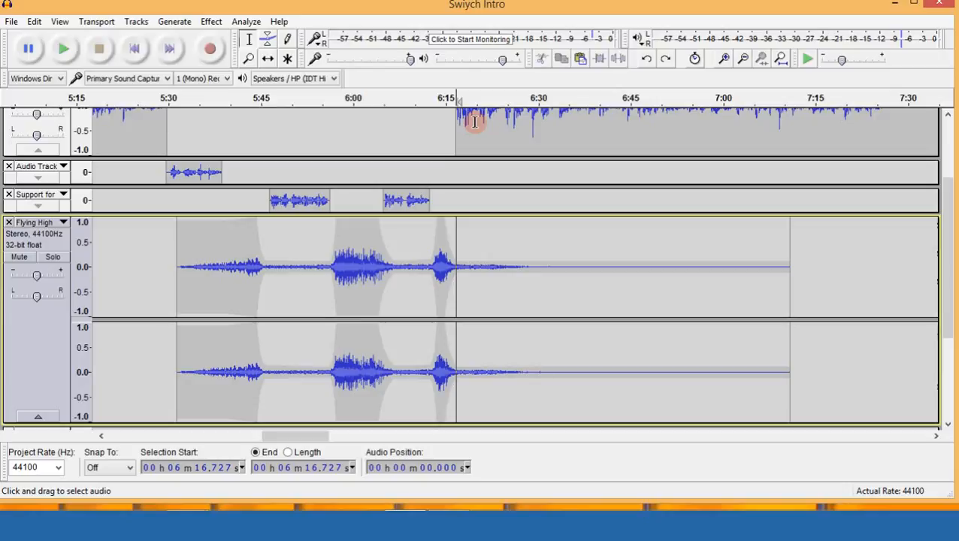
Examine the Flying High fade-out from about 6:15 to 6:30 and play the mix from about 6:16.
left_click(446, 261)
left_click(540, 277, "shift")
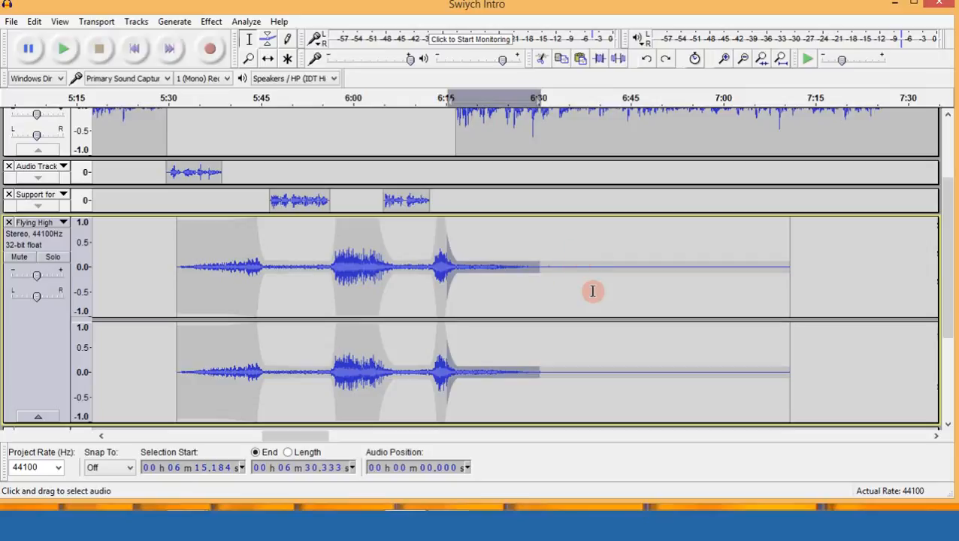
left_click(587, 268)
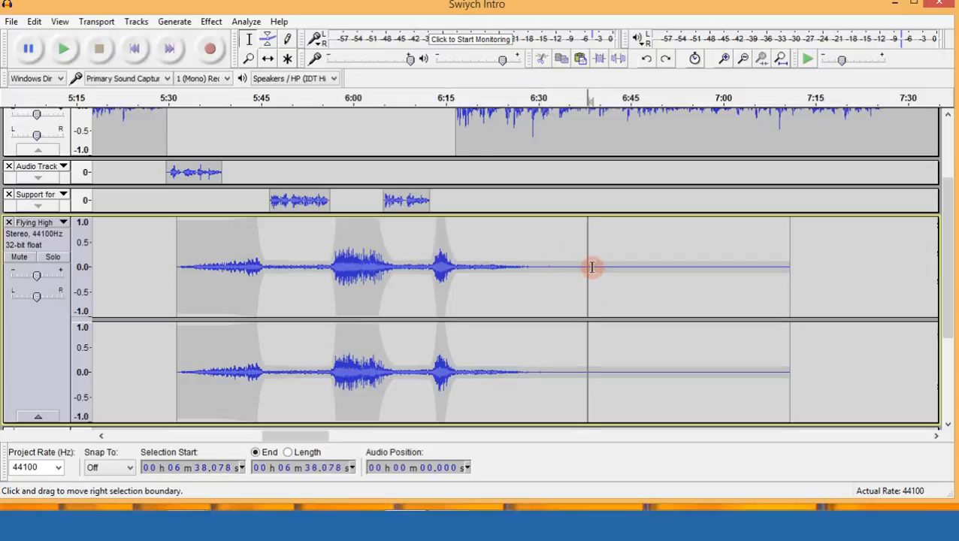
left_click(454, 149)
scroll(426, 130, "up", 2)
left_click(64, 49)
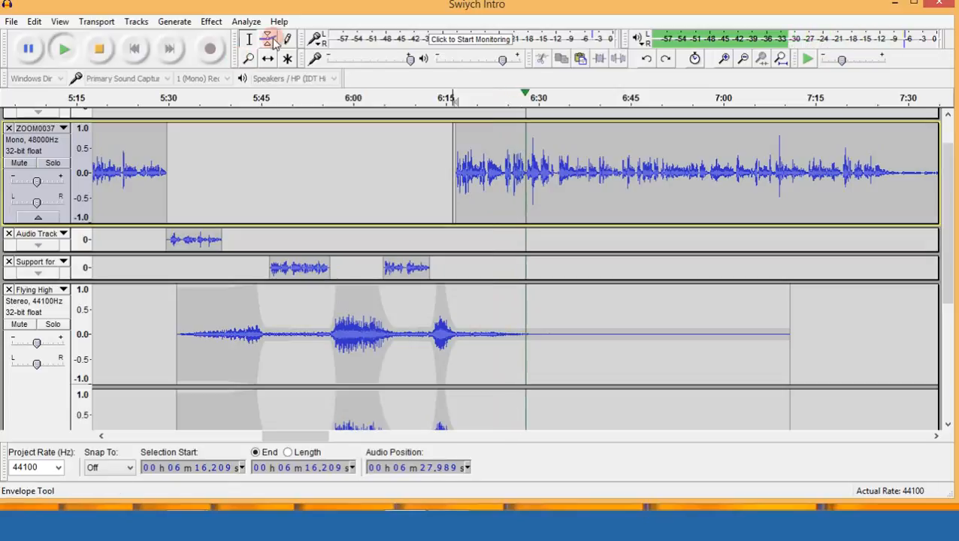
left_click(803, 139)
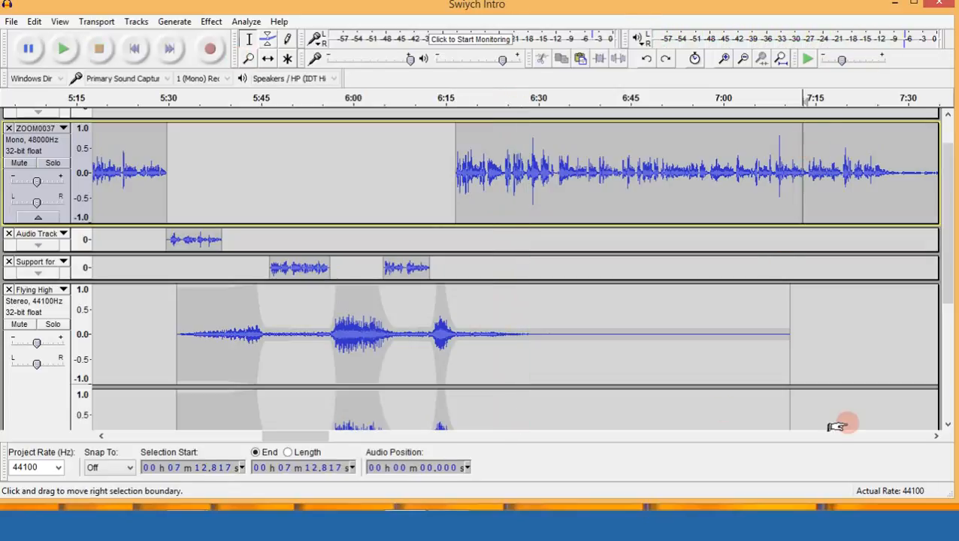
Amplify the ZOOM0037 narration from about 6:16.7 to 7:27.5 to a new peak amplitude of -1.0 dB without clipping.
left_click(937, 435)
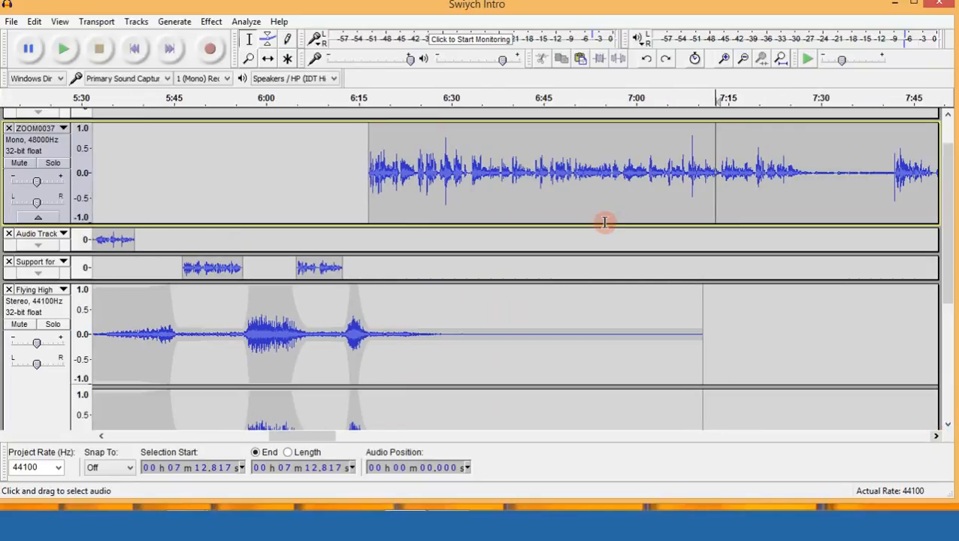
left_click(367, 155)
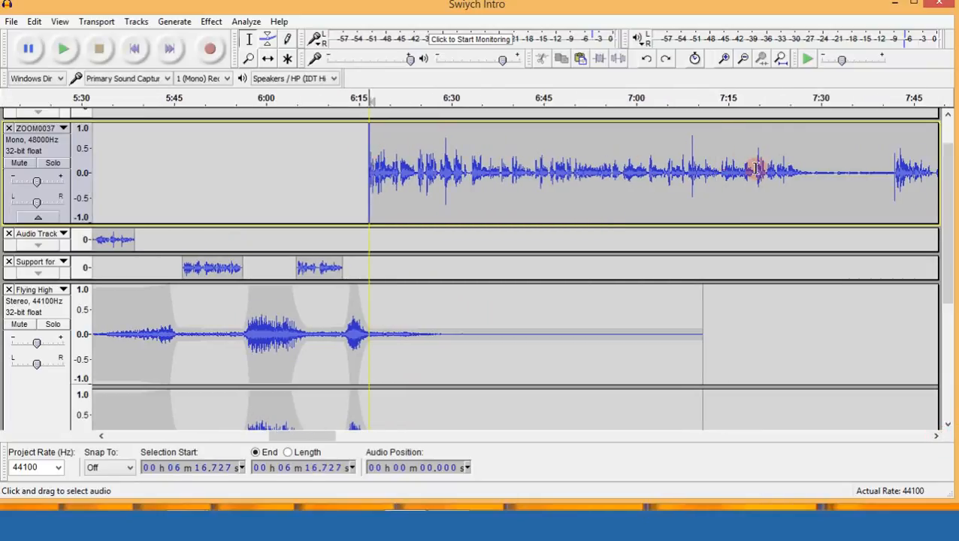
left_click(805, 171, "shift")
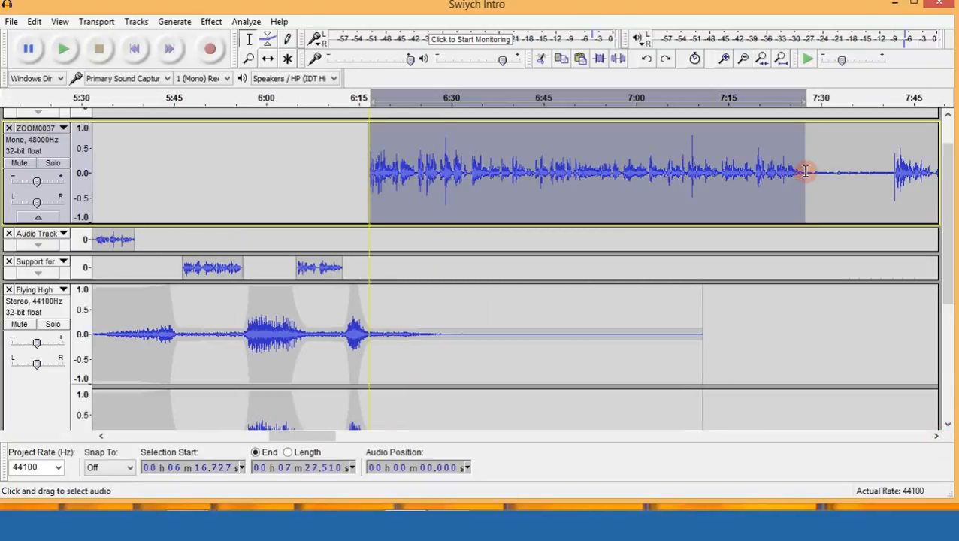
left_click(211, 21)
left_click(269, 27)
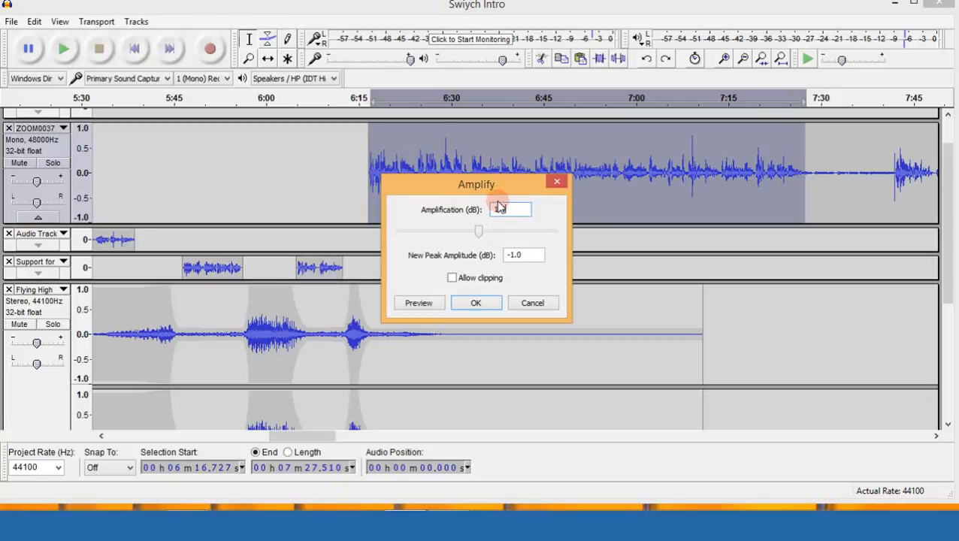
key("Return")
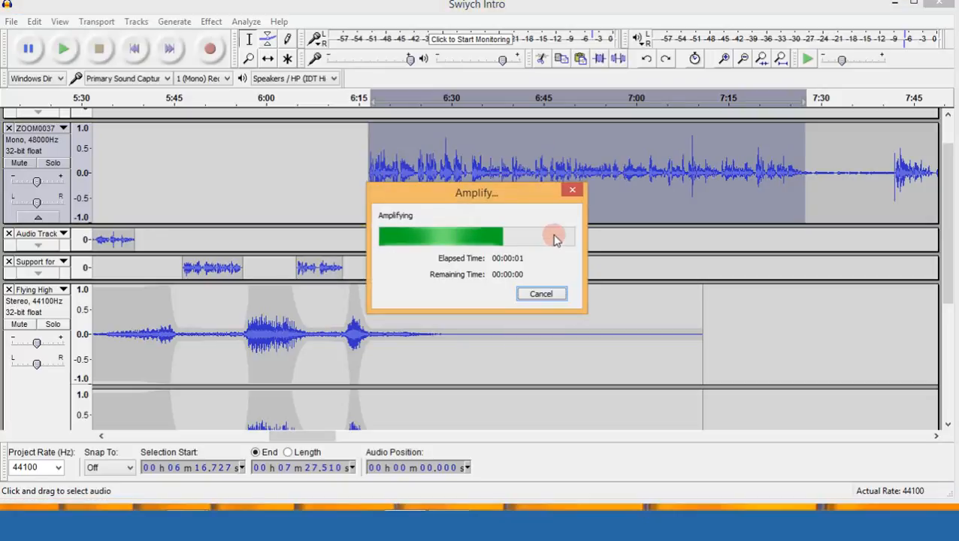
Delete the ZOOM0037 narration from about 7:28.5 to the end of its long clip.
left_click(780, 174)
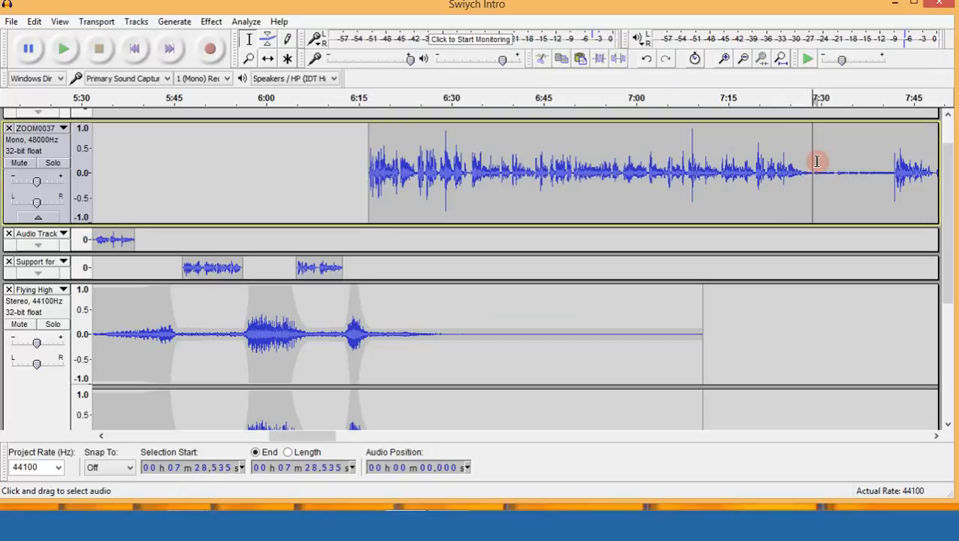
scroll(811, 161, "up", 1)
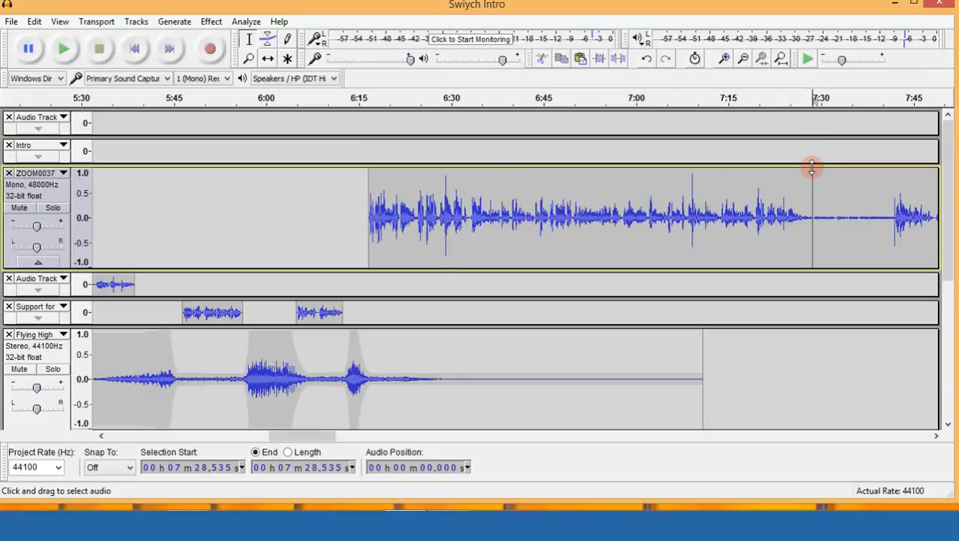
left_click_drag(812, 188, 920, 193)
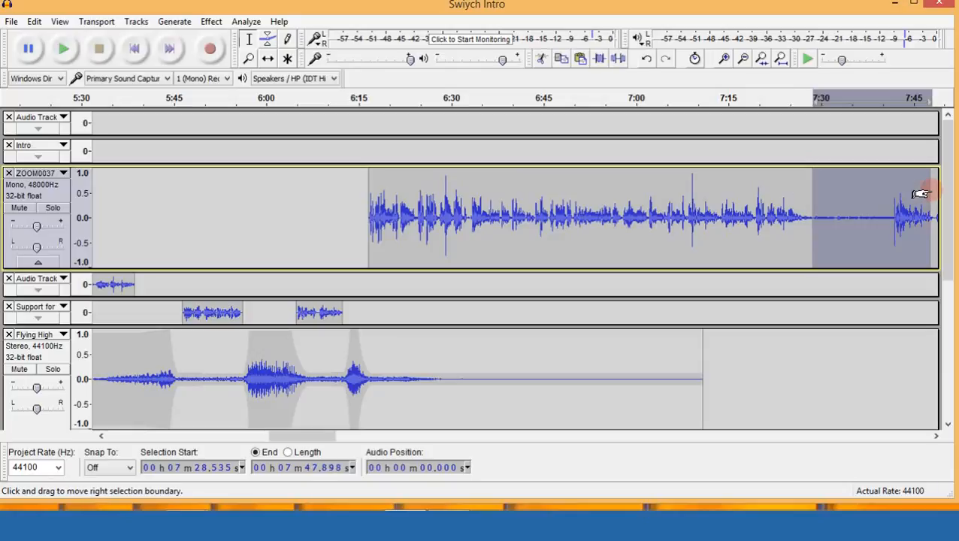
left_click(742, 59)
left_click(742, 58)
left_click(742, 59)
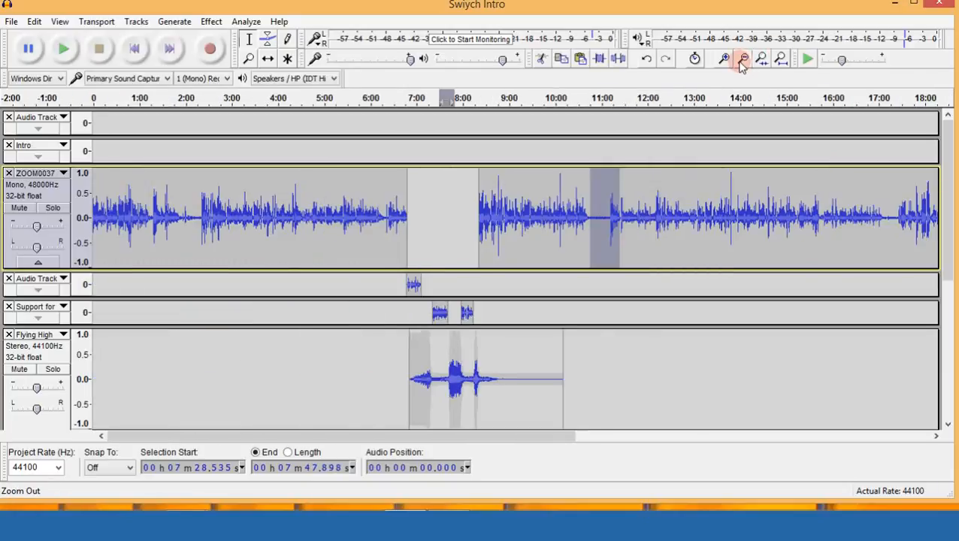
left_click(743, 58)
left_click(742, 58)
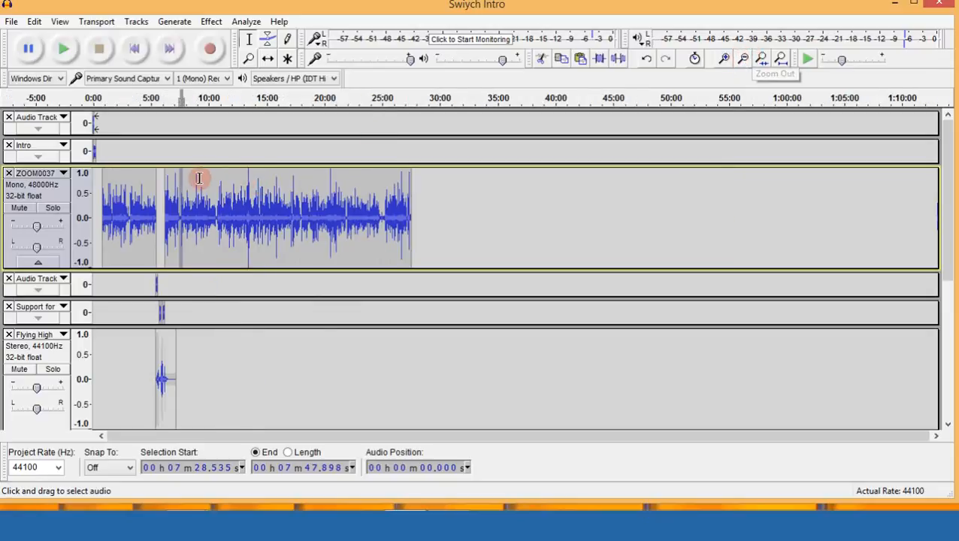
left_click_drag(182, 180, 419, 183)
key("Delete")
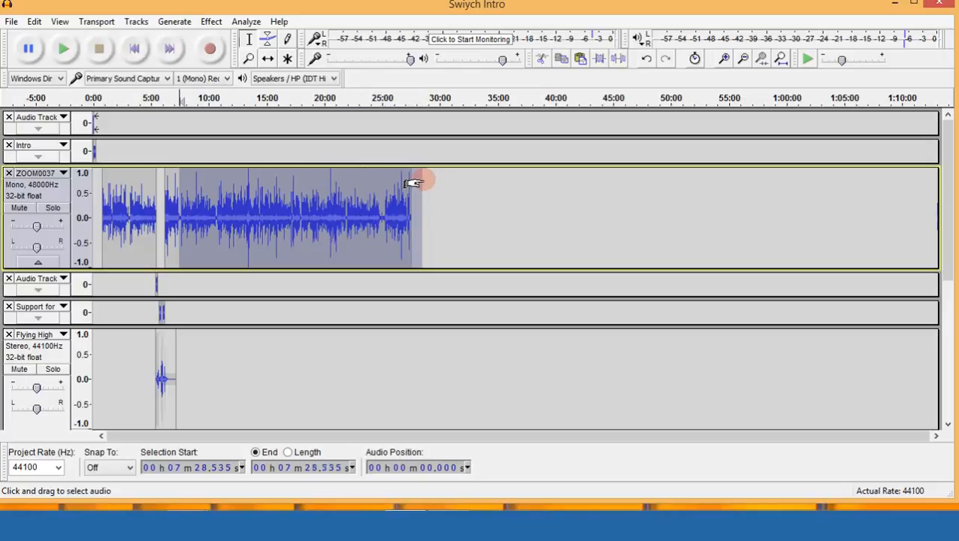
Review the shortened project, examining the narration's end near 7:25 and the tracks below the Flying High music.
left_click(781, 58)
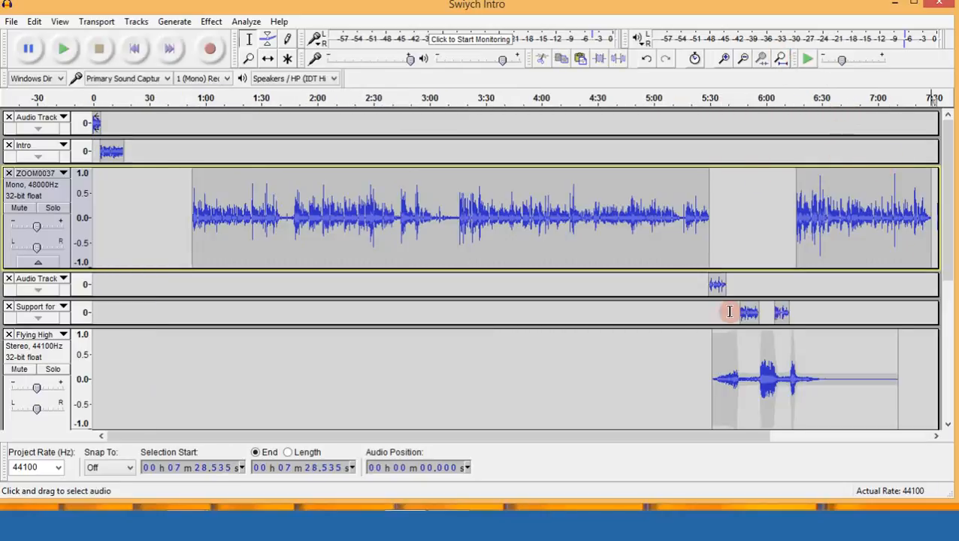
left_click_drag(654, 443, 862, 431)
left_click(720, 197)
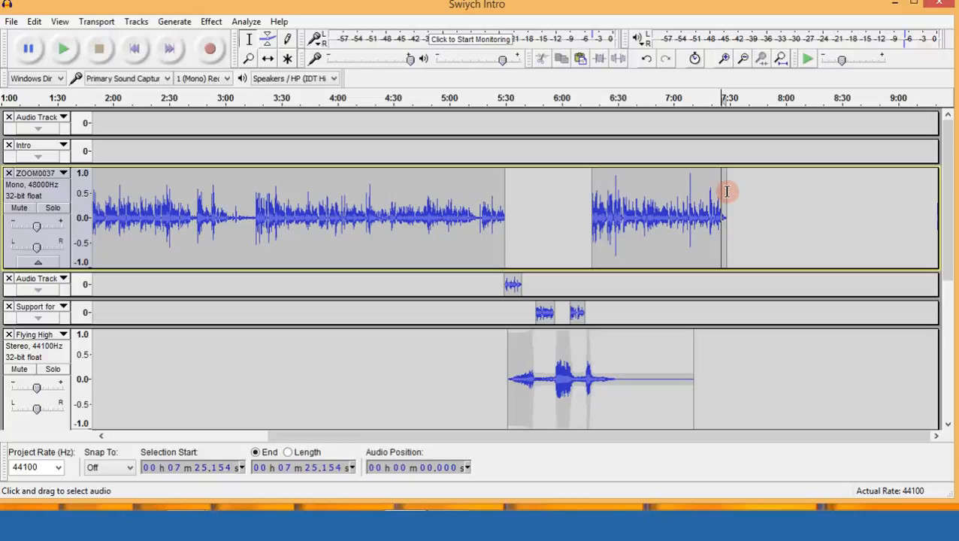
scroll(720, 232, "down", 1)
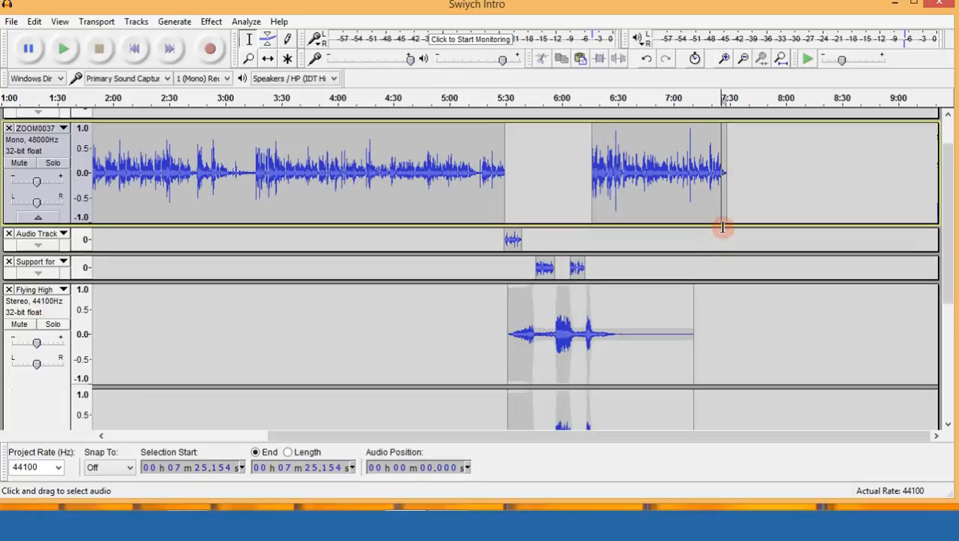
scroll(725, 217, "down", 3)
scroll(730, 206, "up", 3)
scroll(732, 205, "down", 5)
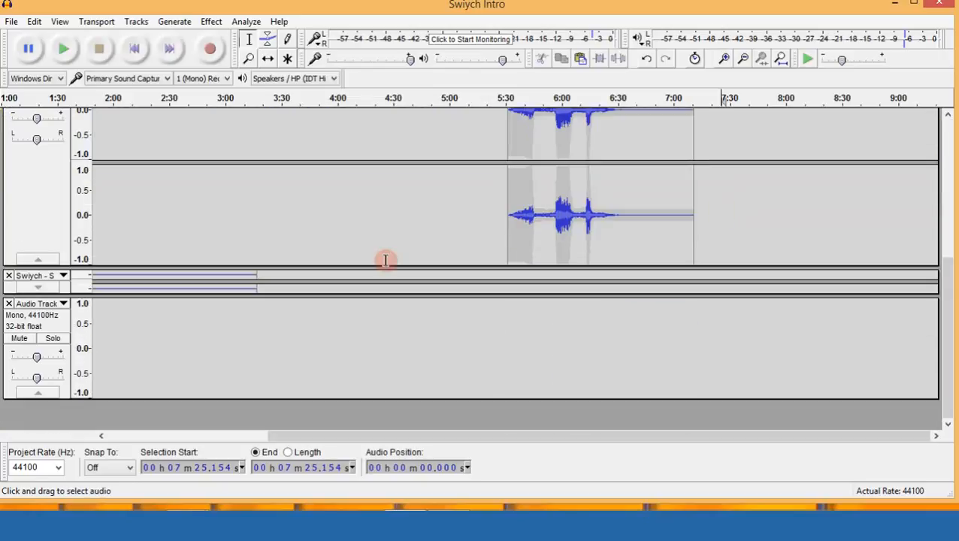
left_click(782, 60)
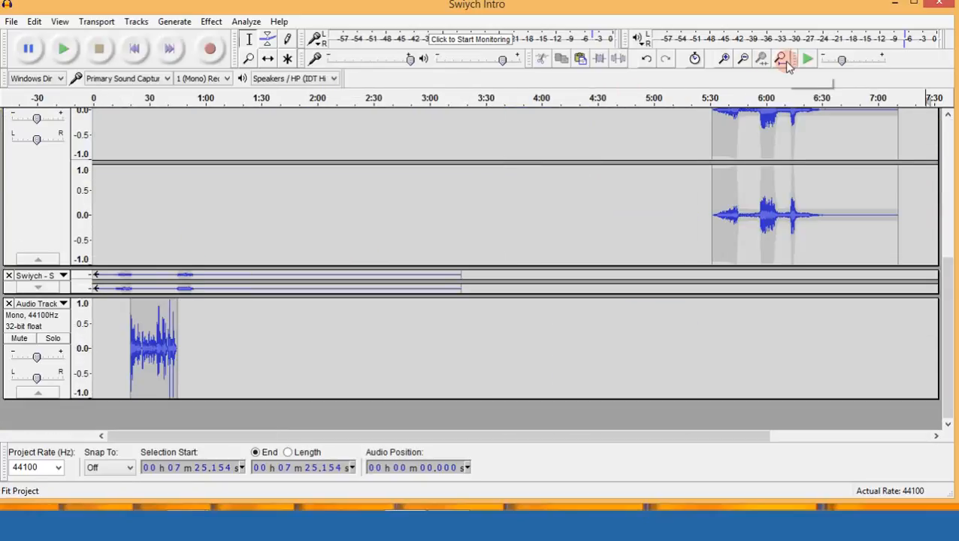
Collapse the bottom Audio Track and the Flying High track to compact height.
left_click(39, 391)
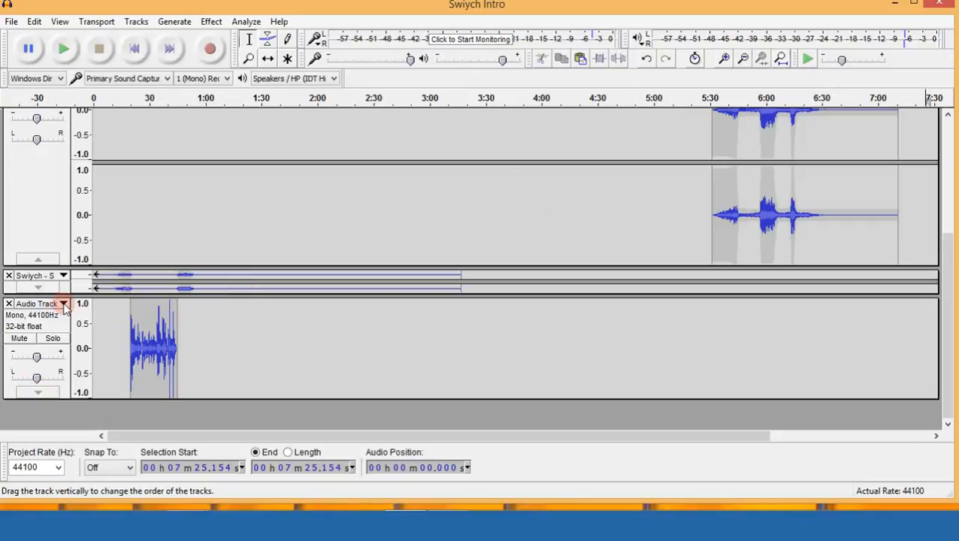
scroll(135, 243, "up", 5)
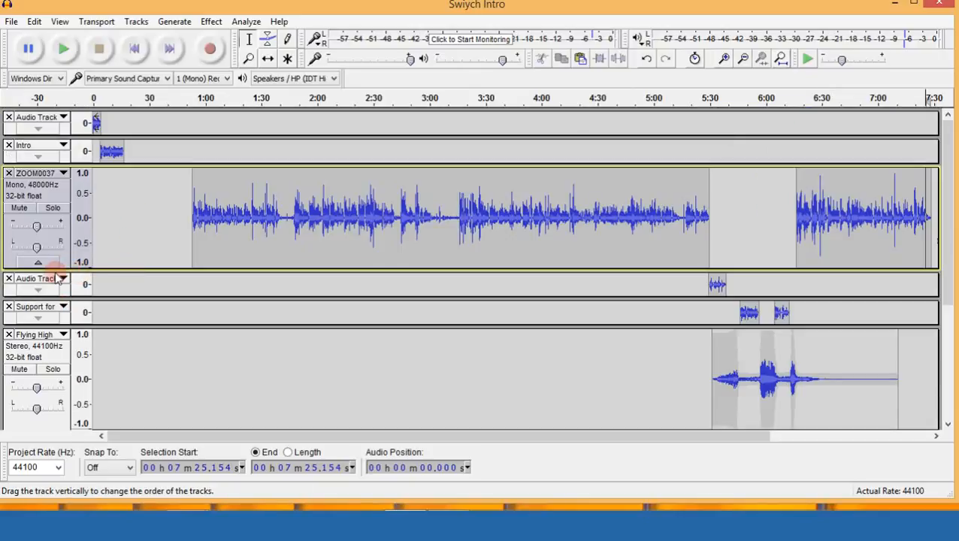
scroll(117, 256, "down", 5)
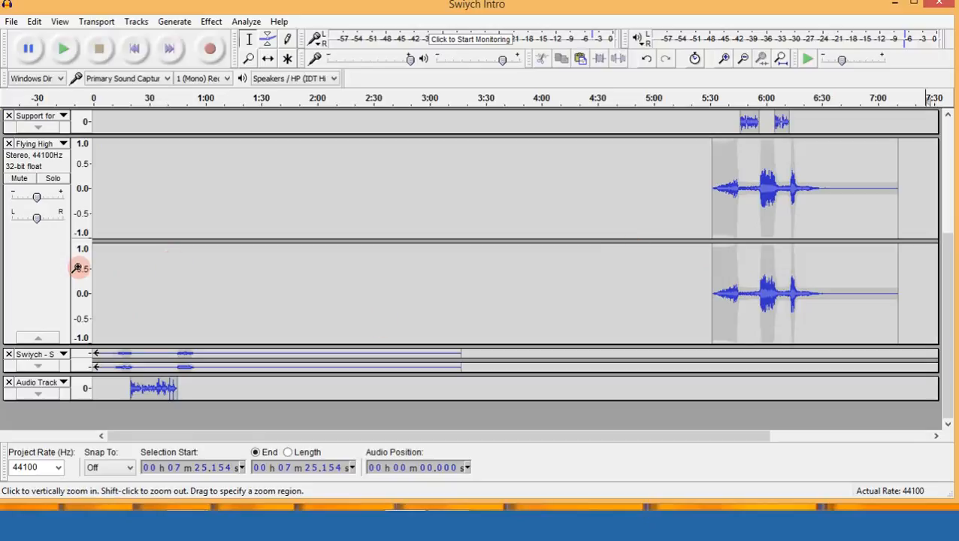
left_click(38, 337)
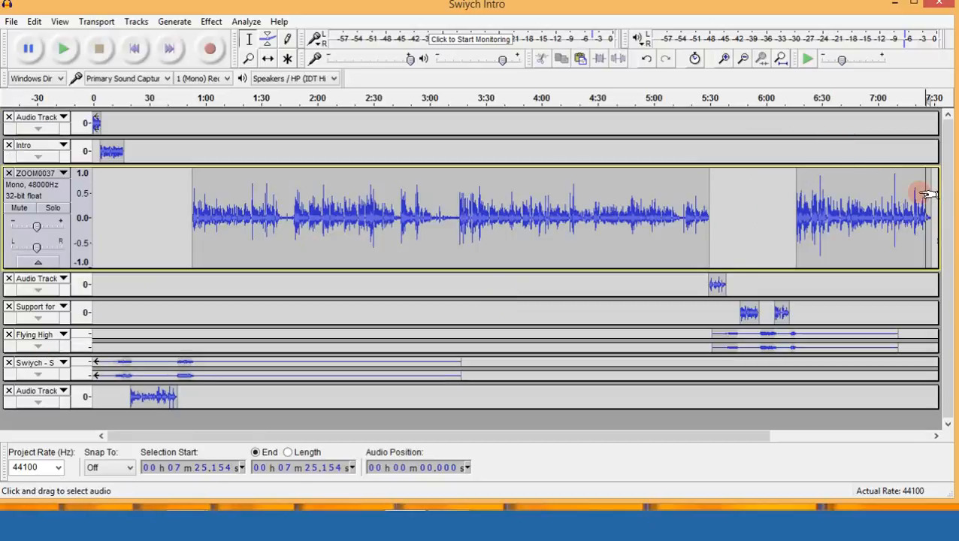
Place the edit cursor in the ZOOM0037 track just before the narration's end, at about 7:26.3.
left_click_drag(919, 194, 944, 207)
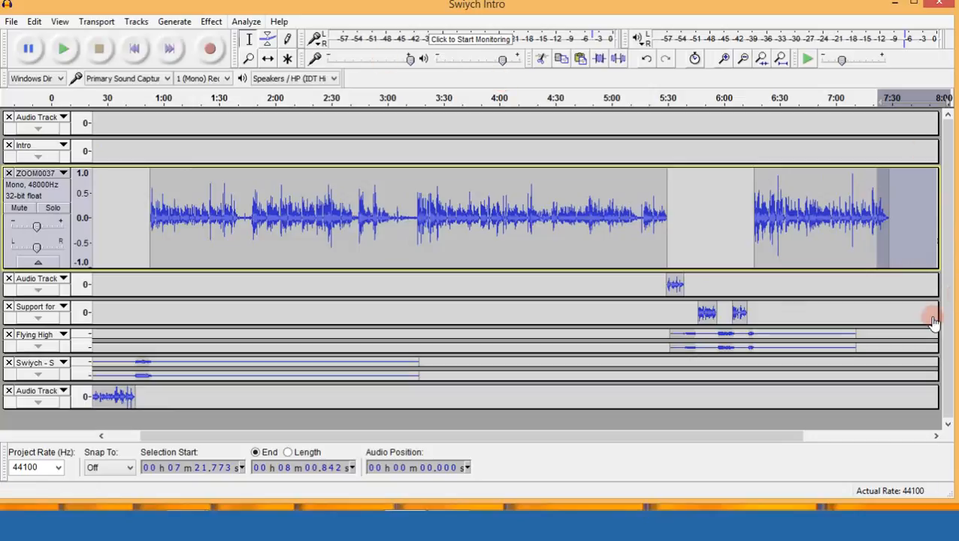
left_click(935, 437)
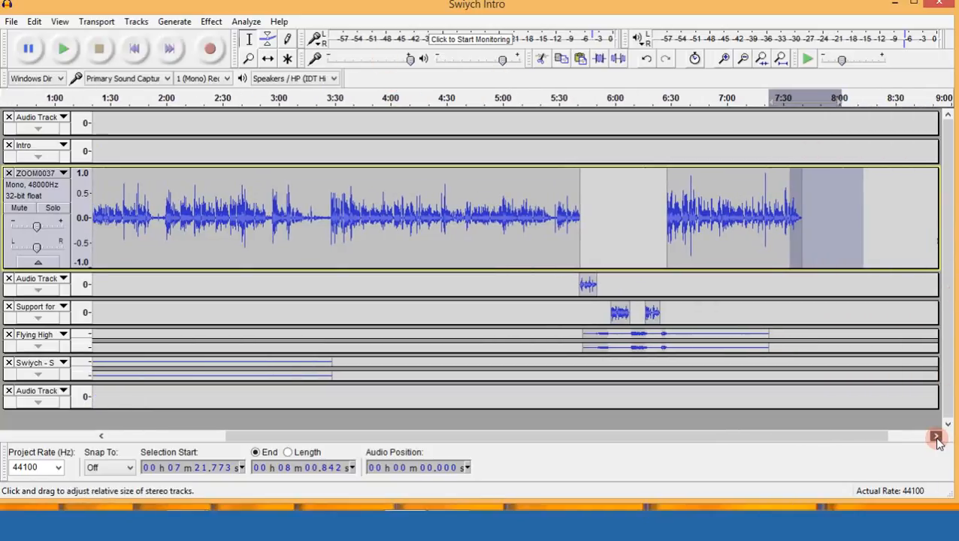
left_click(936, 437)
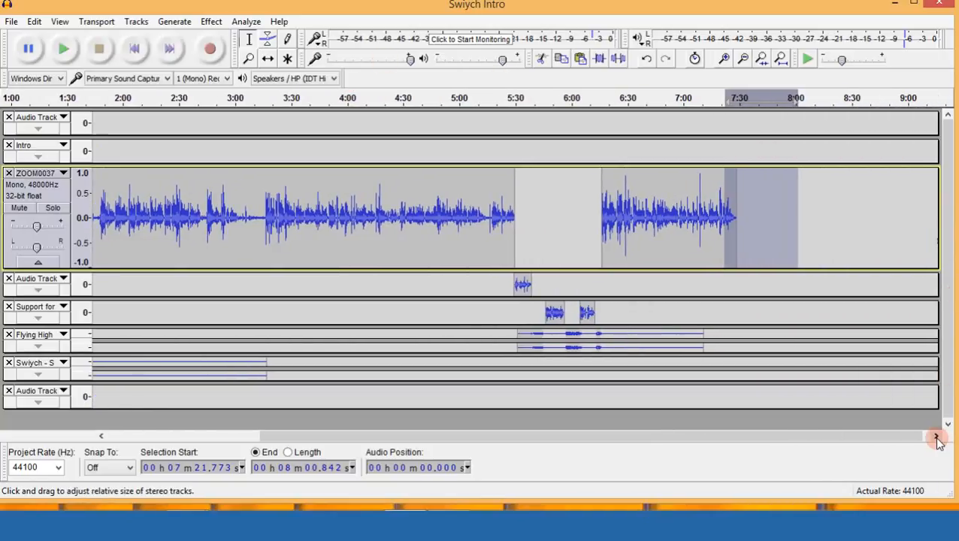
left_click(719, 184)
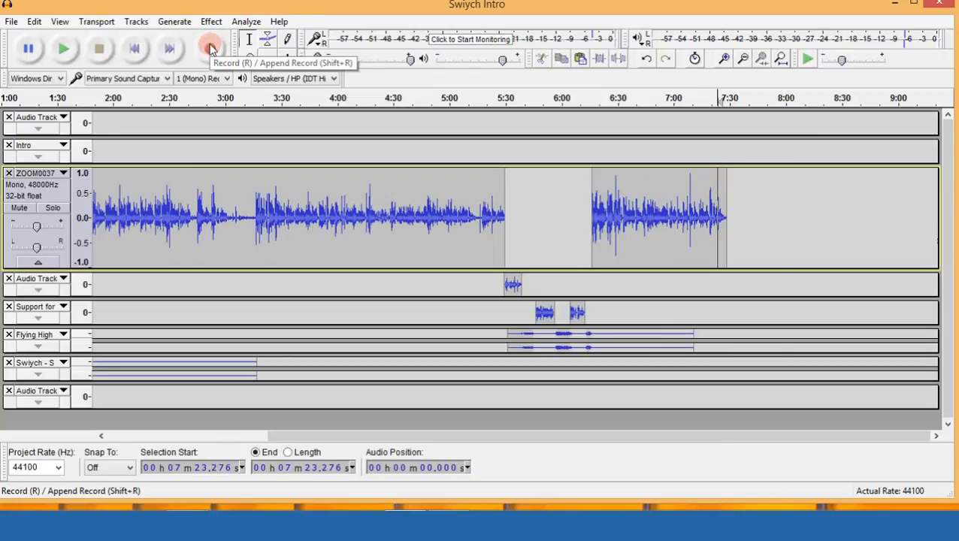
left_click(735, 284)
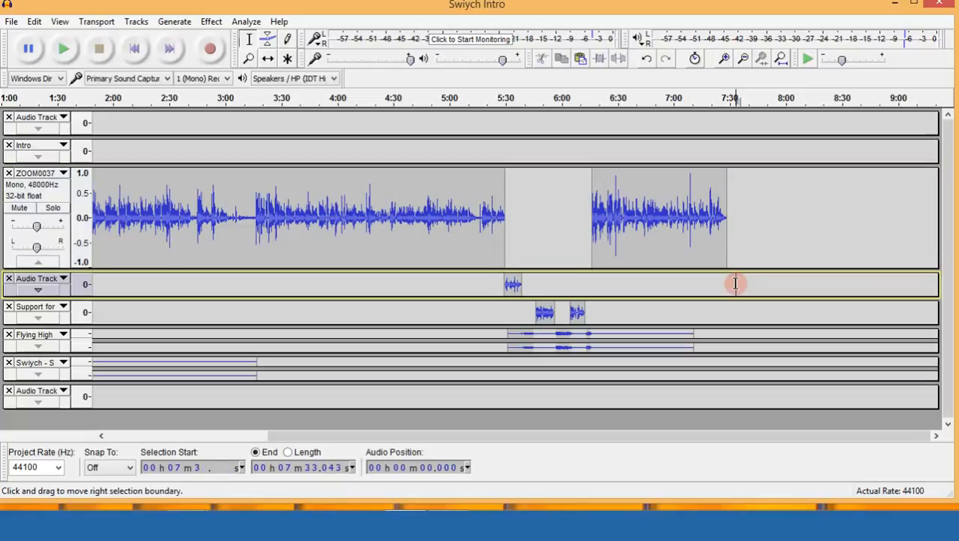
left_click(266, 59)
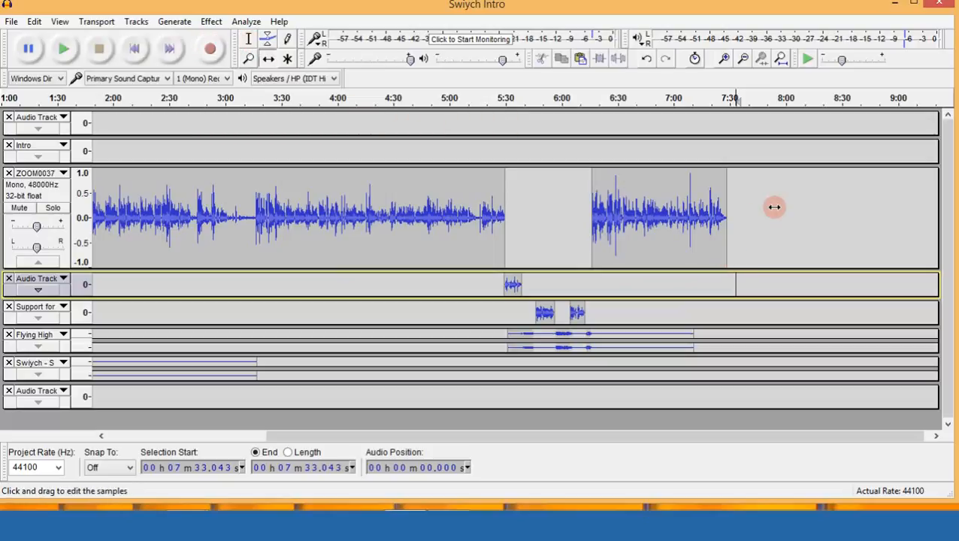
left_click(249, 38)
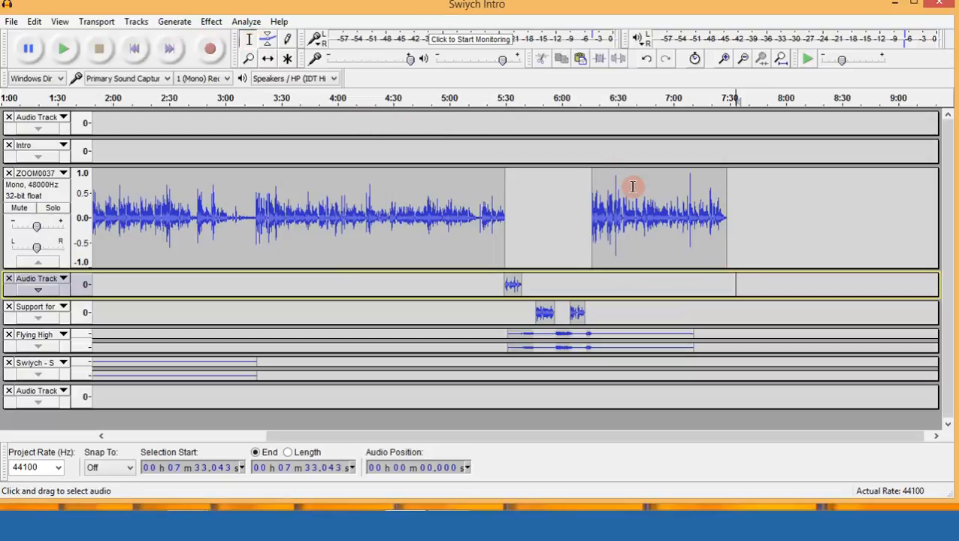
left_click(722, 200)
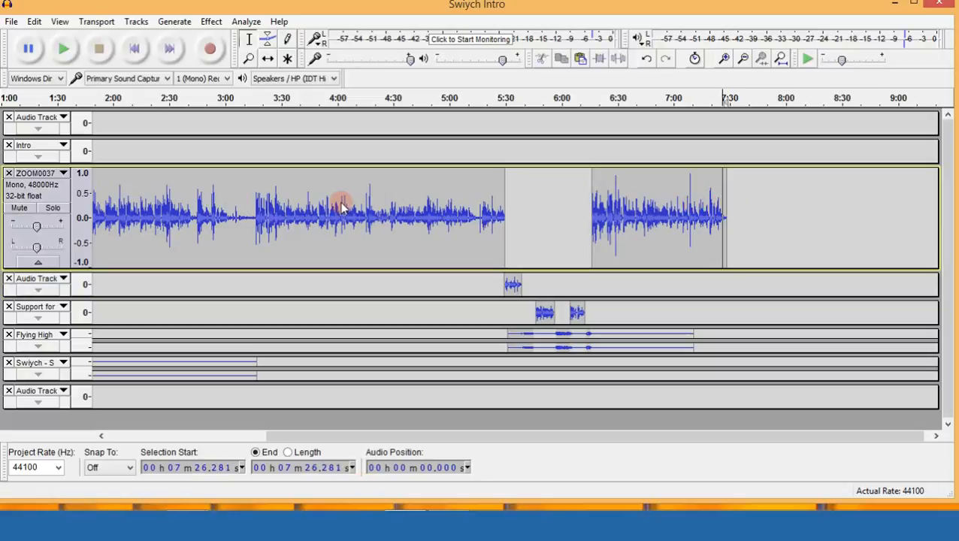
Start an audio import and browse to the Swiych folder under Documents, Podlobe and Channels.
left_click(11, 22)
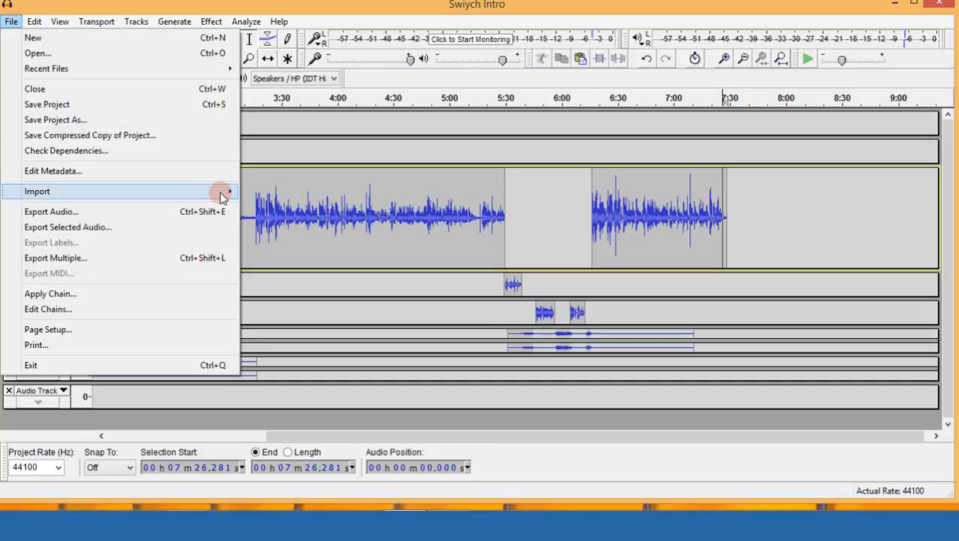
mouse_move(222, 192)
left_click(301, 193)
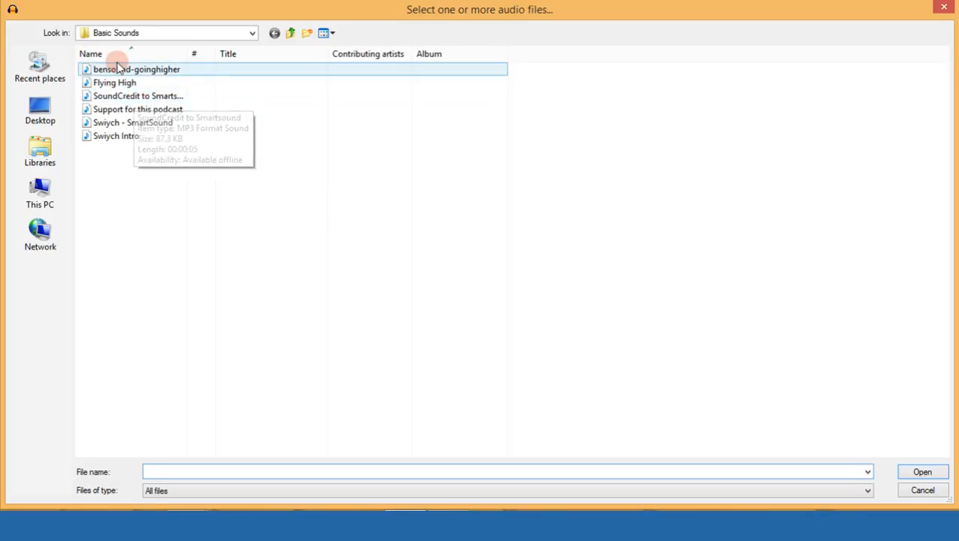
left_click(251, 35)
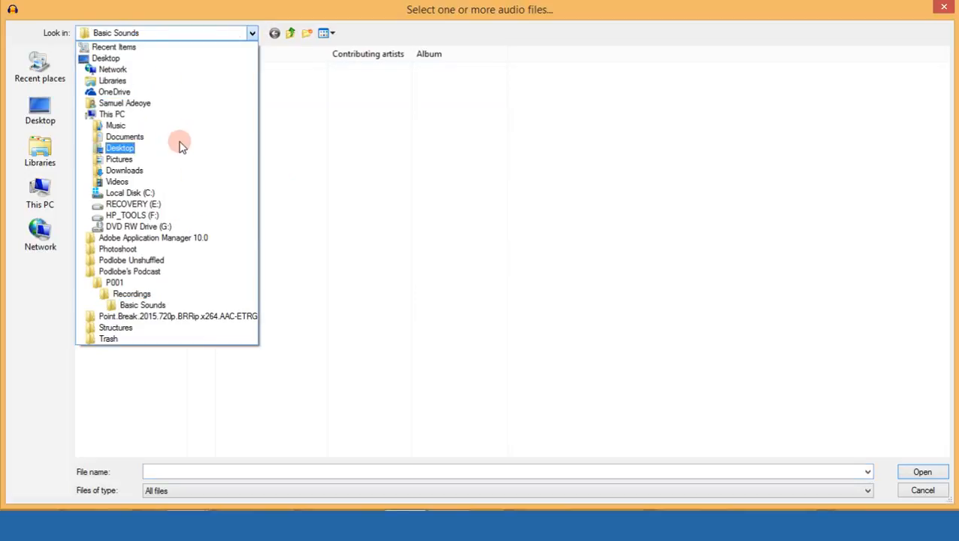
left_click(178, 138)
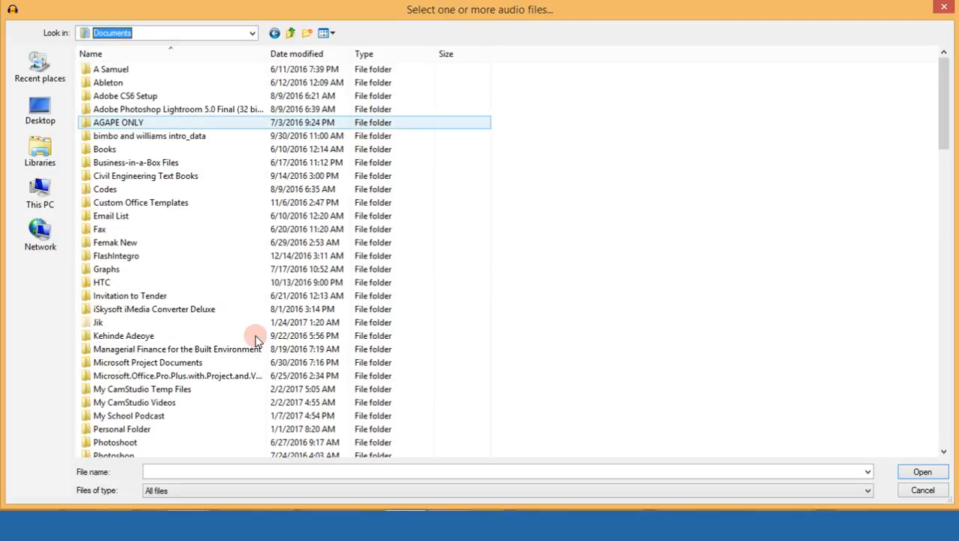
left_click(165, 419)
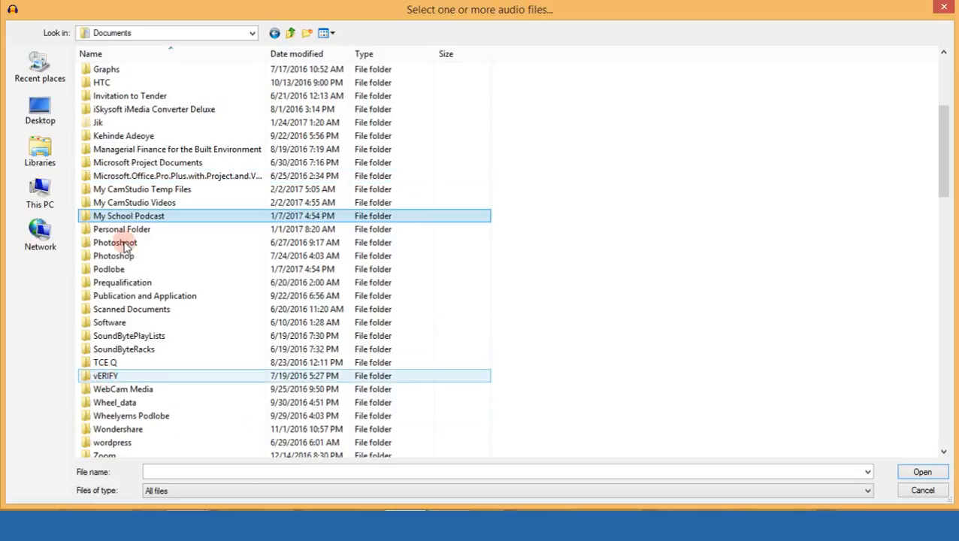
double_click(113, 269)
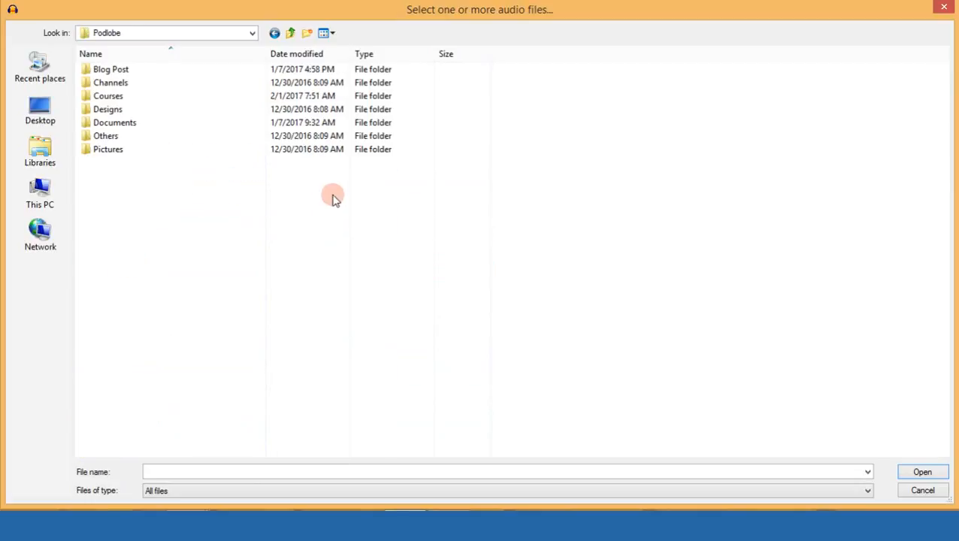
left_click(110, 111)
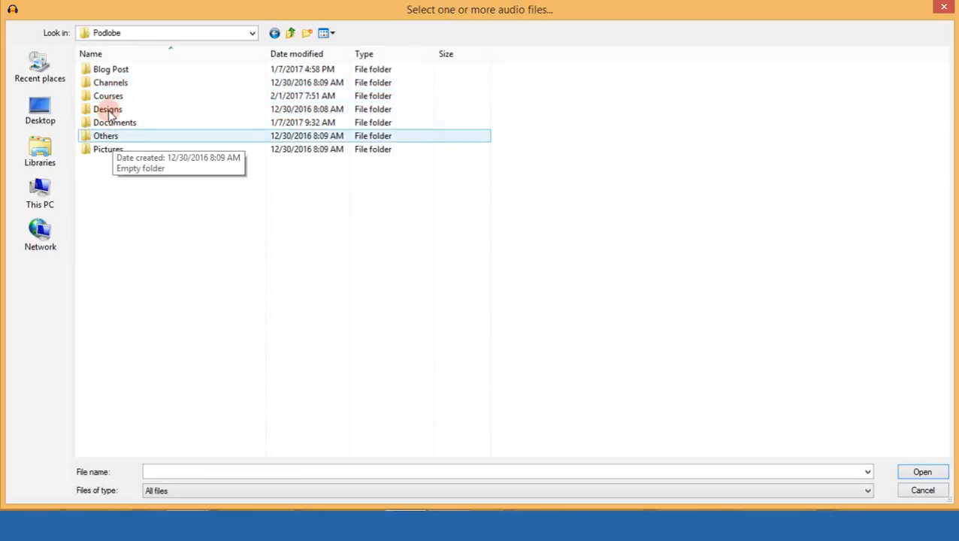
double_click(114, 84)
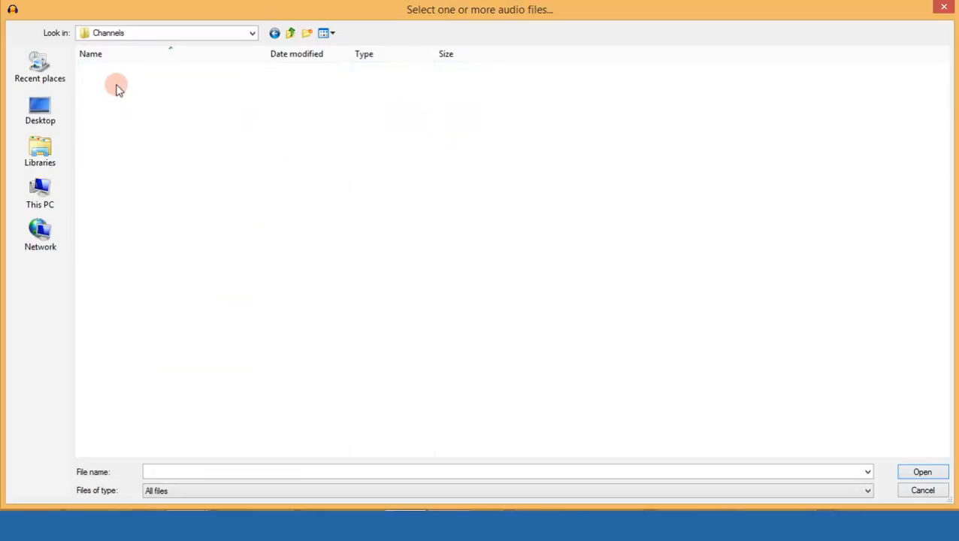
double_click(115, 82)
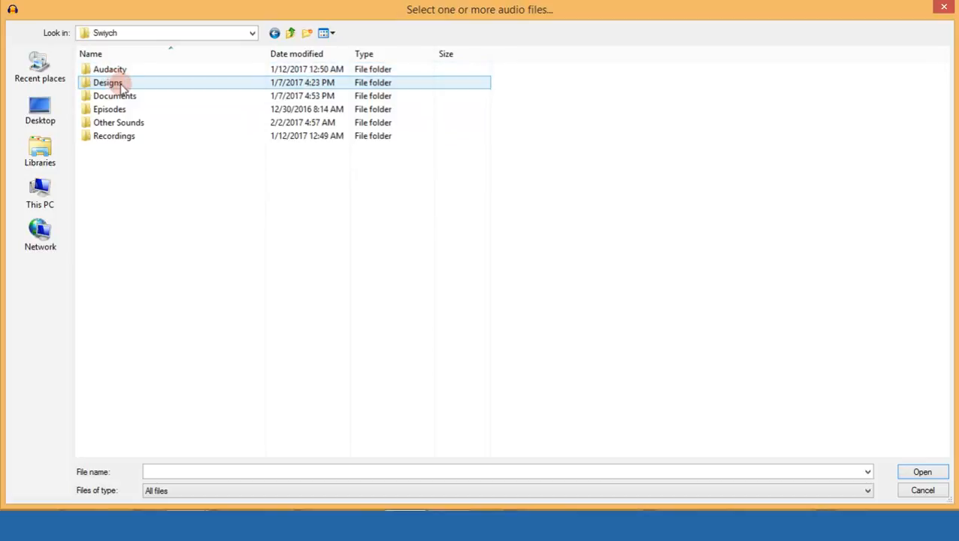
Look through Swiych's Other Sounds and Recordings folders for audio to import, keeping the file type on All files.
double_click(118, 123)
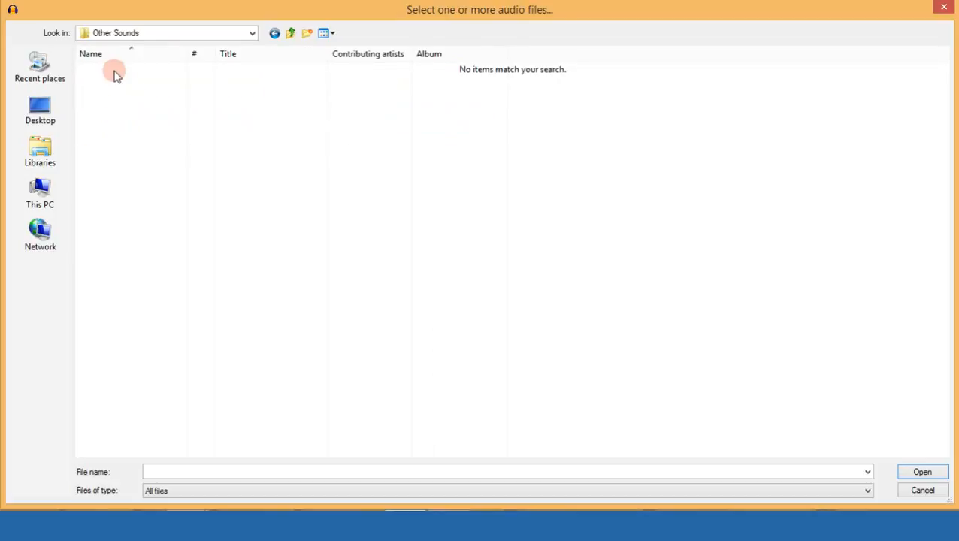
key("BackSpace")
double_click(118, 135)
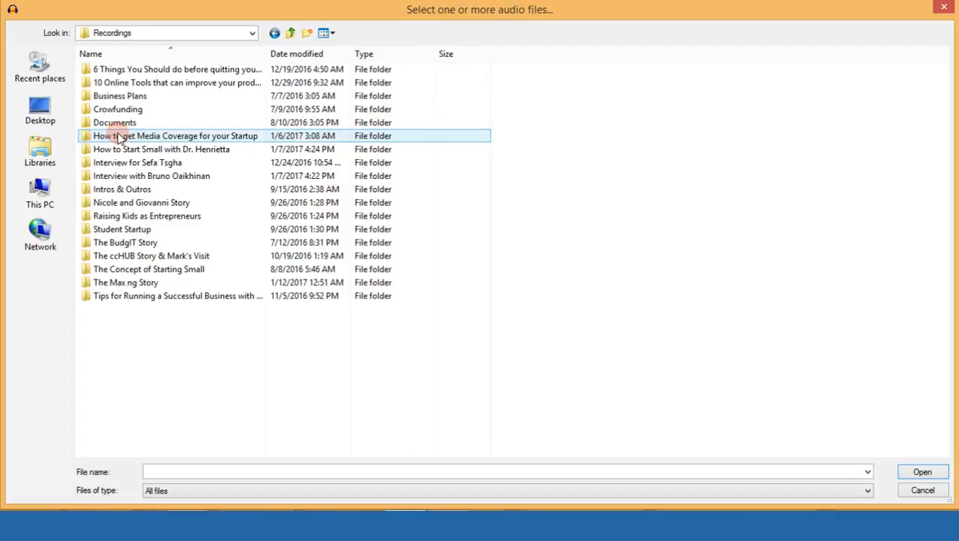
key("BackSpace")
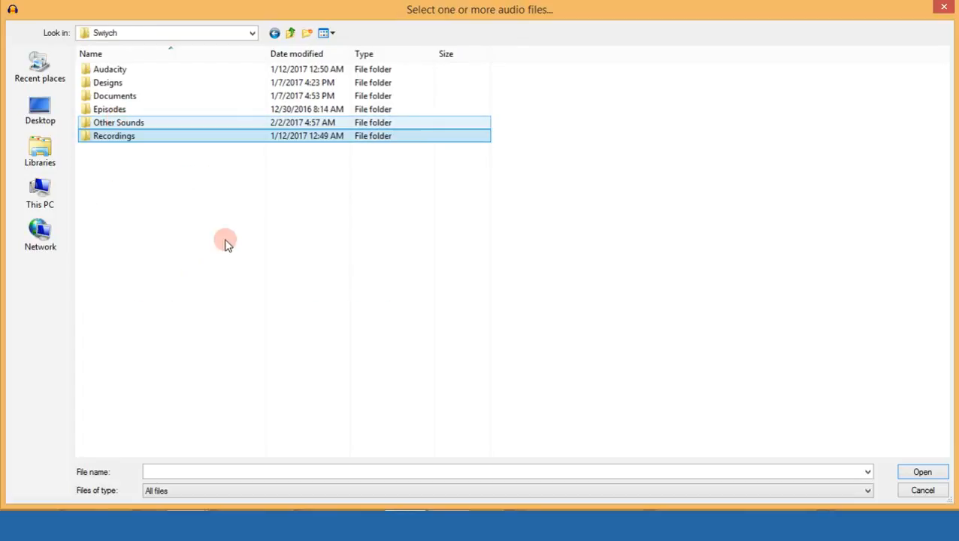
left_click(451, 490)
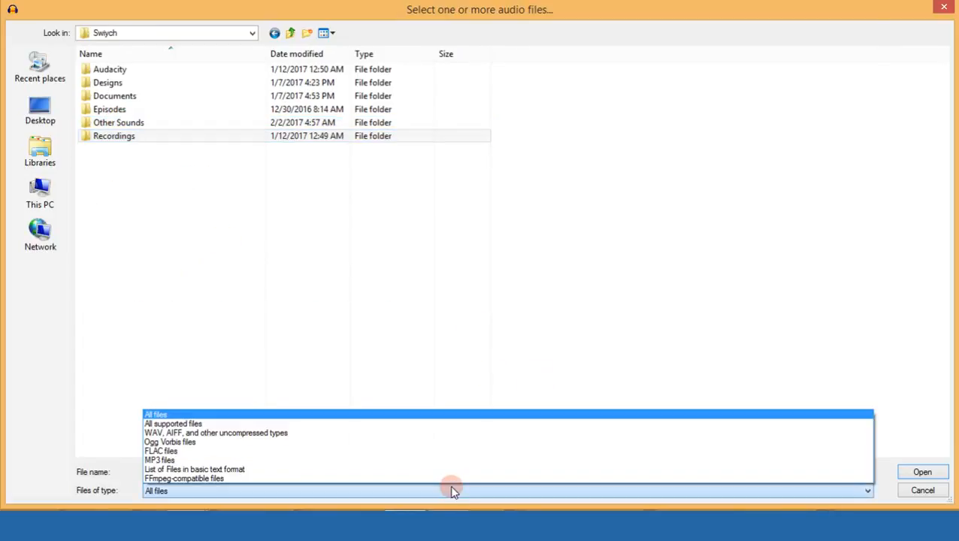
left_click(456, 416)
left_click(122, 124)
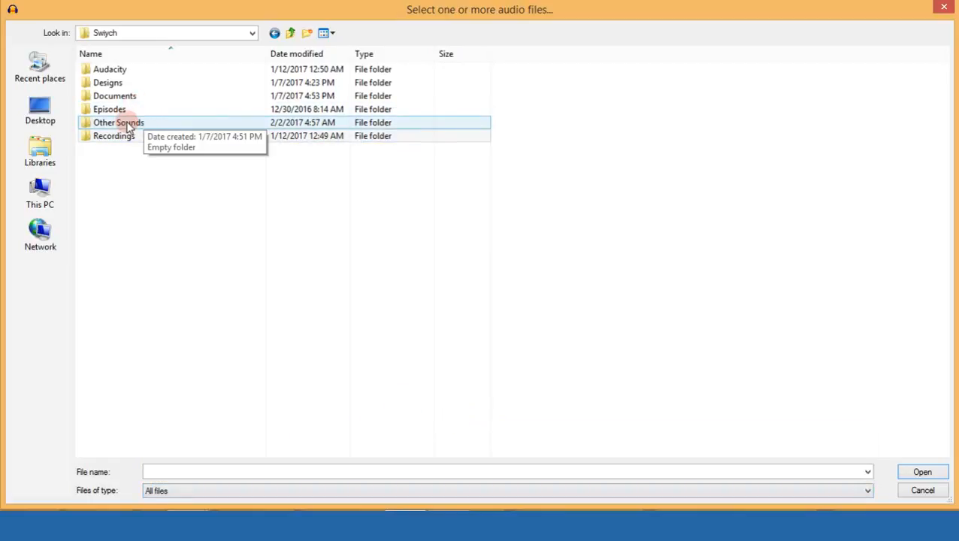
double_click(129, 137)
key("BackSpace")
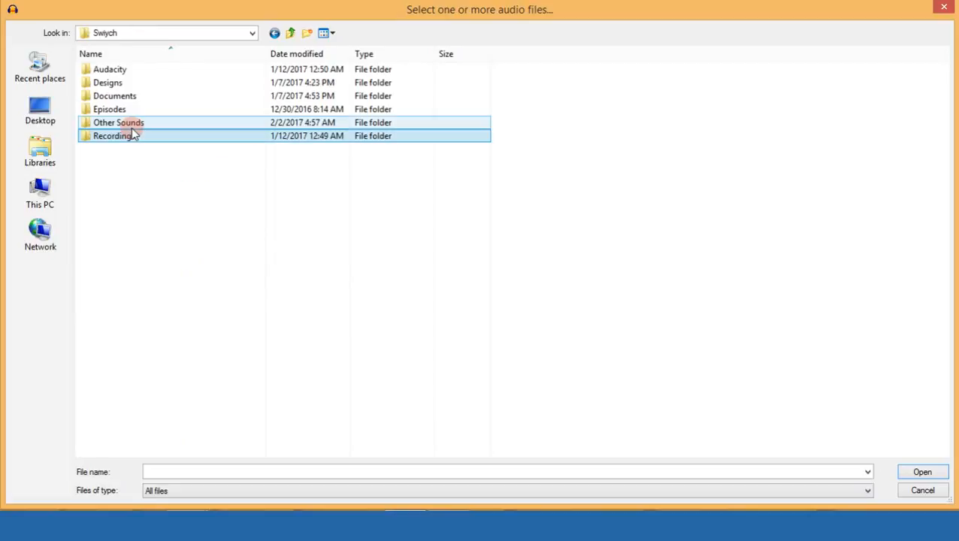
Check the Intros & Outros folder inside Recordings for a clip to import.
left_click(130, 100)
left_click(129, 99)
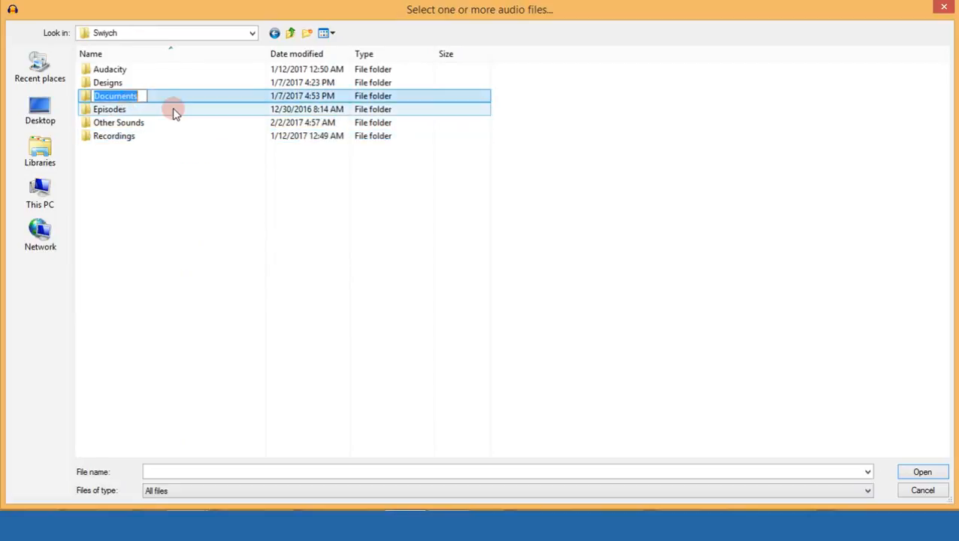
double_click(140, 139)
left_click(127, 178)
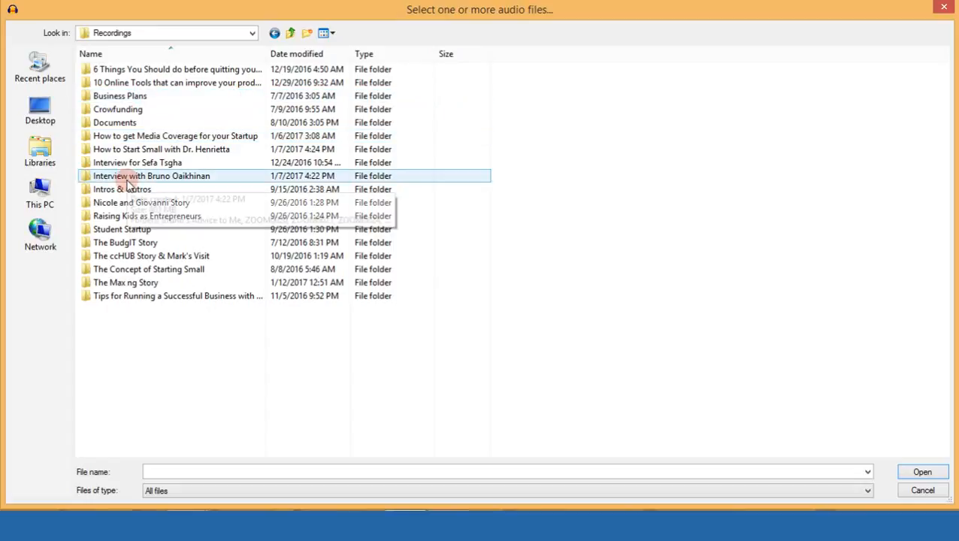
double_click(129, 188)
left_click(121, 109)
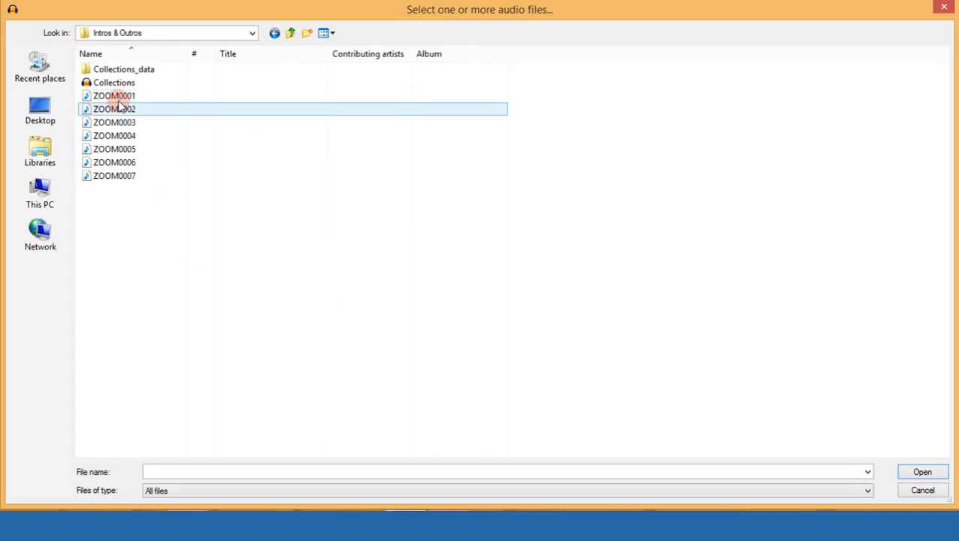
key("BackSpace")
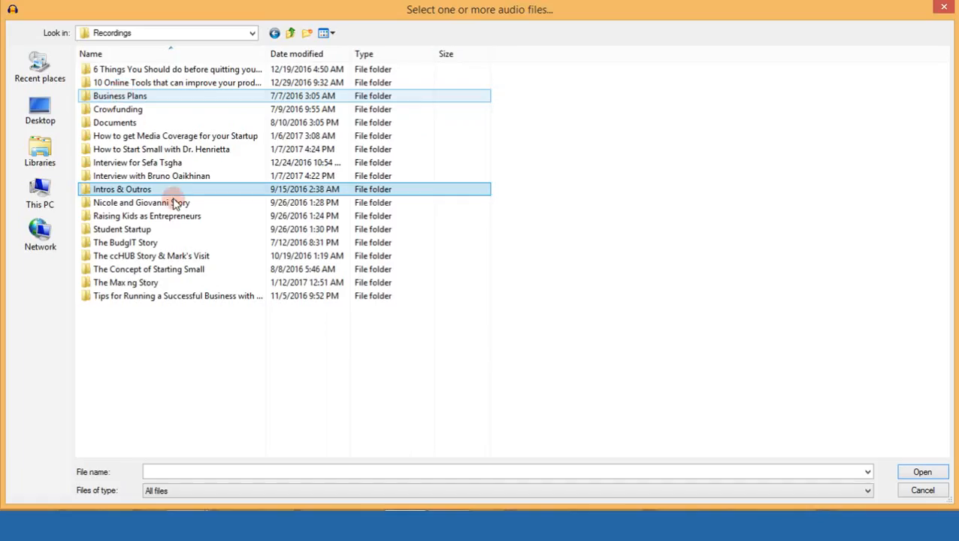
Try to import the S023 project file from the S023 folder inside Swiych's Audacity folder.
double_click(151, 175)
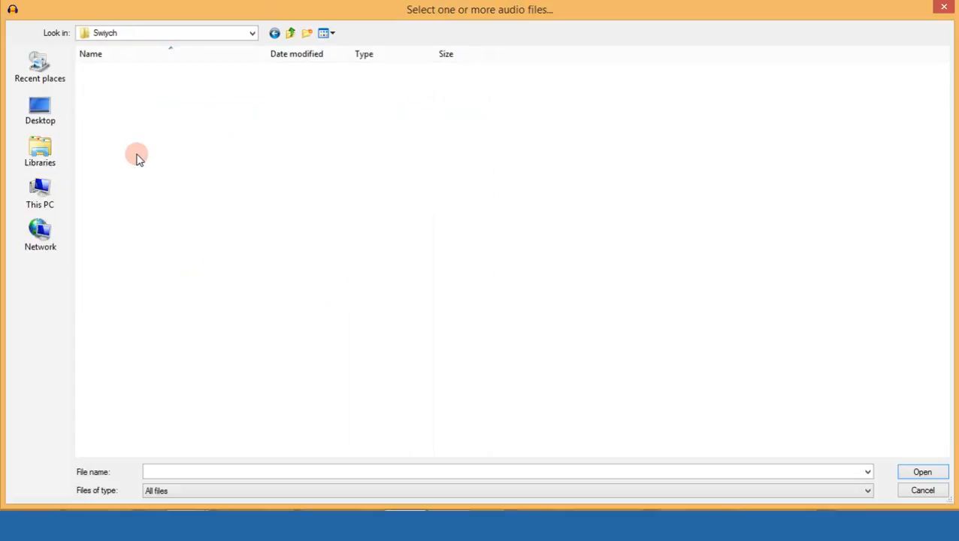
double_click(124, 69)
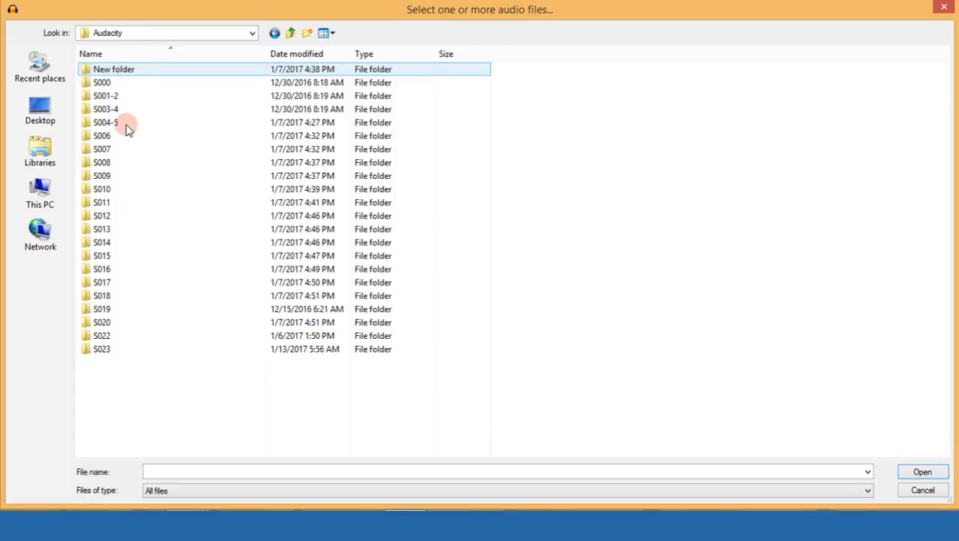
double_click(102, 349)
left_click(119, 136)
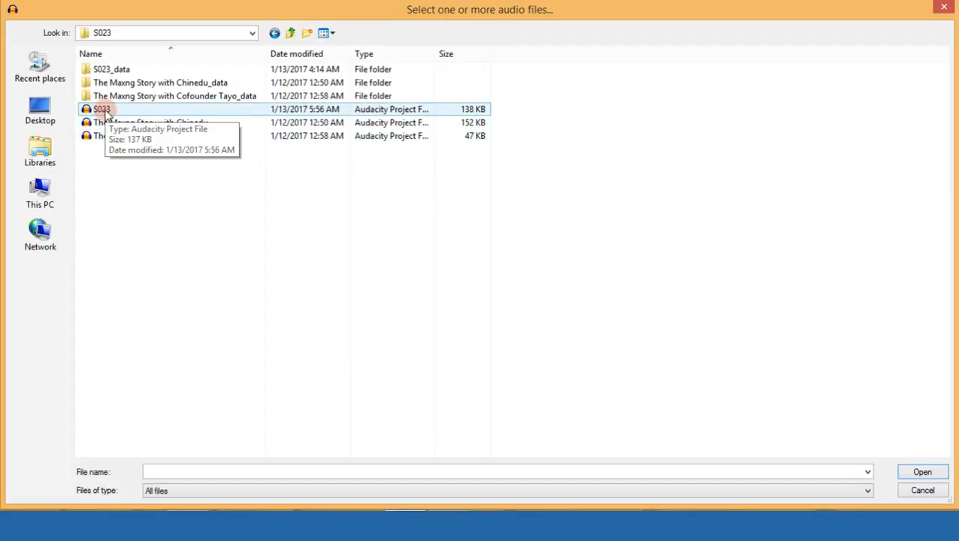
double_click(105, 112)
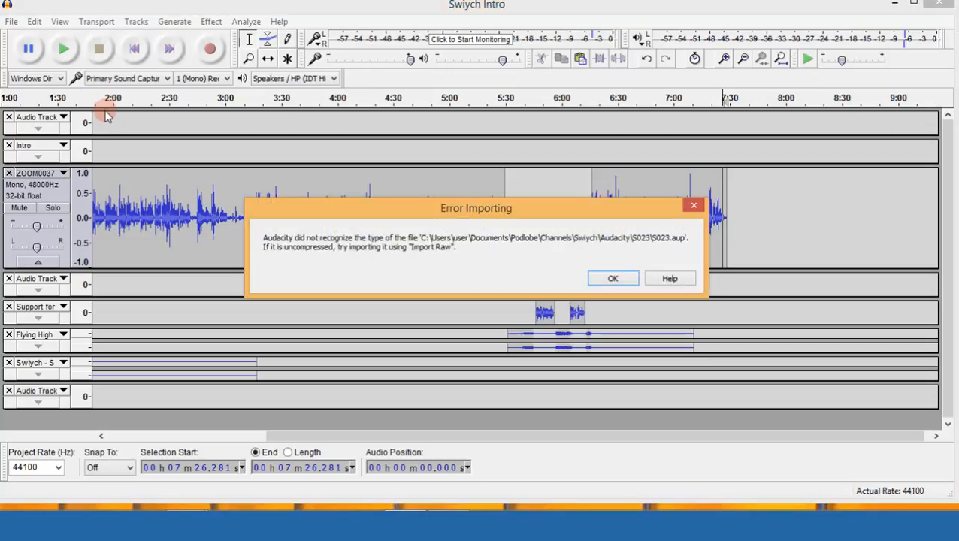
Dismiss the import error and open the S023 project from the S023 folder as a separate project.
left_click(610, 278)
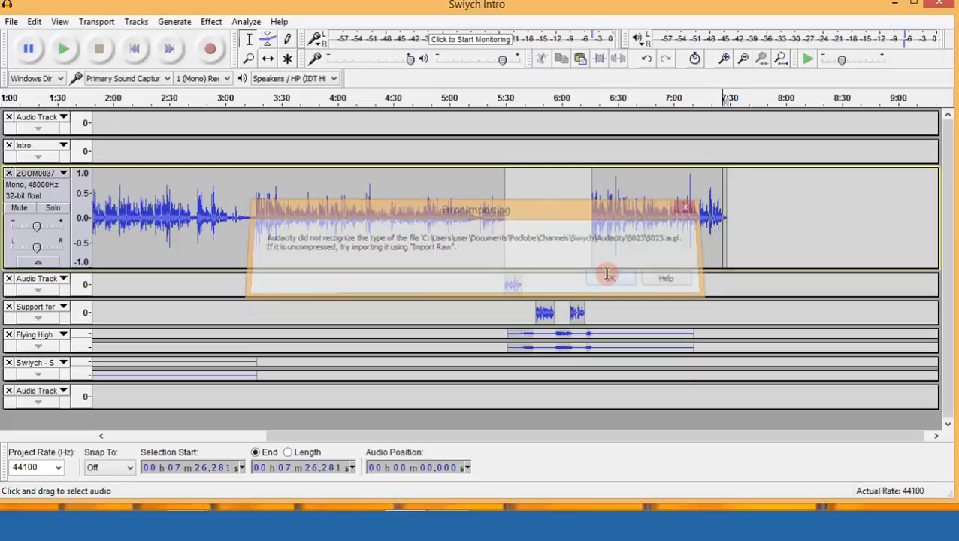
left_click(17, 23)
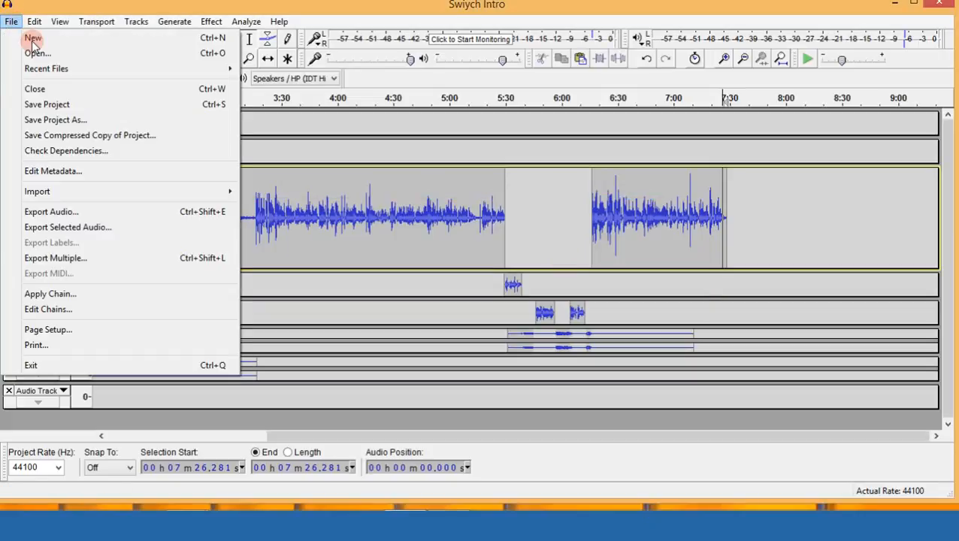
left_click(138, 57)
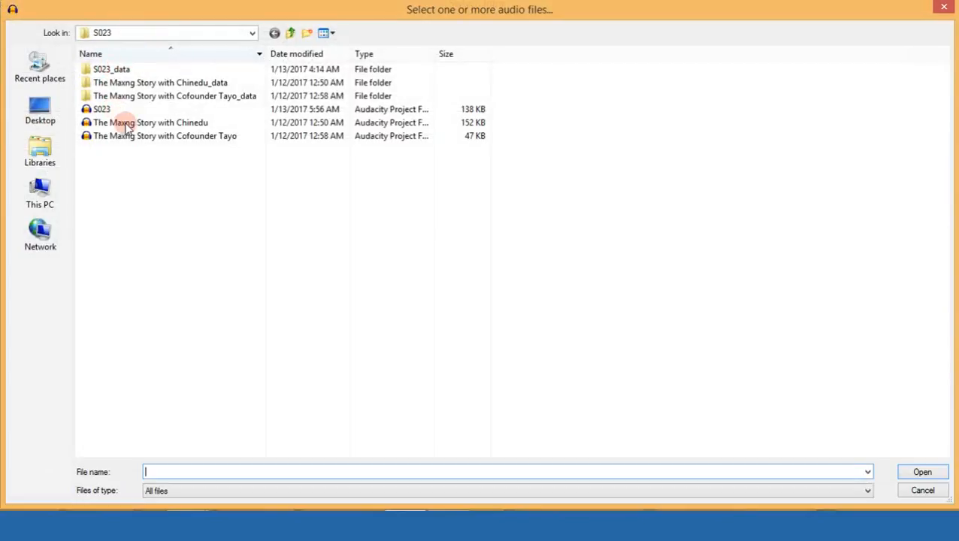
double_click(126, 124)
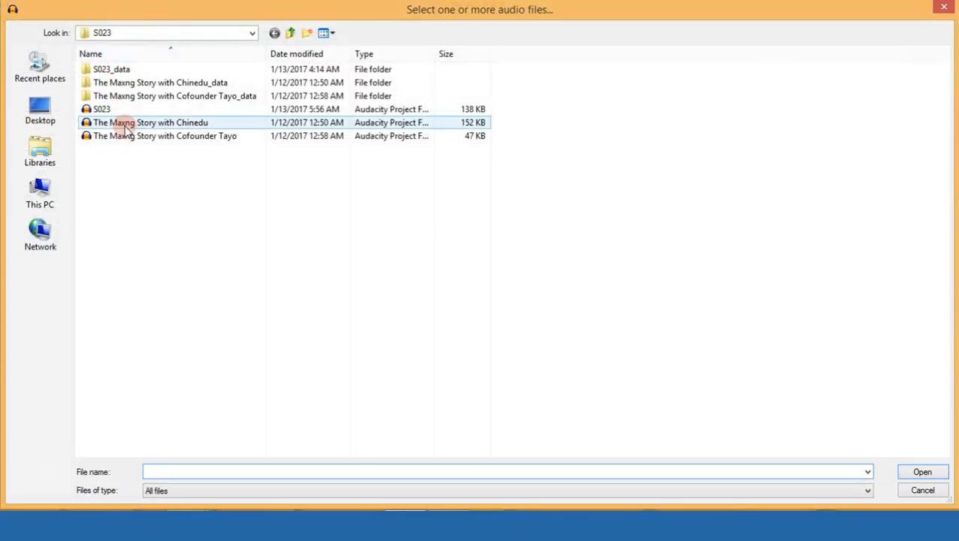
left_click(12, 21)
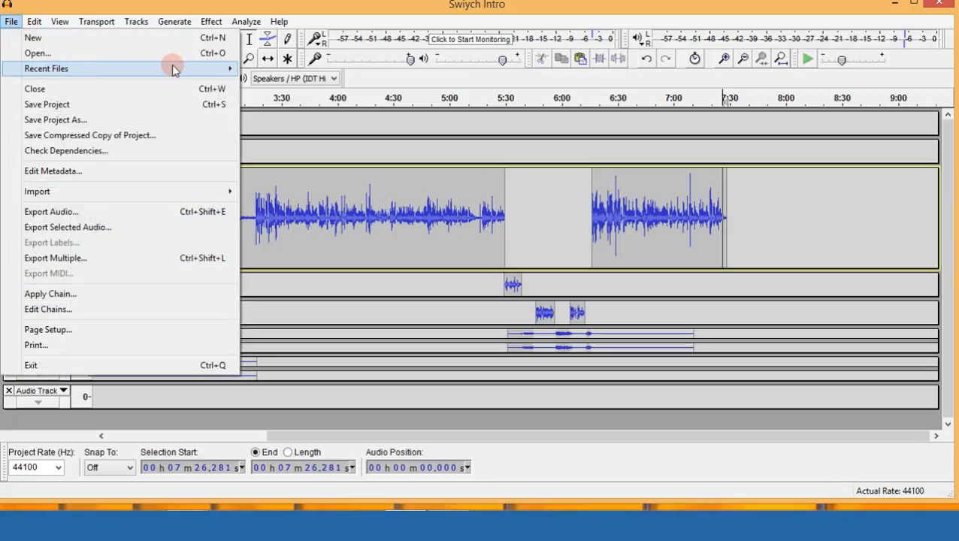
left_click(201, 54)
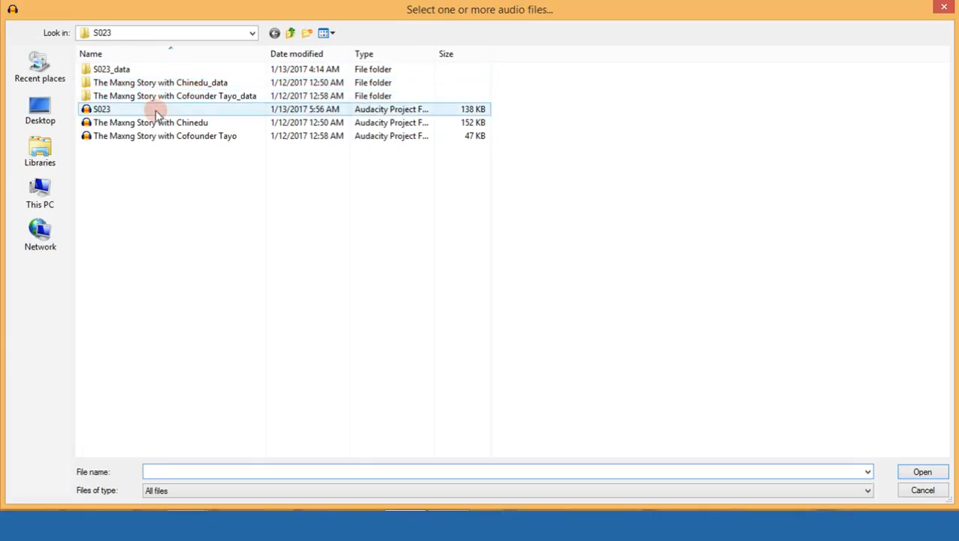
double_click(156, 112)
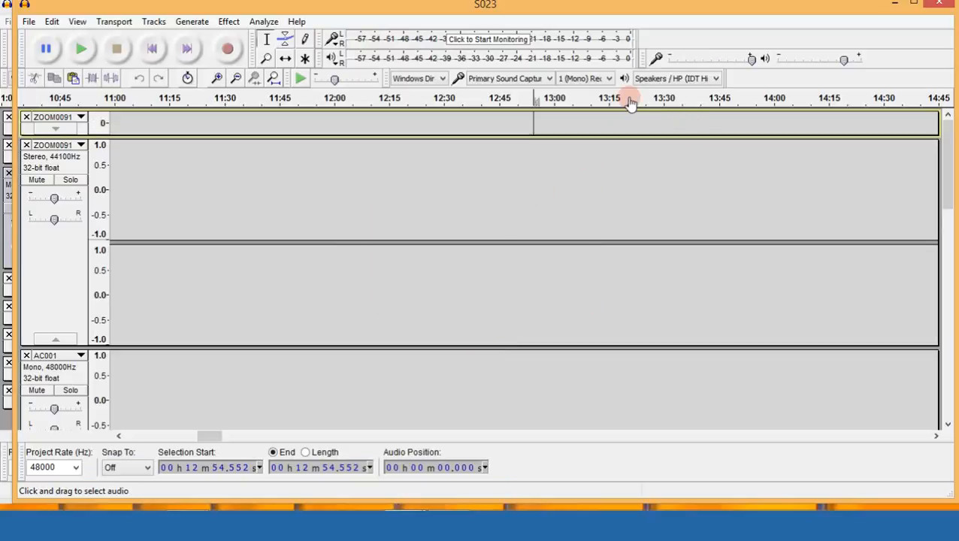
Examine the track layout of the S023 project across its whole length.
left_click(275, 80)
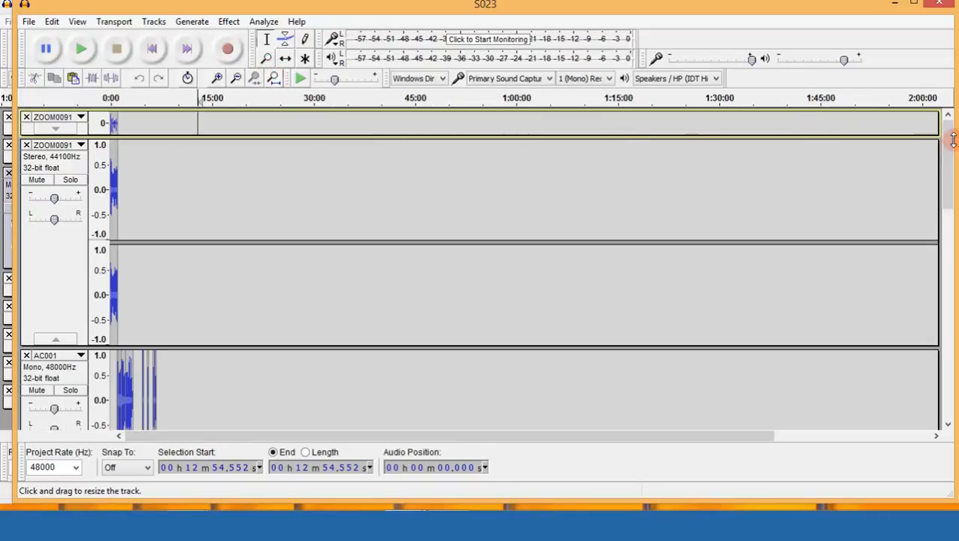
left_click_drag(949, 162, 954, 375)
scroll(838, 321, "up", 5)
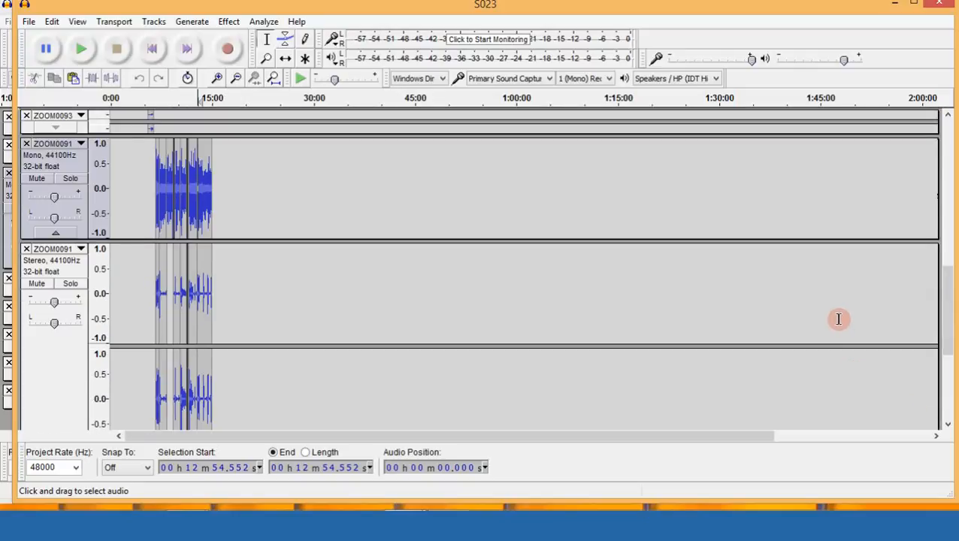
scroll(838, 320, "up", 10)
scroll(838, 319, "down", 10)
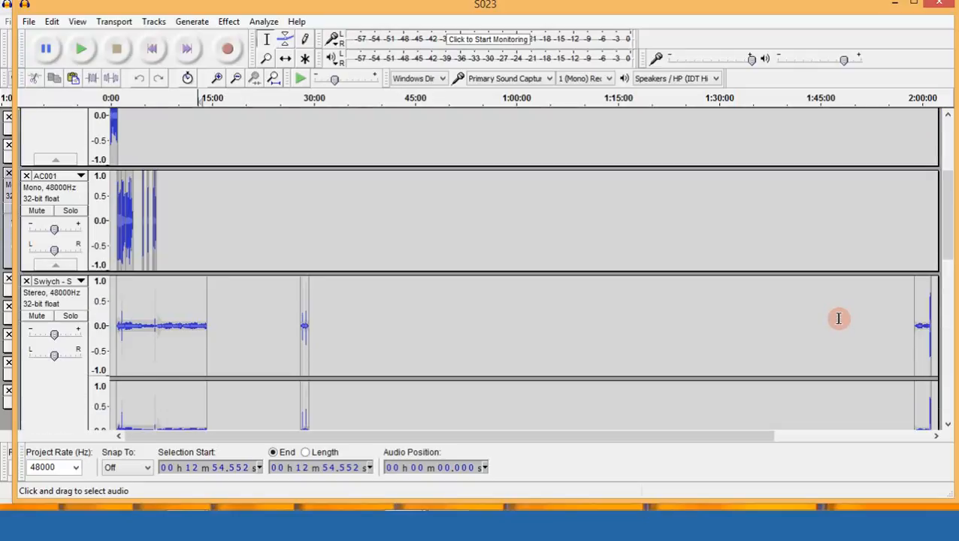
scroll(844, 313, "down", 8)
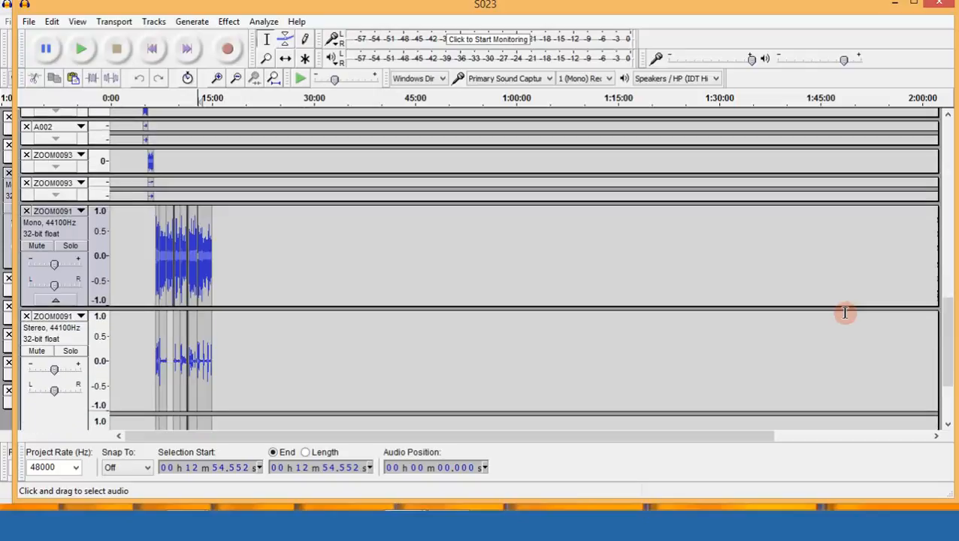
scroll(845, 313, "up", 12)
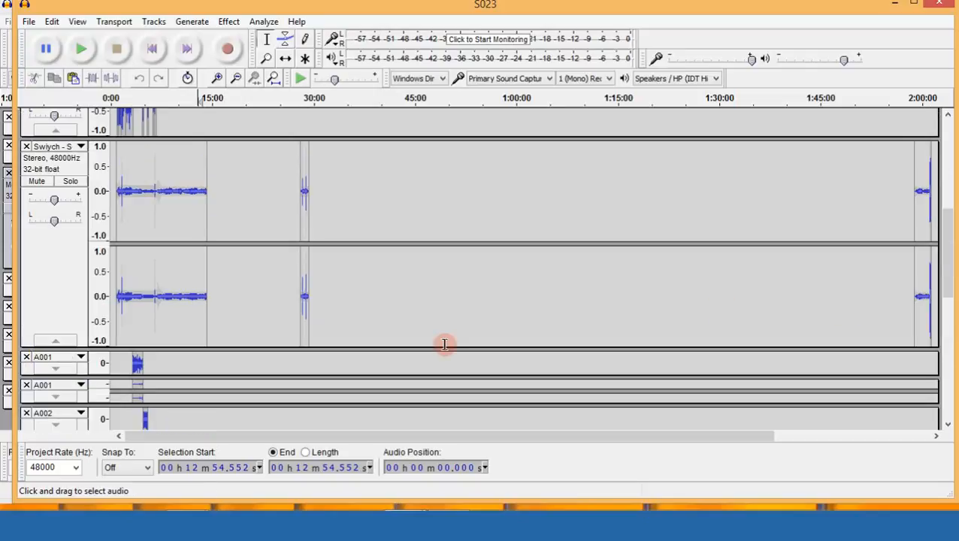
scroll(348, 322, "down", 4)
scroll(205, 396, "down", 2)
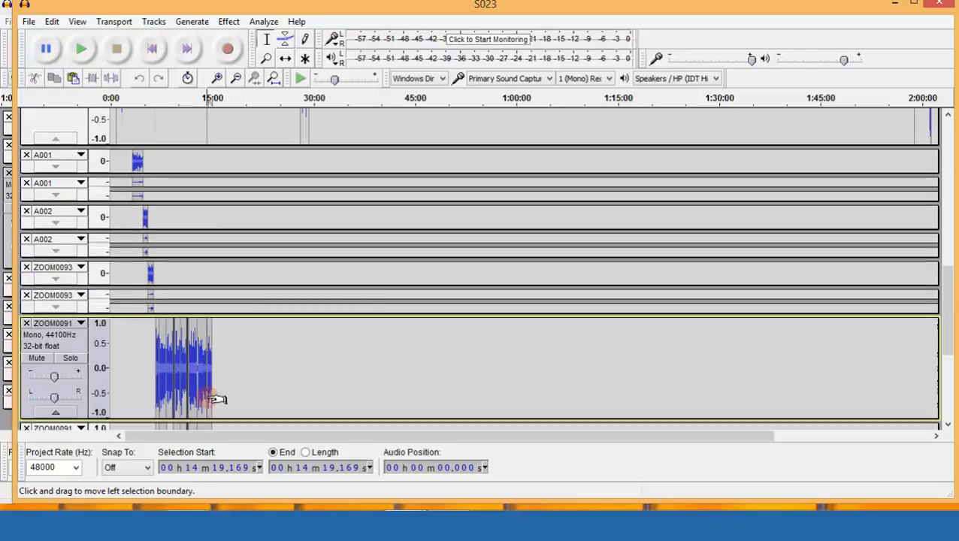
Listen to the S023 project from about 14:19, then stop playback and close that project.
left_click(207, 396)
key("space")
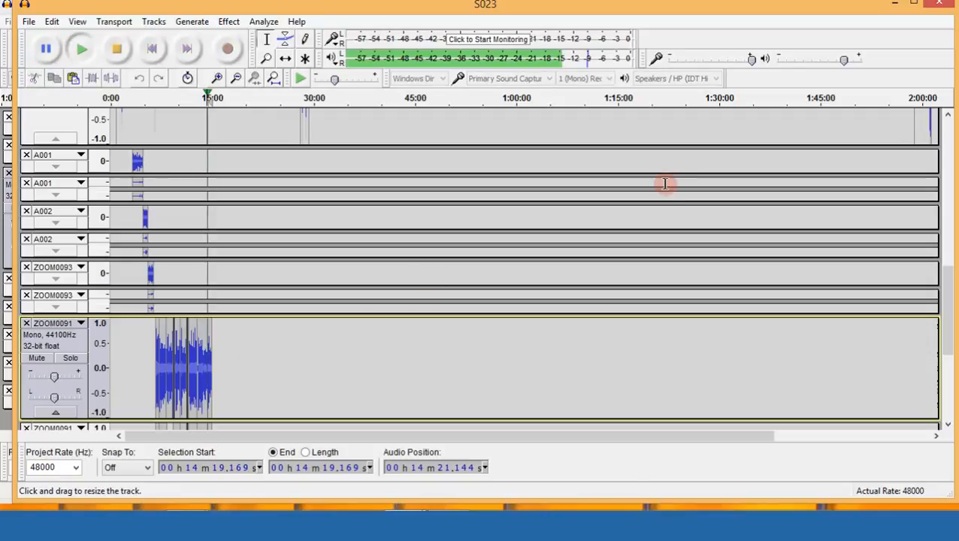
key("space")
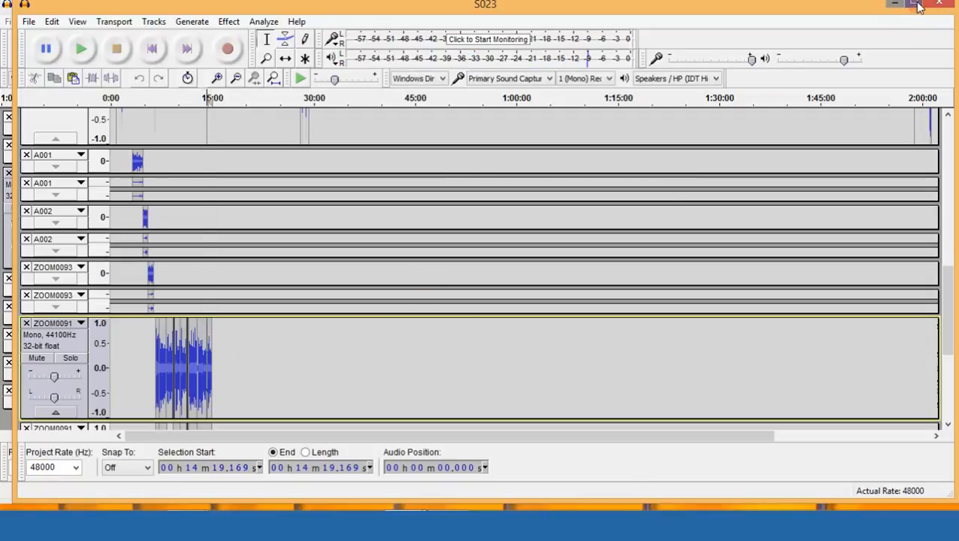
left_click(934, 6)
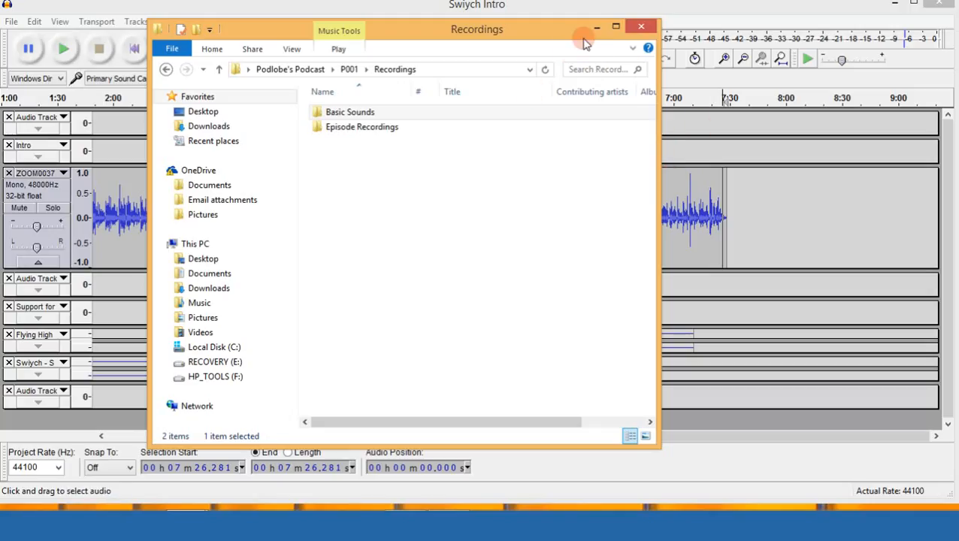
Minimize the Recordings folder window and record about 29 seconds of voice onto a new track from 7:26.
left_click(596, 27)
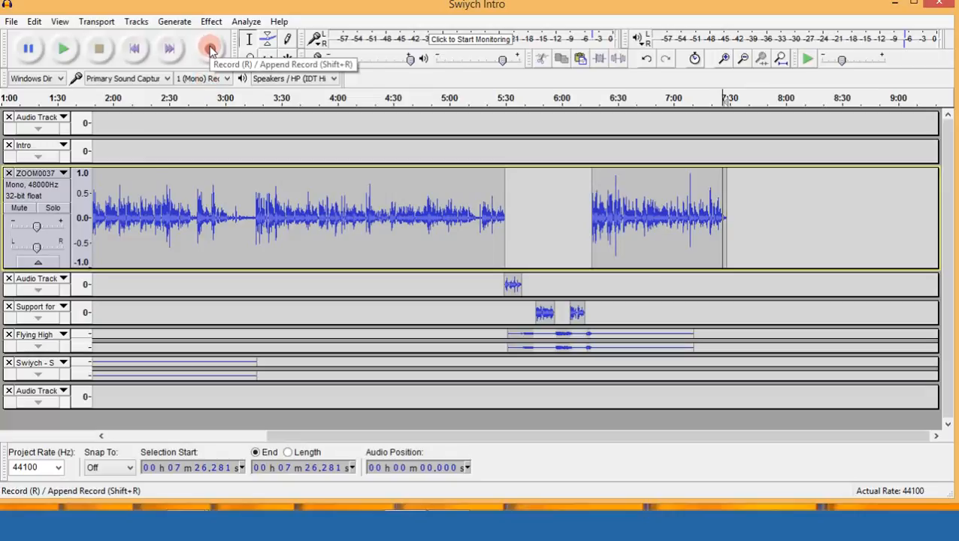
left_click(212, 49)
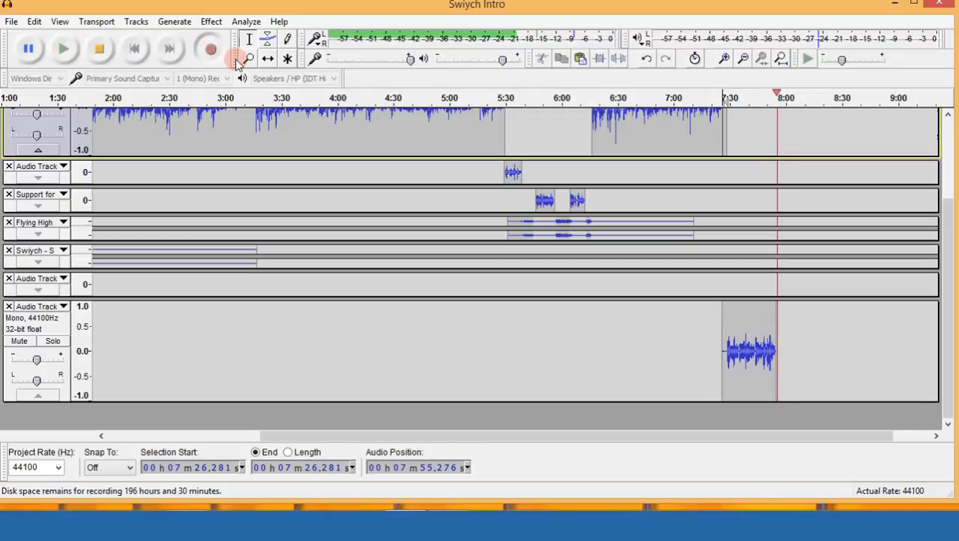
key("space")
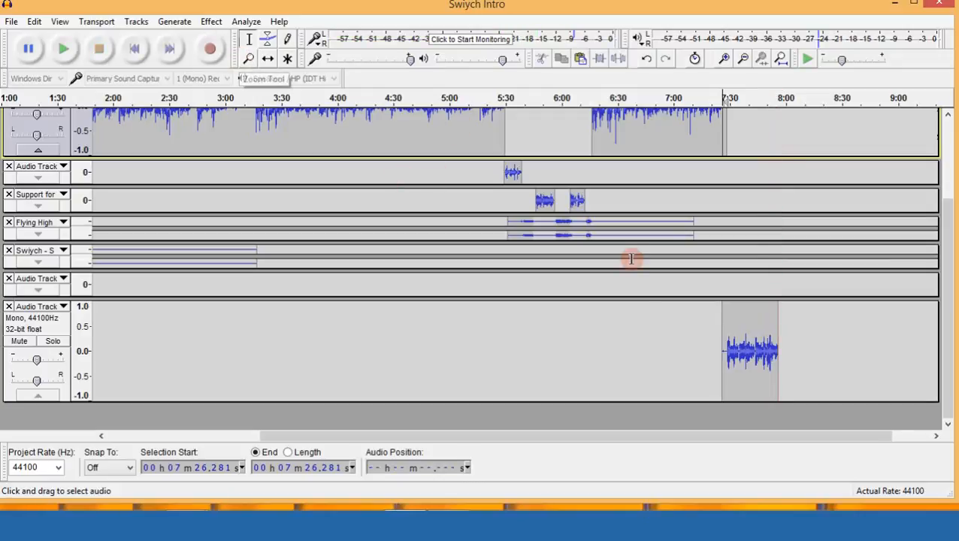
Place the cursor at the end of the ZOOM0037 narration, at about 7:28.5.
left_click(727, 124)
scroll(715, 331, "up", 3)
scroll(113, 229, "down", 3)
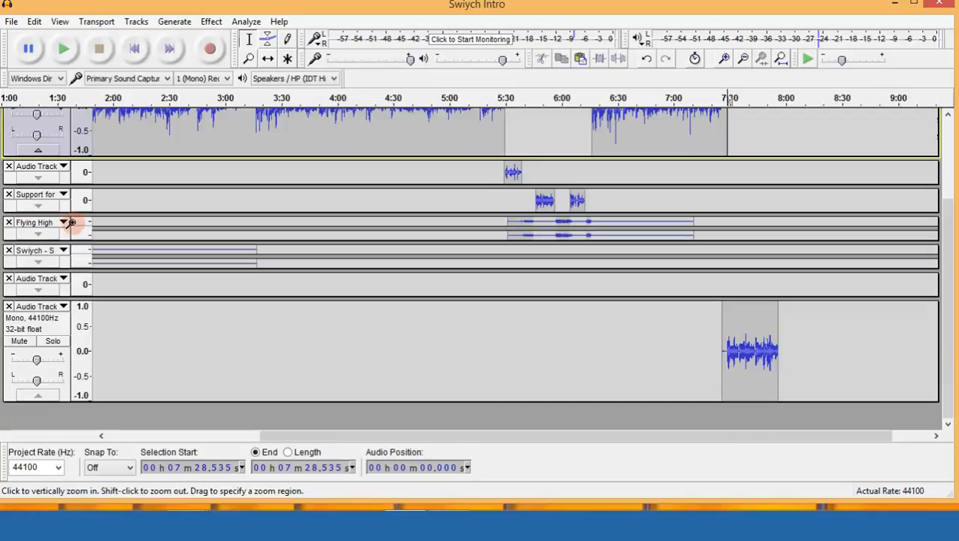
Start an audio import and browse to the Recordings folder of P001 in Podlobe's Podcast on the Desktop.
left_click(12, 21)
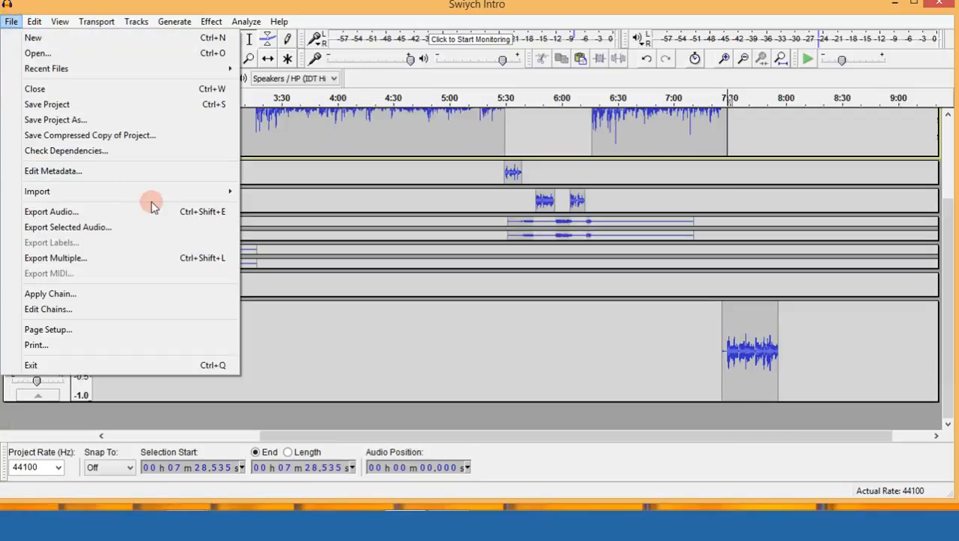
mouse_move(229, 195)
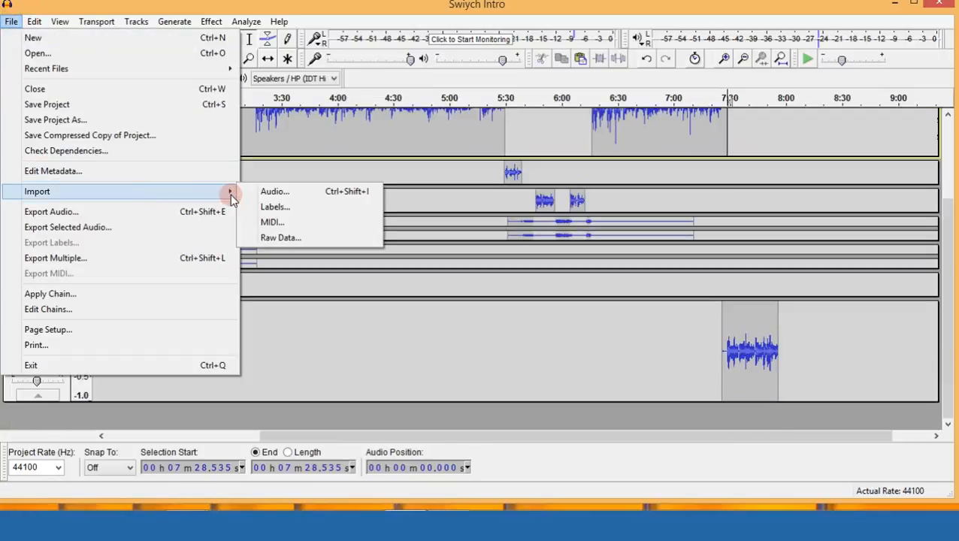
left_click(288, 191)
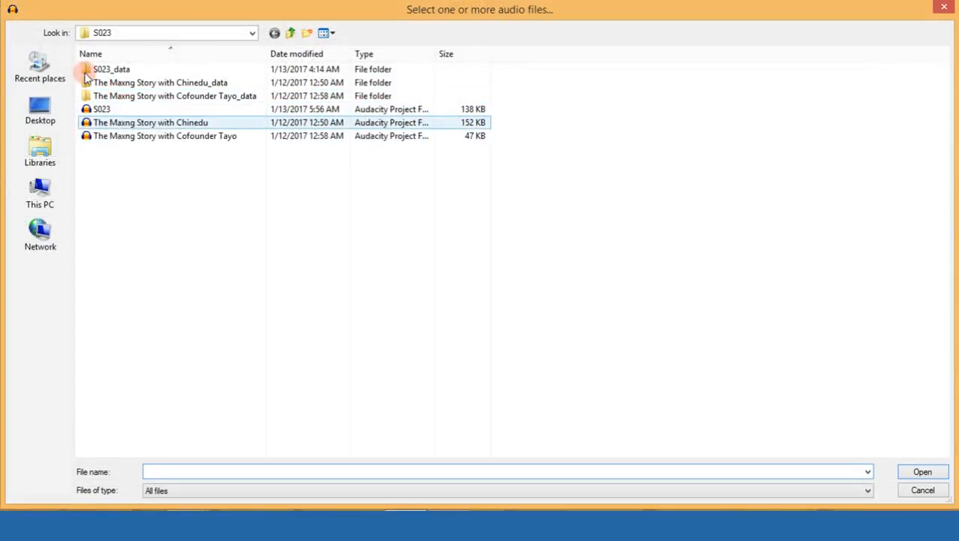
left_click(235, 34)
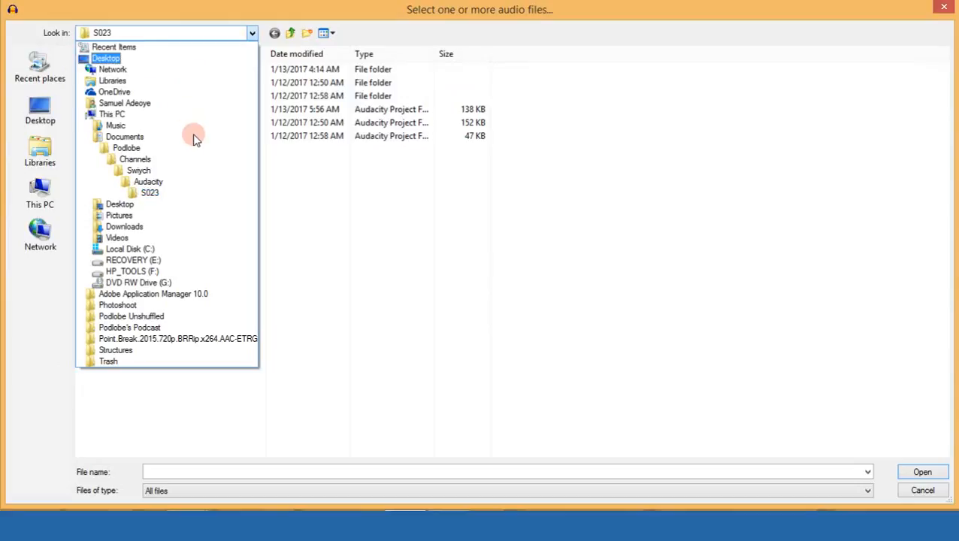
left_click(161, 204)
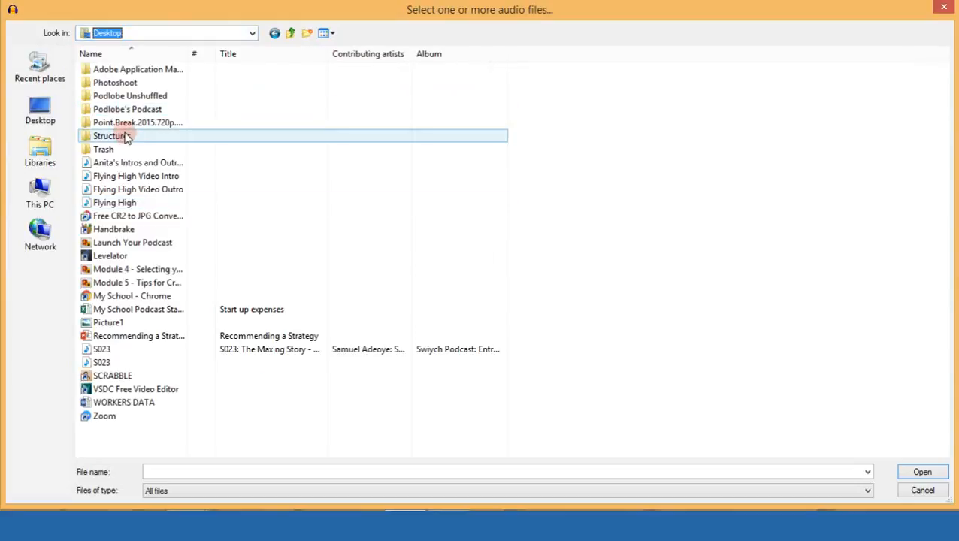
double_click(130, 109)
left_click(130, 98)
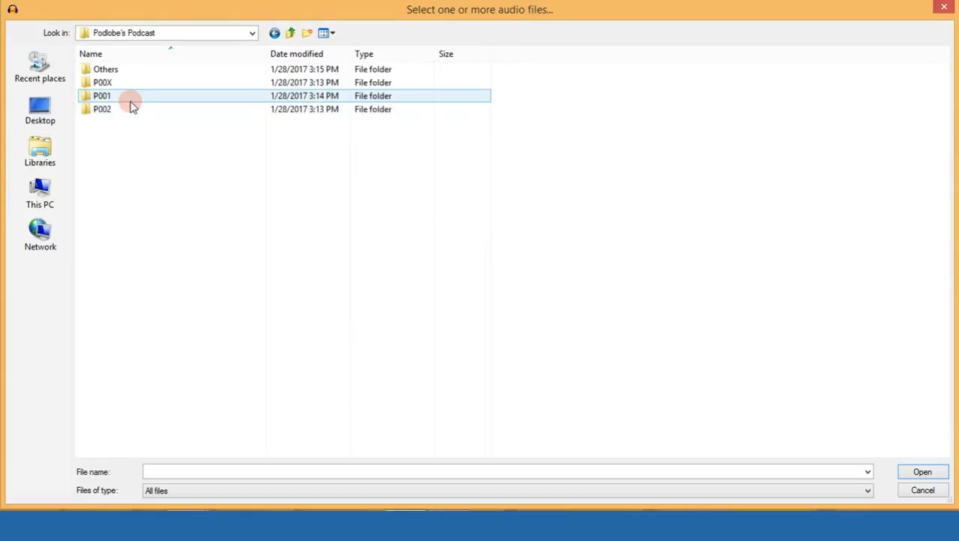
double_click(132, 98)
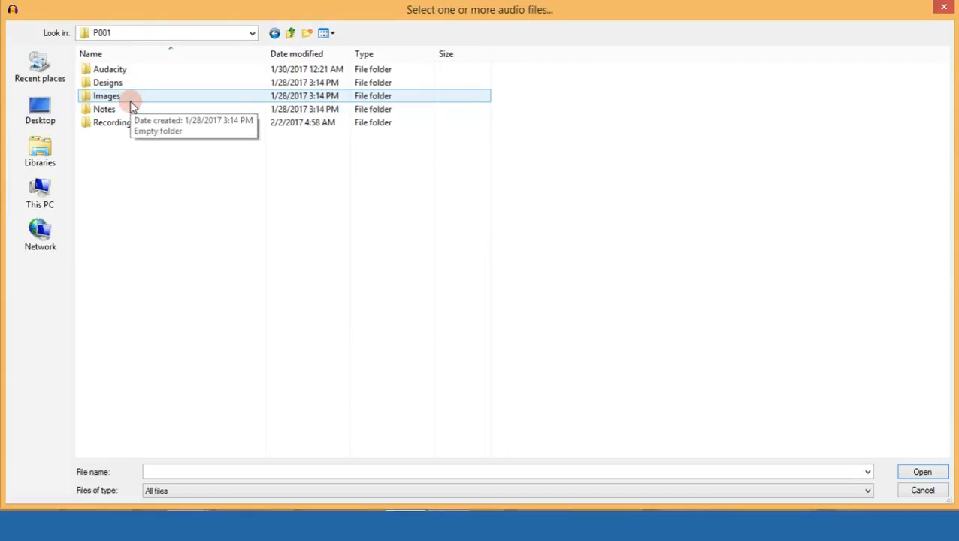
left_click(133, 85)
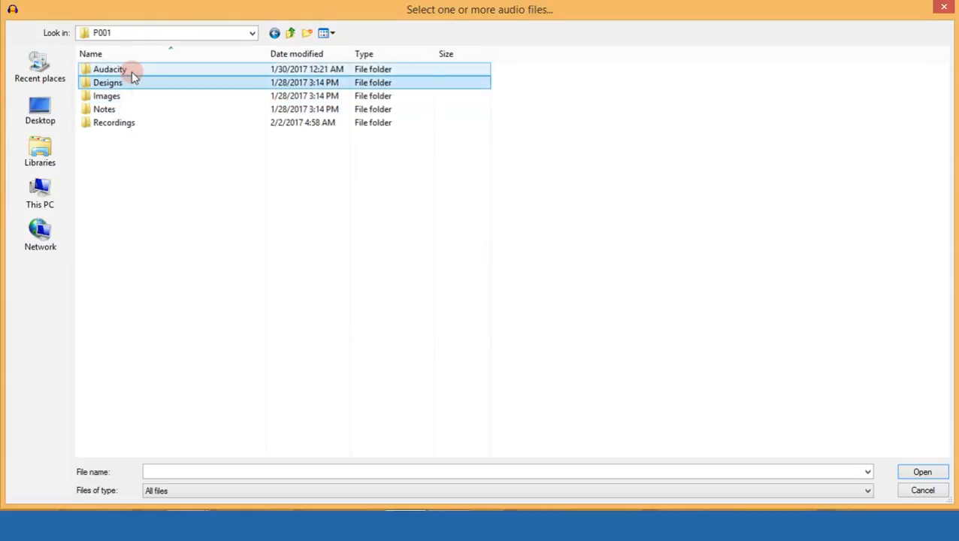
double_click(118, 122)
Import the Swiych - SmartSound file from the Basic Sounds folder.
left_click(123, 72)
double_click(123, 72)
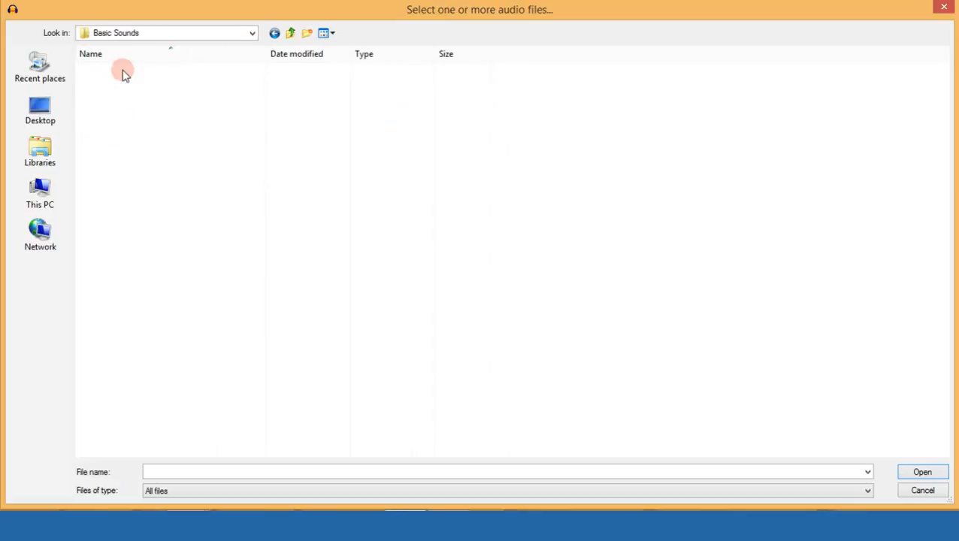
left_click(130, 96)
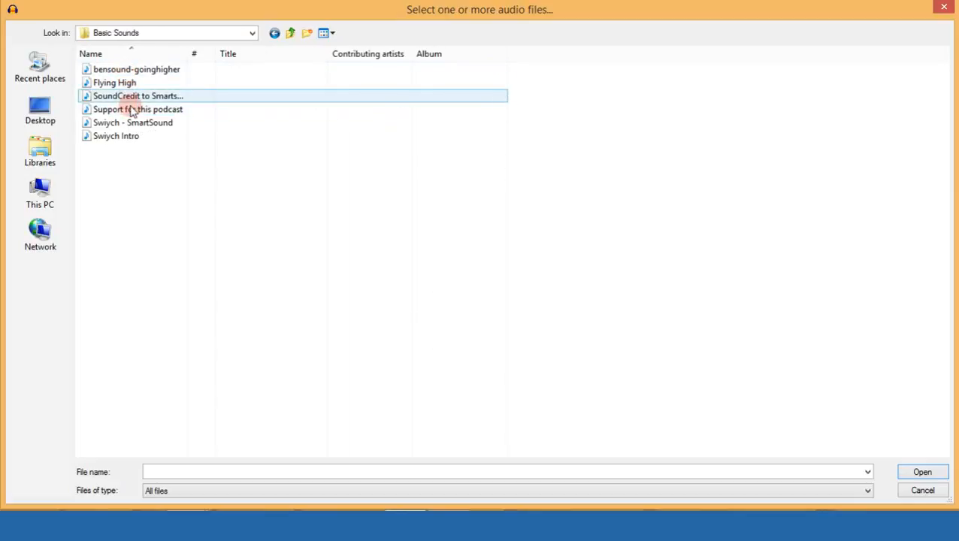
left_click(132, 122)
double_click(131, 122)
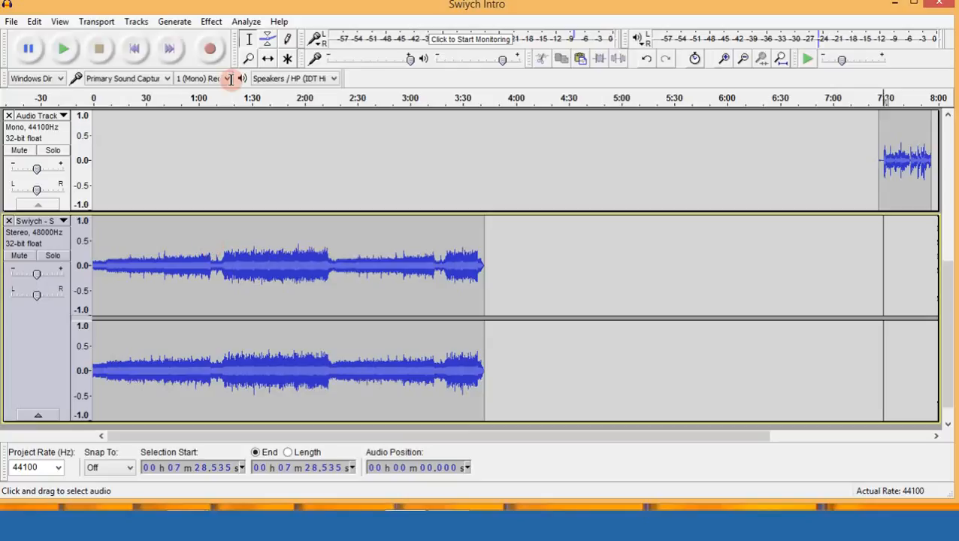
Shift the imported Swiych - SmartSound music so it starts at the cursor at 7:28.5 and fit the project in view.
left_click(267, 58)
left_click_drag(517, 256, 915, 265)
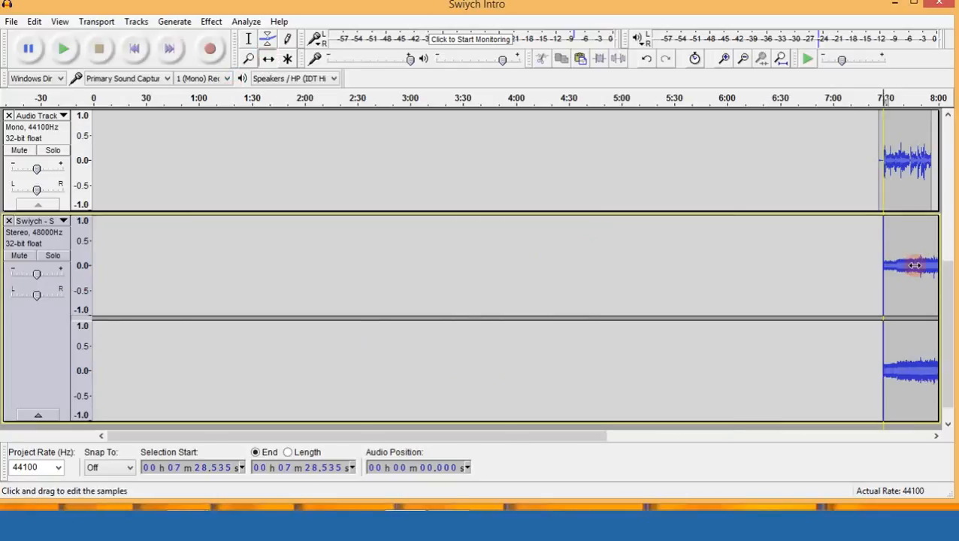
left_click(781, 60)
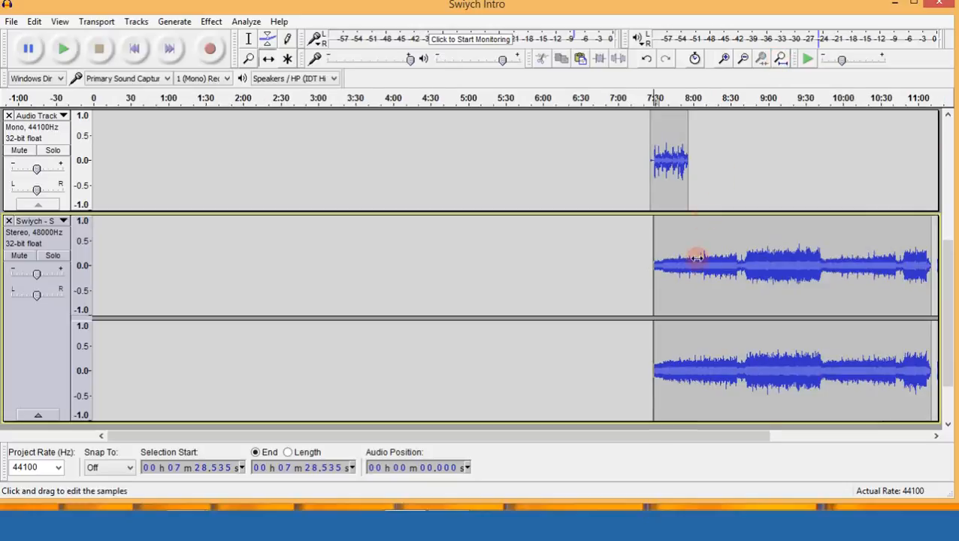
Move the new Swiych - SmartSound track up so it sits directly below the first Swiych track.
scroll(728, 276, "up", 1)
scroll(719, 296, "up", 3)
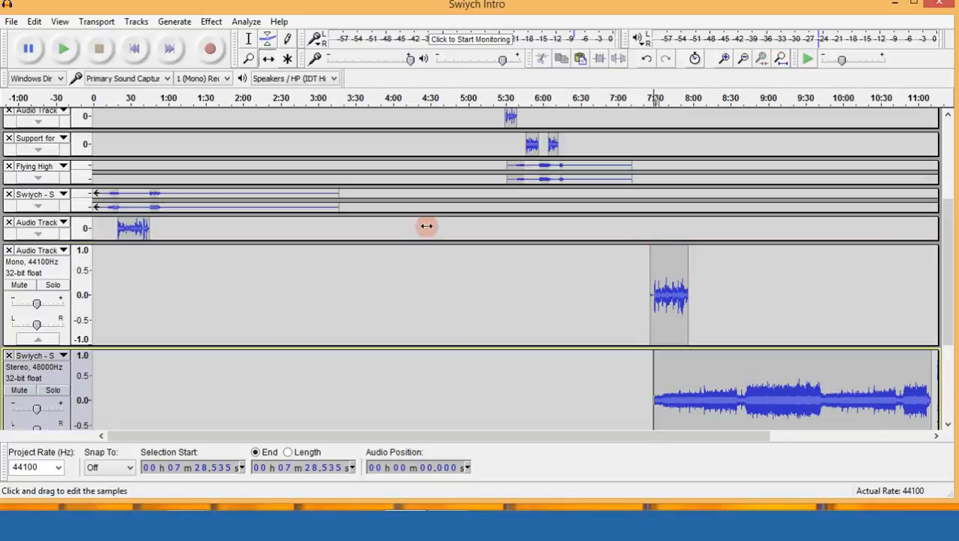
left_click(47, 367)
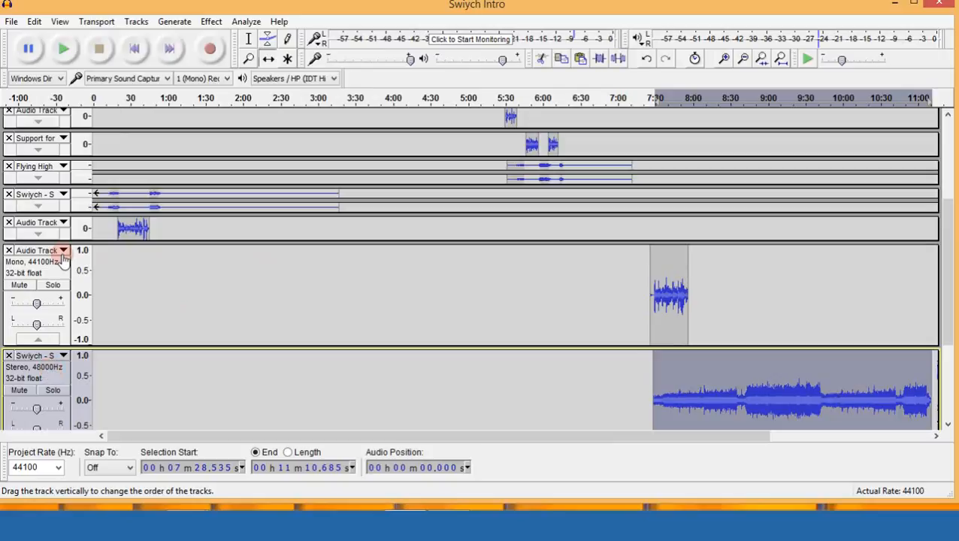
left_click_drag(75, 227, 74, 225)
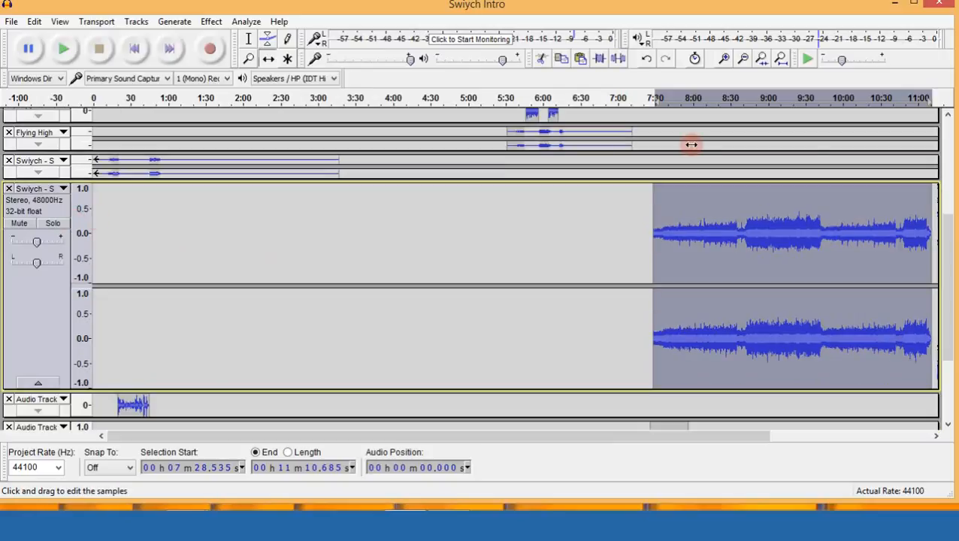
Shift the new Swiych music earlier so it starts at about 7:10.9, where the Flying High clip ends.
left_click_drag(720, 216, 651, 210)
scroll(651, 210, "up", 4)
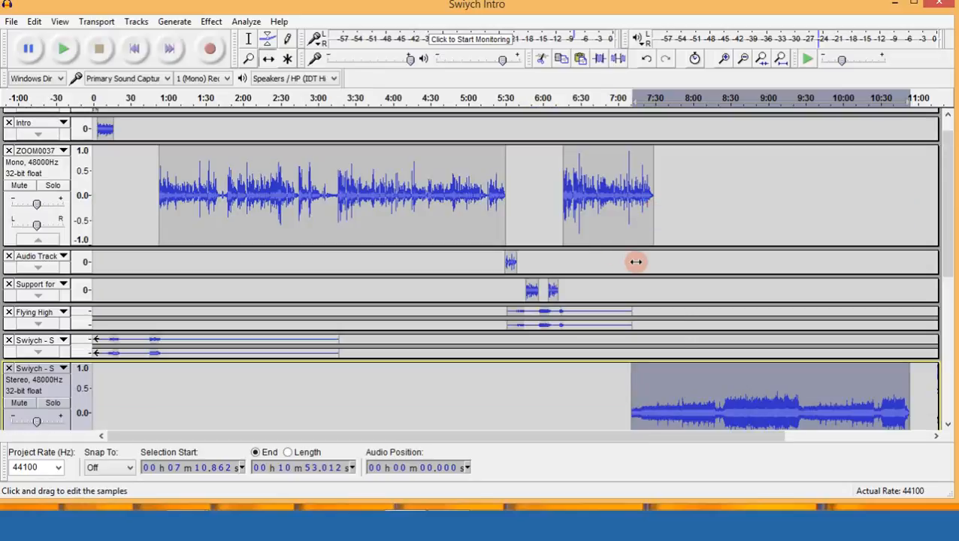
left_click(723, 60)
left_click(723, 60)
left_click(723, 60)
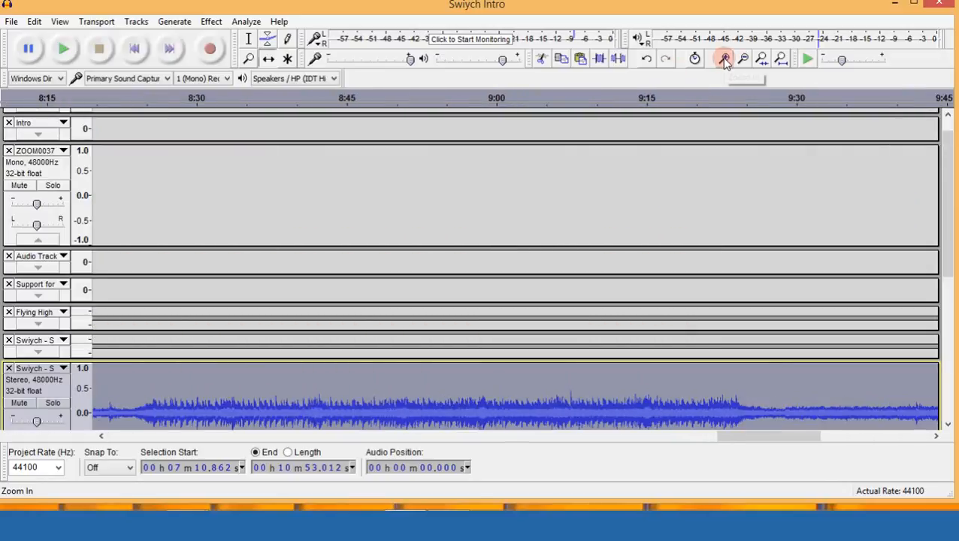
left_click_drag(758, 443, 648, 438)
scroll(526, 256, "down", 2)
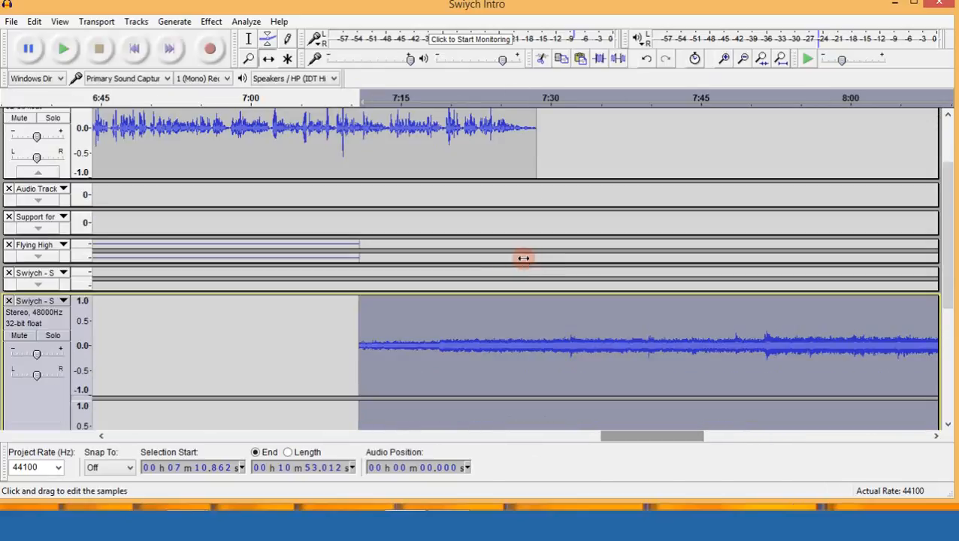
Run Amplify on the selected Swiych ending music with an amplification of 0 dB.
left_click(211, 21)
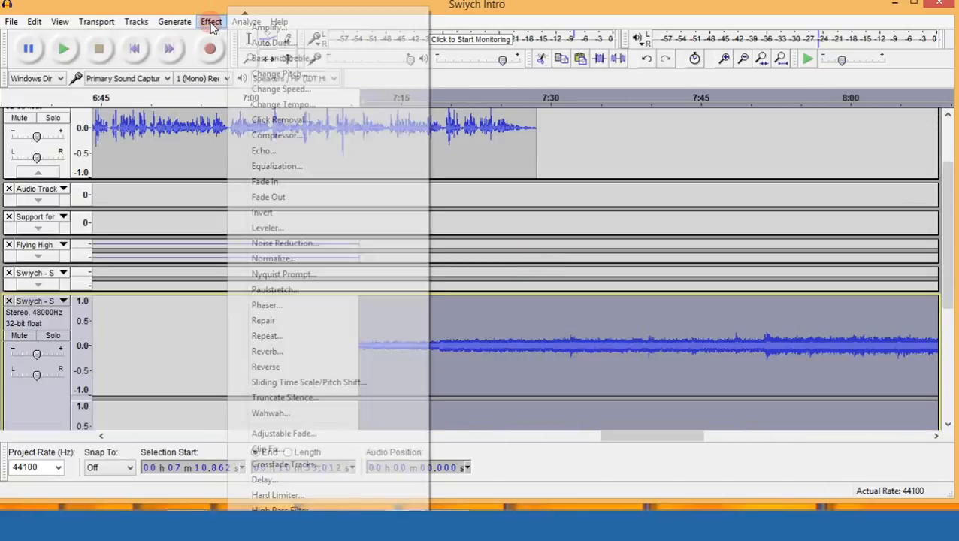
left_click(314, 29)
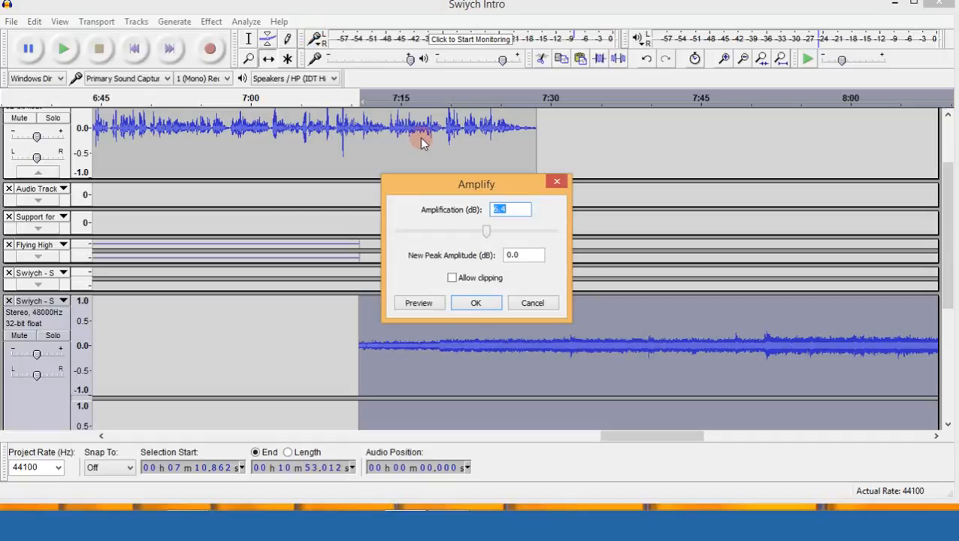
type("0")
key("Return")
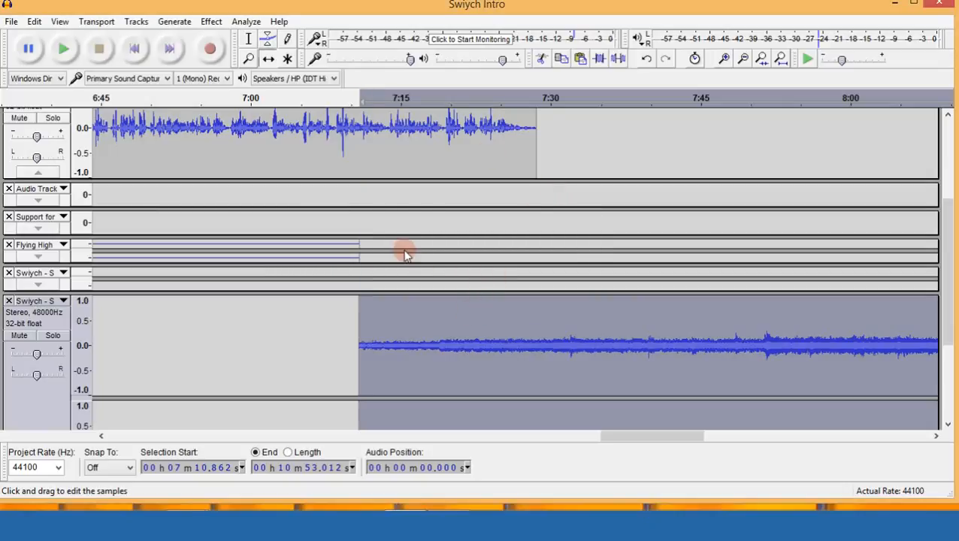
Shift the Swiych ending music so it starts at about 7:20.3, overlapping the end of the ZOOM0037 narration.
left_click(268, 39)
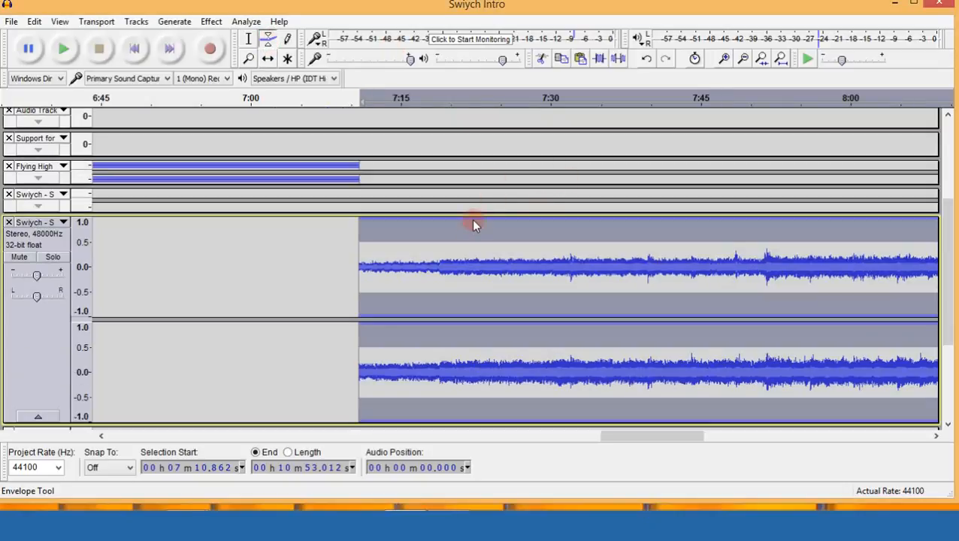
scroll(531, 182, "down", 2)
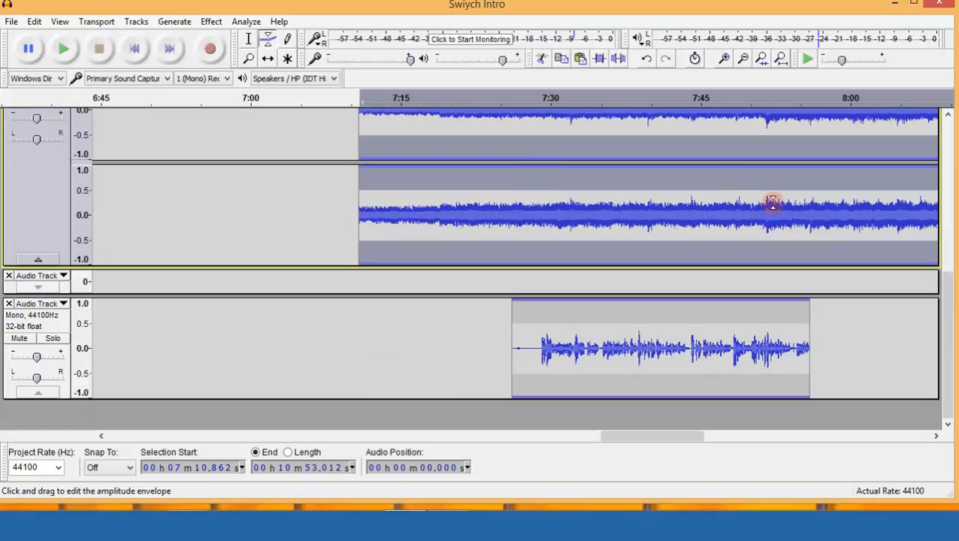
left_click(724, 57)
left_click(724, 58)
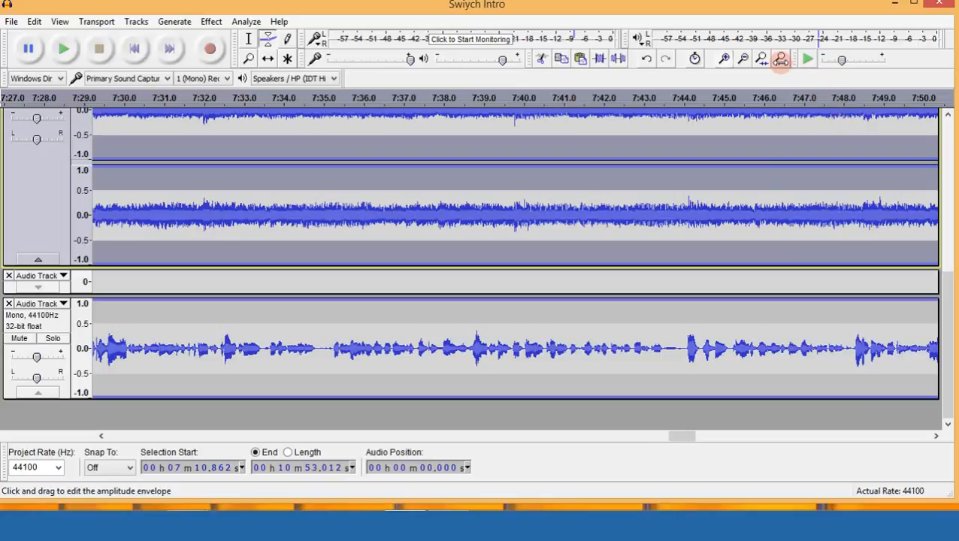
left_click(780, 60)
scroll(759, 128, "up", 4)
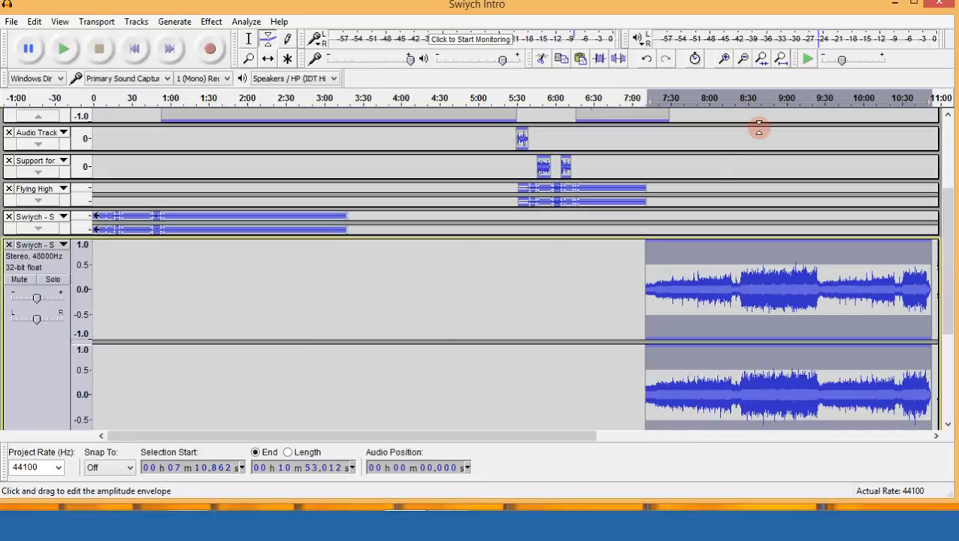
left_click(724, 58)
left_click(724, 58)
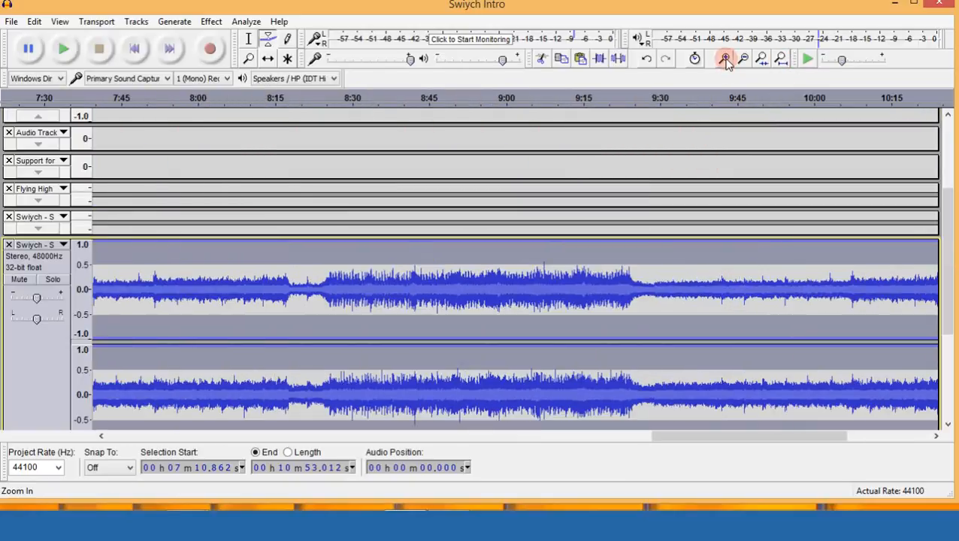
left_click_drag(652, 436, 594, 434)
scroll(585, 235, "up", 3)
scroll(585, 235, "down", 1)
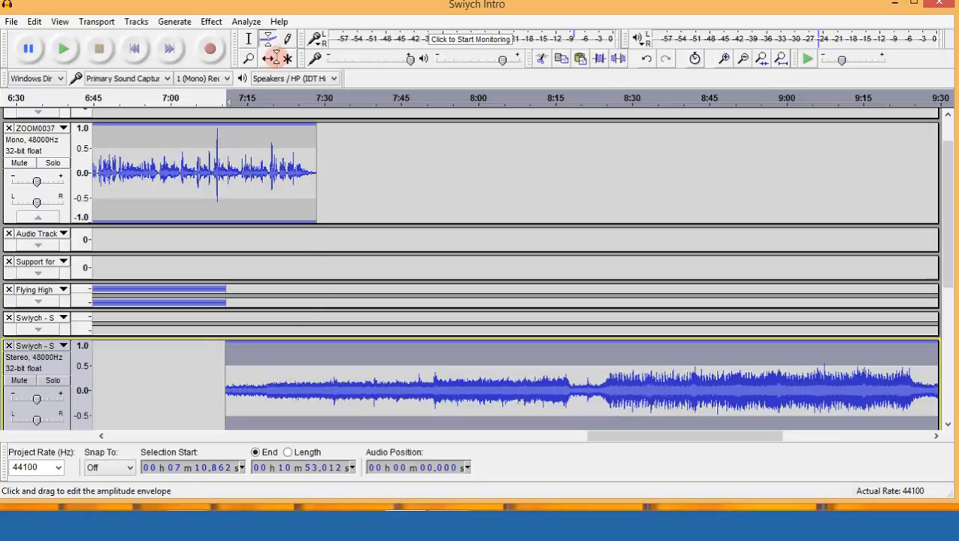
left_click(272, 59)
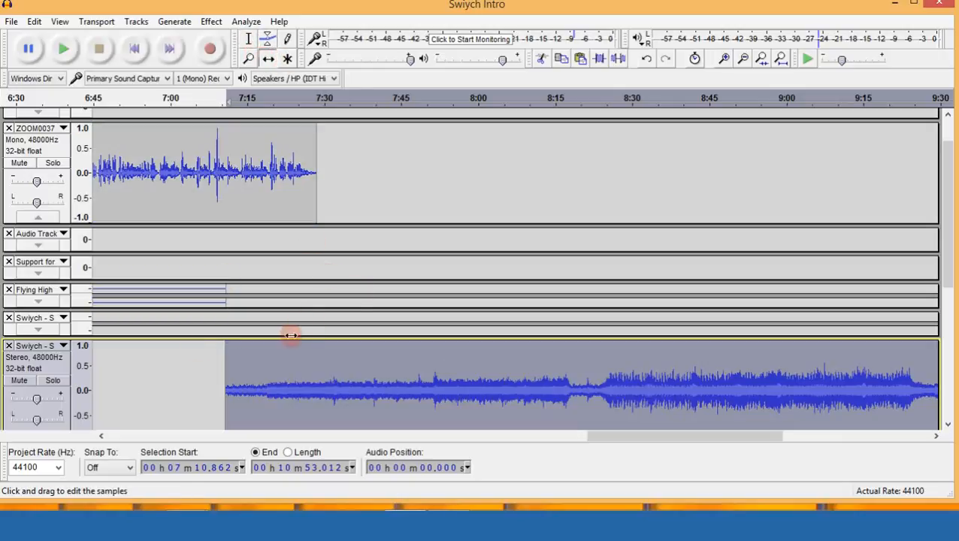
left_click_drag(291, 342, 336, 358)
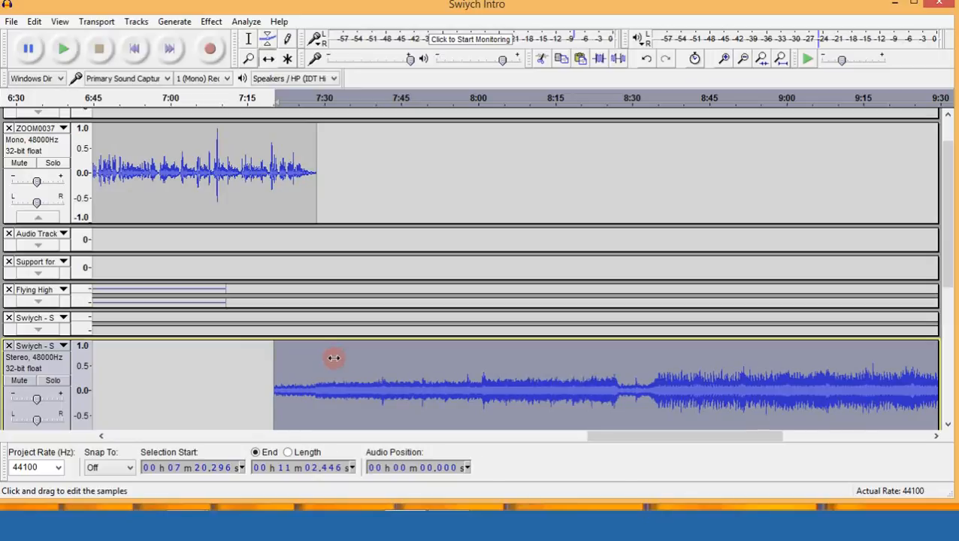
Add an envelope point to the Swiych ending music at about 7:28 and lower the volume before it to near silence.
scroll(268, 155, "down", 3)
left_click(268, 41)
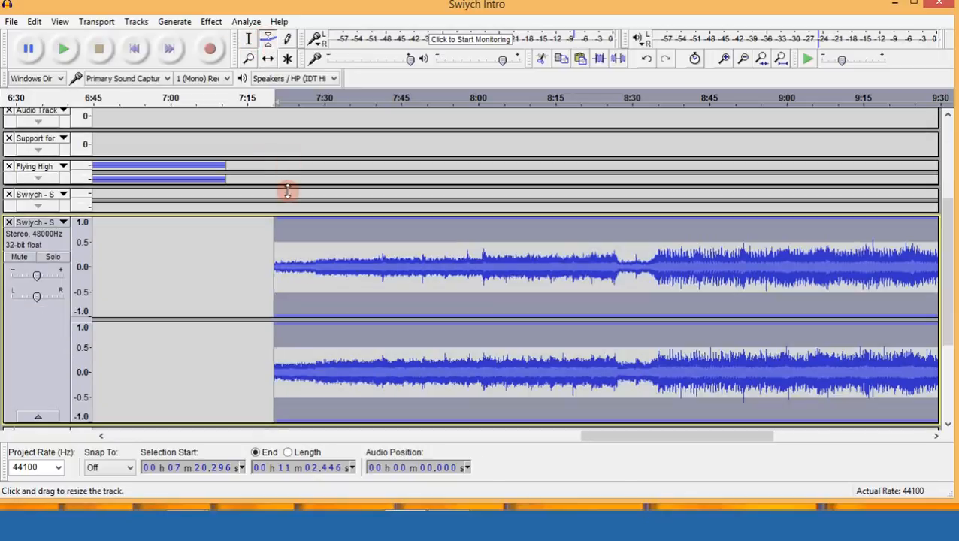
scroll(289, 186, "up", 3)
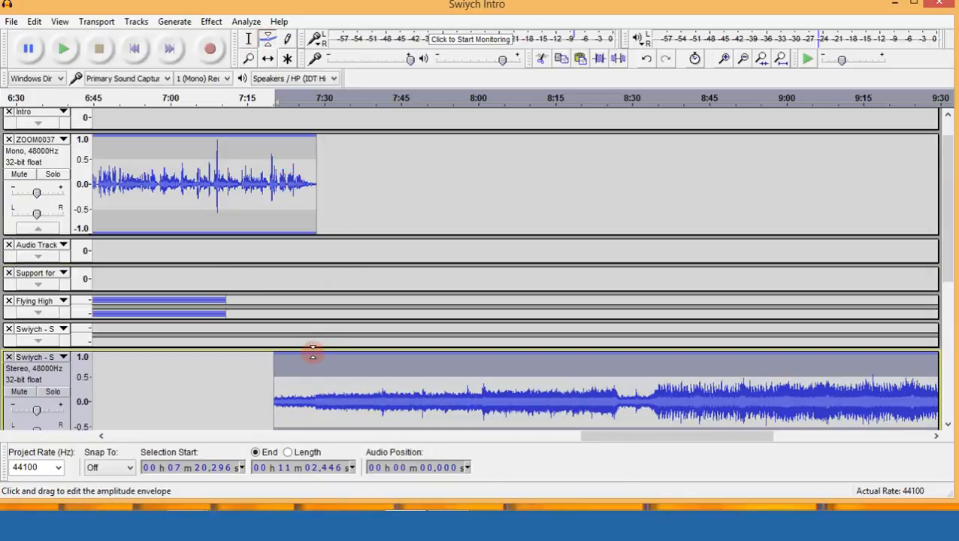
left_click(314, 352)
scroll(282, 351, "down", 3)
left_click_drag(282, 352, 353, 303)
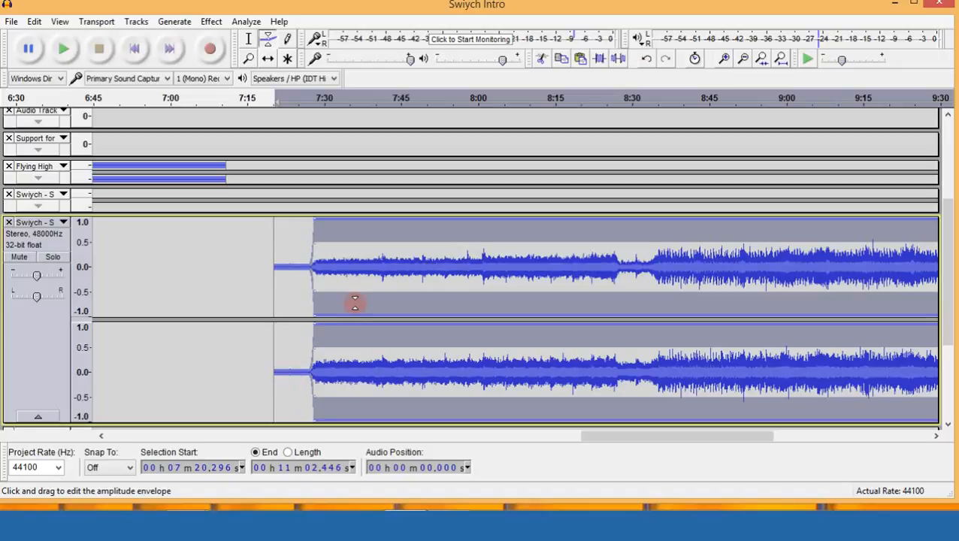
Reshape the Swiych music's envelope into a gradual fade-in from silence at 7:20.3, with an intermediate point near 7:25.6, to full level at 7:28.
left_click(724, 60)
left_click(723, 60)
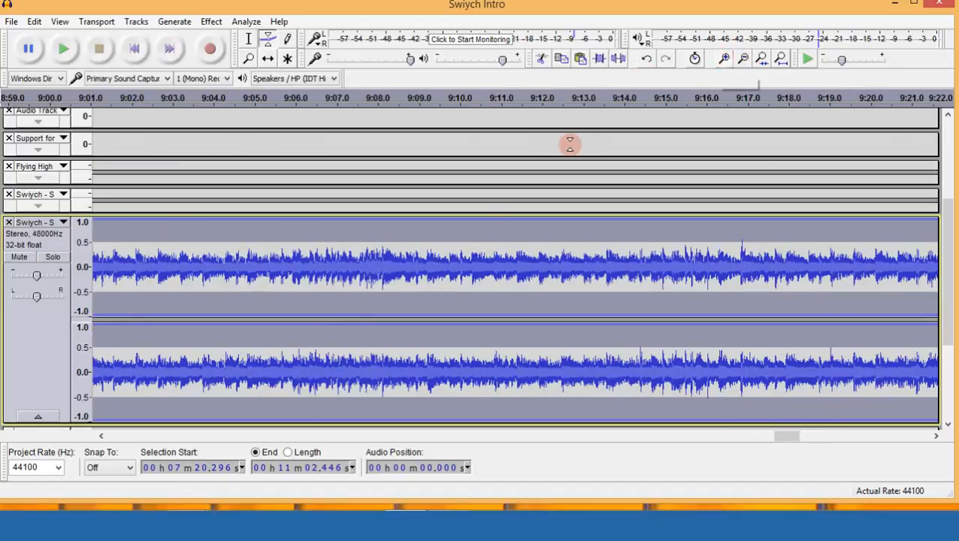
left_click(115, 438)
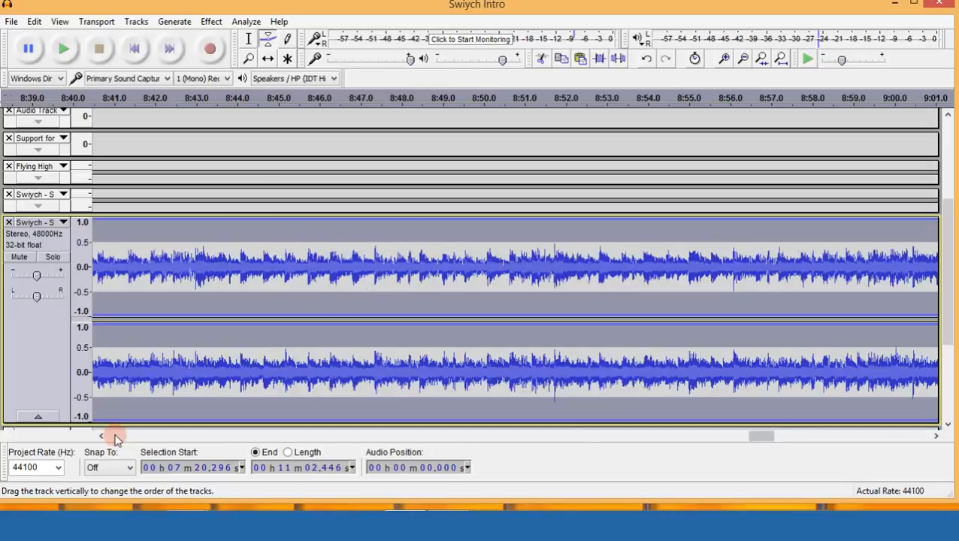
left_click(115, 438)
left_click(115, 438)
left_click(115, 438)
left_click(115, 438)
left_click(115, 438)
left_click(115, 438)
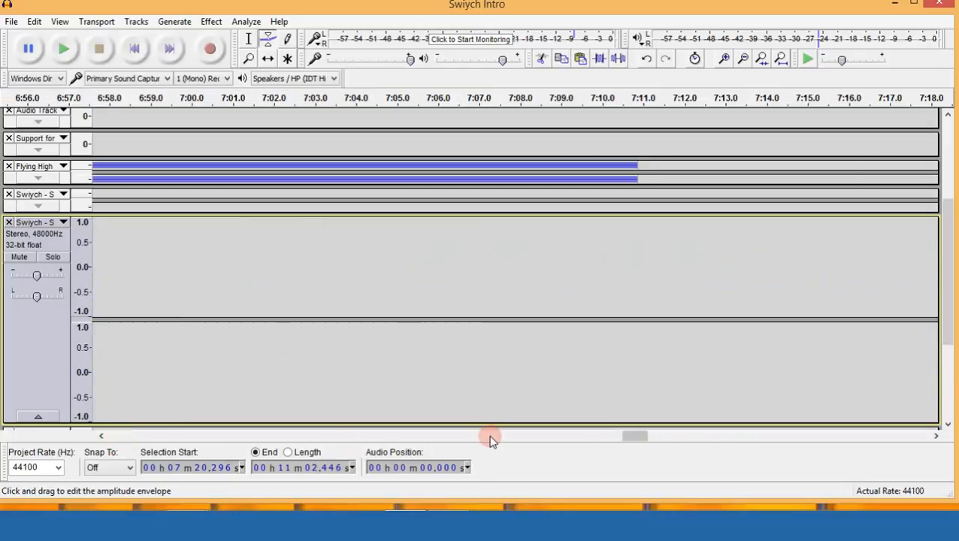
left_click(664, 434)
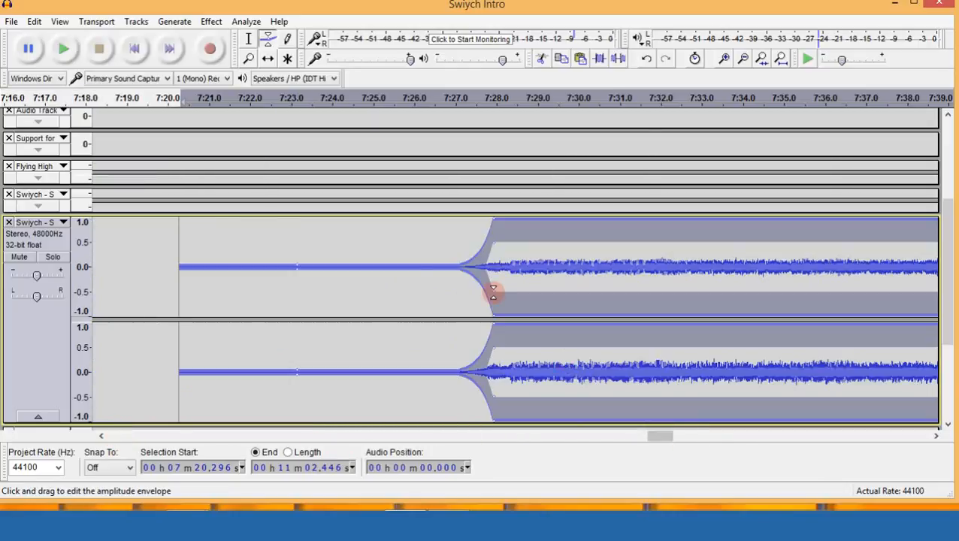
left_click_drag(294, 260, 294, 256)
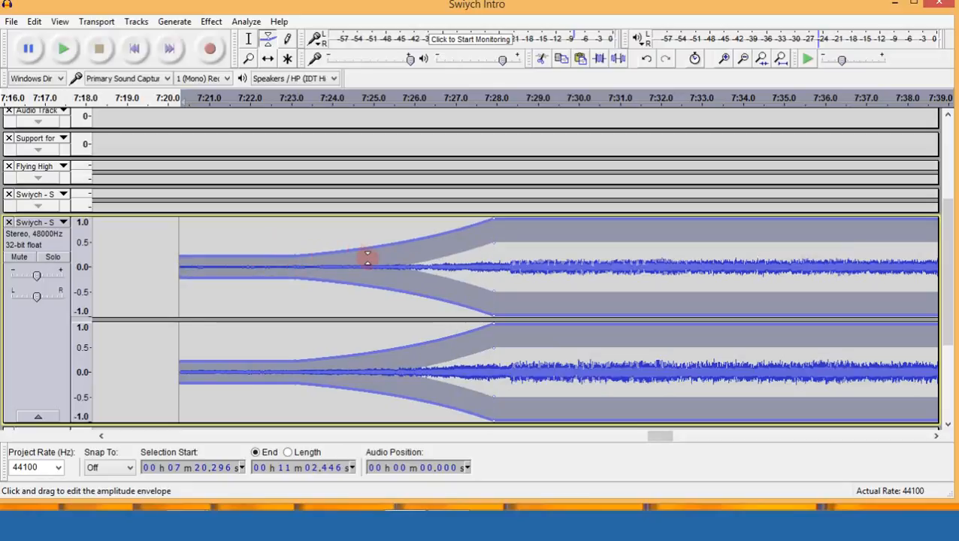
left_click_drag(368, 257, 399, 250)
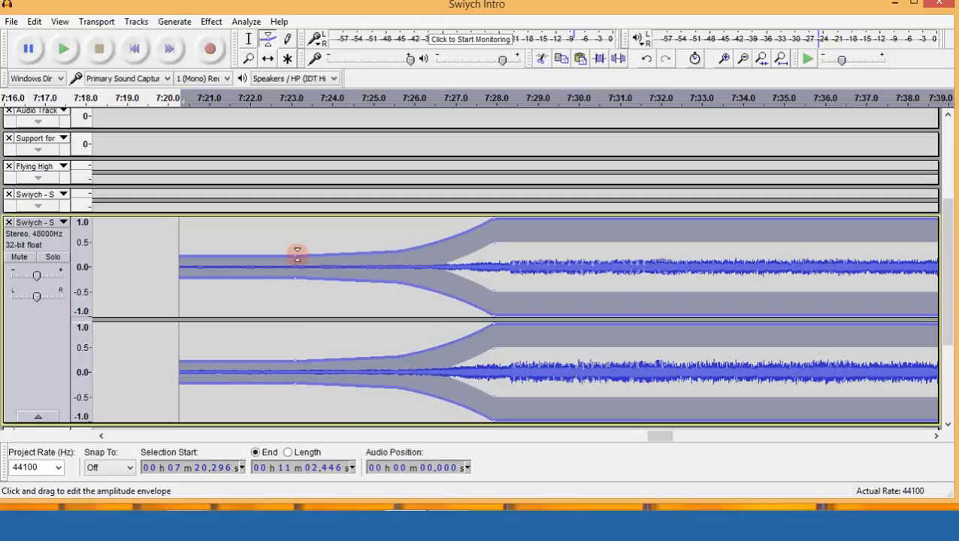
left_click_drag(182, 266, 178, 265)
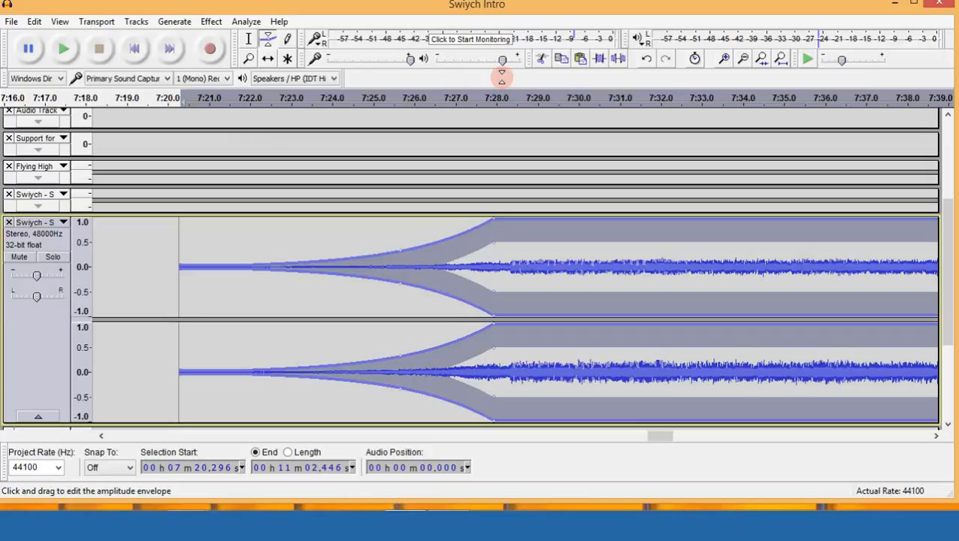
Play the project from about 7:20.1 to check the music's fade-in against the narration and closing voice part.
left_click(249, 38)
scroll(158, 334, "up", 3)
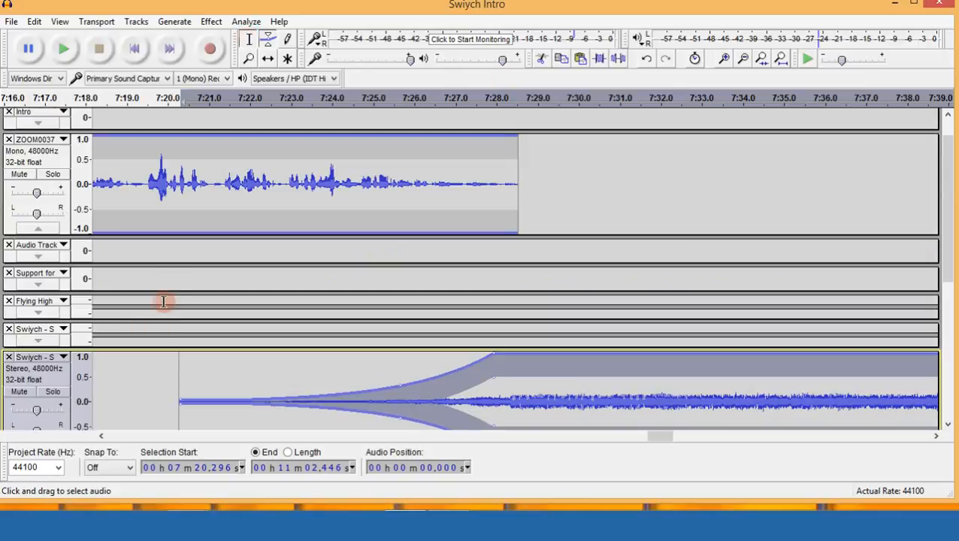
left_click(170, 278)
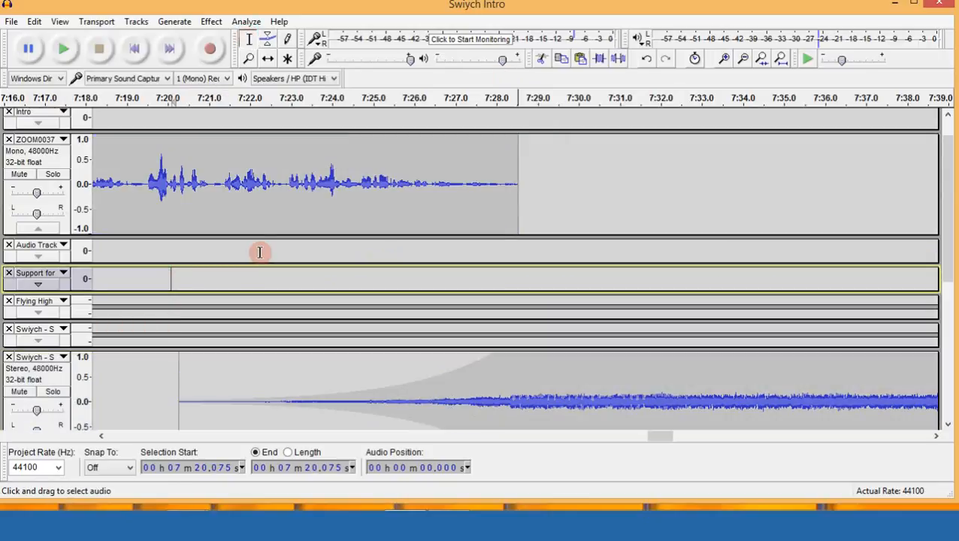
key("space")
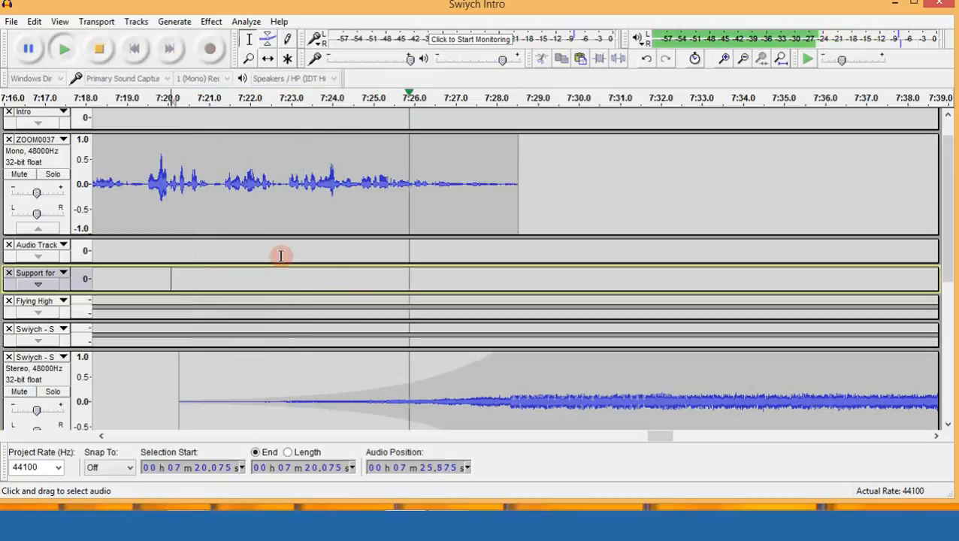
scroll(288, 248, "down", 5)
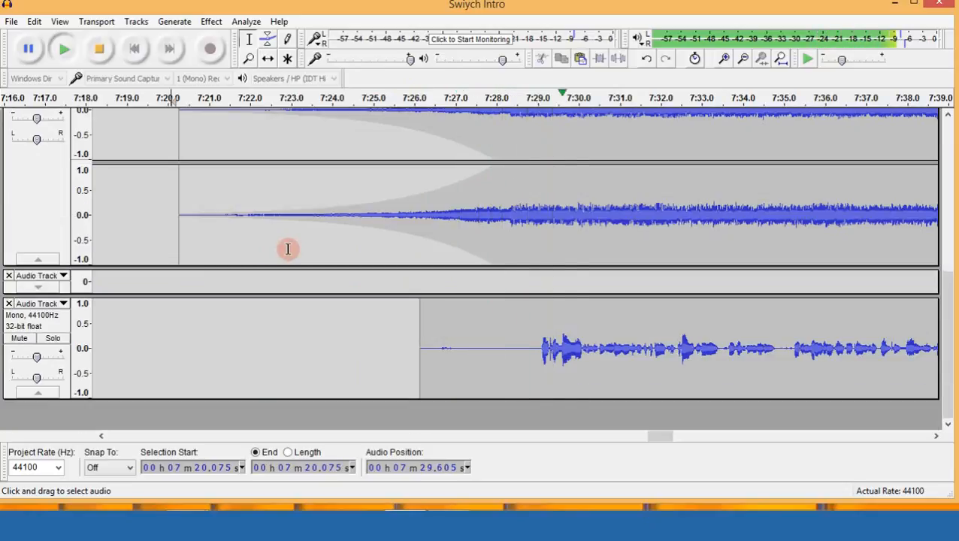
key("space")
scroll(568, 276, "up", 3)
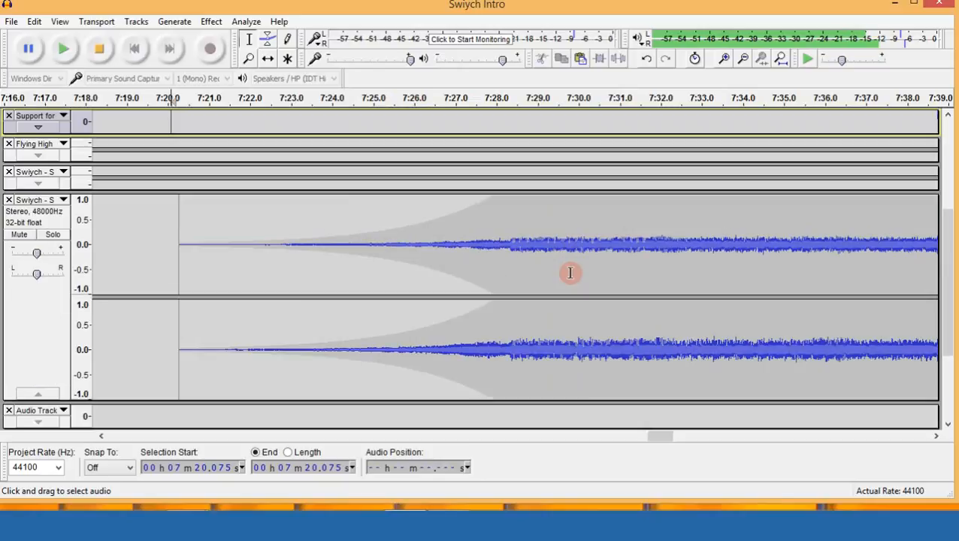
Stretch the Swiych music's envelope fade-in so the volume rises slowly from about 7:25.6 to a level near 0.9 at about 7:38.
left_click(270, 41)
scroll(589, 176, "up", 3)
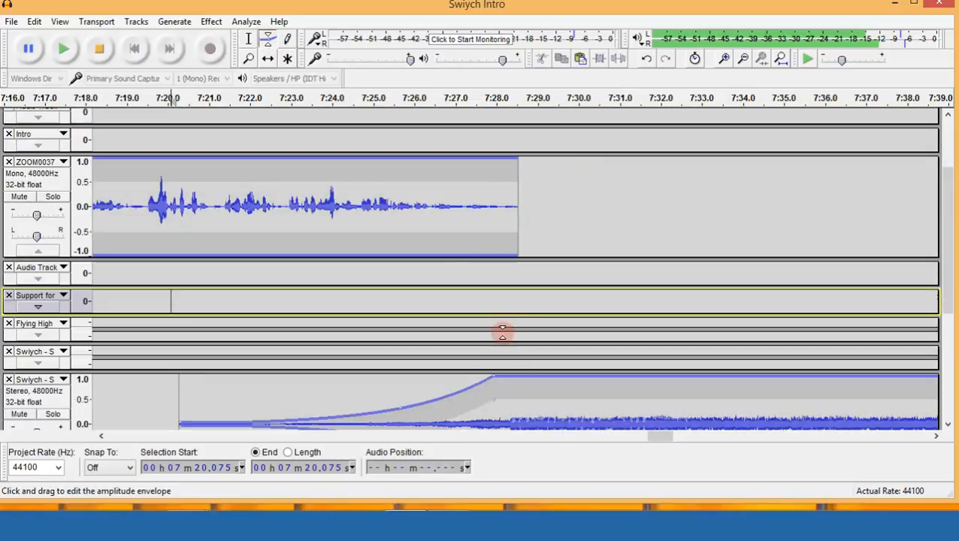
scroll(498, 347, "down", 2)
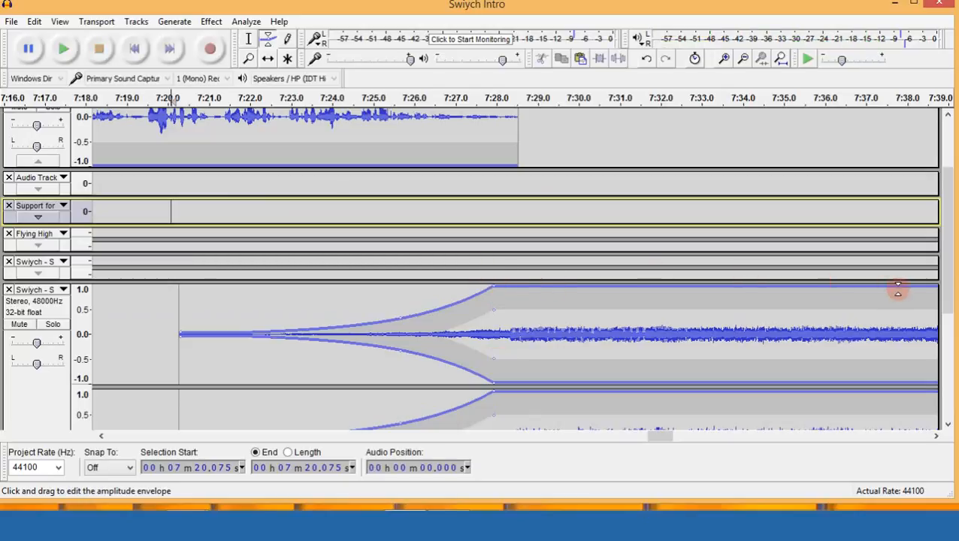
left_click_drag(900, 291, 886, 289)
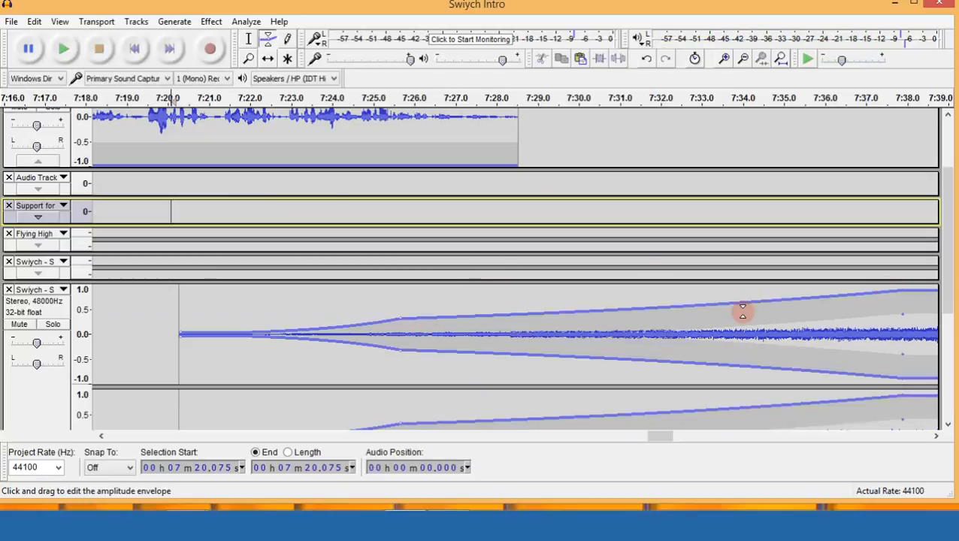
Move the Swiych ending music's upper envelope point to about 8:01, keeping its level near 0.9.
left_click(743, 61)
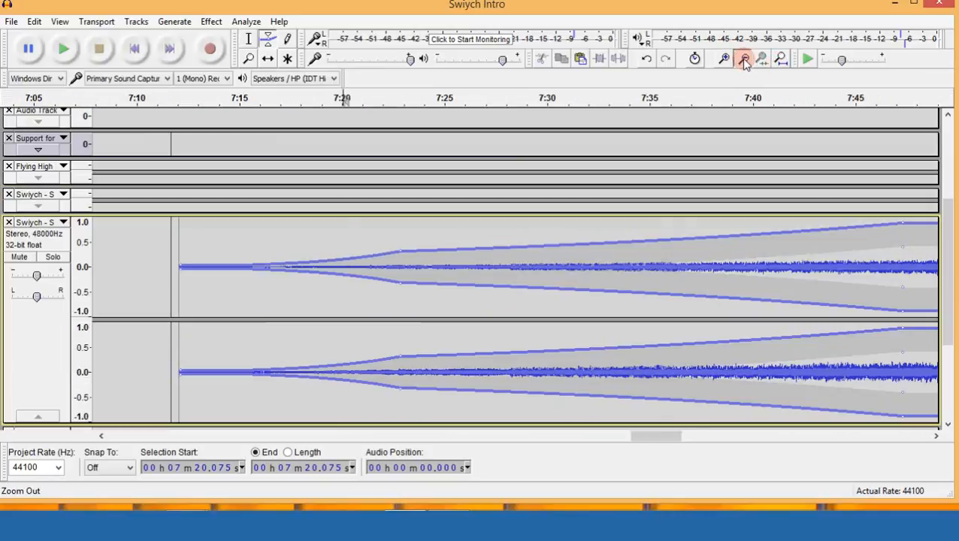
left_click(743, 61)
left_click(743, 60)
left_click(743, 60)
left_click(744, 60)
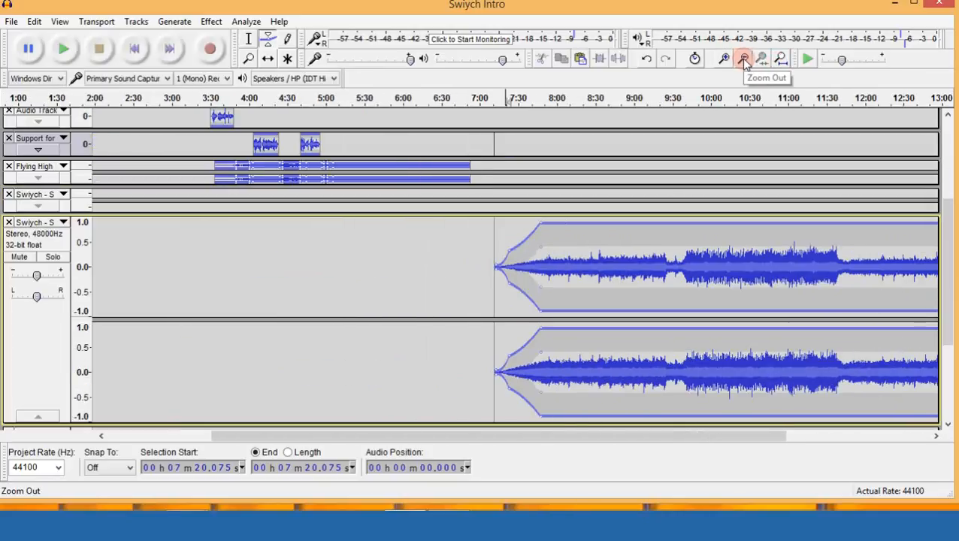
scroll(588, 220, "down", 3)
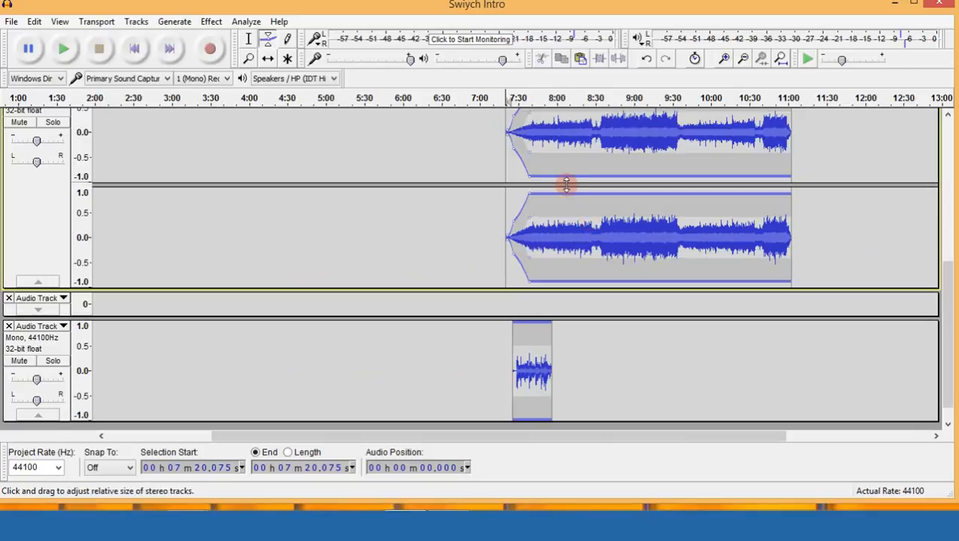
left_click_drag(530, 279, 562, 282)
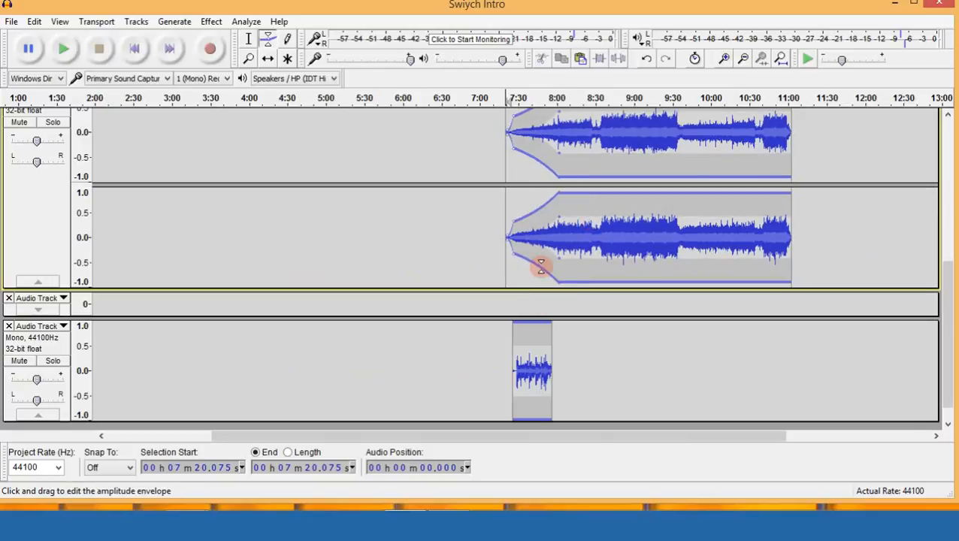
Add an envelope point at about 7:51 that holds the Swiych music near 0.3 under the closing voice part before it rises.
scroll(536, 263, "up", 1)
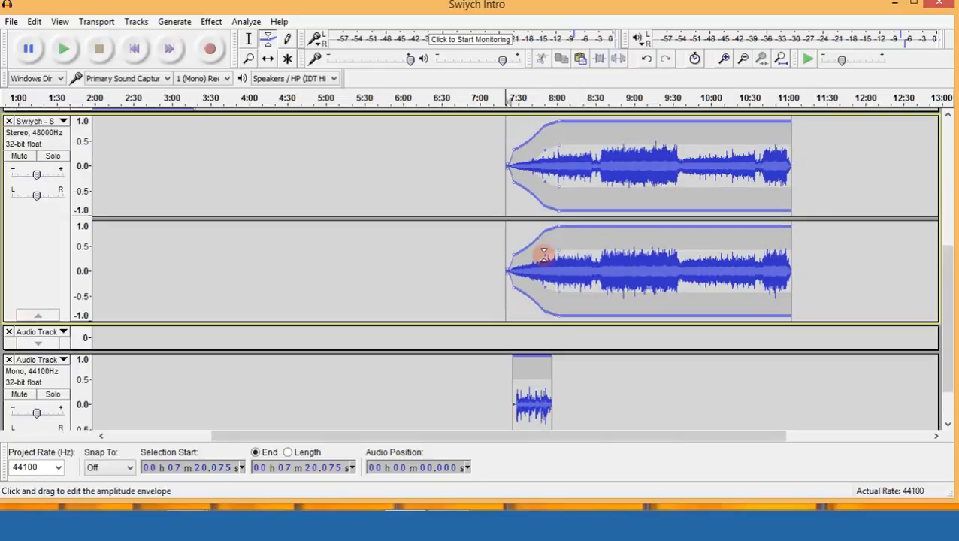
left_click_drag(547, 259, 544, 274)
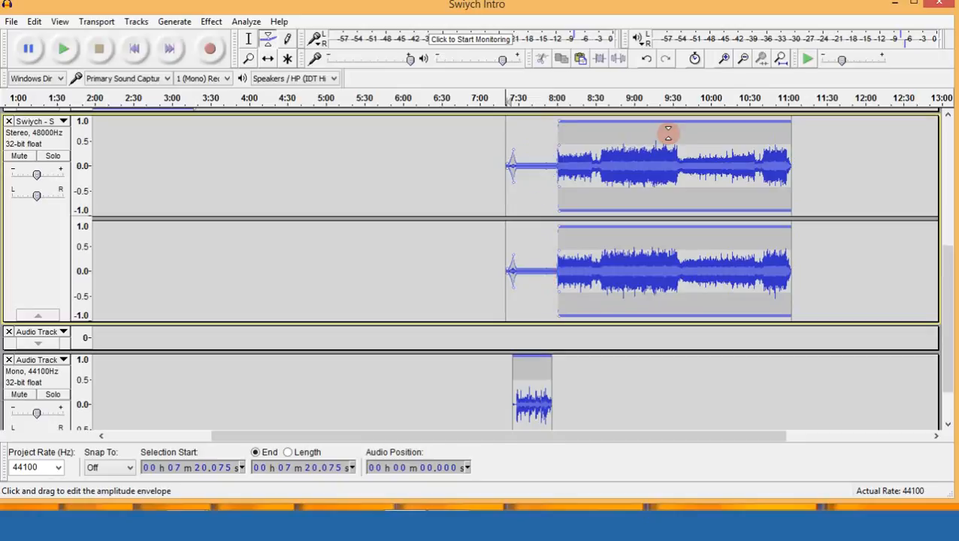
left_click(724, 60)
left_click(724, 59)
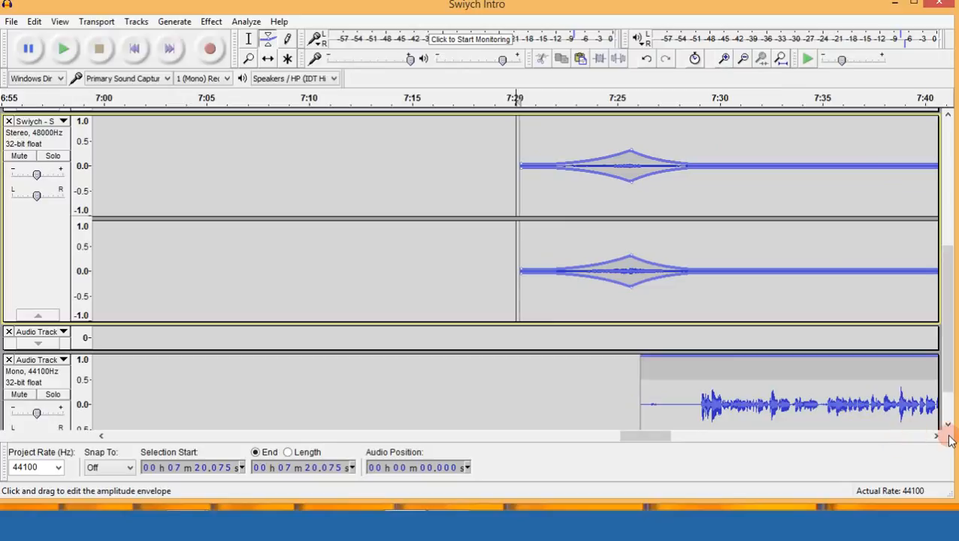
left_click_drag(938, 436, 844, 256)
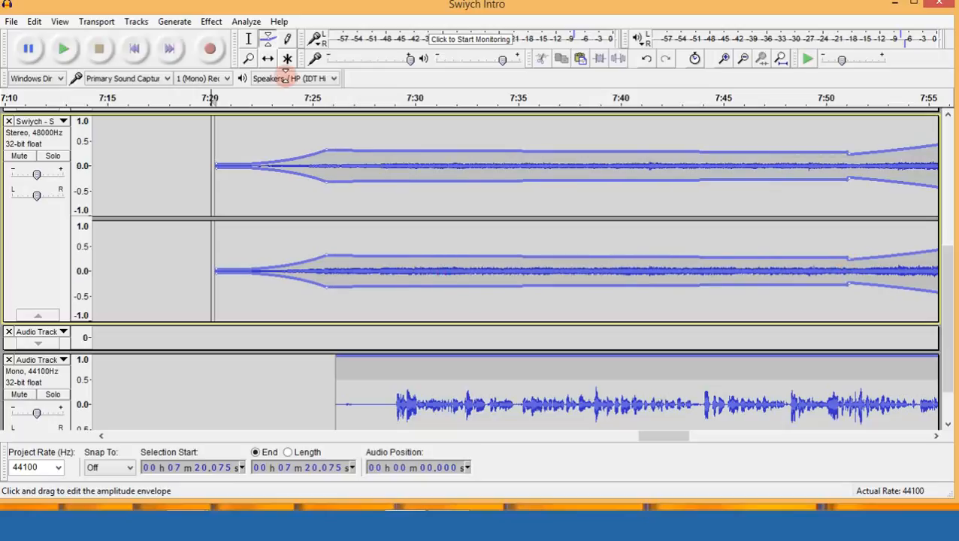
Play the project from about 7:21.5 to check the quiet music against the end of the narration and the closing voice part.
left_click(244, 39)
left_click(241, 122)
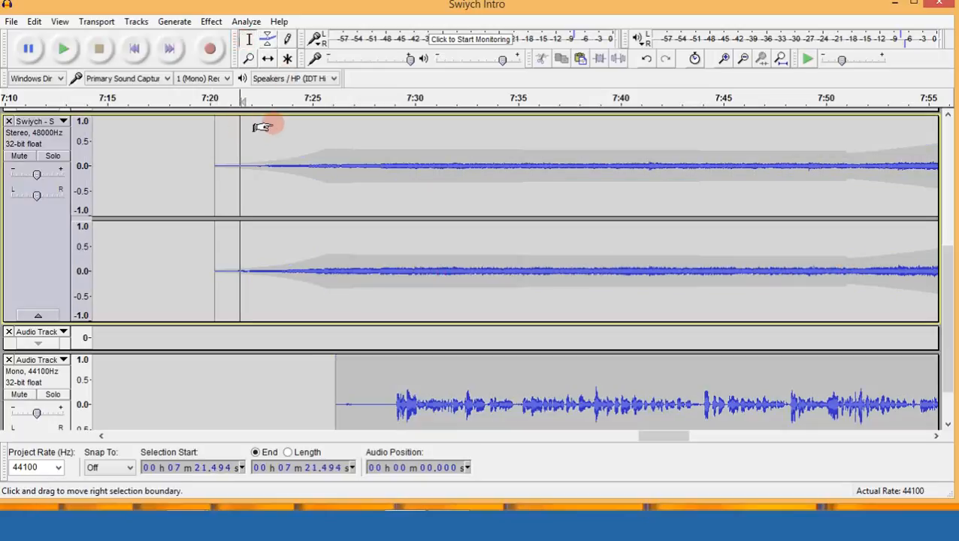
key("space")
left_click(742, 61)
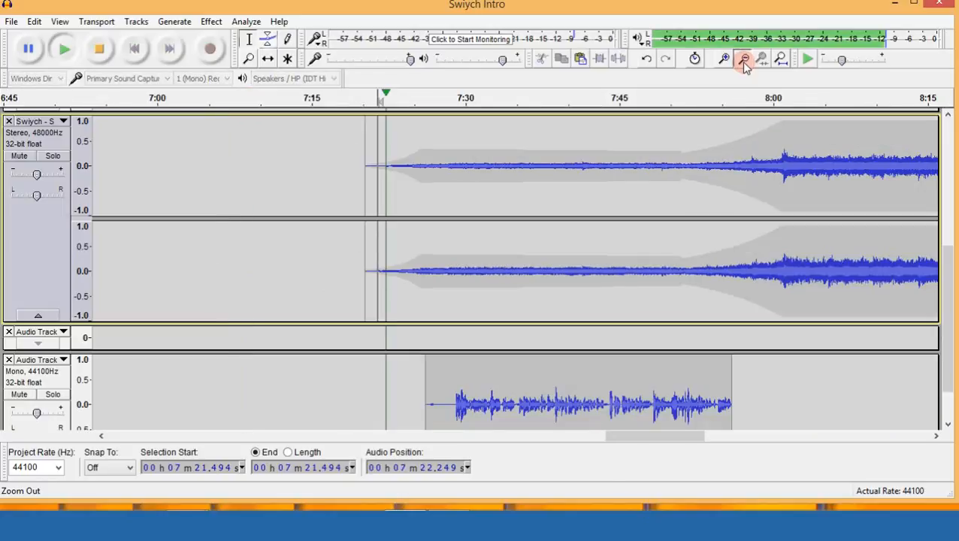
left_click(742, 61)
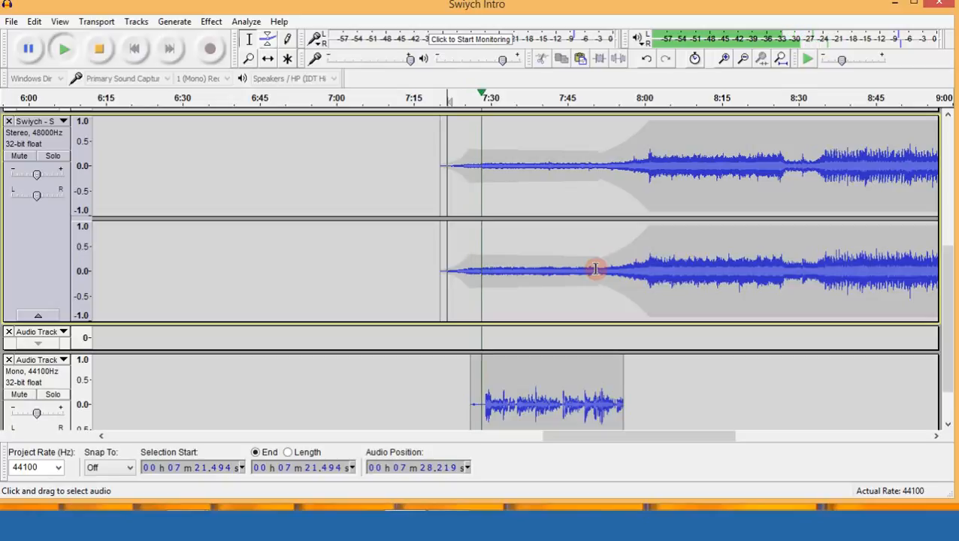
scroll(625, 138, "up", 6)
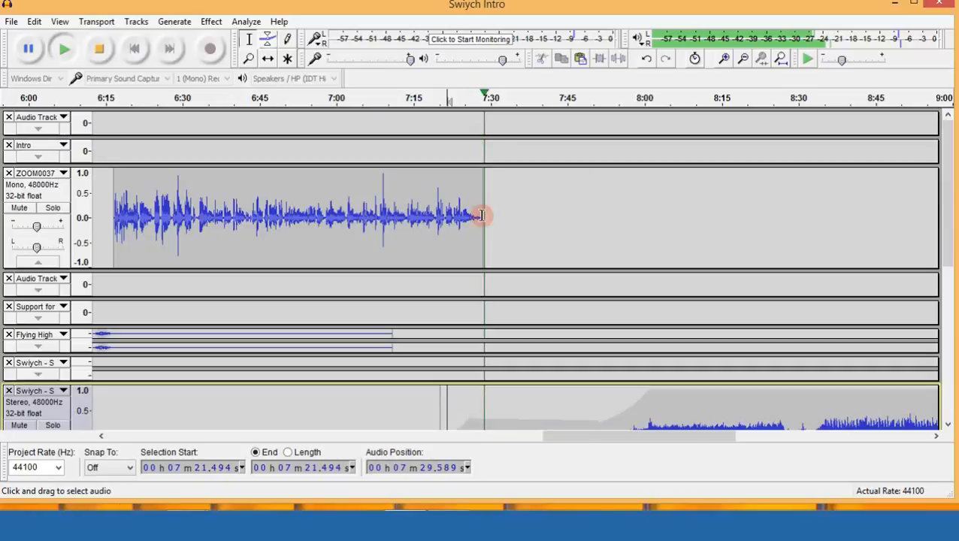
left_click_drag(471, 213, 482, 214)
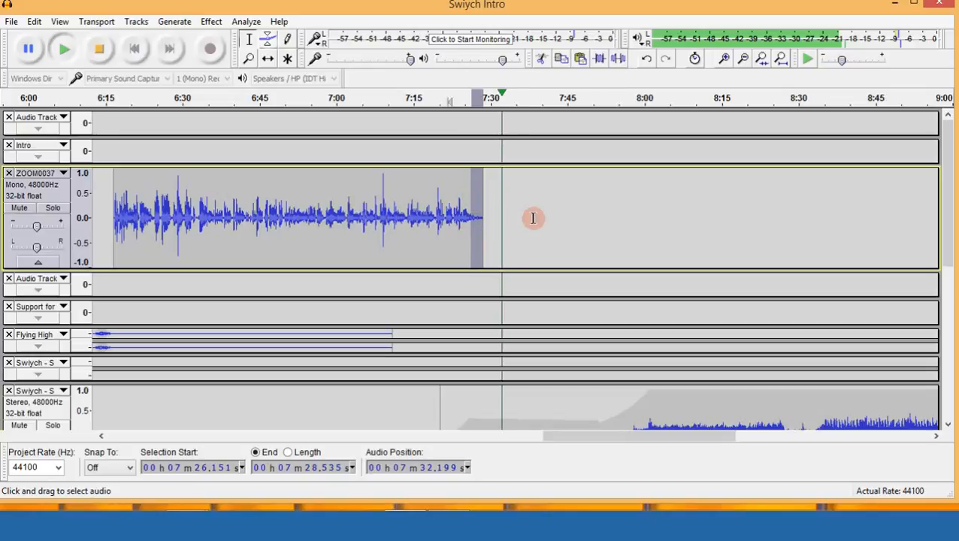
scroll(535, 214, "down", 5)
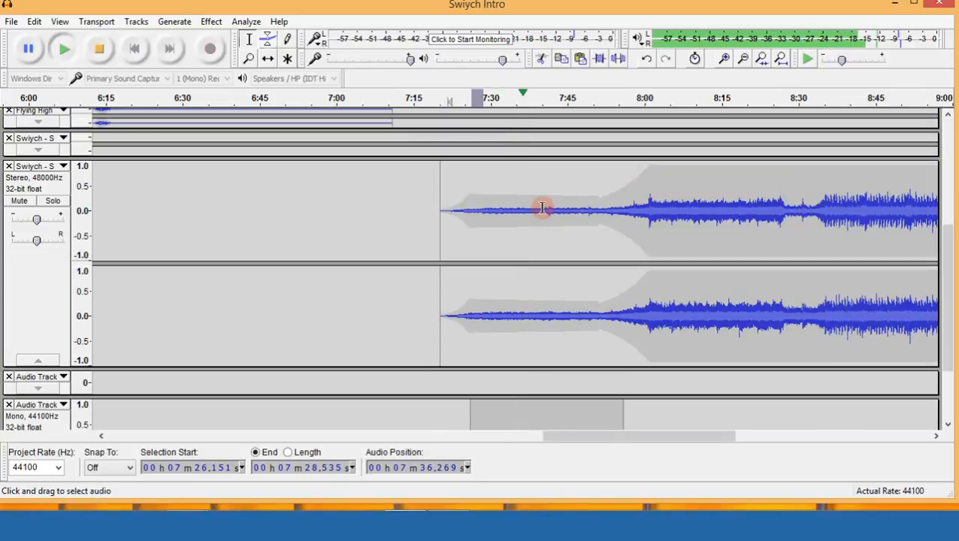
scroll(542, 208, "down", 3)
scroll(543, 205, "up", 3)
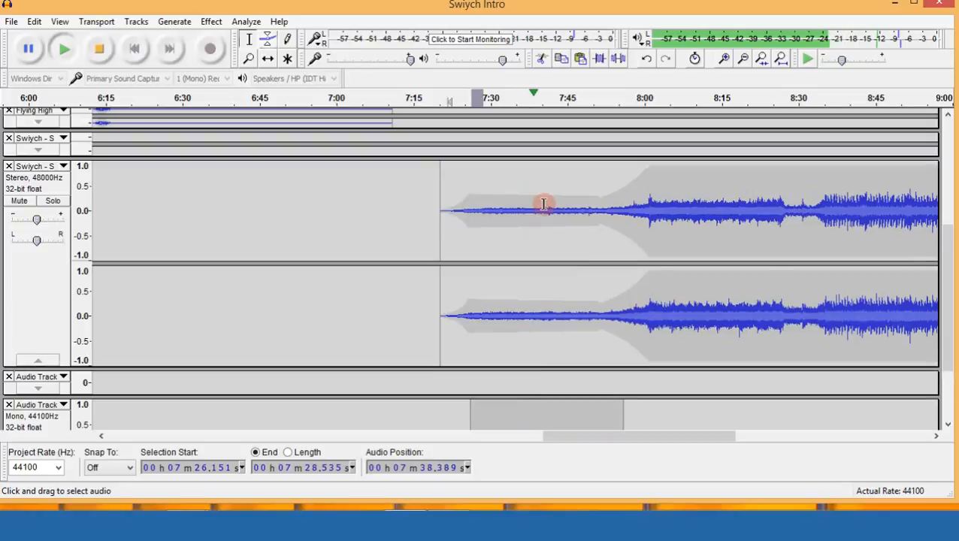
key("space")
Play the Swiych music from about 7:51.6 to check how it rises at the end of the closing voice part.
scroll(508, 181, "up", 5)
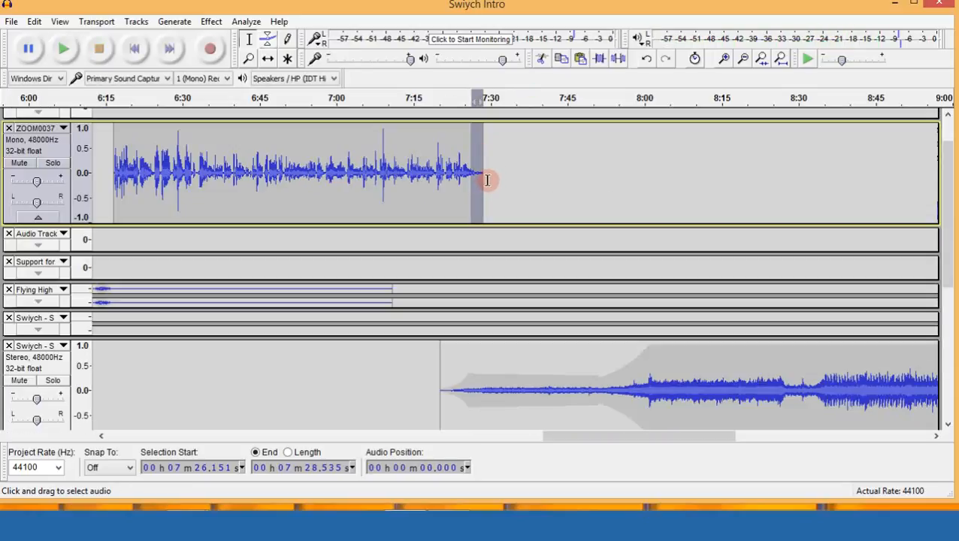
scroll(606, 255, "down", 4)
left_click(601, 269)
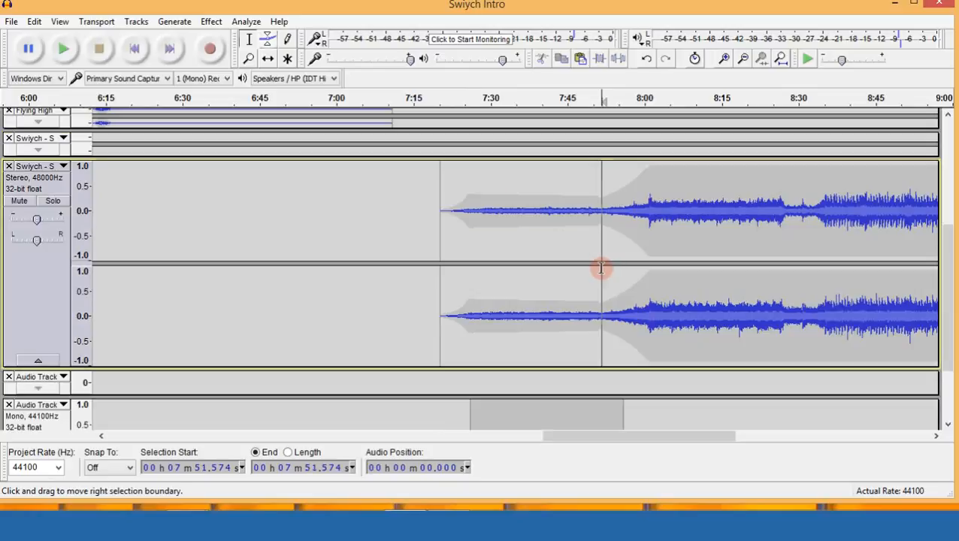
key("space")
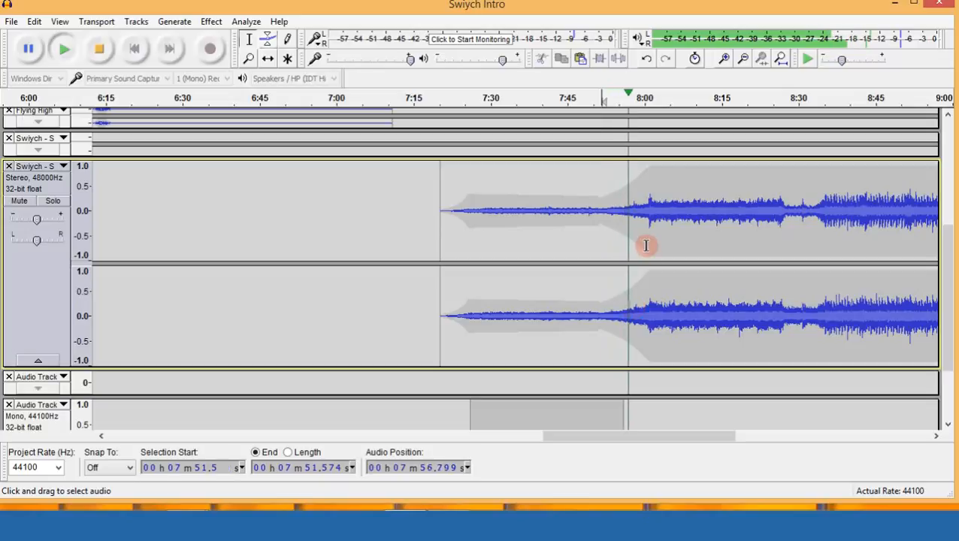
key("space")
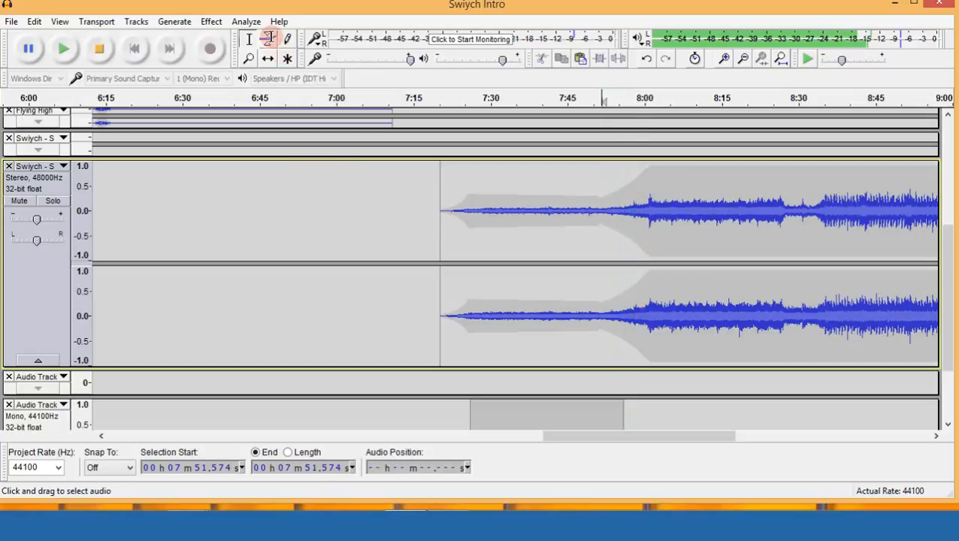
Move the Swiych music's upper envelope point to about 7:59 at level 1.0 and replay the rise from about 7:51.6.
left_click(269, 38)
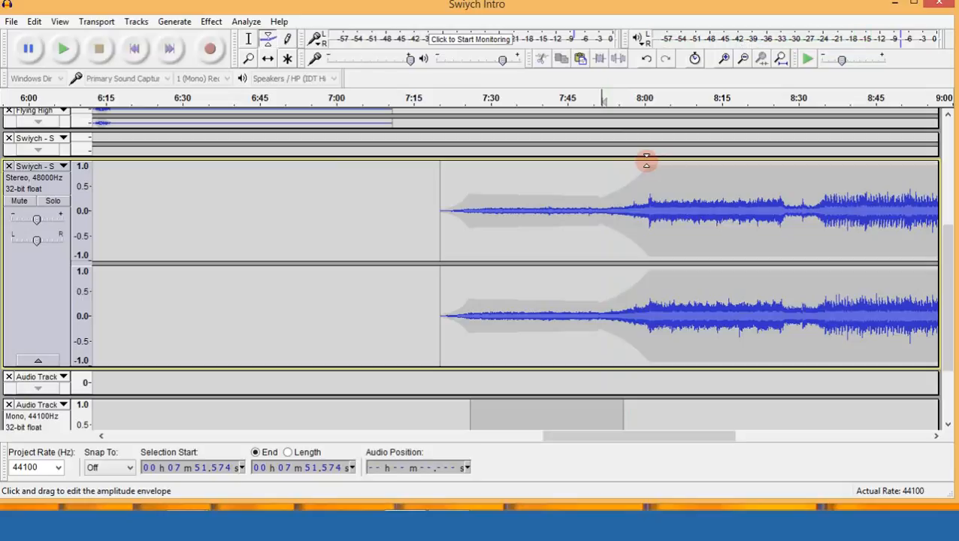
left_click_drag(646, 159, 639, 159)
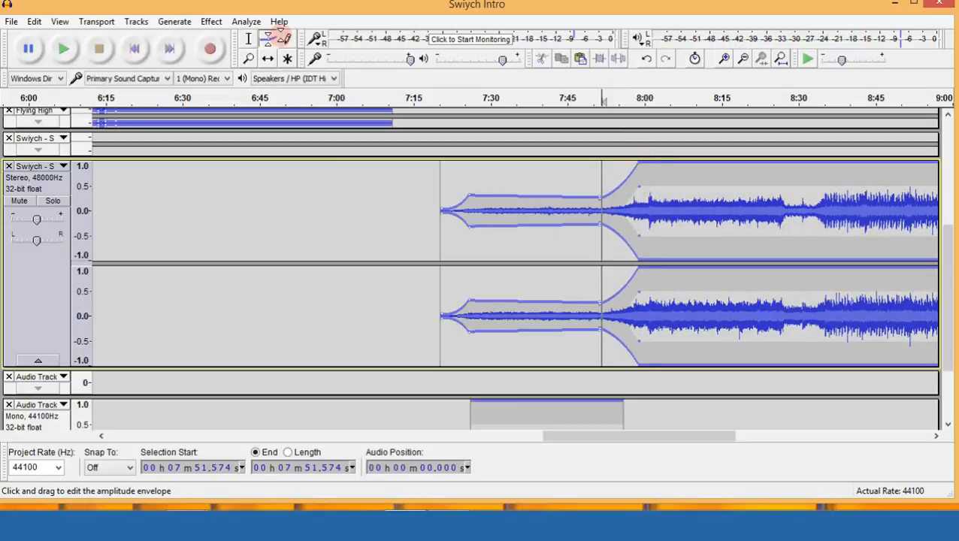
left_click(248, 38)
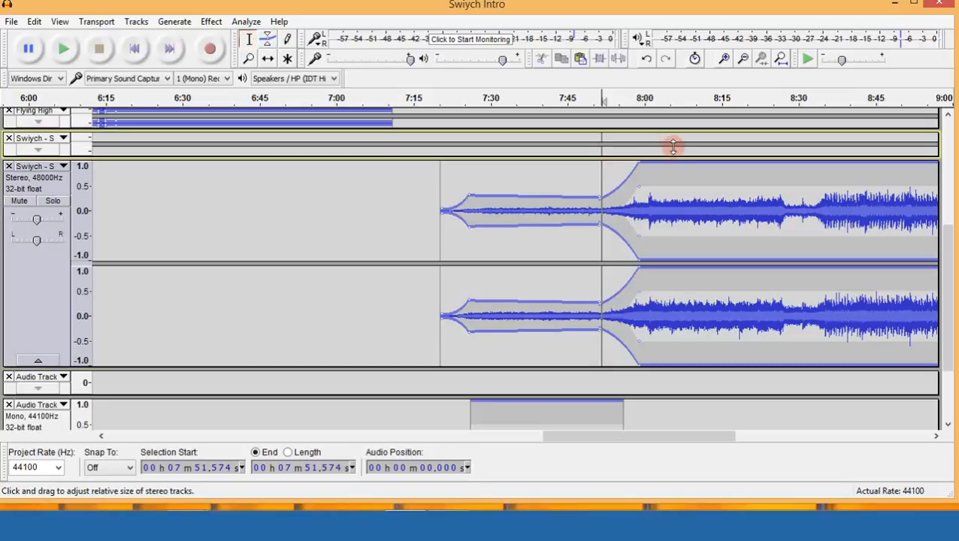
key("space")
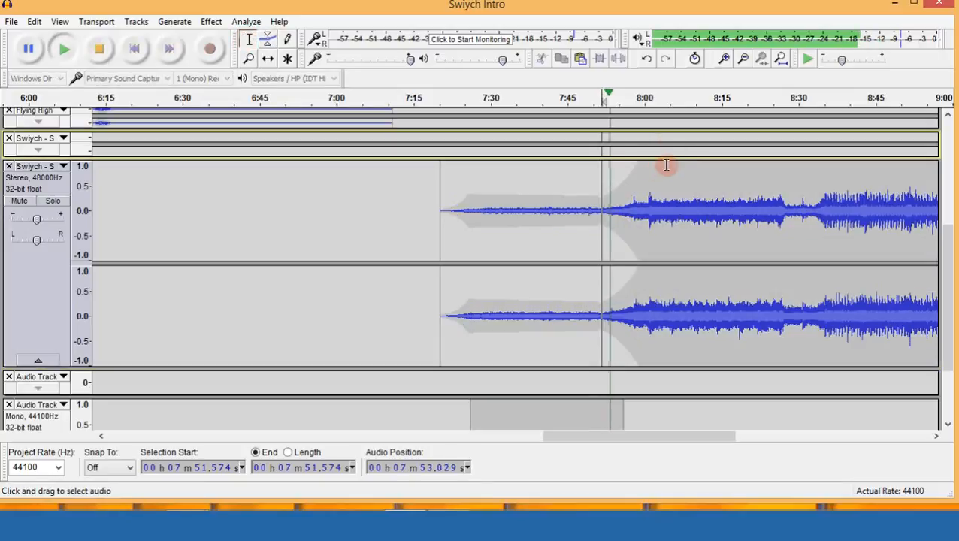
key("space")
Delete the remainder of the Swiych ending music from about 8:14.5 to the end of the project.
left_click(725, 164)
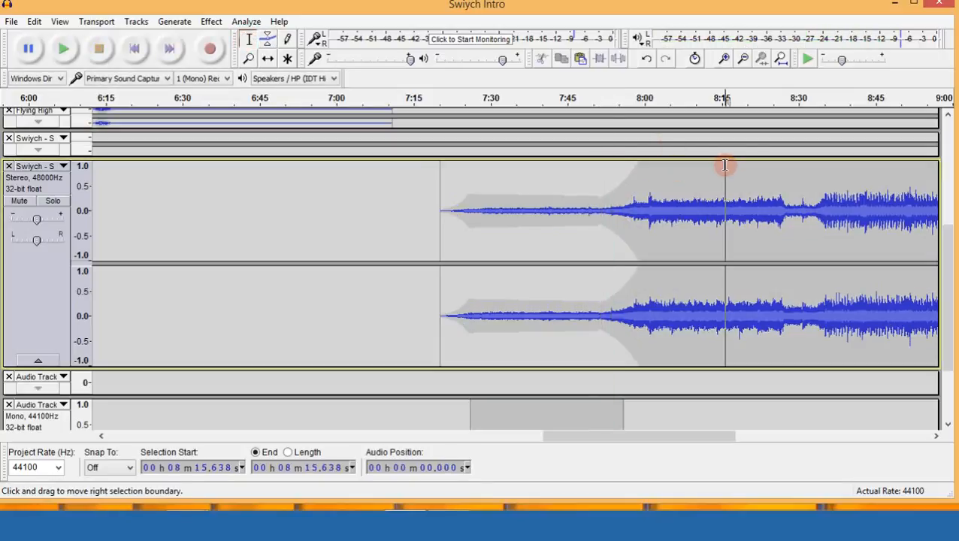
left_click(720, 170)
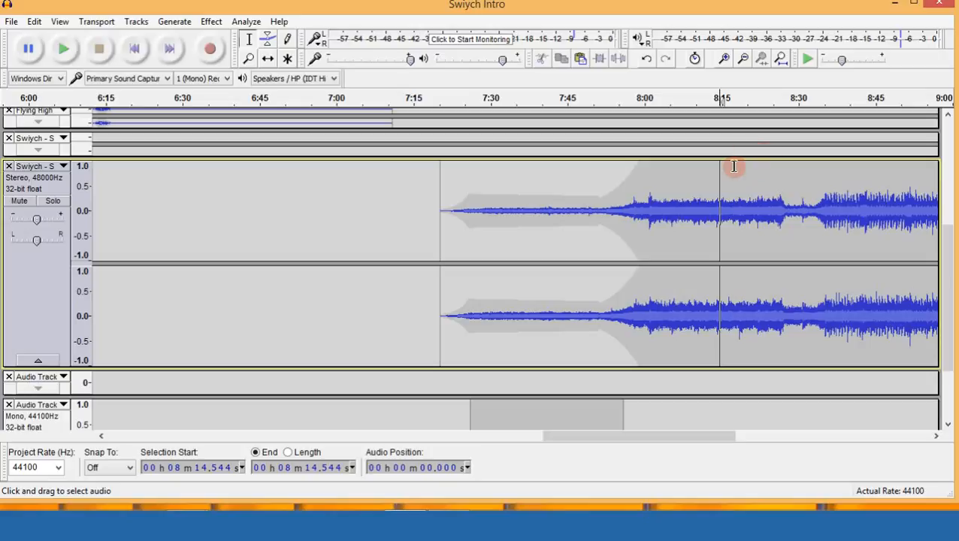
mouse_move(727, 139)
left_mouse_down()
mouse_move(866, 154)
mouse_move(925, 177)
left_mouse_up()
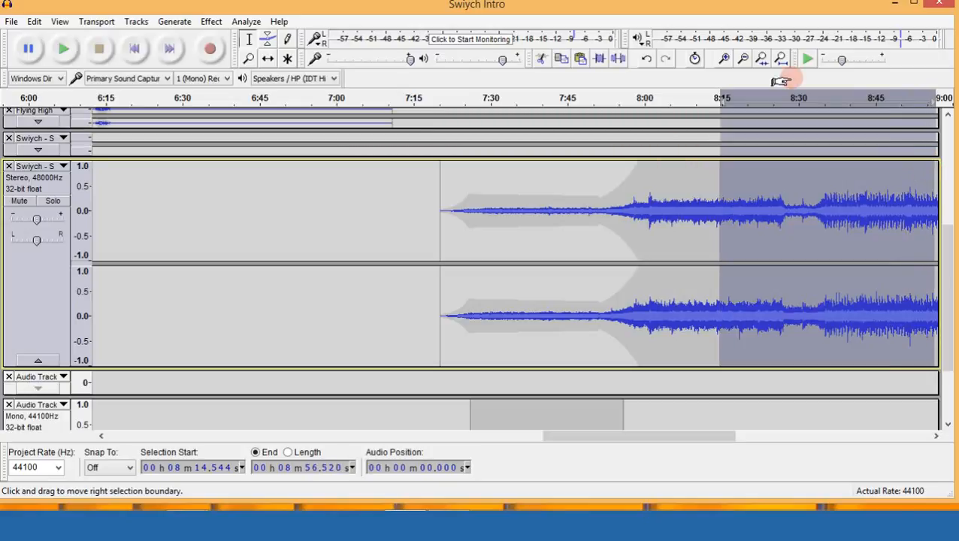
left_click(782, 60)
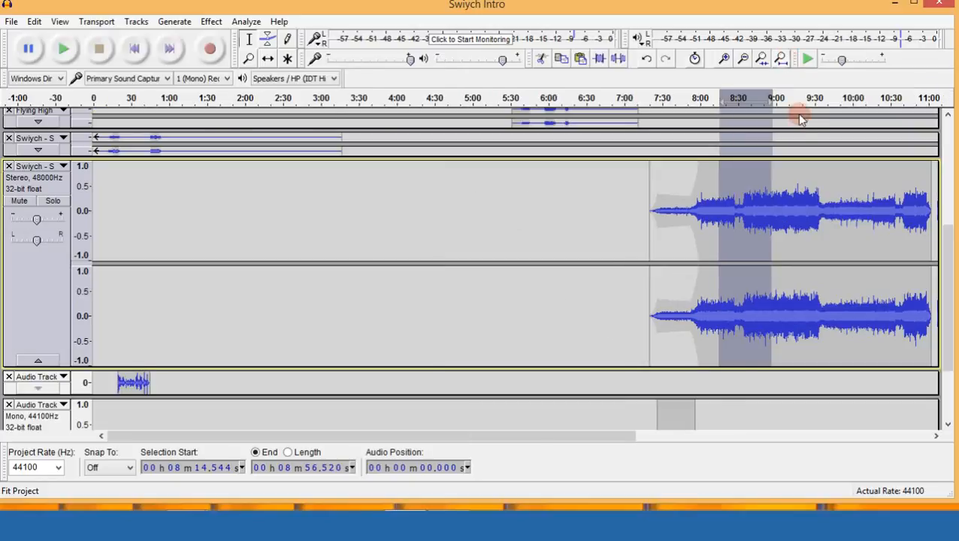
mouse_move(761, 126)
left_mouse_down()
mouse_move(901, 150)
mouse_move(935, 194)
mouse_move(930, 255)
mouse_move(942, 252)
left_mouse_up()
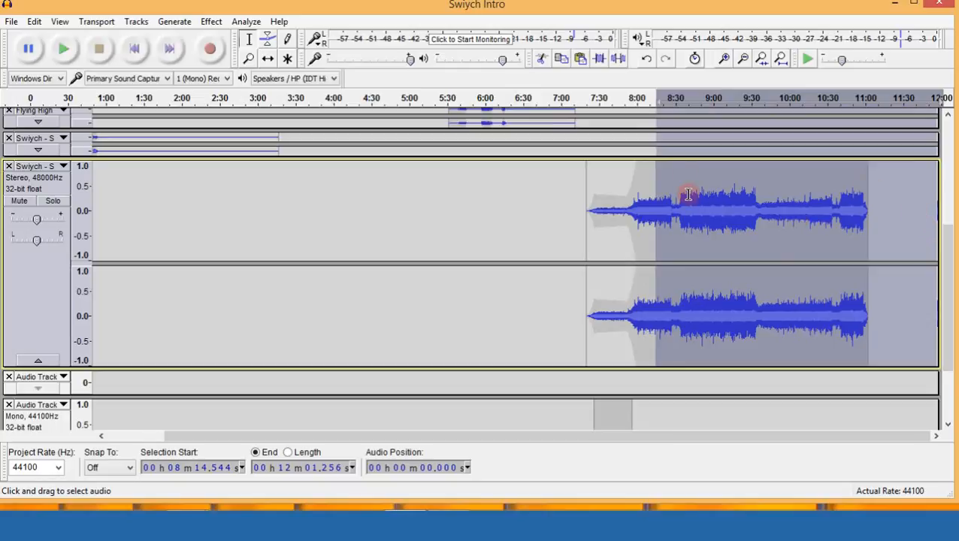
key("Delete")
Play the shortened Swiych music from about 8:10.4 to check how it ends.
left_click(724, 59)
left_click(724, 59)
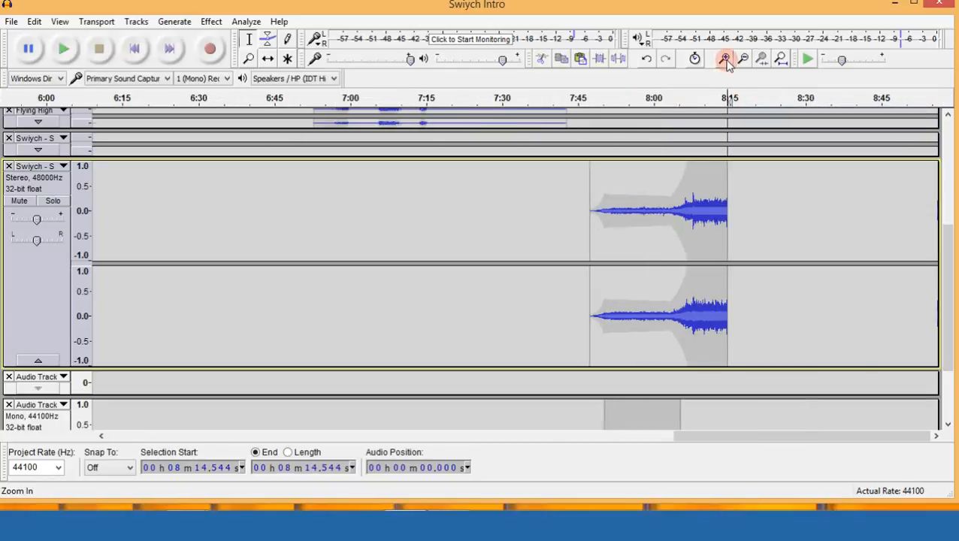
left_click(724, 59)
left_click(686, 177)
key("space")
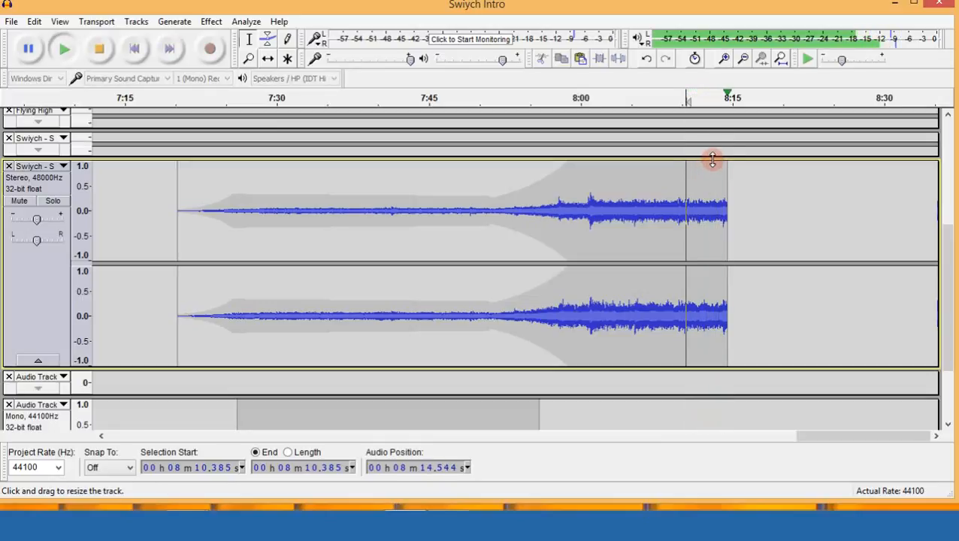
Apply a Fade Out to the Swiych music from about 8:06.6 to 8:14.5 and play it back from about 8:01.7.
left_click(655, 171)
left_click(648, 173)
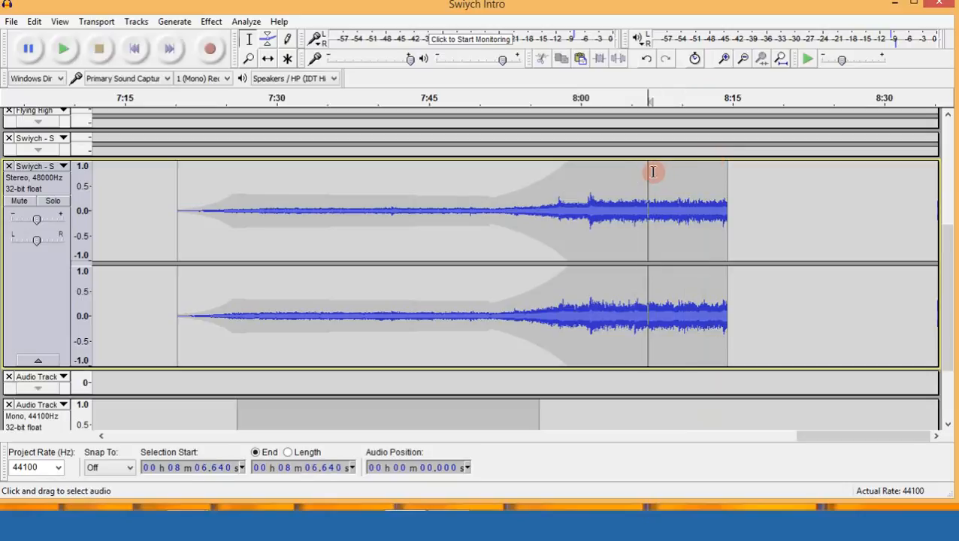
left_click_drag(701, 191, 721, 198)
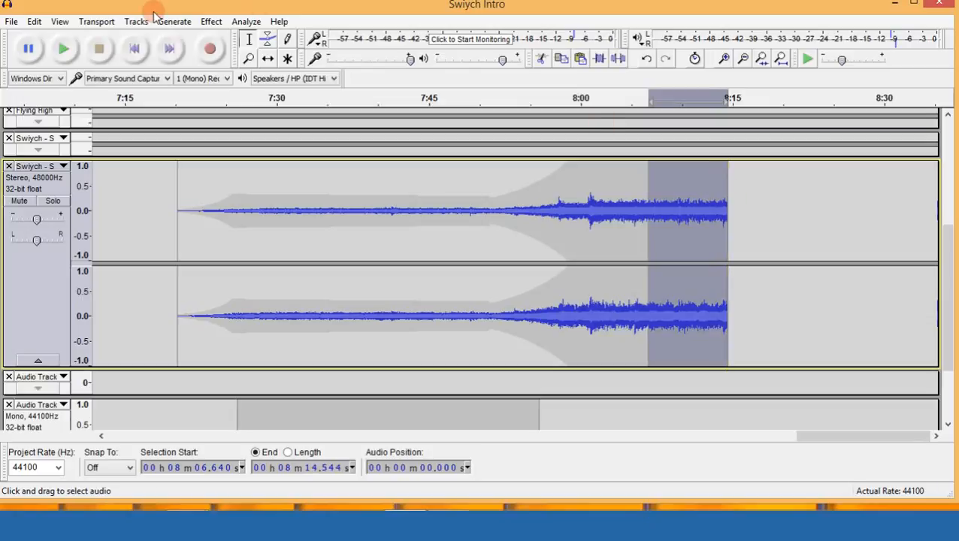
left_click(210, 21)
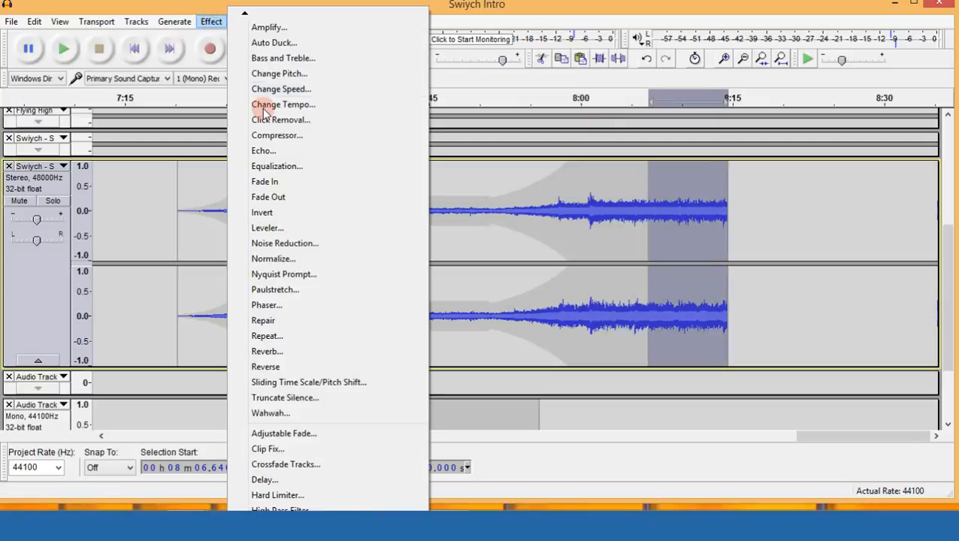
left_click(274, 196)
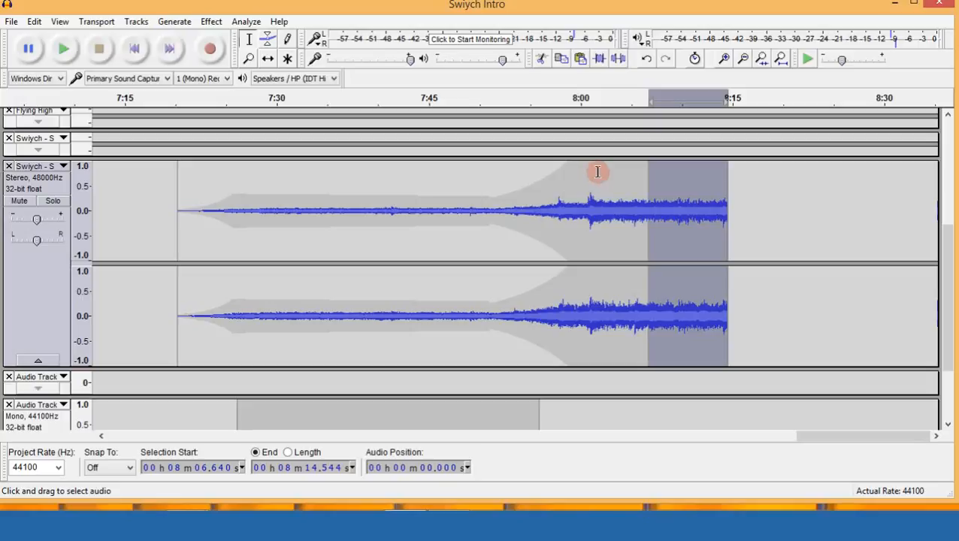
left_click(597, 172)
key("space")
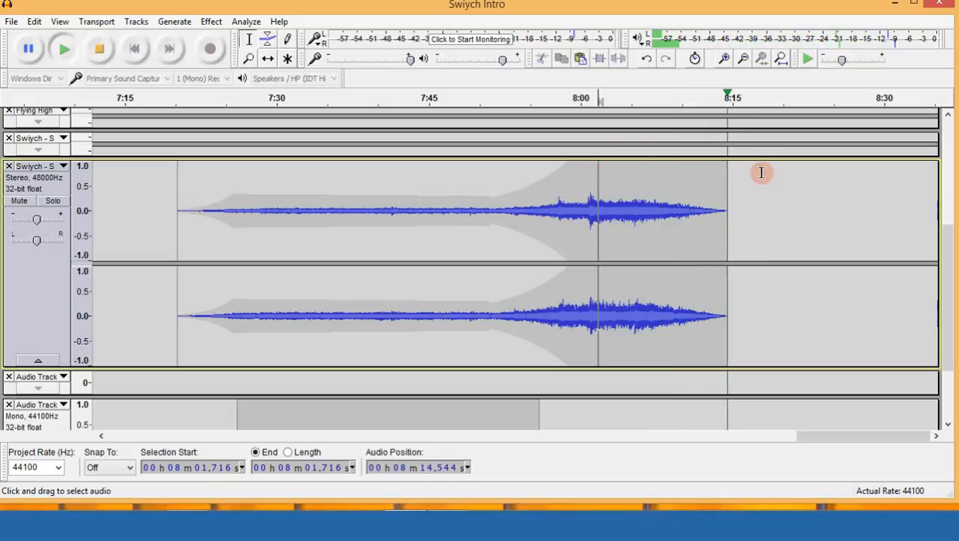
Review the whole podcast arrangement at full project length, from the intro and narration tracks through to the ending music and closing voice.
left_click(727, 197)
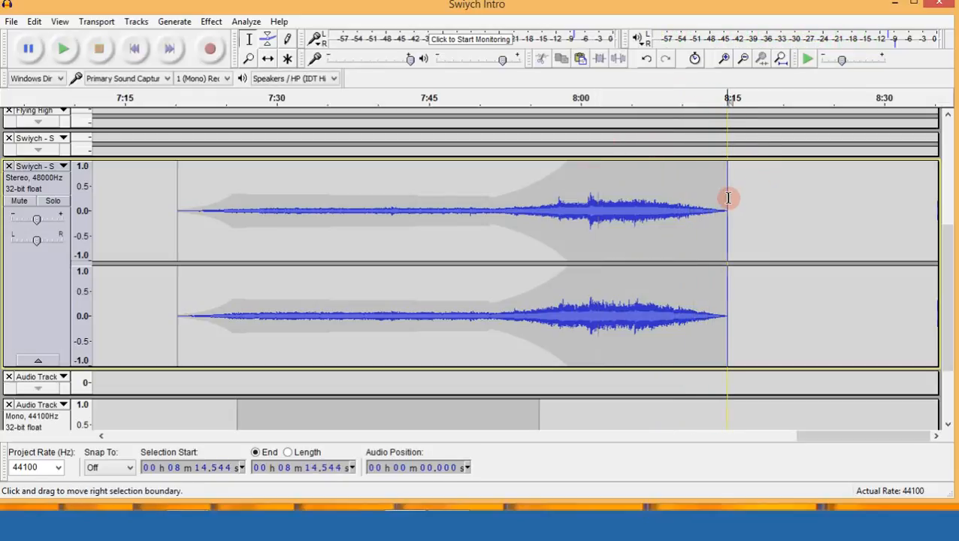
left_click(781, 59)
scroll(857, 139, "up", 5)
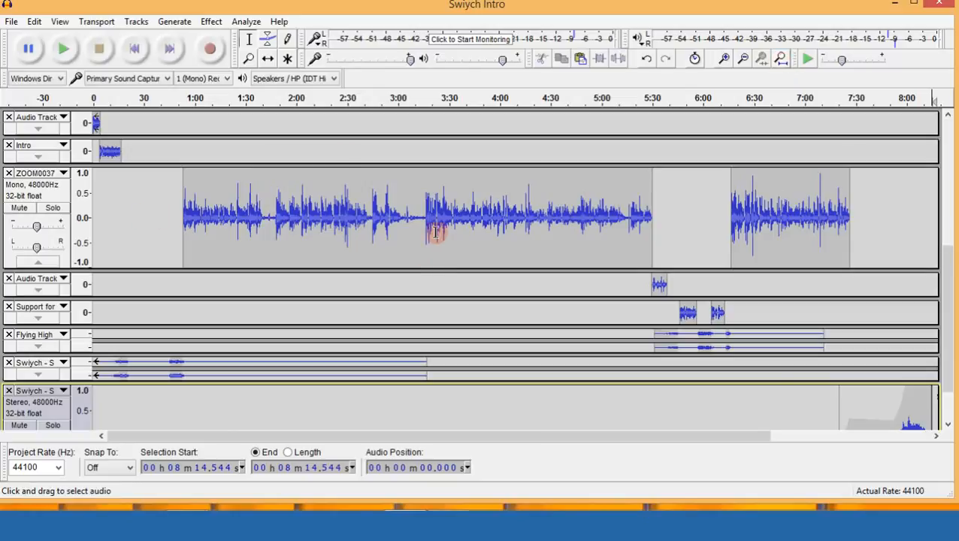
scroll(451, 218, "down", 6)
scroll(763, 253, "up", 4)
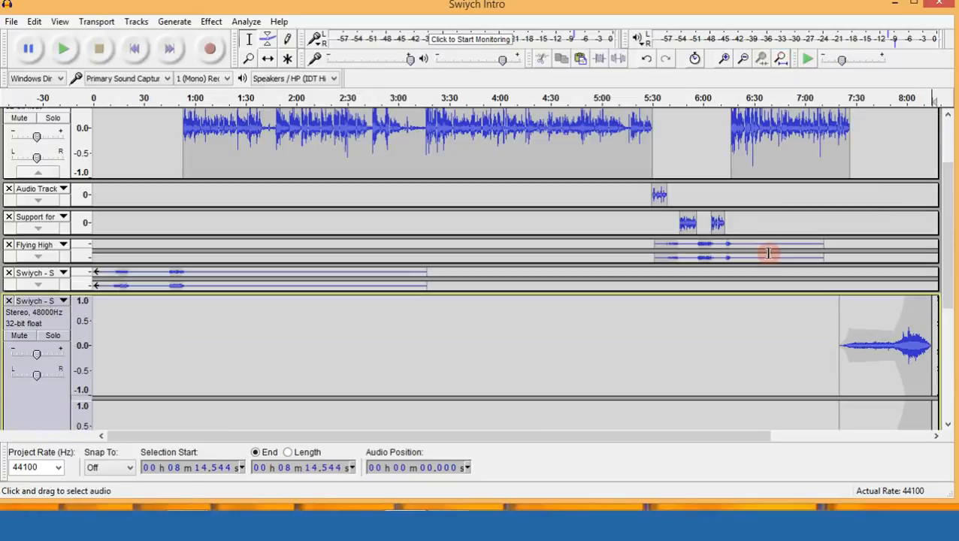
left_click(819, 242)
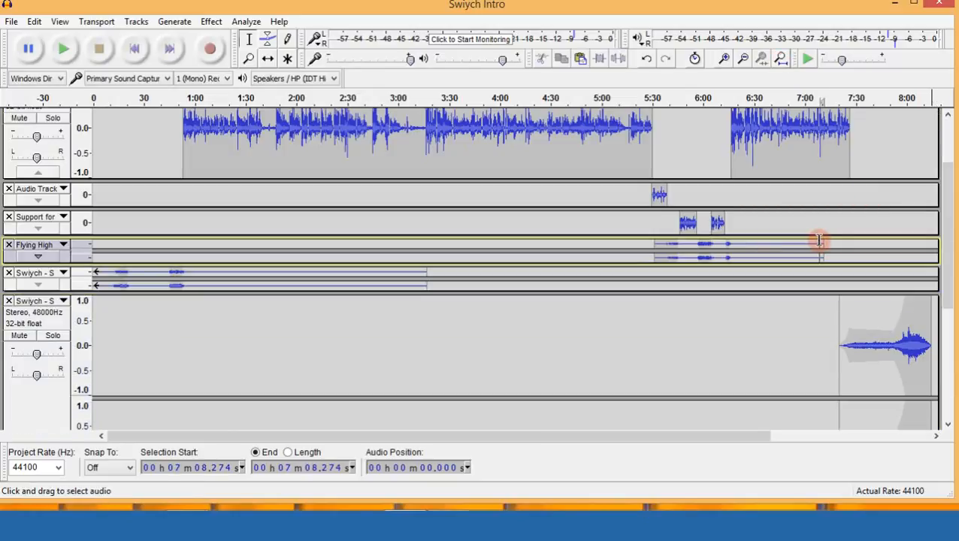
left_click(688, 222)
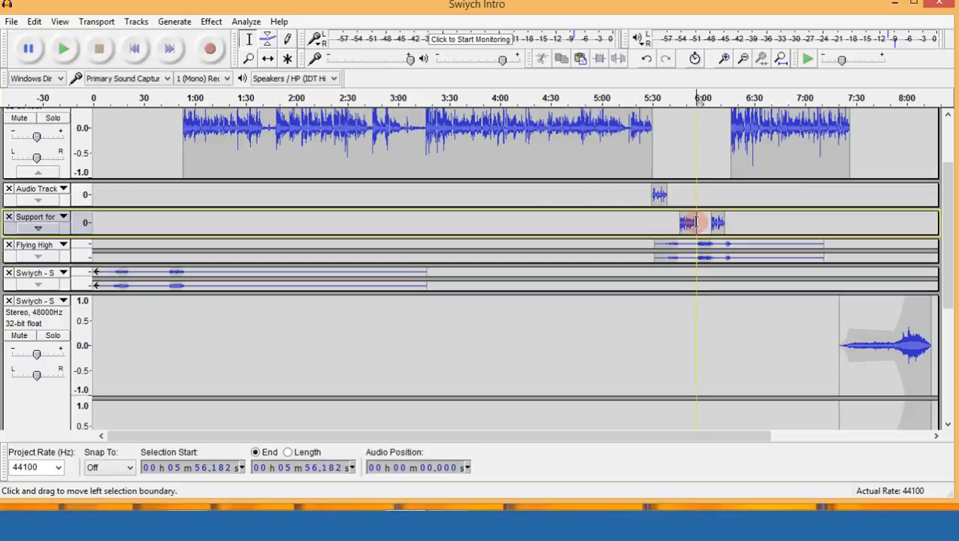
left_click(159, 273)
scroll(148, 215, "up", 2)
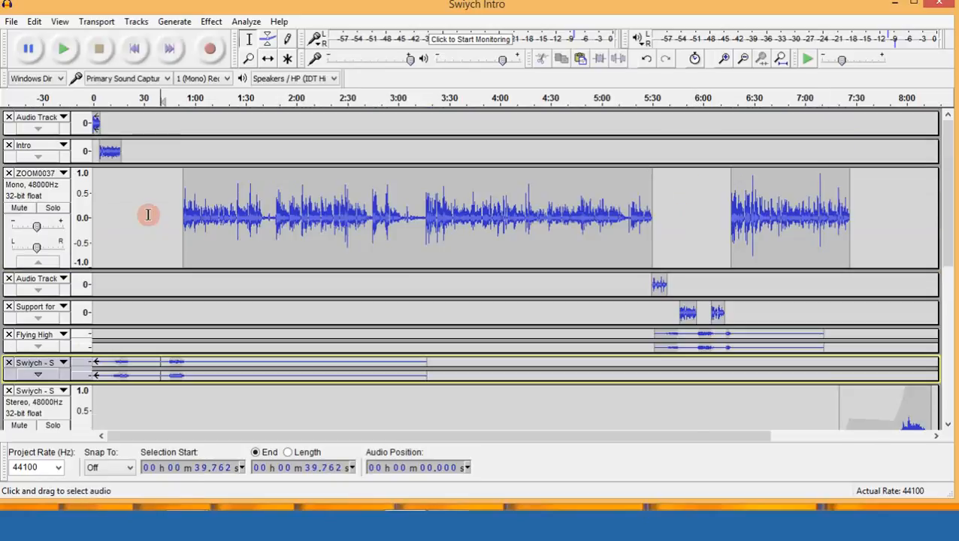
left_click(116, 151)
scroll(338, 289, "down", 5)
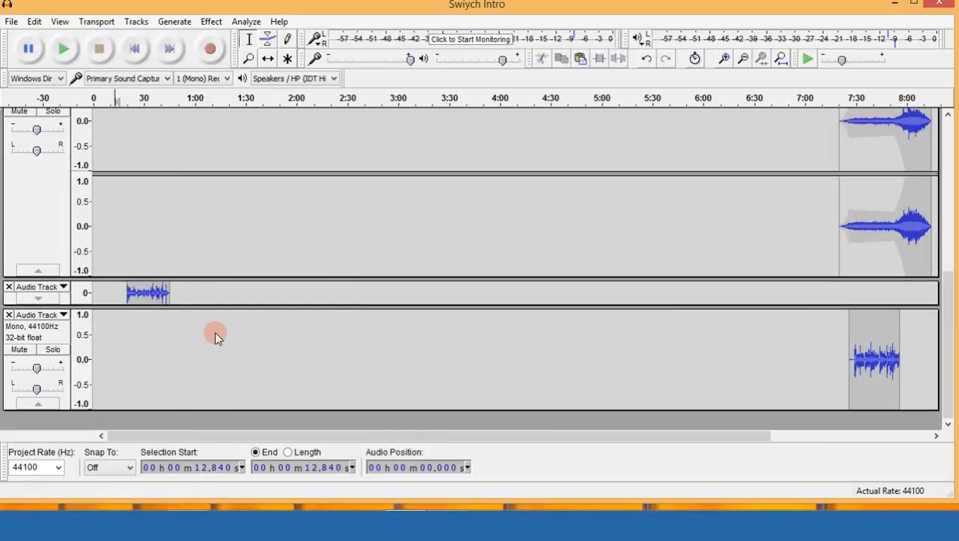
scroll(351, 151, "up", 5)
left_click(353, 151)
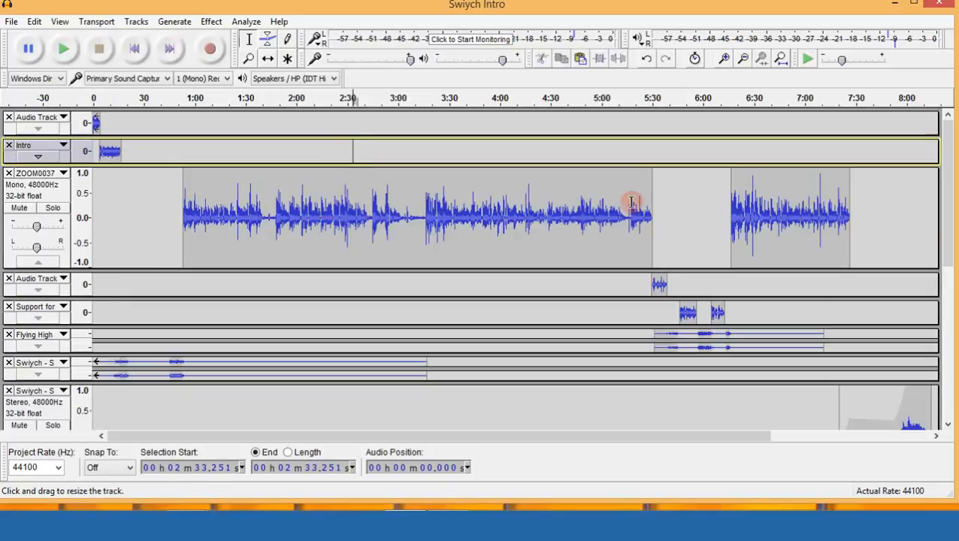
Start an audio export of the project named My Trial Podcast, with the Audacity folder inside P001 as destination.
left_click(10, 25)
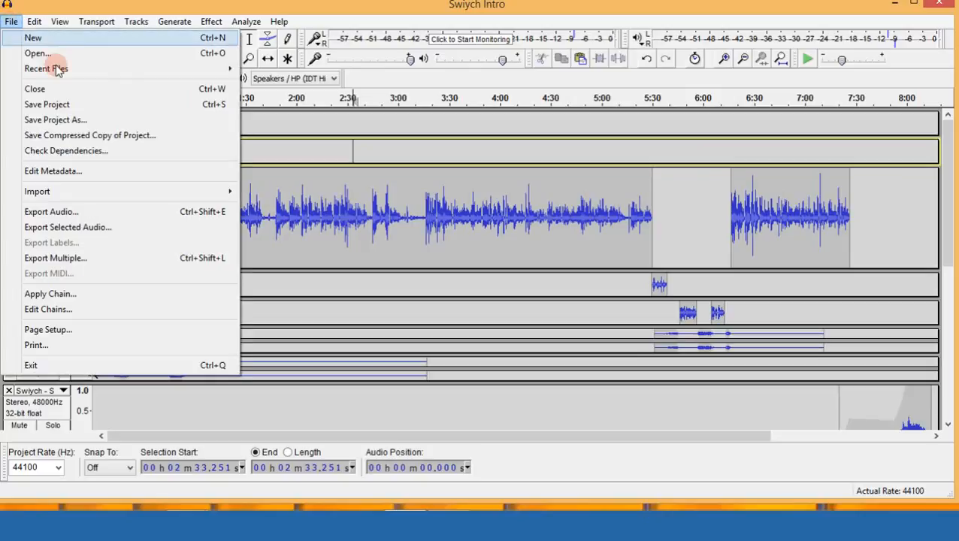
left_click(91, 211)
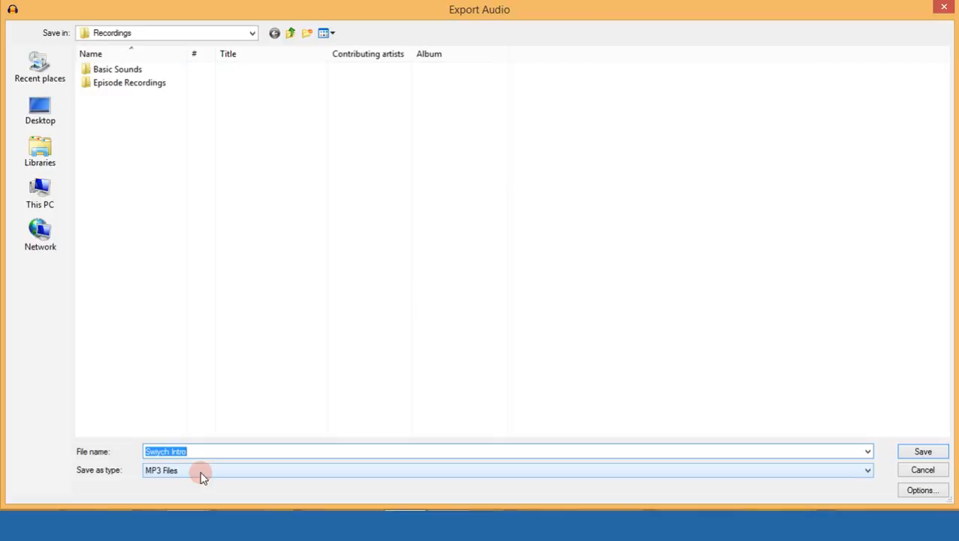
type("Podcast")
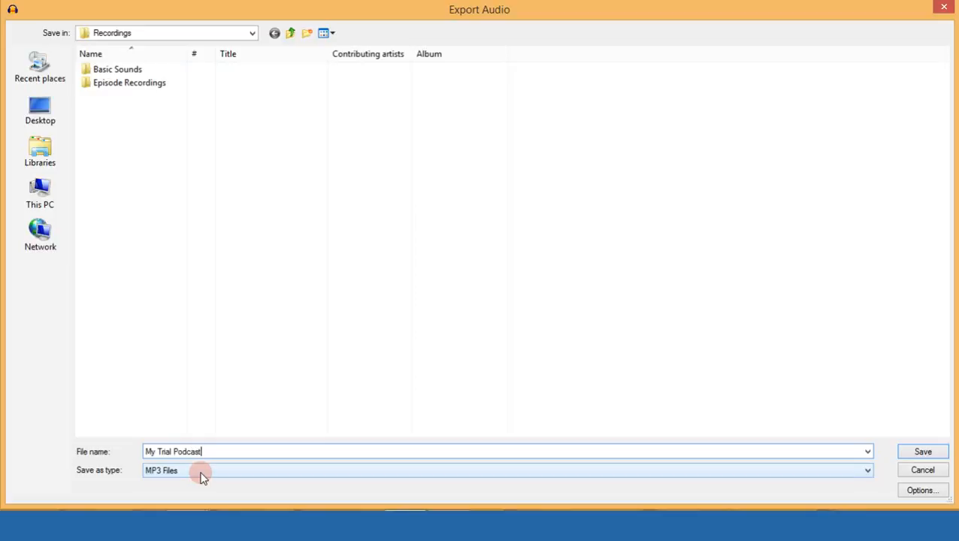
left_click(290, 34)
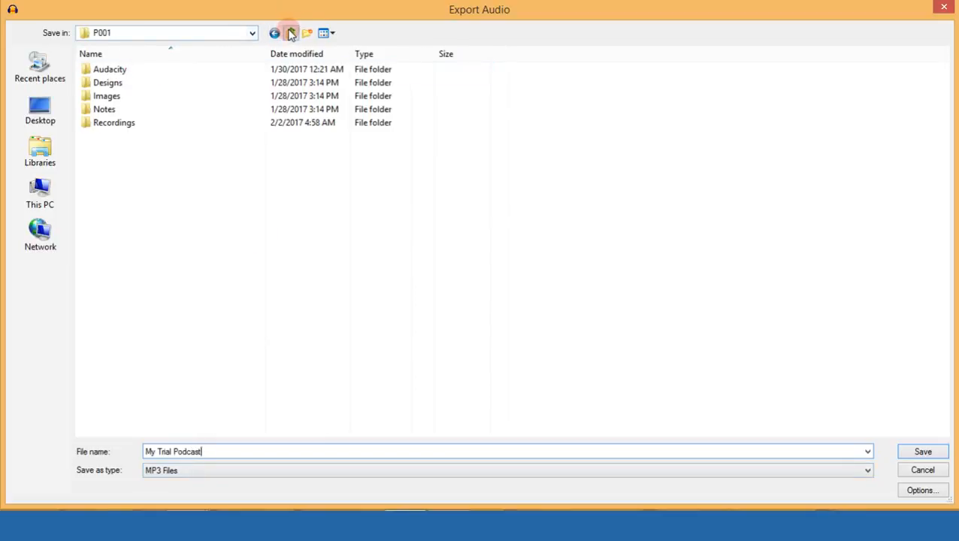
left_click(124, 70)
double_click(124, 70)
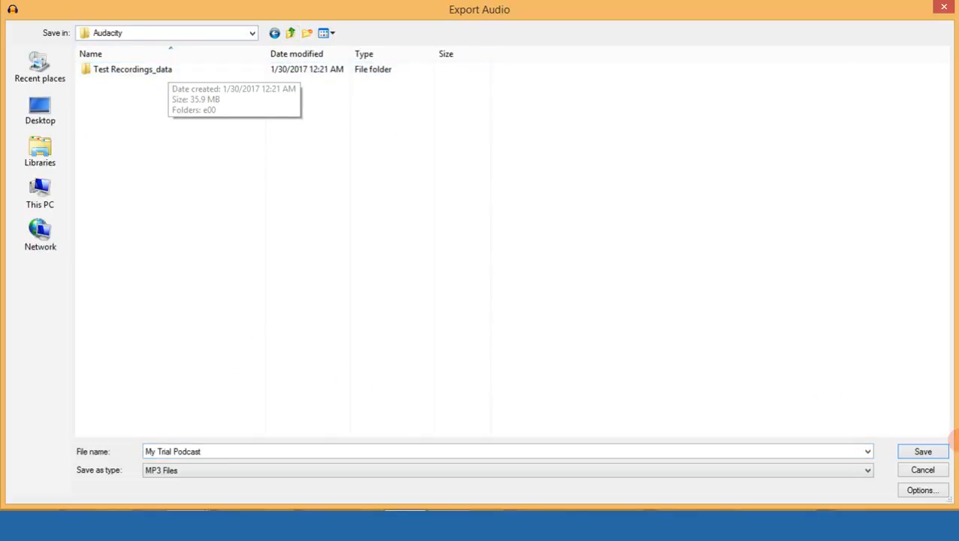
Export the project as WAV (Microsoft) signed 16 bit PCM, accepting the mixdown to two stereo channels.
left_click(219, 469)
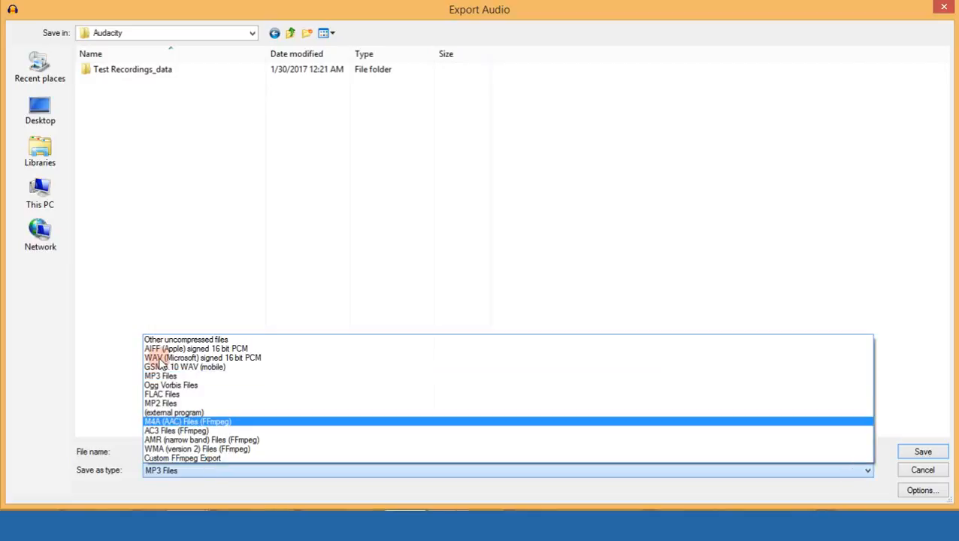
left_click(161, 358)
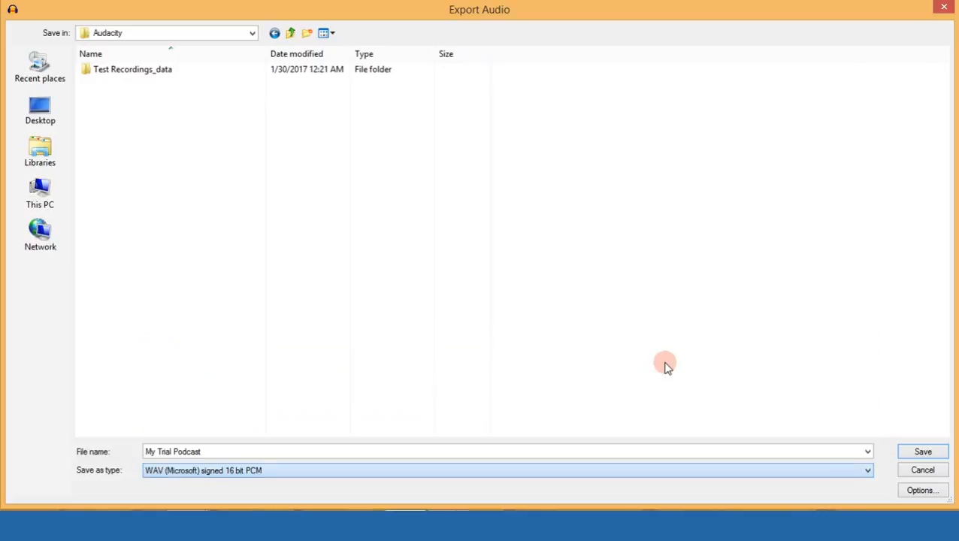
left_click(922, 452)
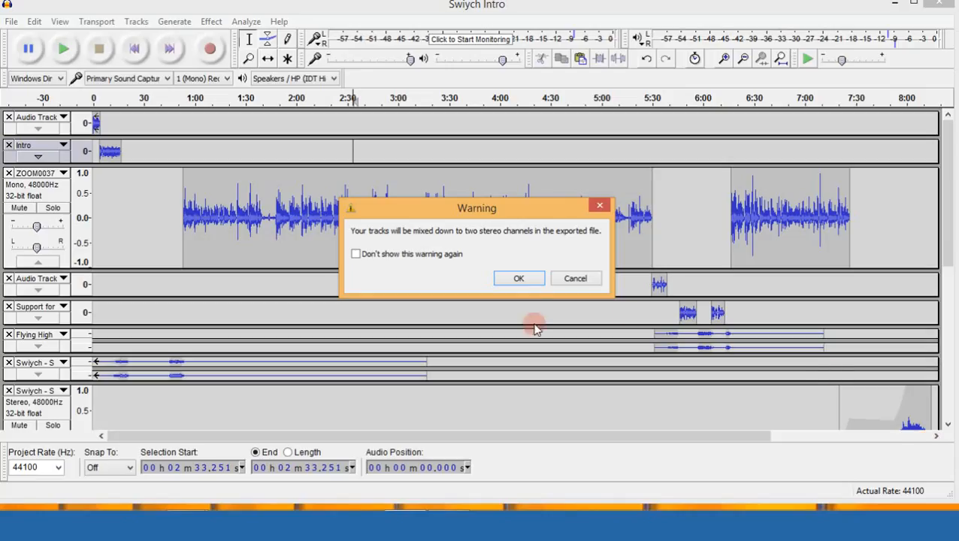
left_click(518, 283)
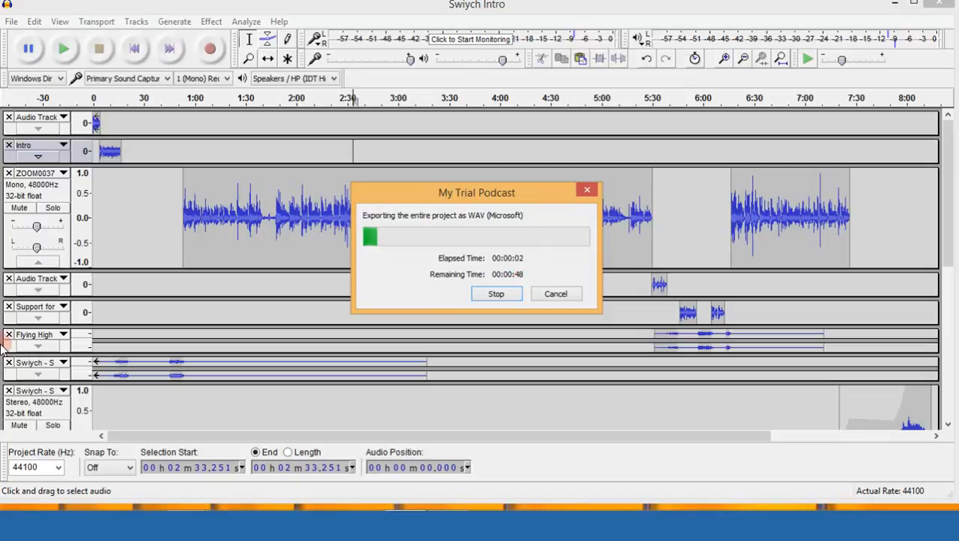
Find and launch Free Audio Converter, and bring its window to the front while the export runs.
key("super")
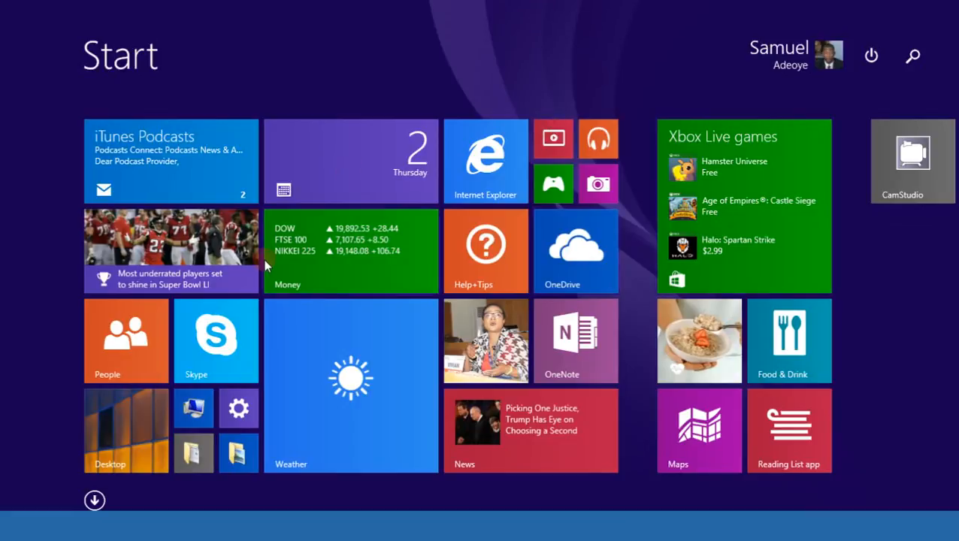
type("audio Converter")
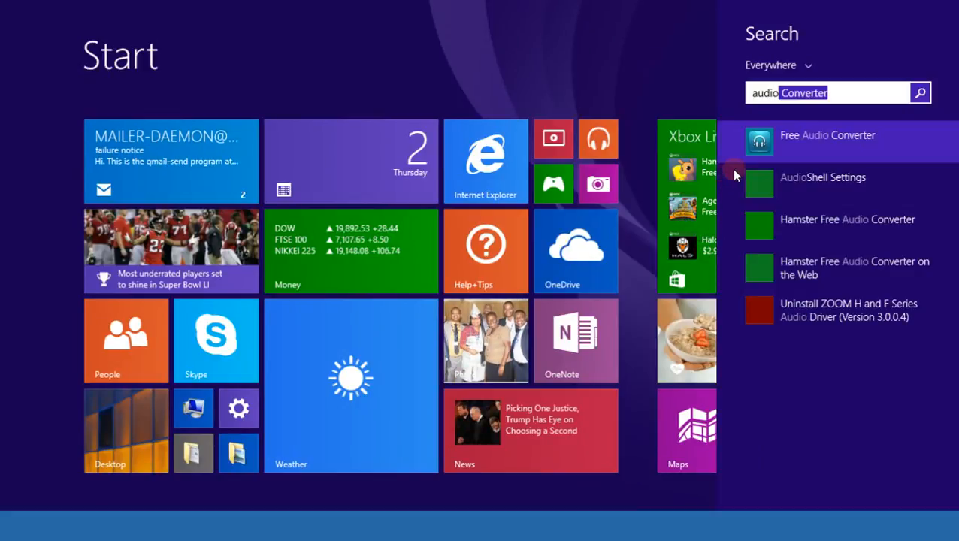
left_click(831, 135)
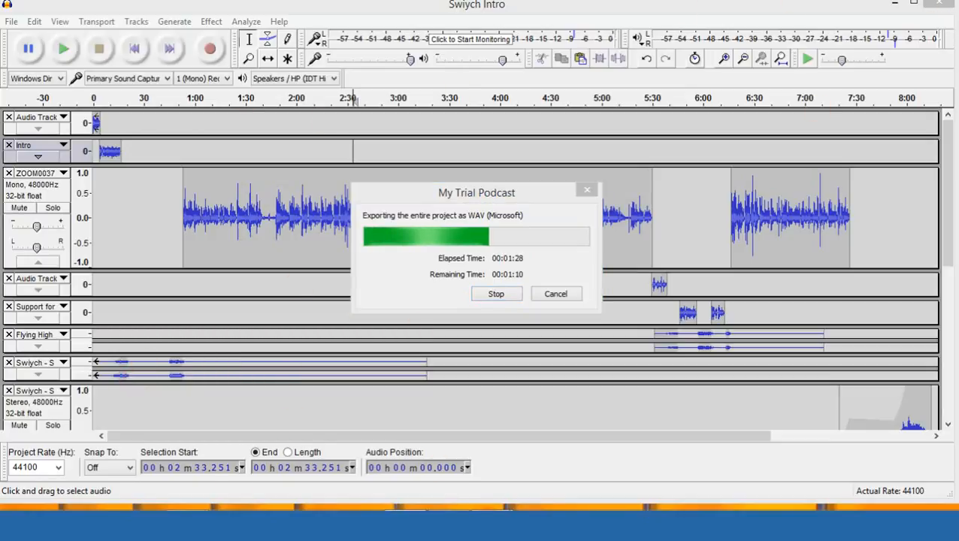
mouse_move(492, 523)
left_click(541, 445)
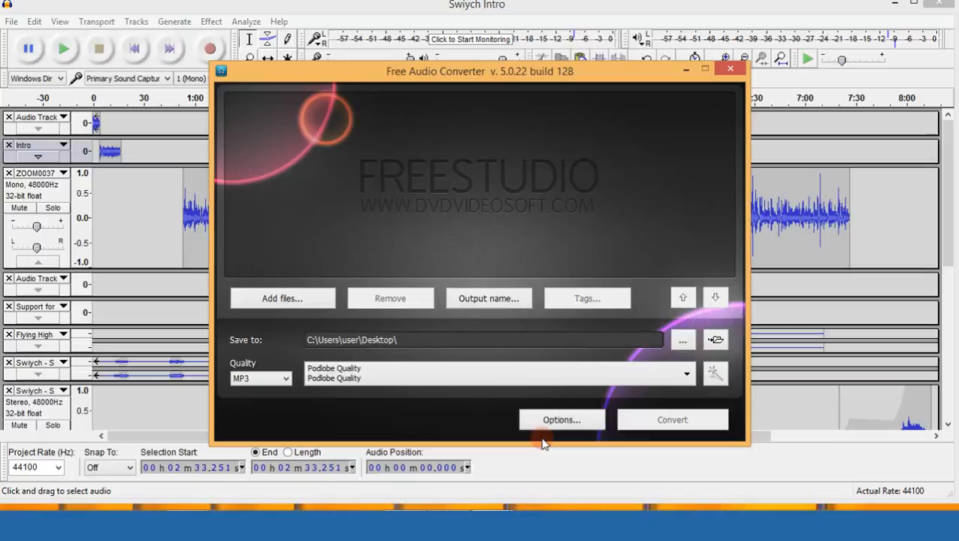
left_click(725, 69)
left_click(492, 524)
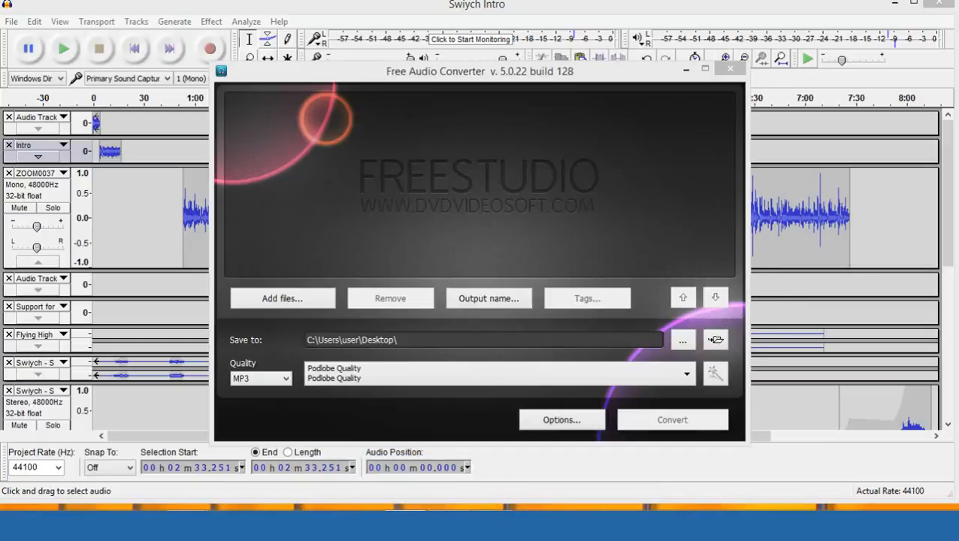
left_click(413, 192)
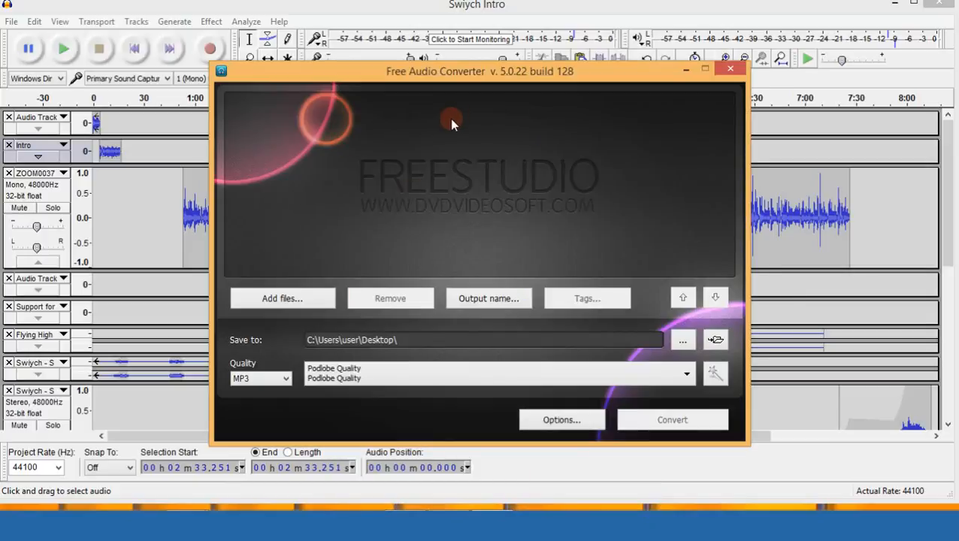
Set the separating character of the converter's custom output name to dot.
left_click(501, 299)
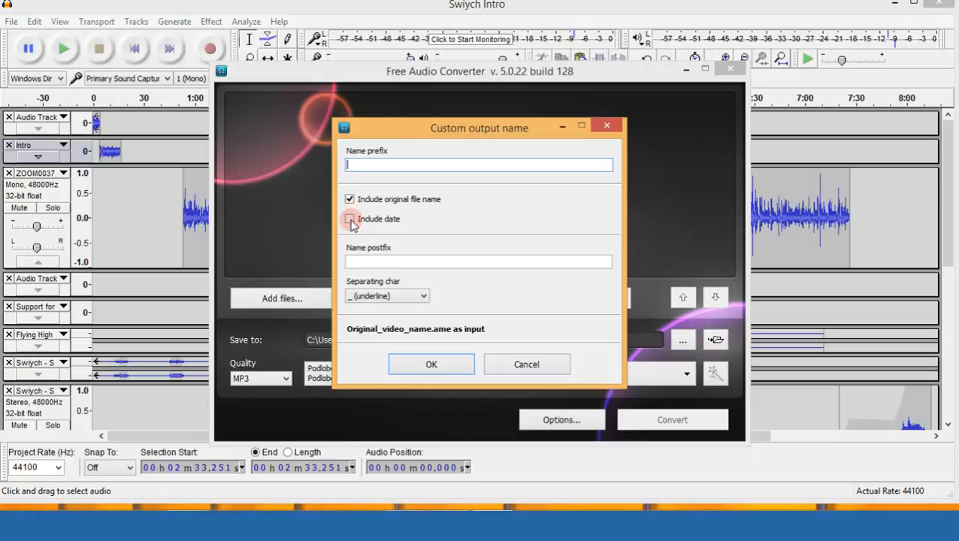
left_click(359, 297)
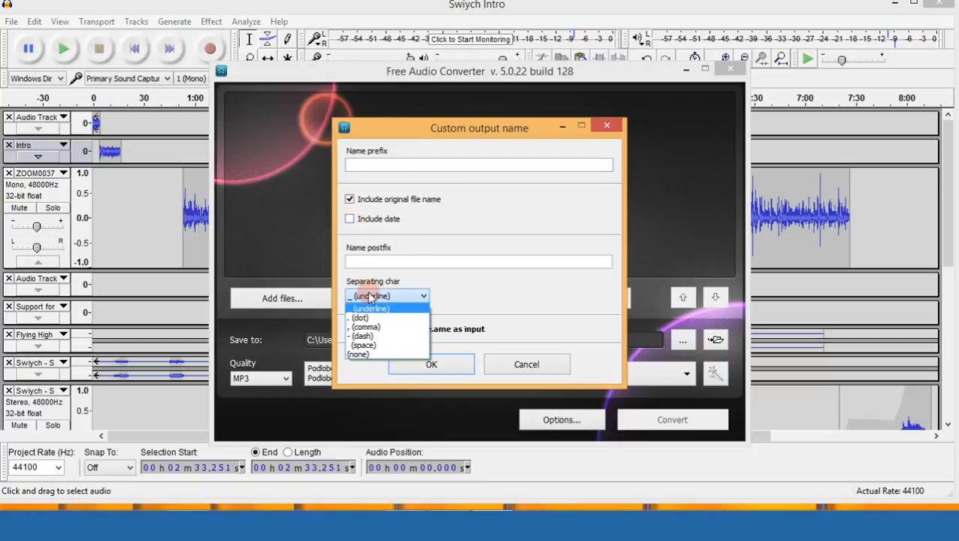
left_click(361, 318)
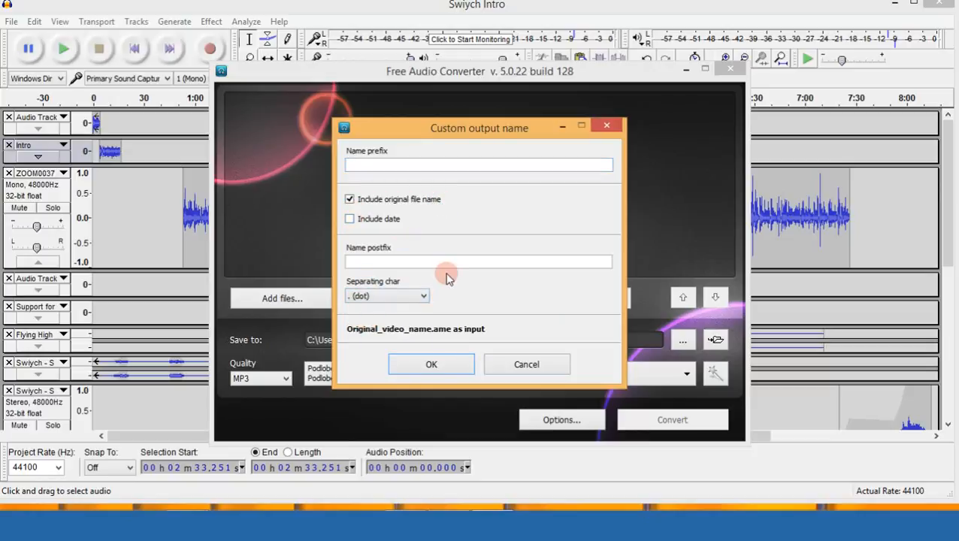
left_click(427, 368)
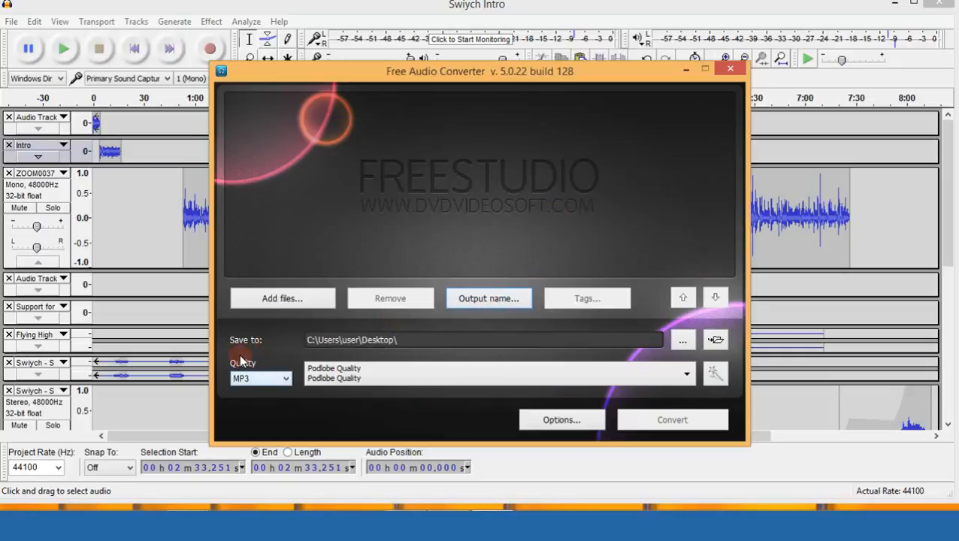
Select MP3 as the converter's output format and look through its quality presets.
left_click(256, 378)
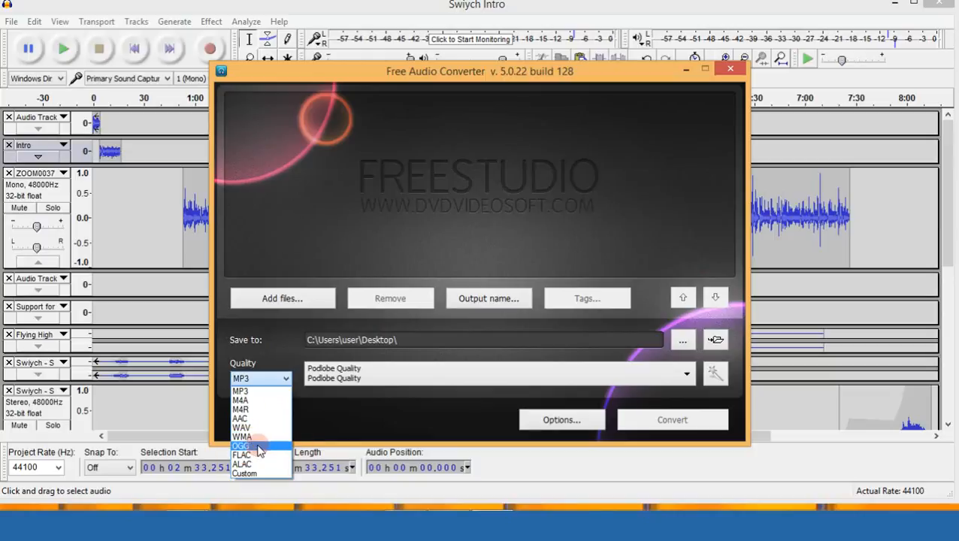
left_click(240, 392)
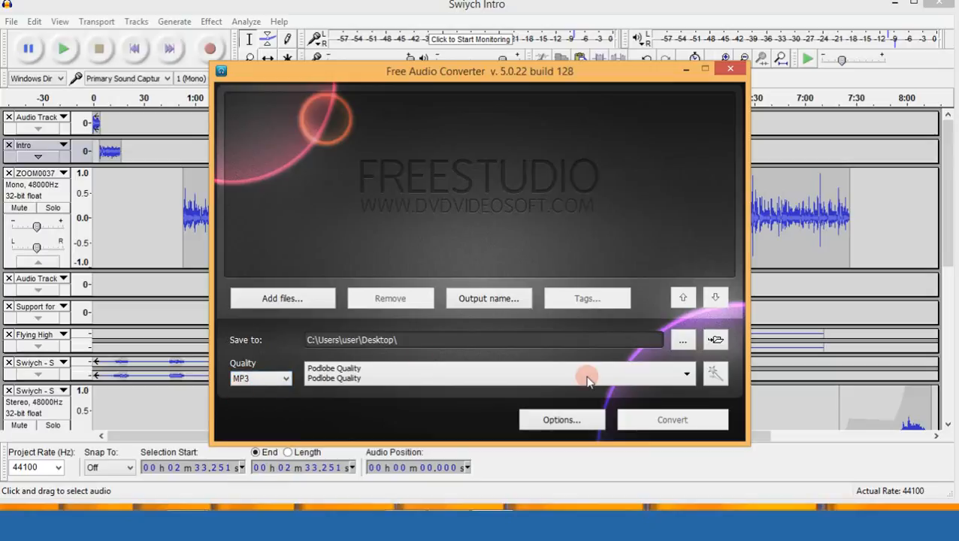
left_click(662, 380)
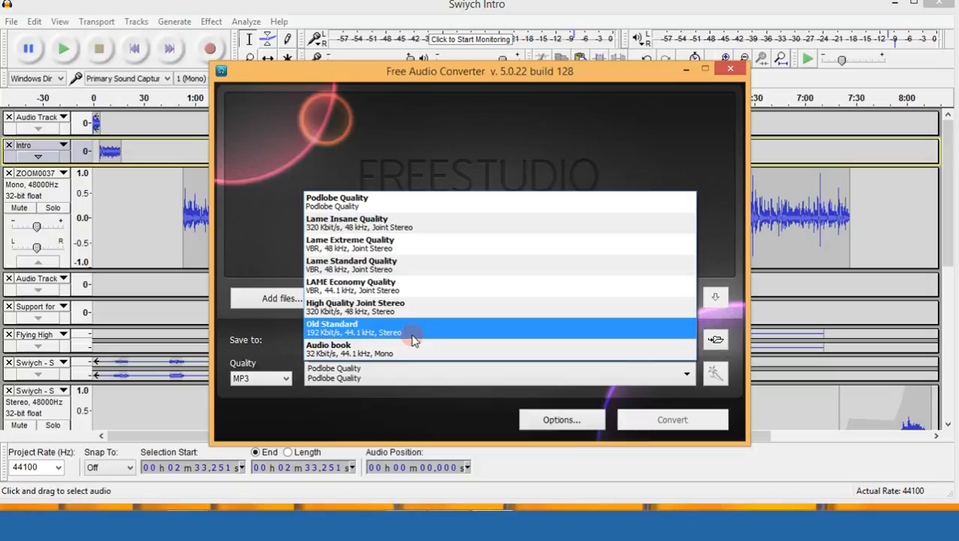
left_click(383, 415)
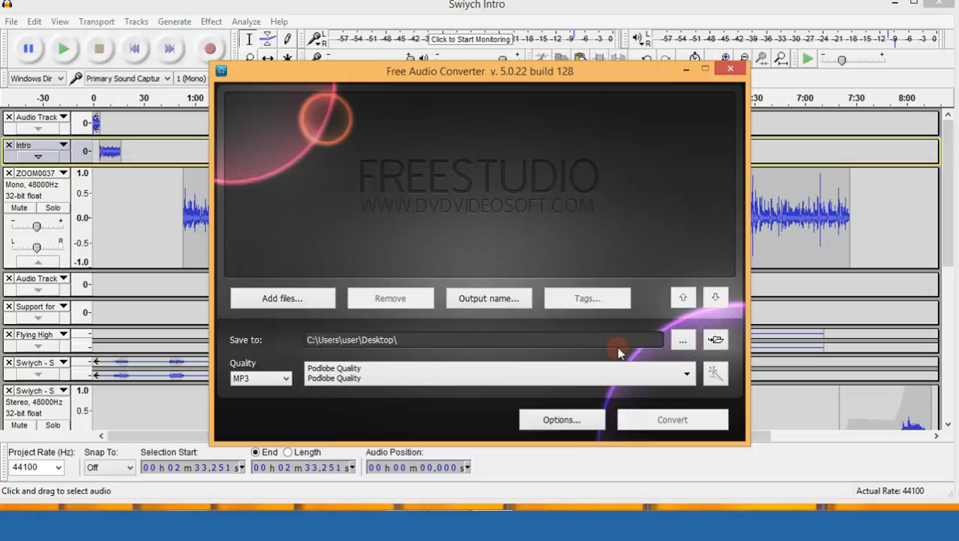
Open the Podlobe Quality preset for editing and set its audio bitrate to 112 Kbit/s.
left_click(718, 382)
left_click(575, 421)
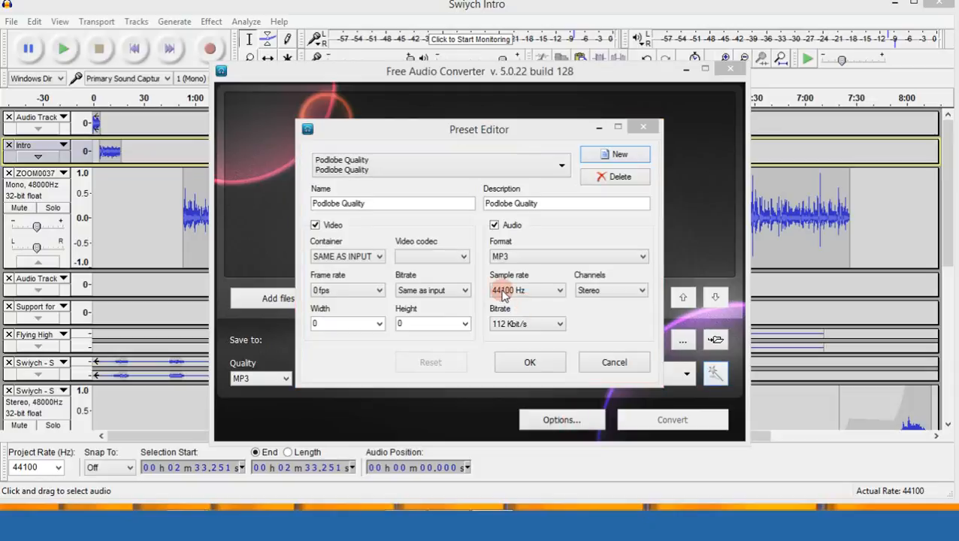
left_click(399, 258)
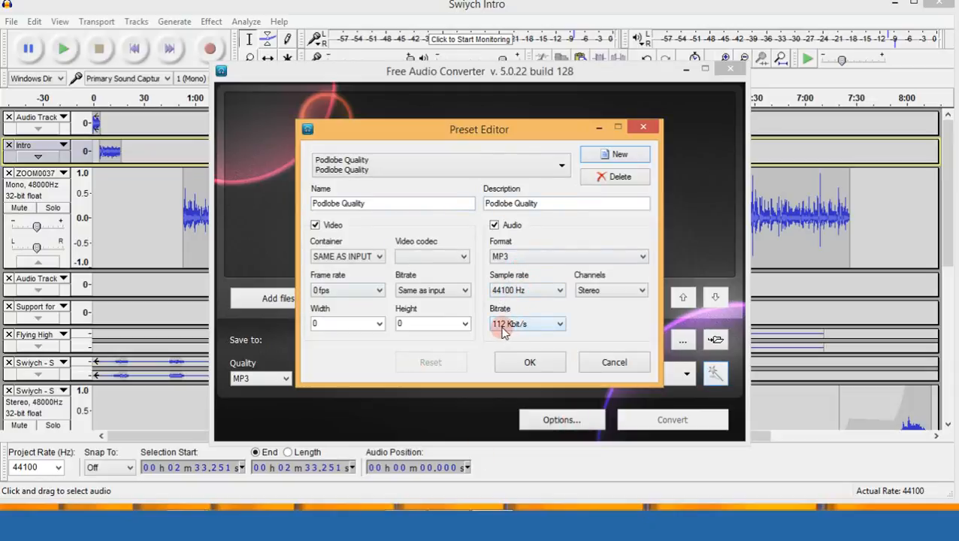
left_click(528, 325)
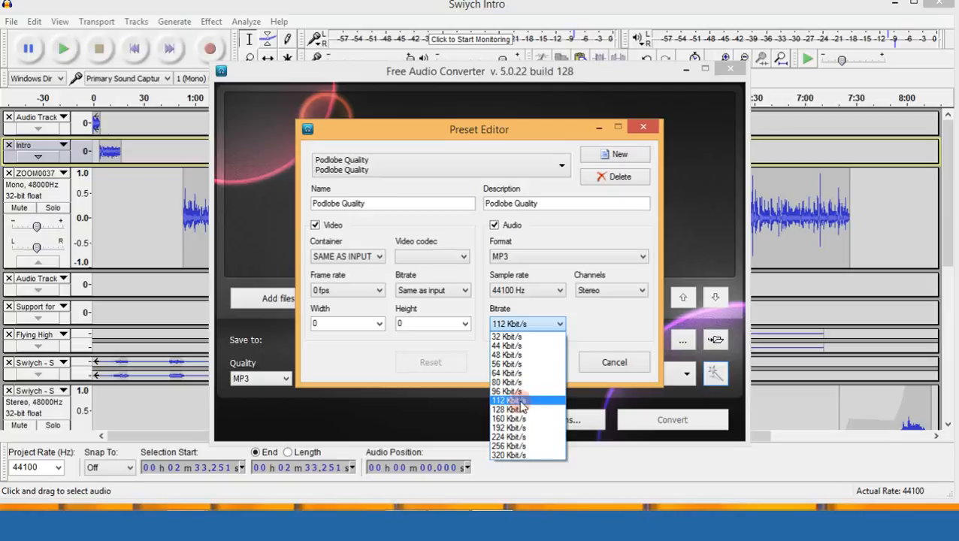
left_click(522, 400)
Set the preset's channels to Mono, keep the sample rate at 44100 Hz, and save it with video disabled.
left_click(610, 290)
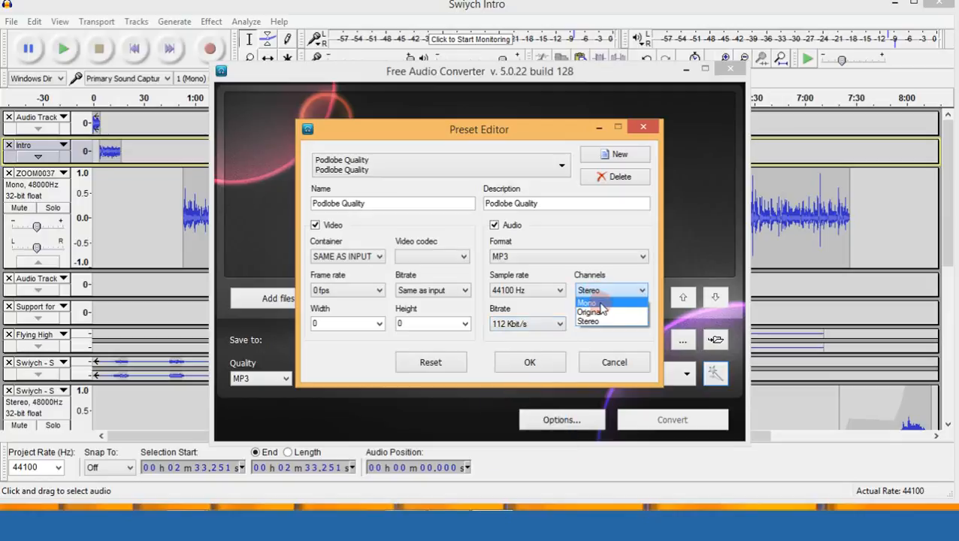
left_click(601, 304)
left_click(541, 291)
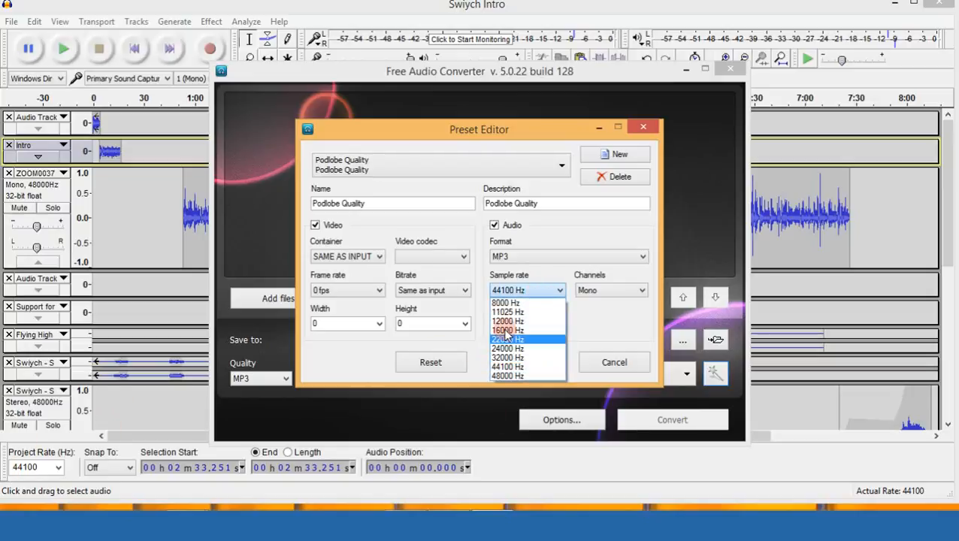
left_click(520, 296)
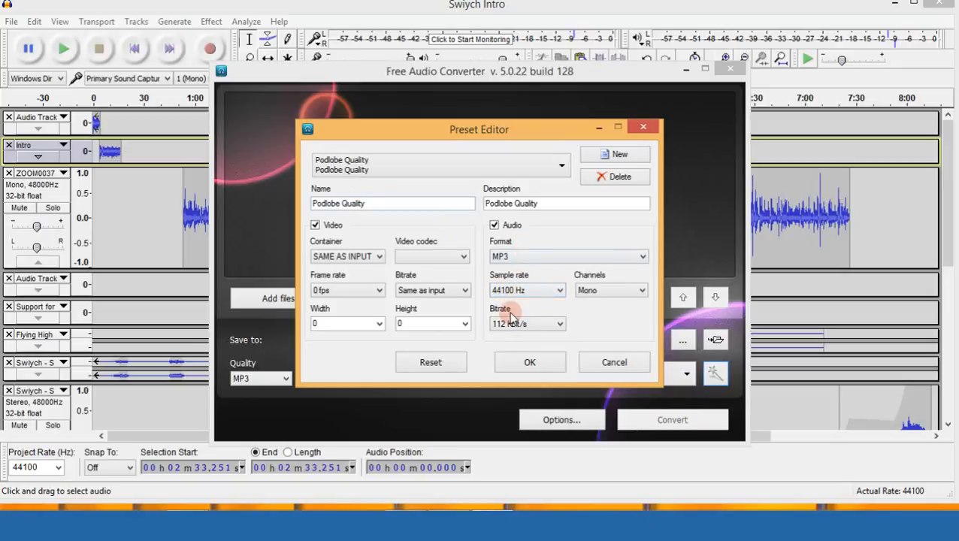
left_click(526, 362)
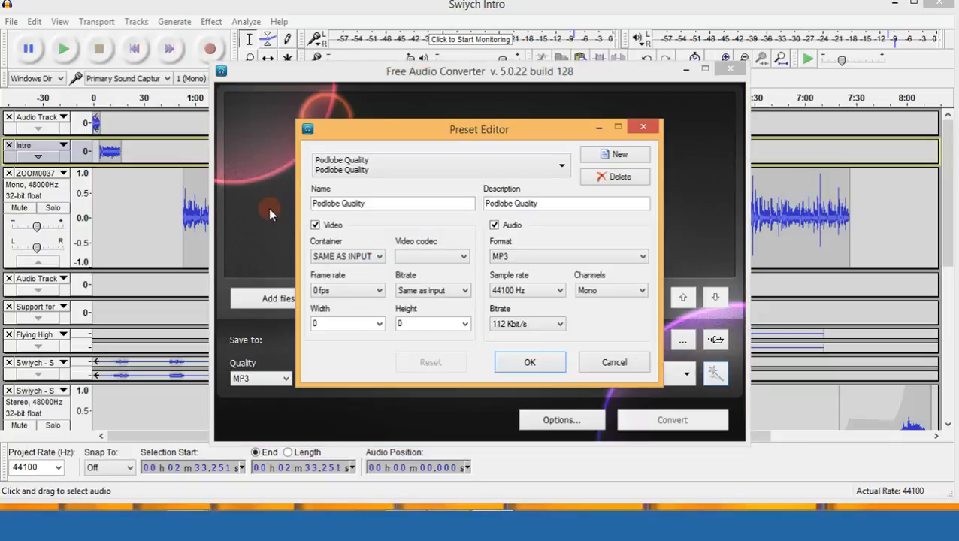
left_click(316, 225)
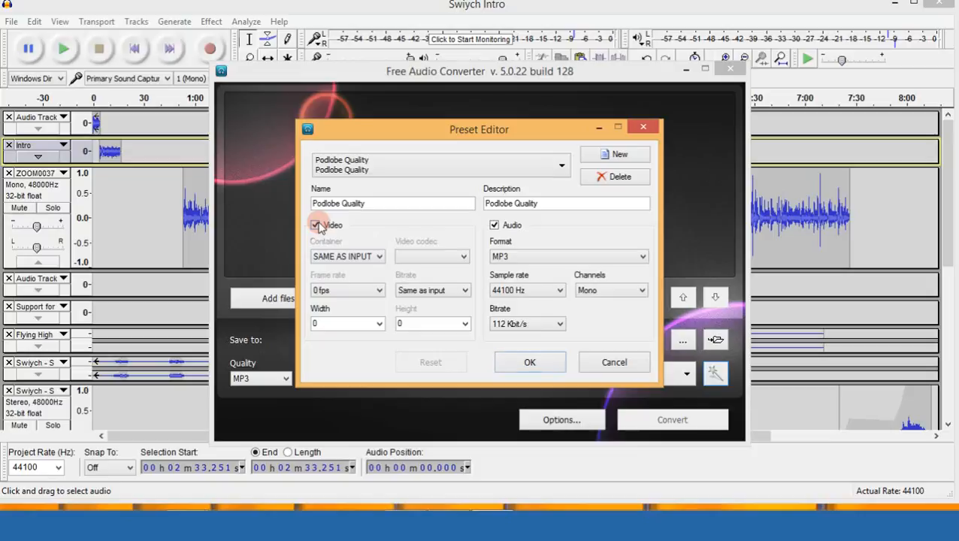
left_click(529, 363)
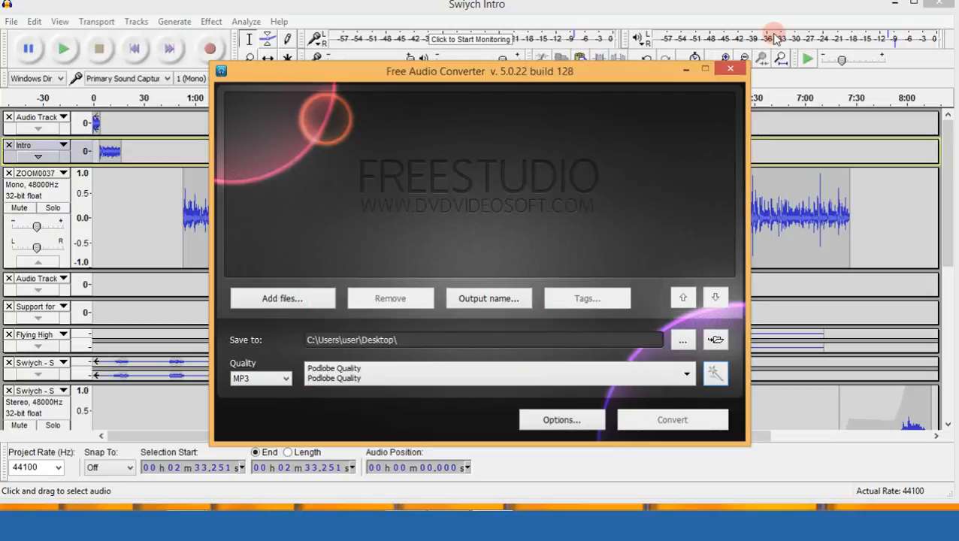
Minimize the open programs and browse from the desktop to the Audacity folder inside Podlobe's Podcast, P001.
left_click(685, 73)
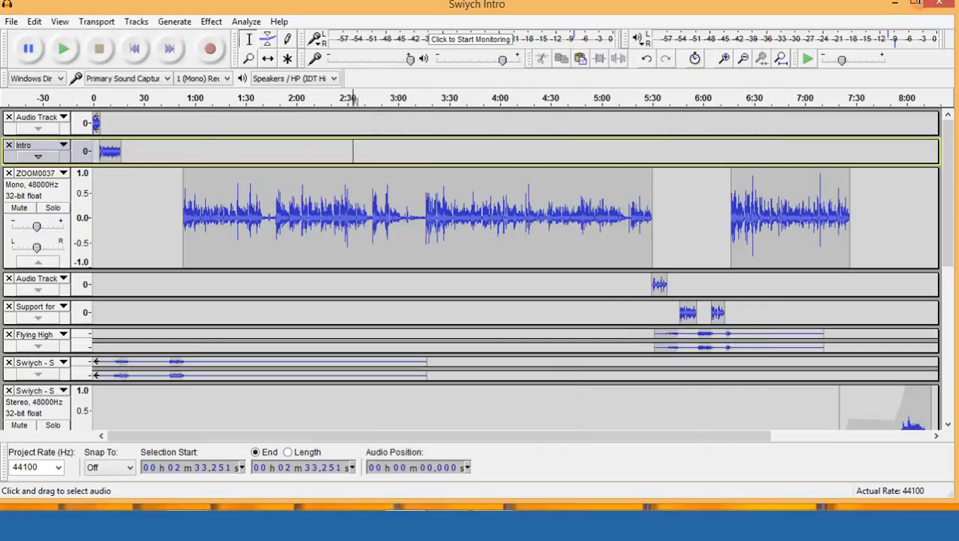
left_click(894, 4)
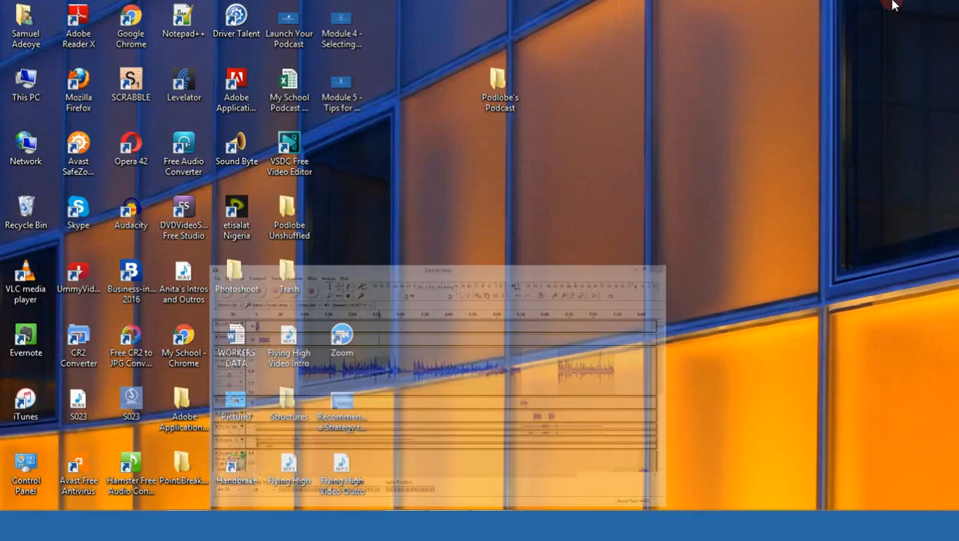
double_click(514, 87)
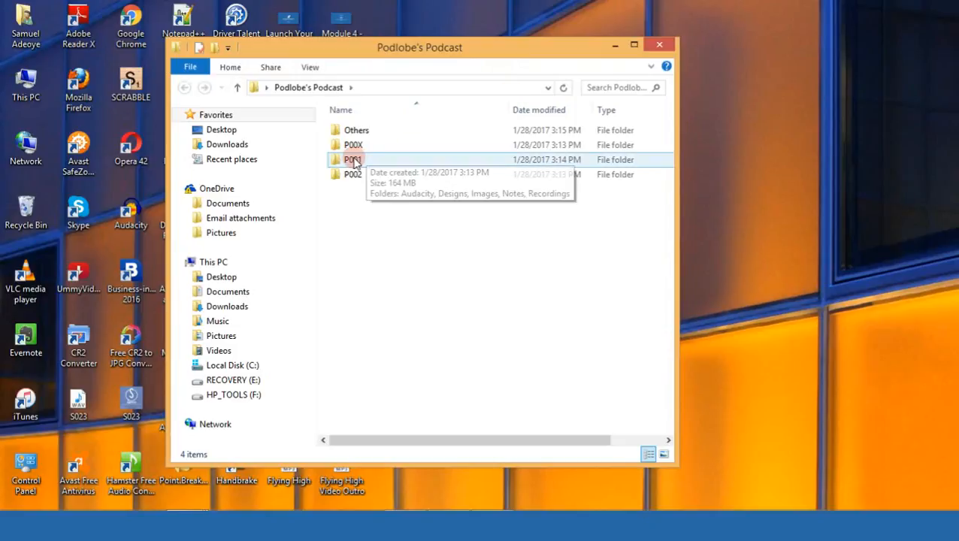
double_click(359, 175)
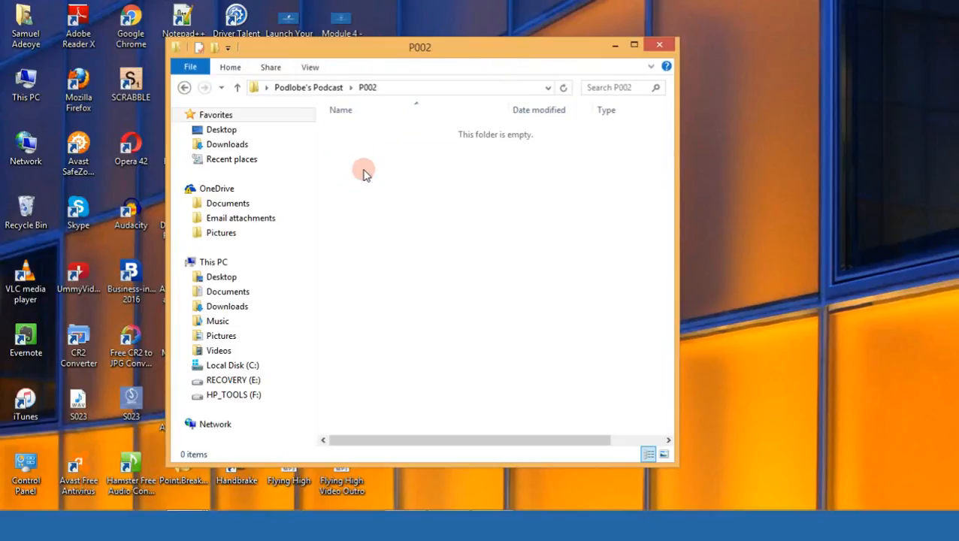
key("BackSpace")
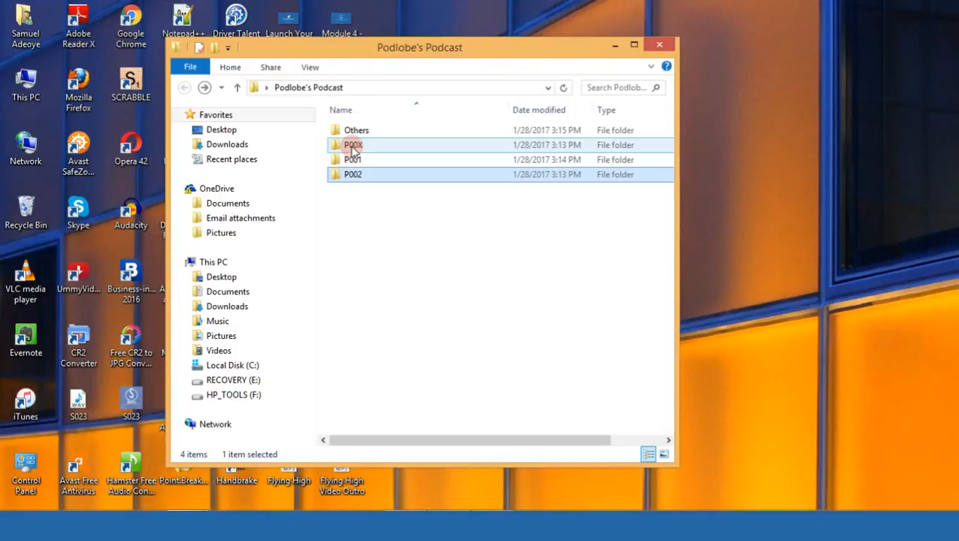
double_click(357, 158)
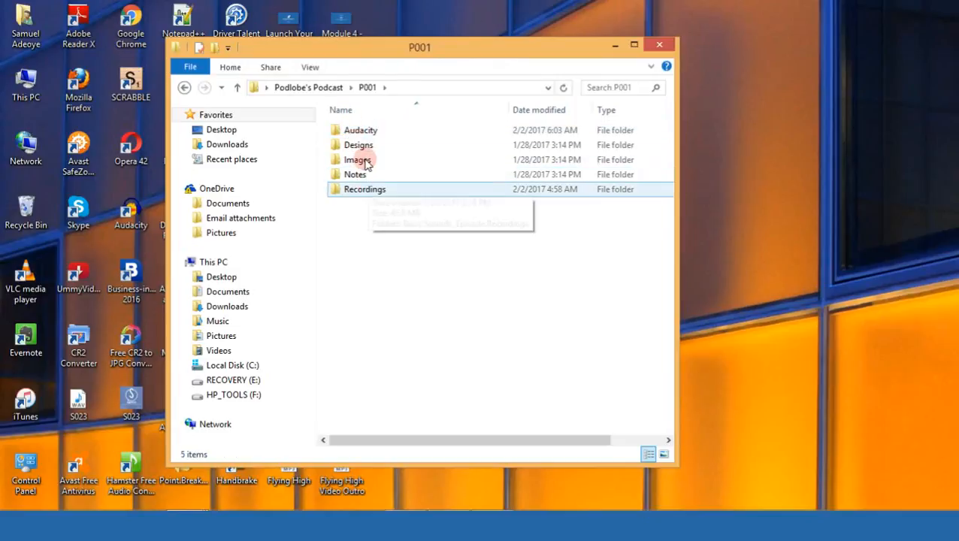
double_click(364, 131)
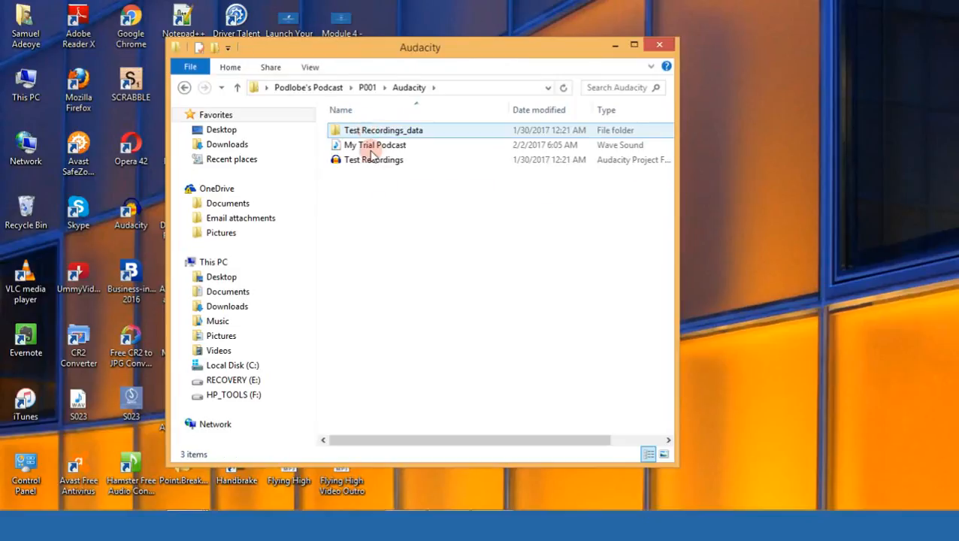
Place the converter beside the folder and add the My Trial Podcast WAV file to its conversion list.
left_click(372, 147)
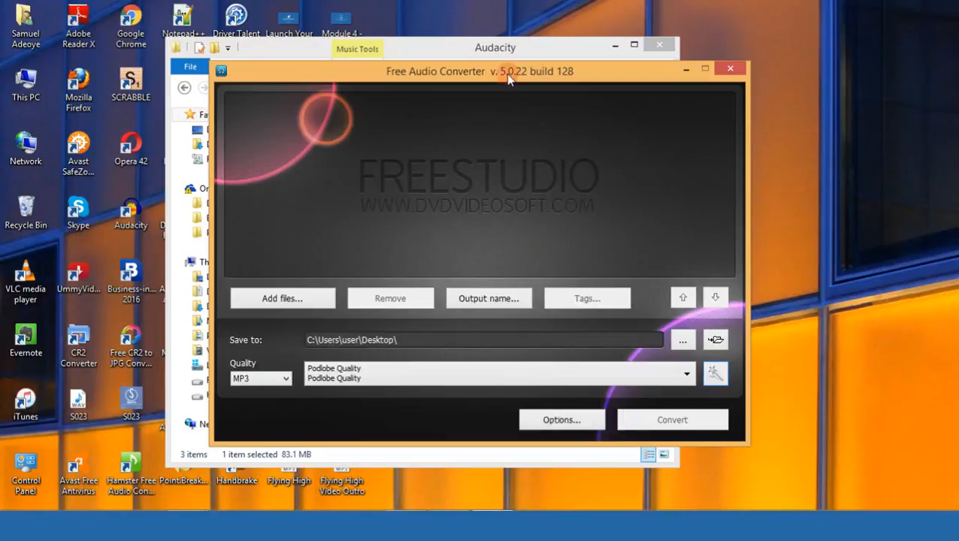
left_click_drag(505, 73, 866, 85)
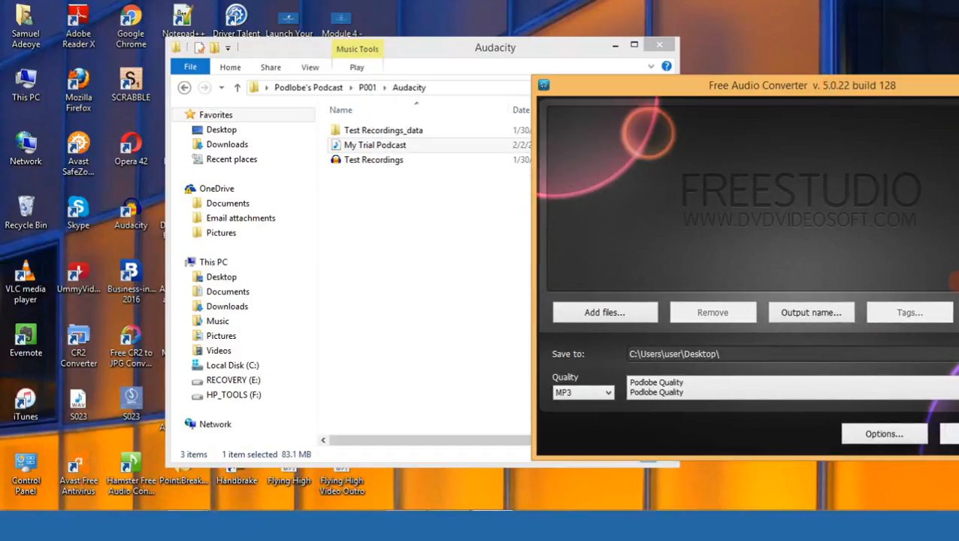
left_click_drag(409, 143, 713, 138)
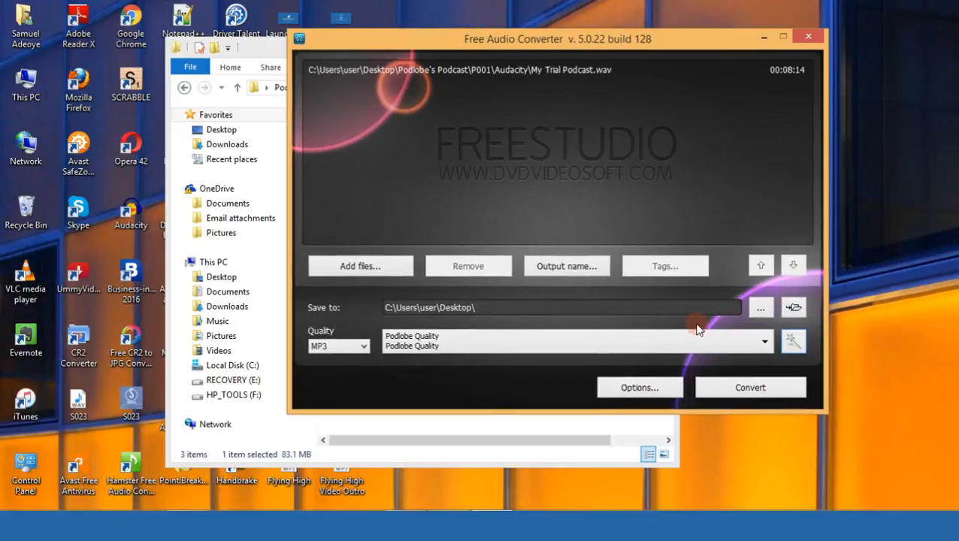
Set the converter's save location to the Recordings folder inside Podlobe's Podcast, P001 on the Desktop.
left_click(795, 308)
left_click(763, 308)
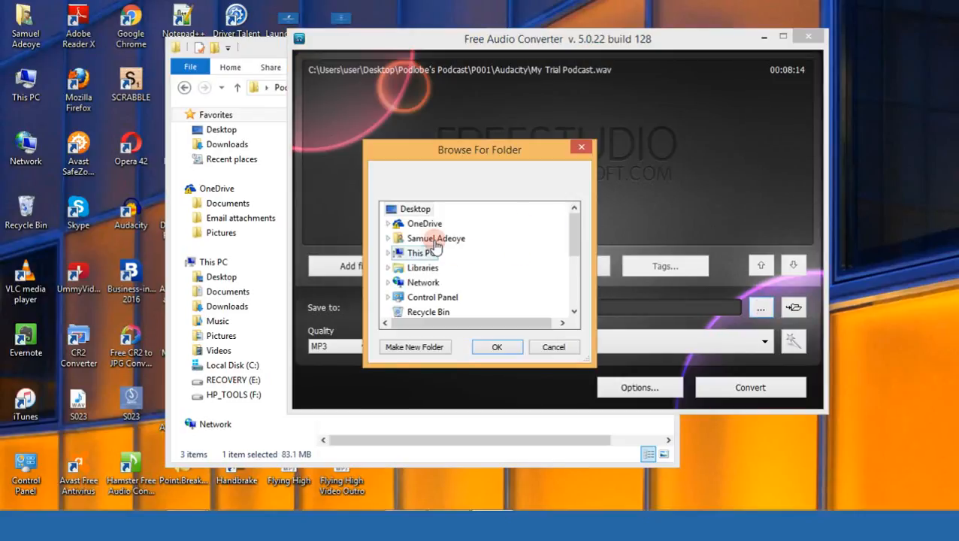
left_click(413, 210)
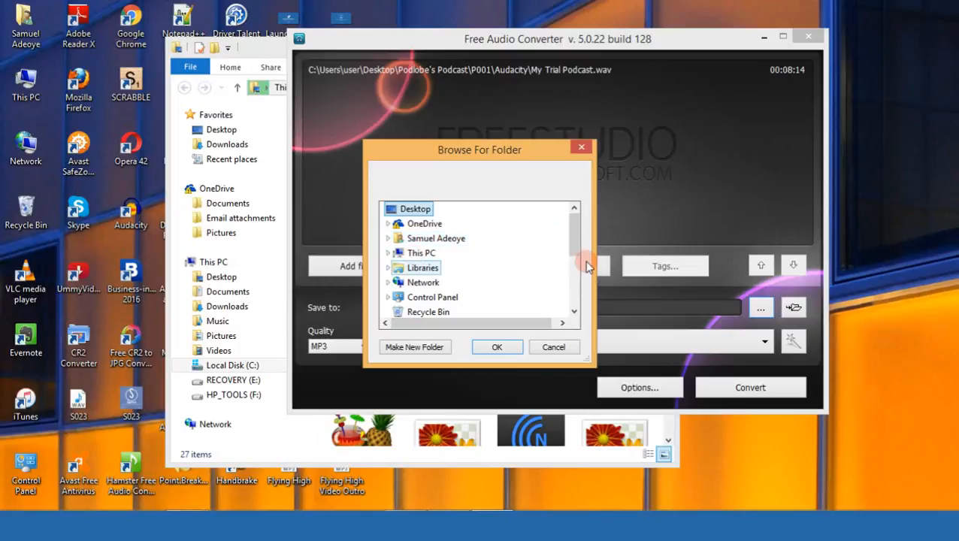
left_click_drag(574, 225, 579, 268)
left_click(484, 283)
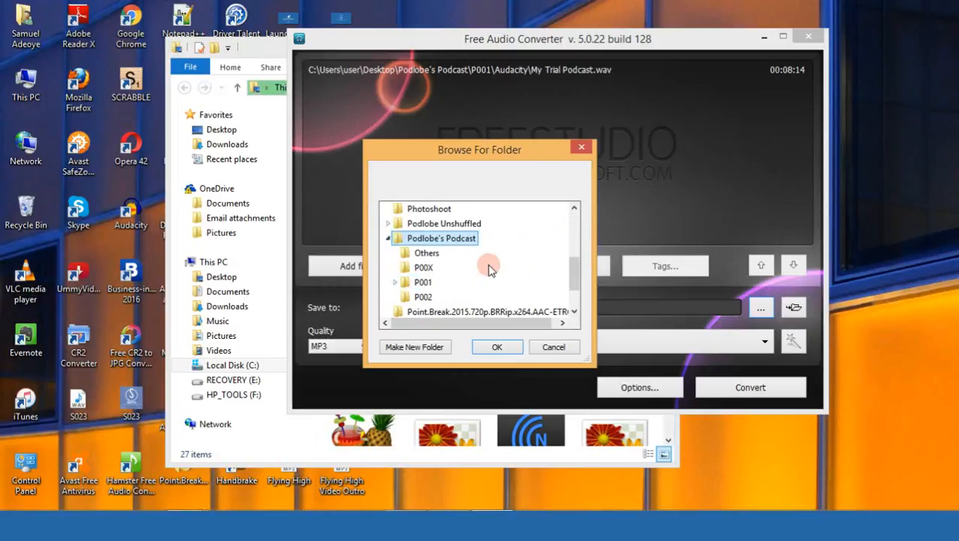
left_click(419, 282)
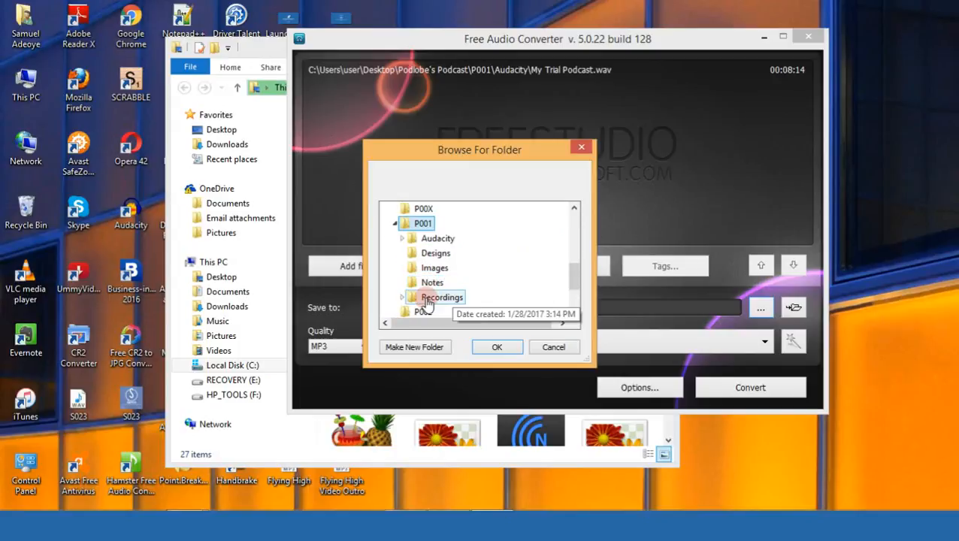
left_click(430, 299)
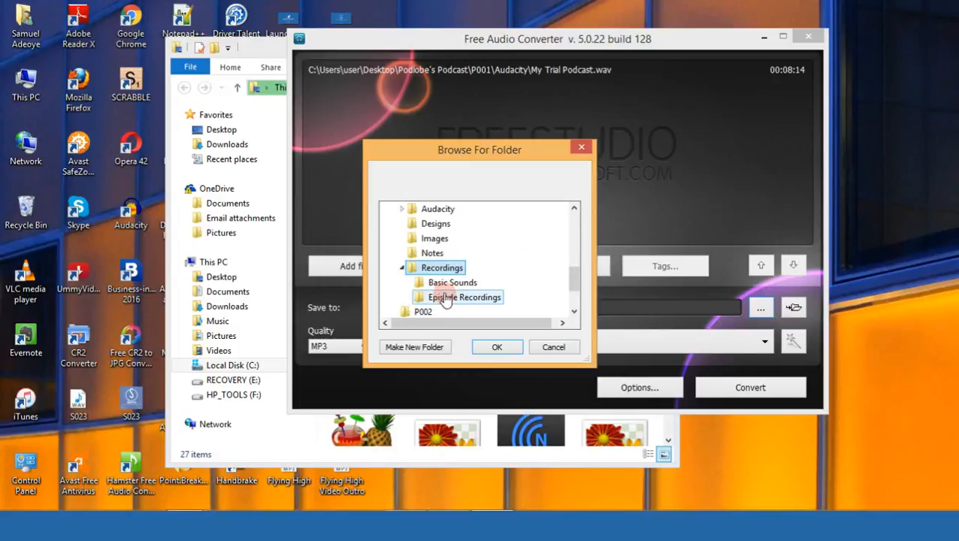
left_click(503, 347)
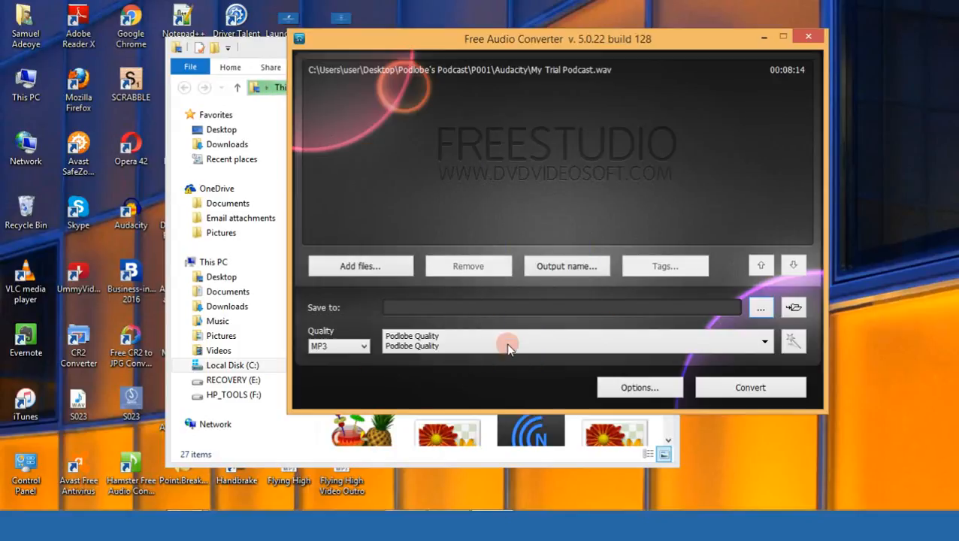
Start converting My Trial Podcast.wav to MP3 and close the extra Desktop folder window.
left_click(715, 387)
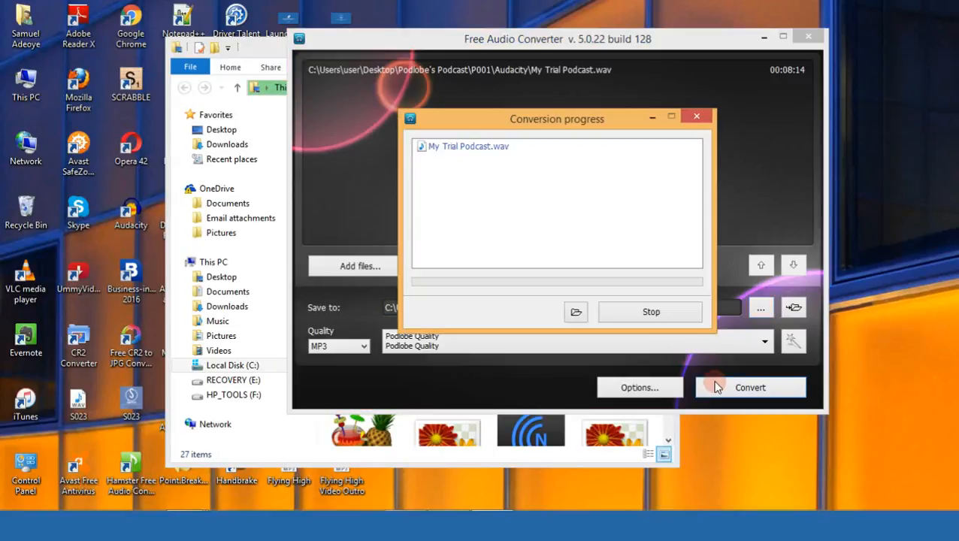
left_click(247, 47)
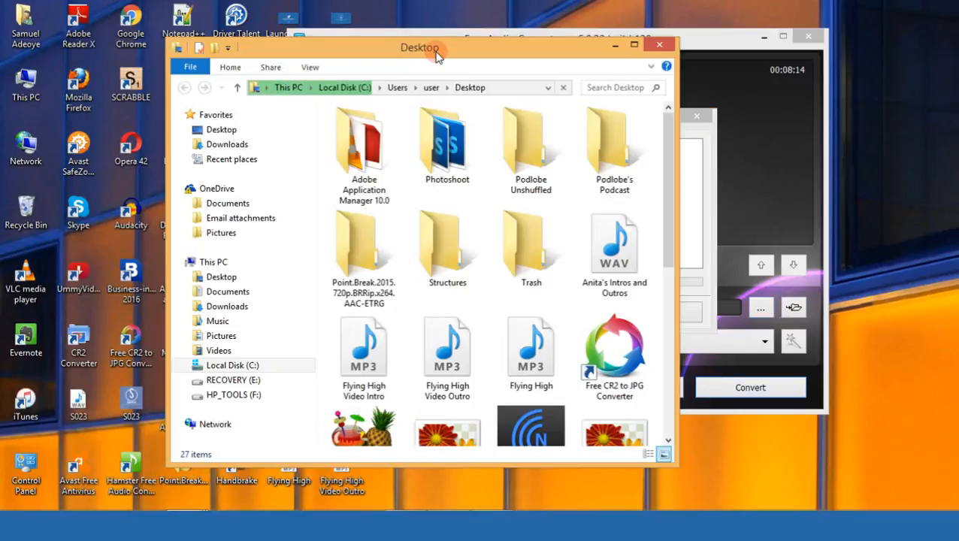
left_click(659, 45)
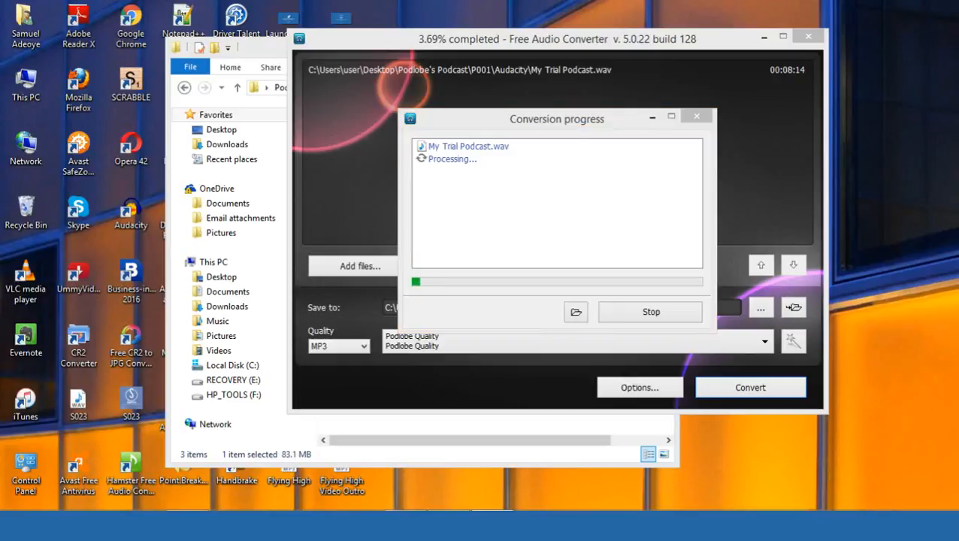
Restore the CamStudio window from the background and dismiss the converter's progress window once the conversion finishes.
left_click(817, 525)
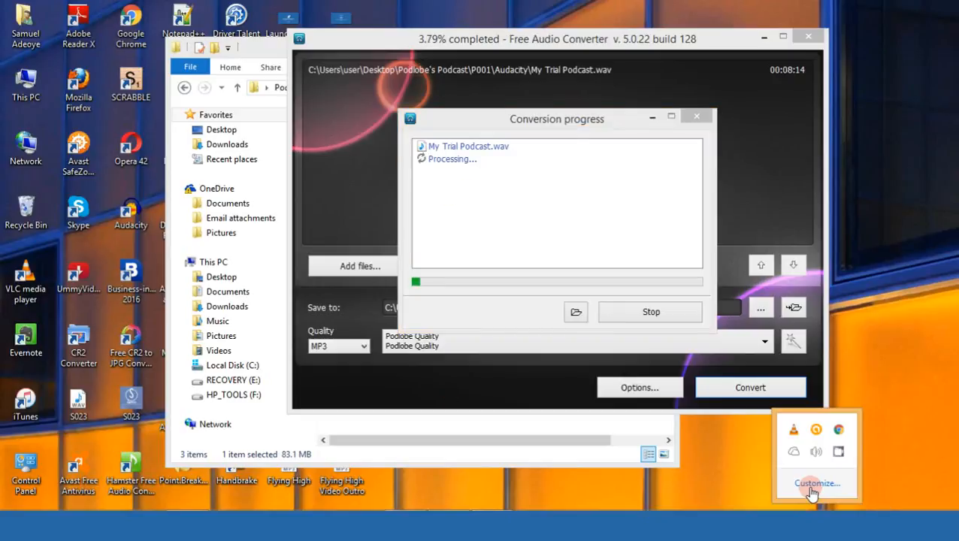
left_click(840, 452)
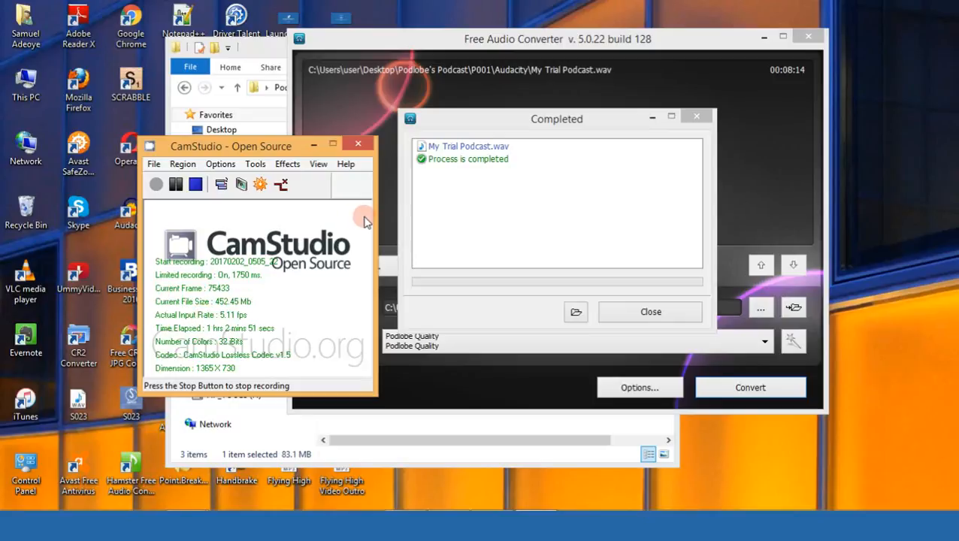
left_click(559, 119)
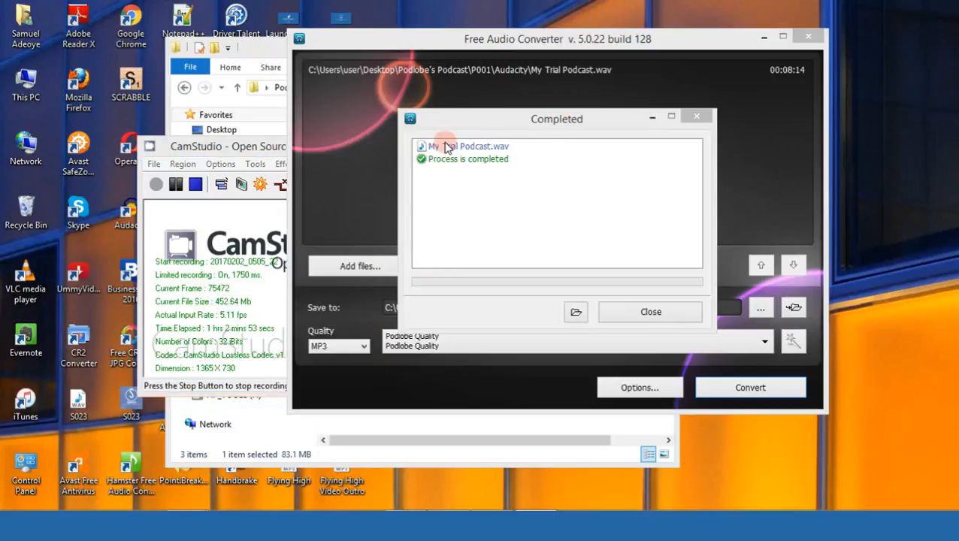
left_click(651, 314)
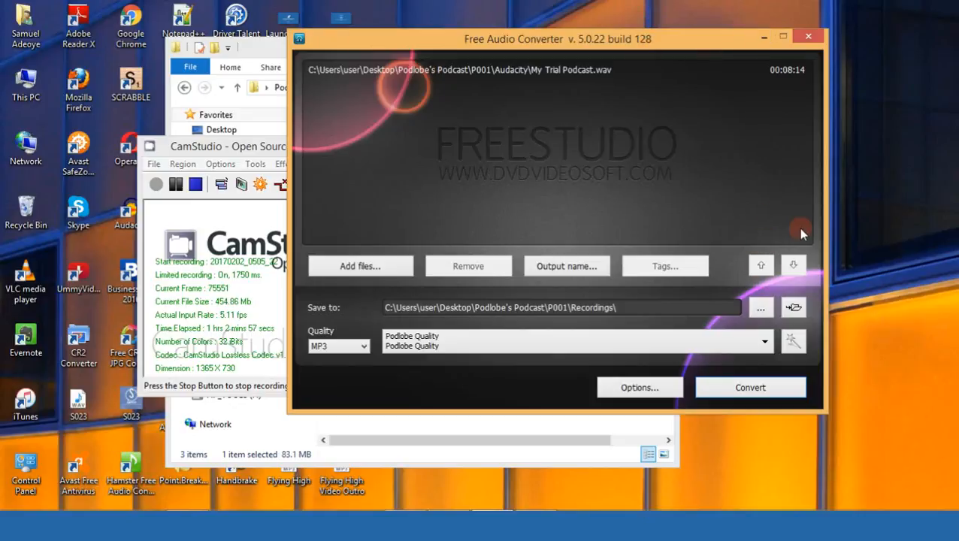
Open the converter's output folder and play the converted My Trial Podcast MP3 file.
left_click(794, 305)
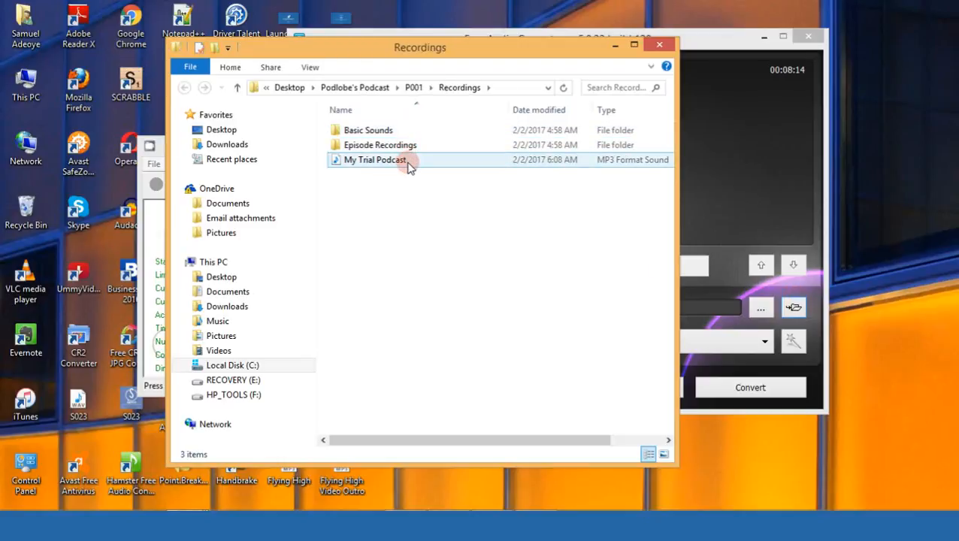
left_click(410, 167)
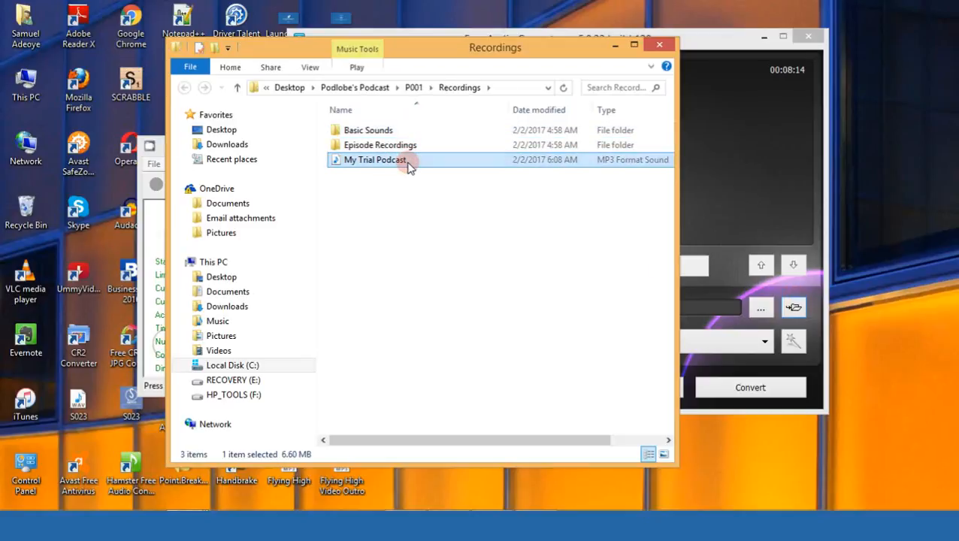
right_click(351, 164)
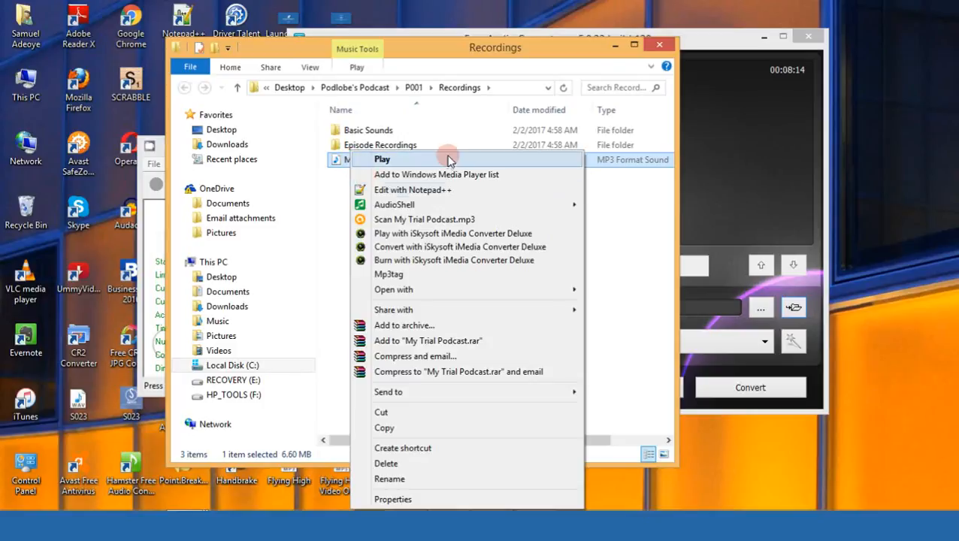
left_click(445, 160)
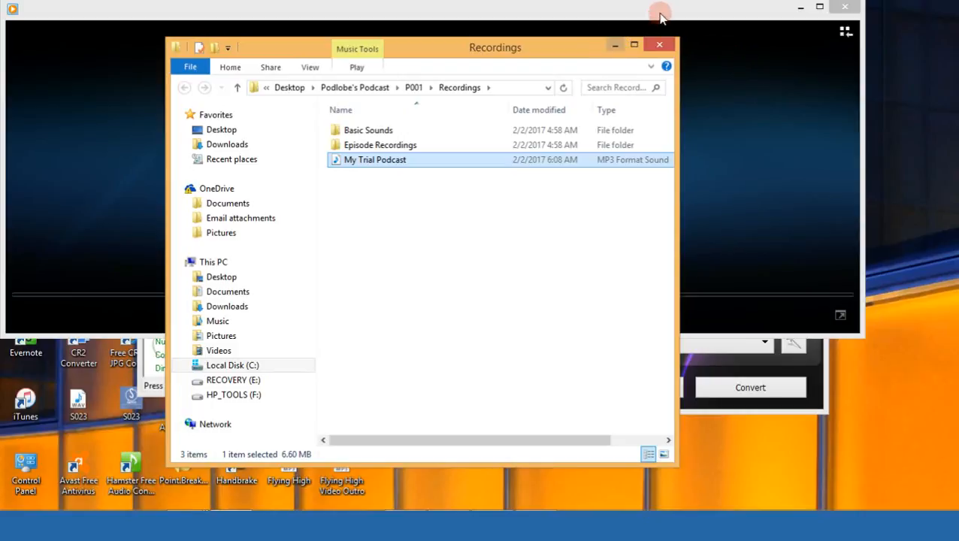
Bring the media player to the front and maximize it while My Trial Podcast plays.
left_click(448, 150)
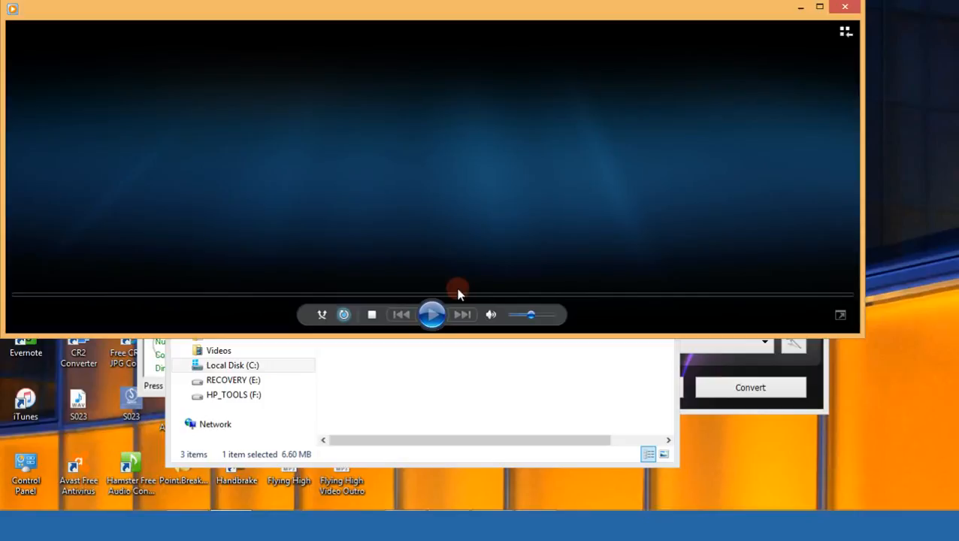
left_click(441, 406)
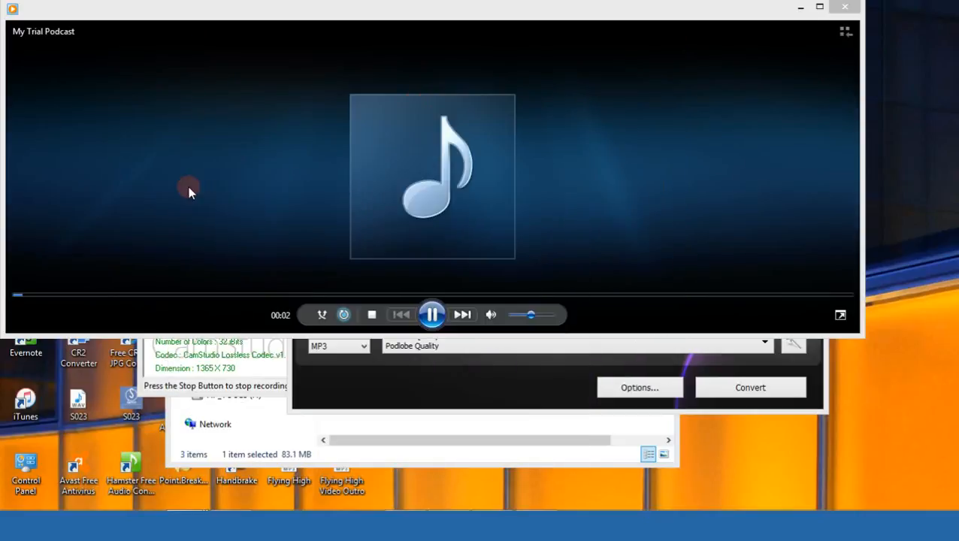
left_click(819, 7)
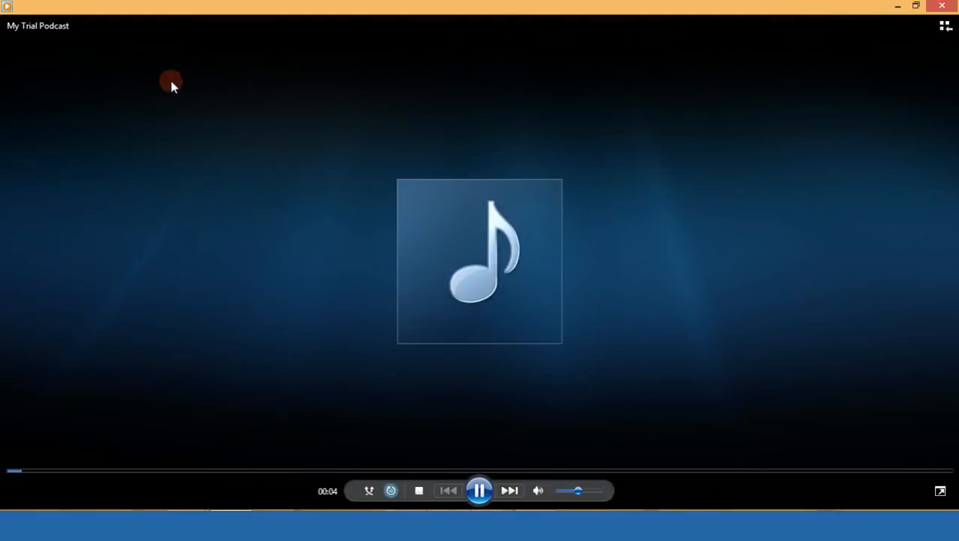